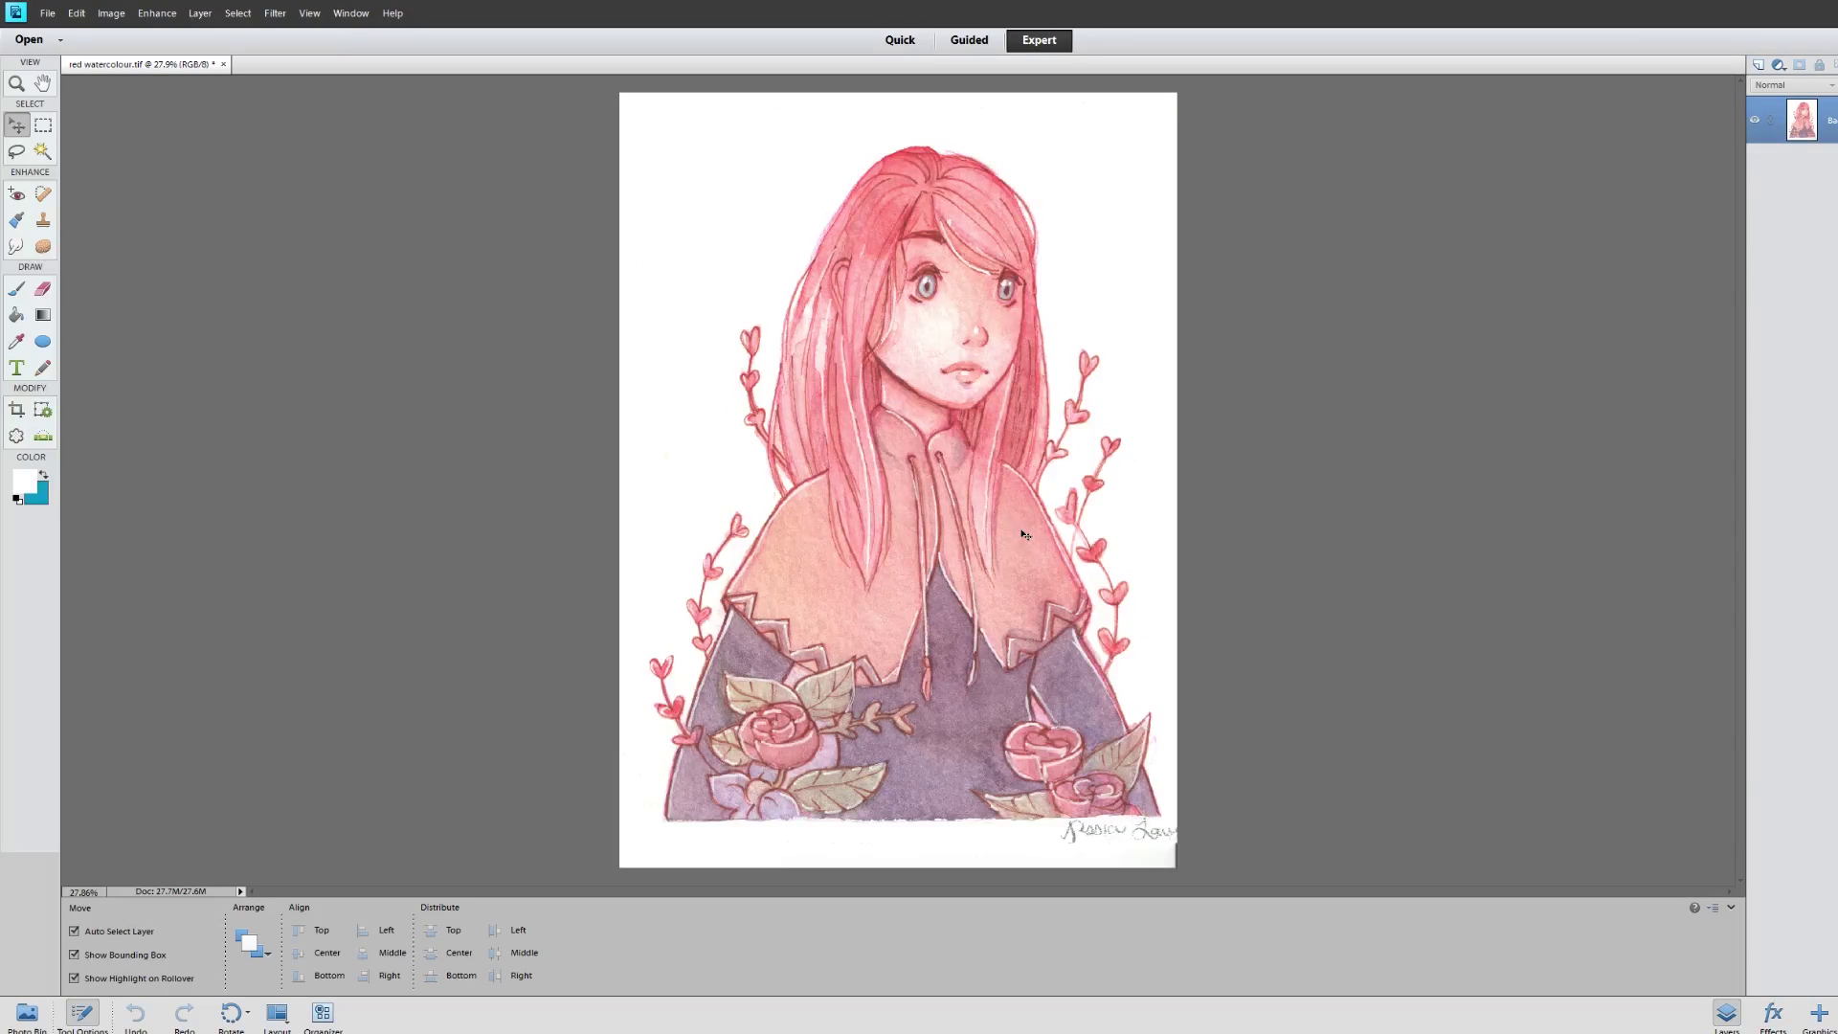
Activate the Brush tool and convert the locked background into an editable layer, keeping the suggested name and Normal mode
key("b")
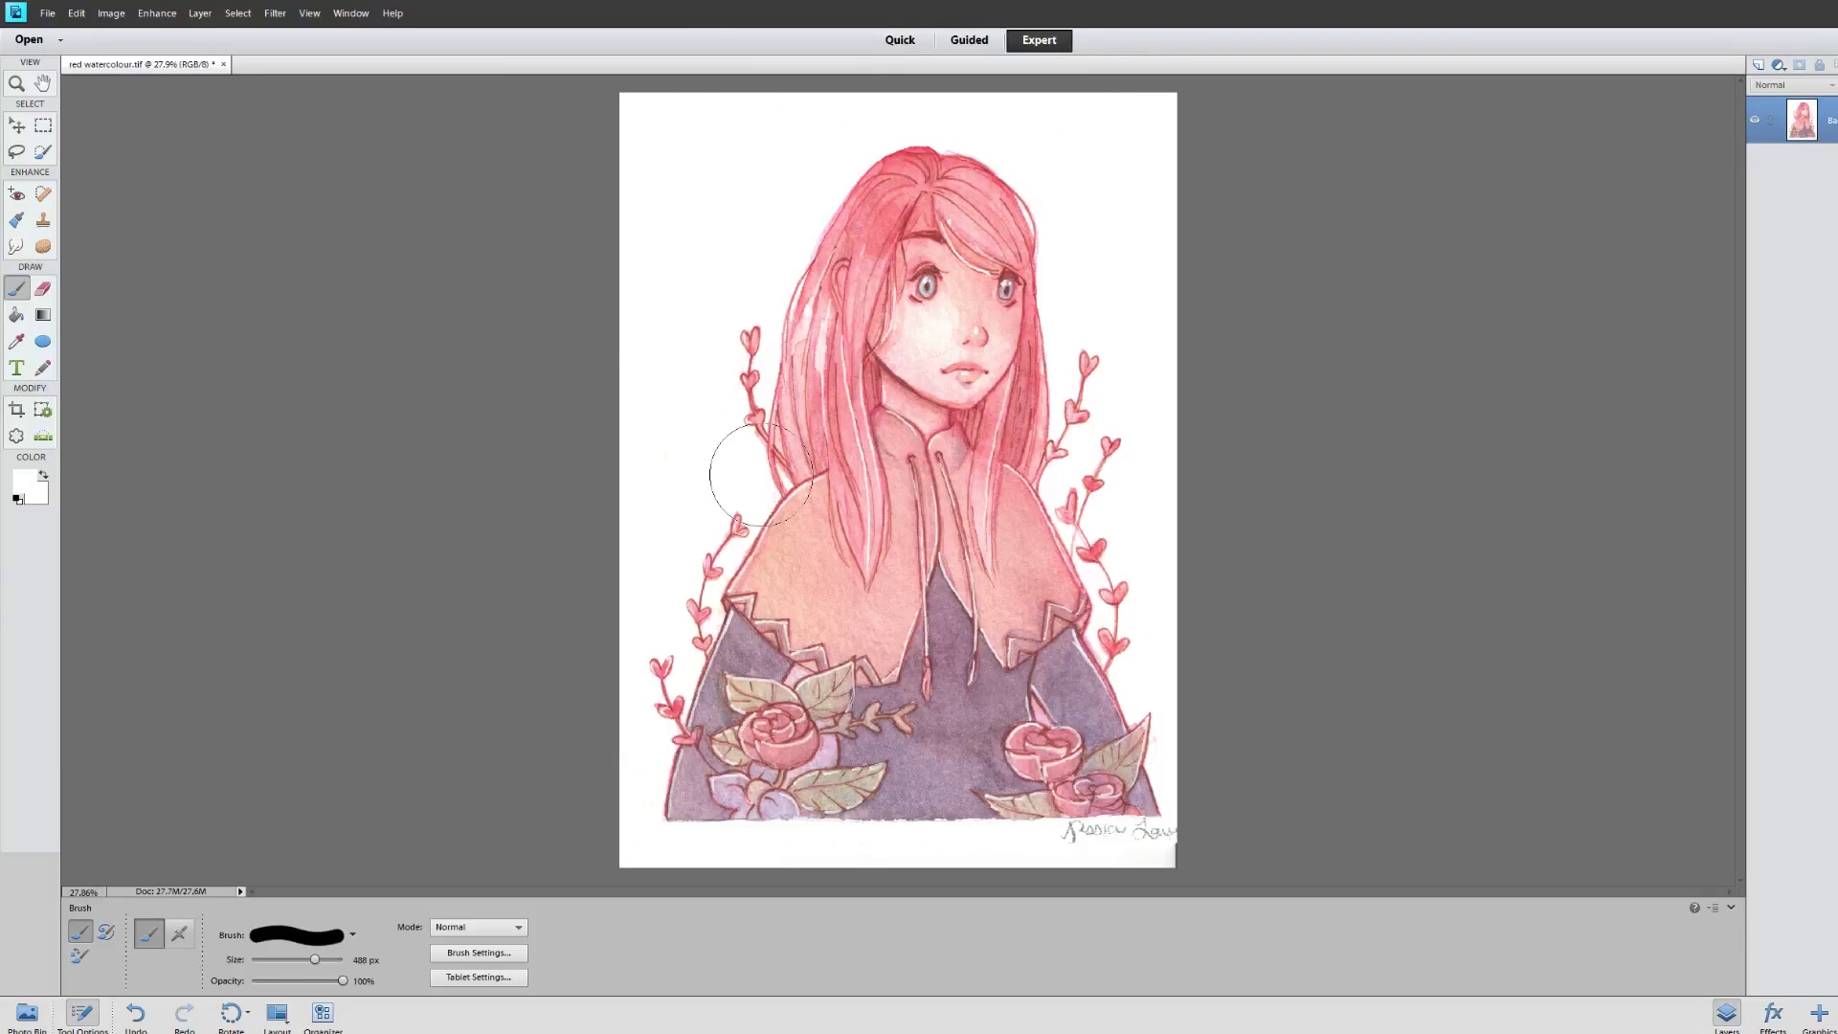
mouse_move(1083, 1033)
double_click(1830, 121)
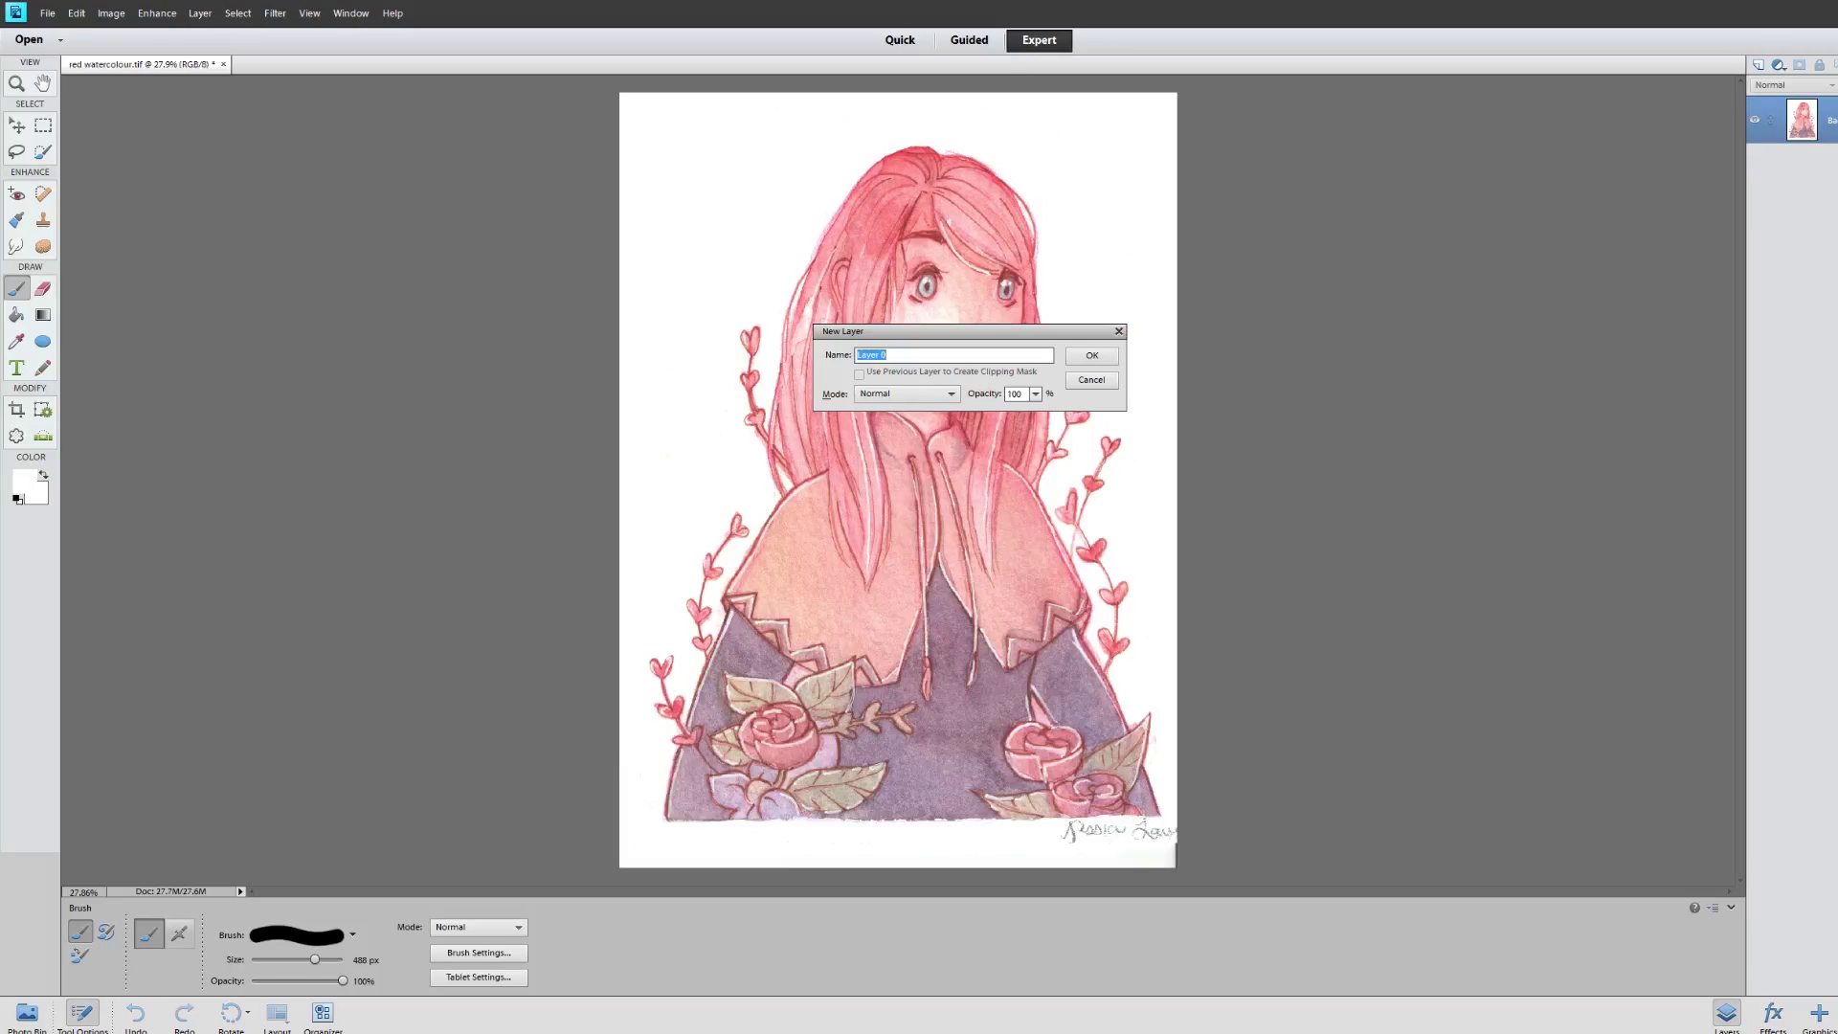
left_click(1092, 358)
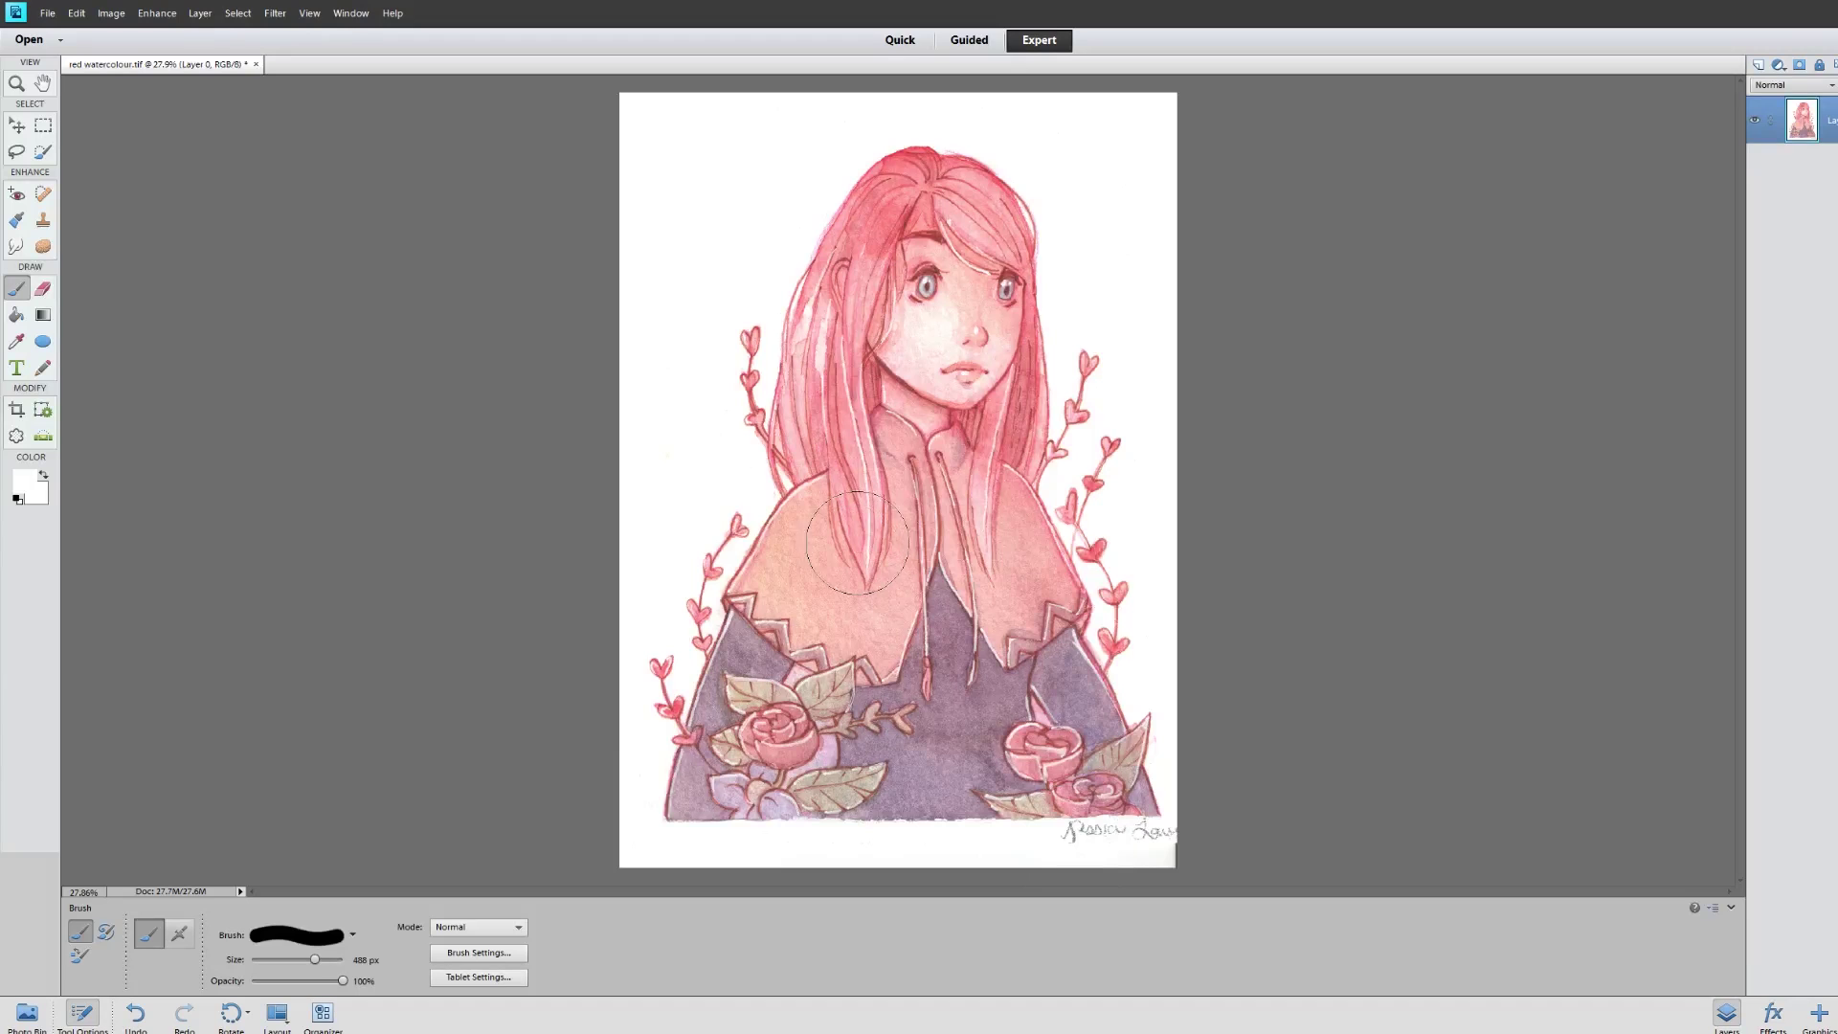
Inspect the painting's lower edge and signature corner up close, and set the brush size to 34 px
scroll(1114, 691, "up", 3)
scroll(1114, 691, "up", 6)
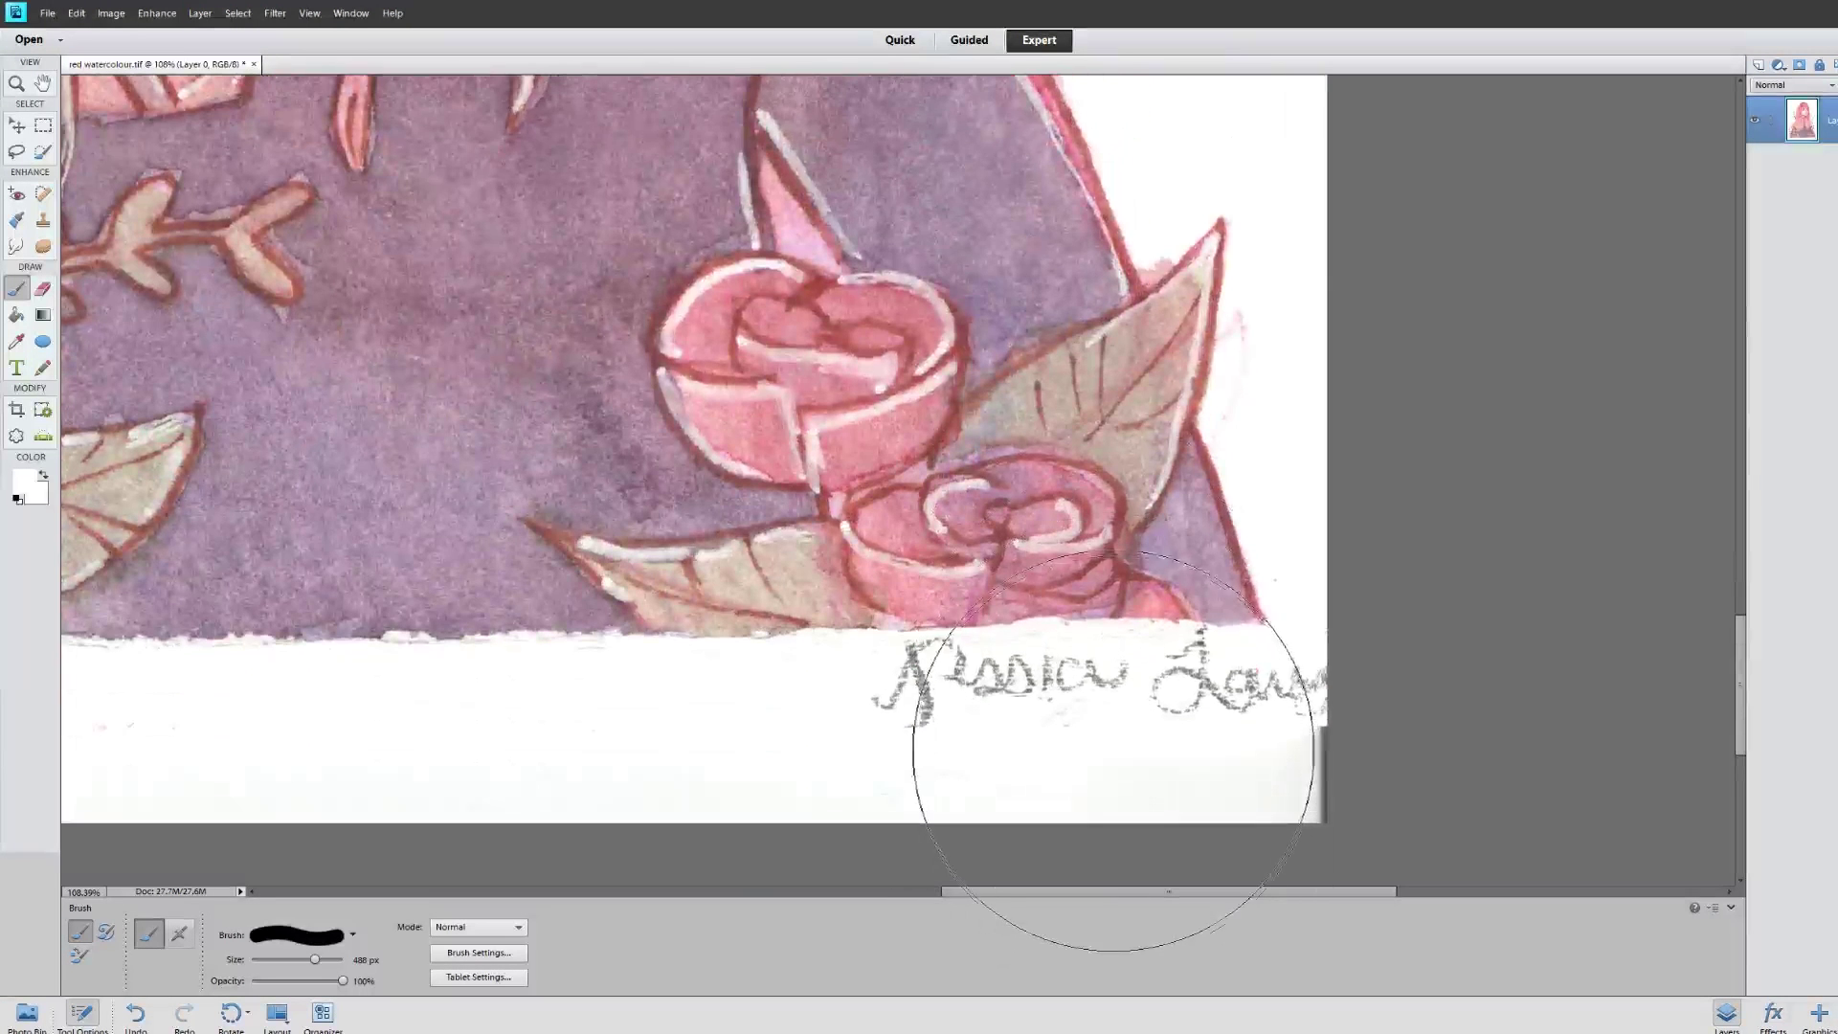
scroll(1110, 765, "down", 3)
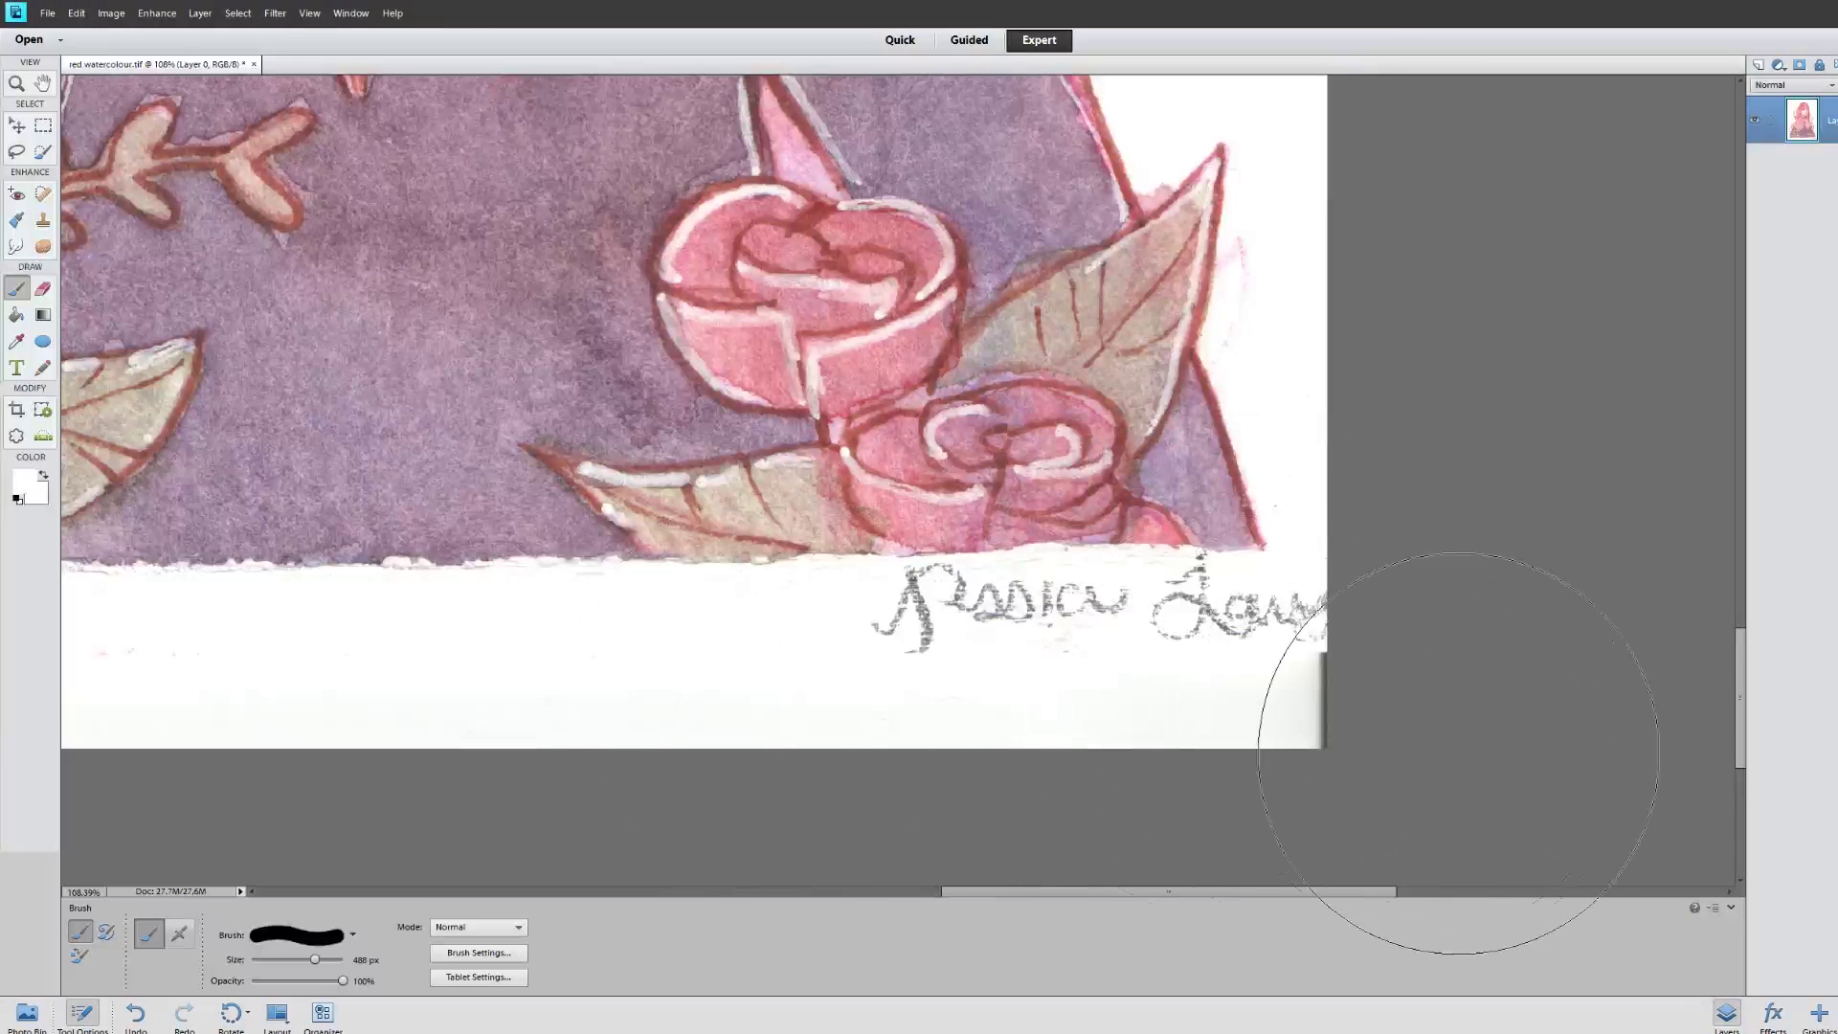
scroll(1340, 689, "down", 3)
scroll(1282, 660, "up", 2)
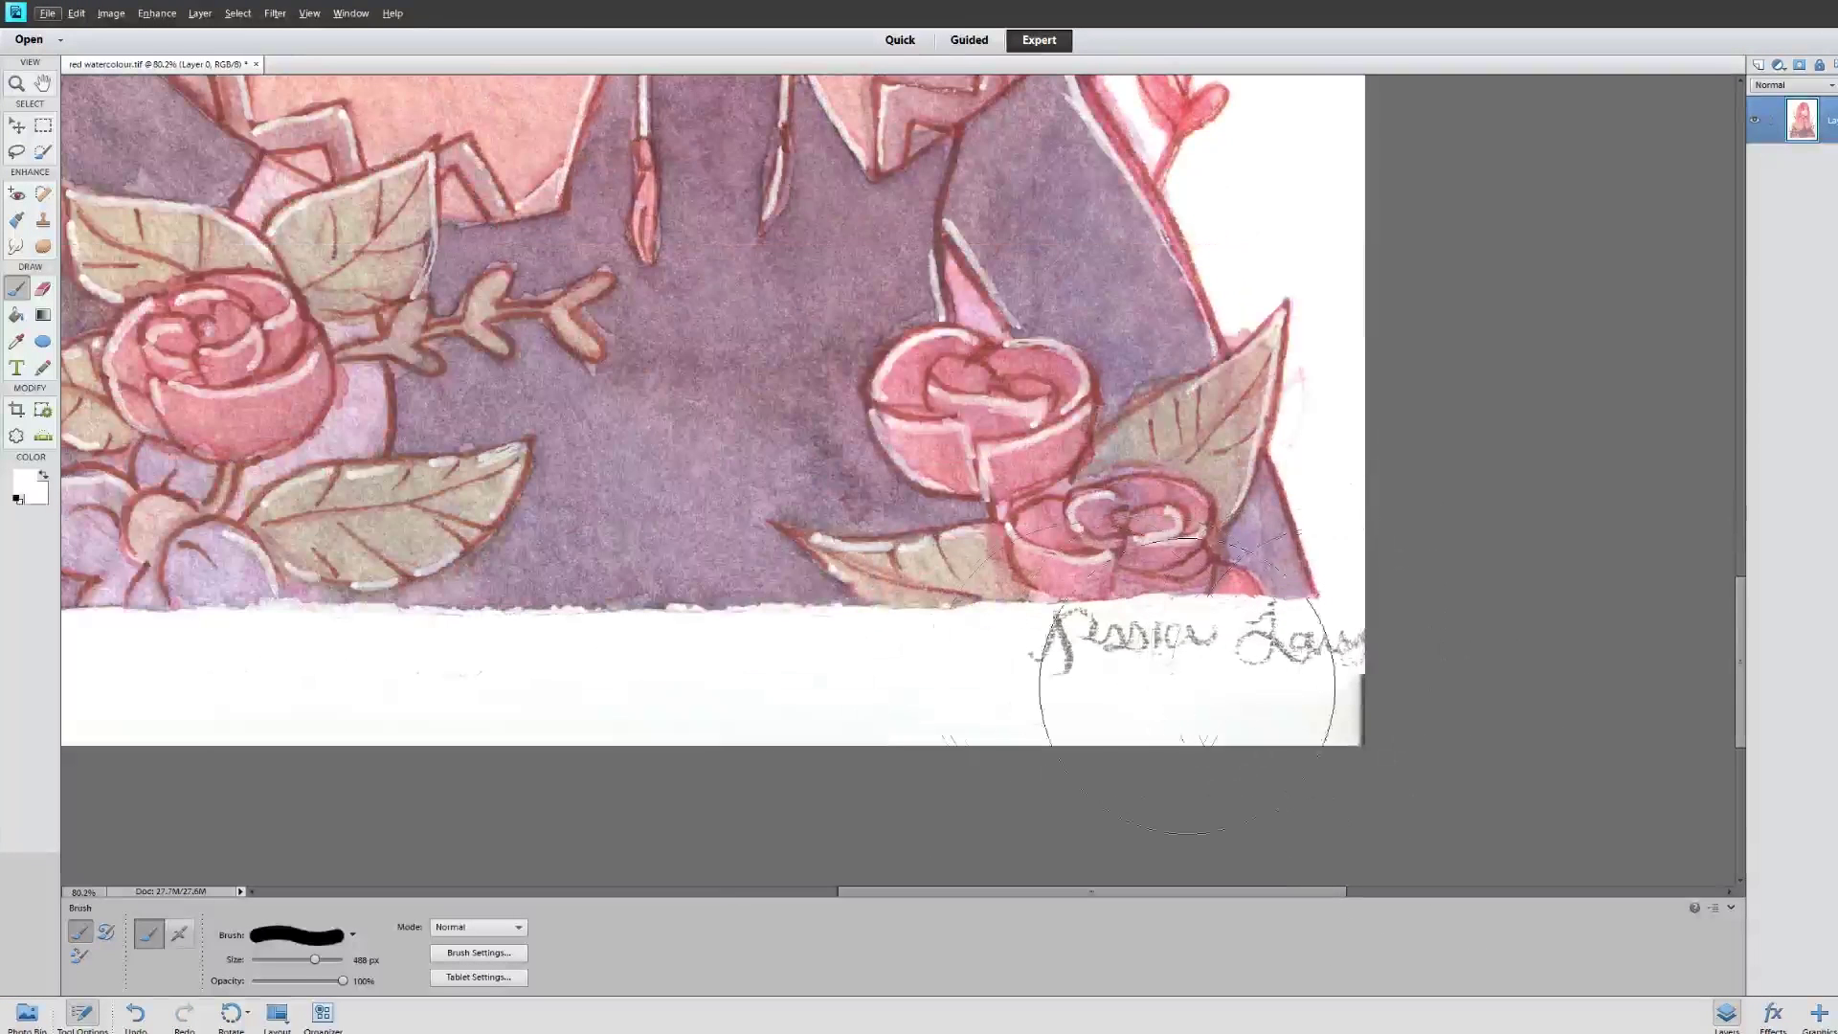
scroll(1103, 644, "down", 6)
scroll(718, 348, "up", 3)
scroll(428, 337, "up", 3)
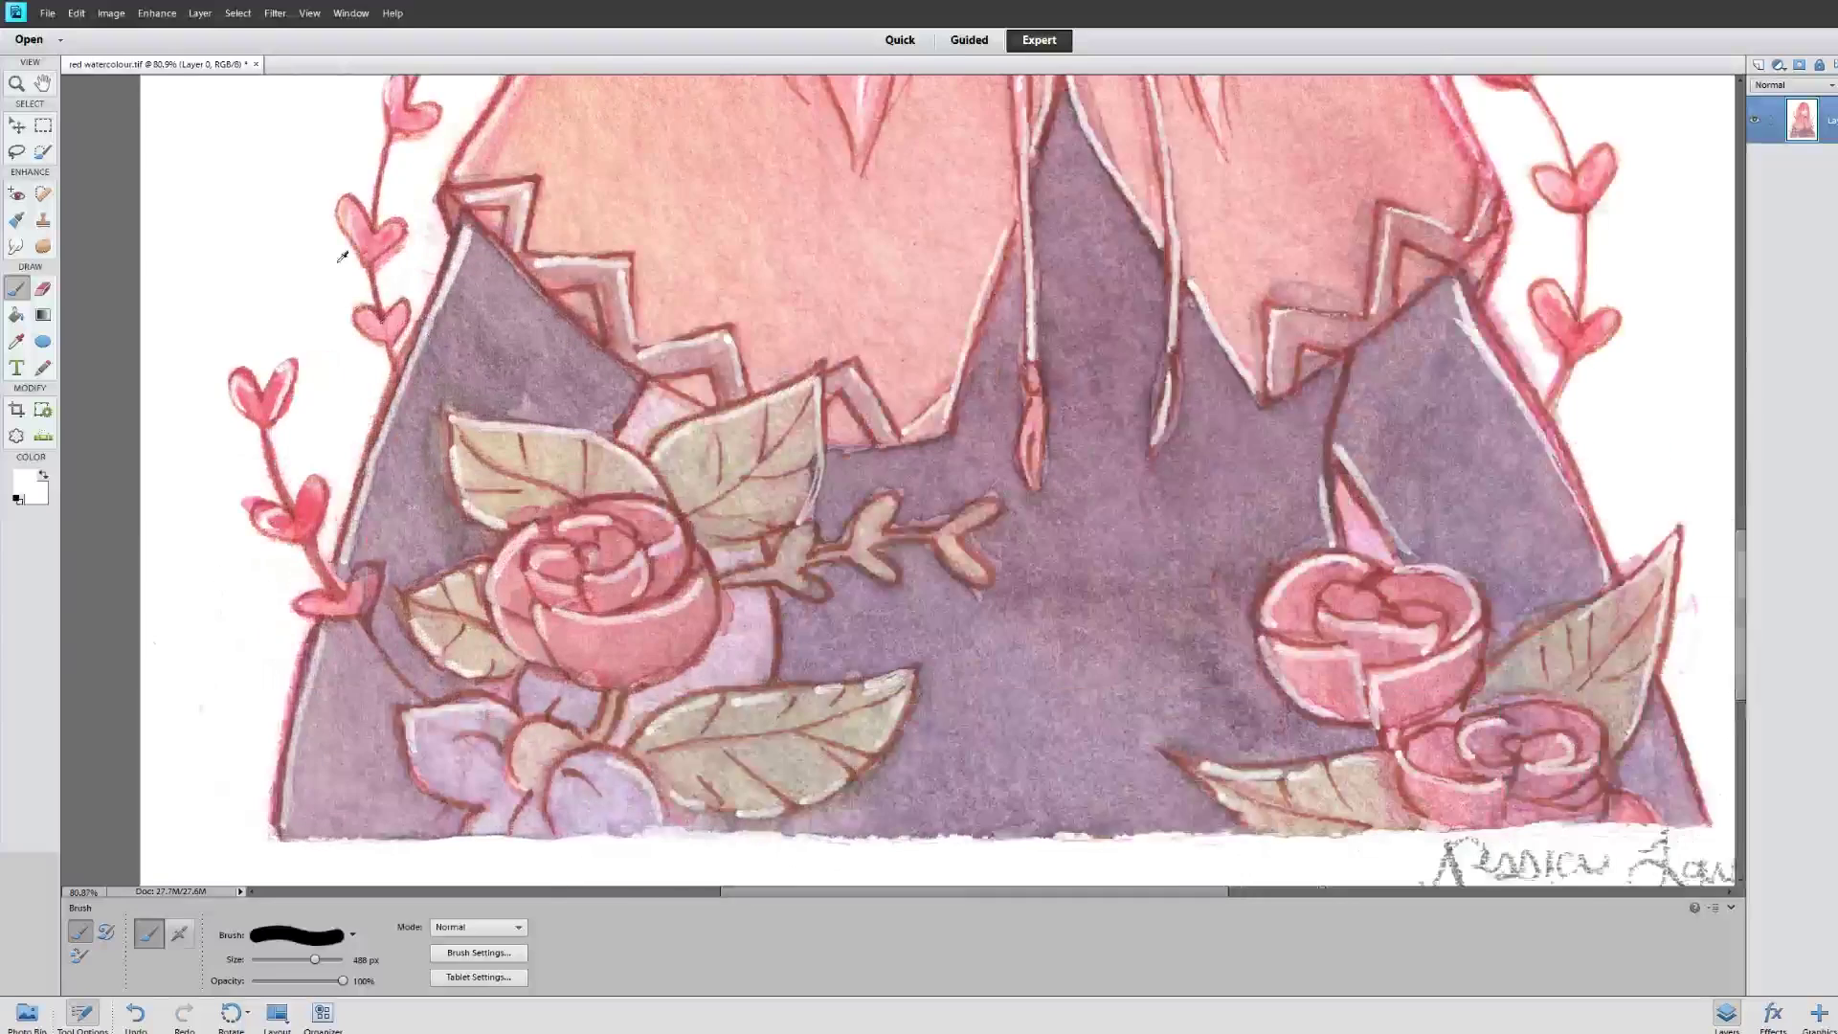
scroll(545, 363, "down", 3)
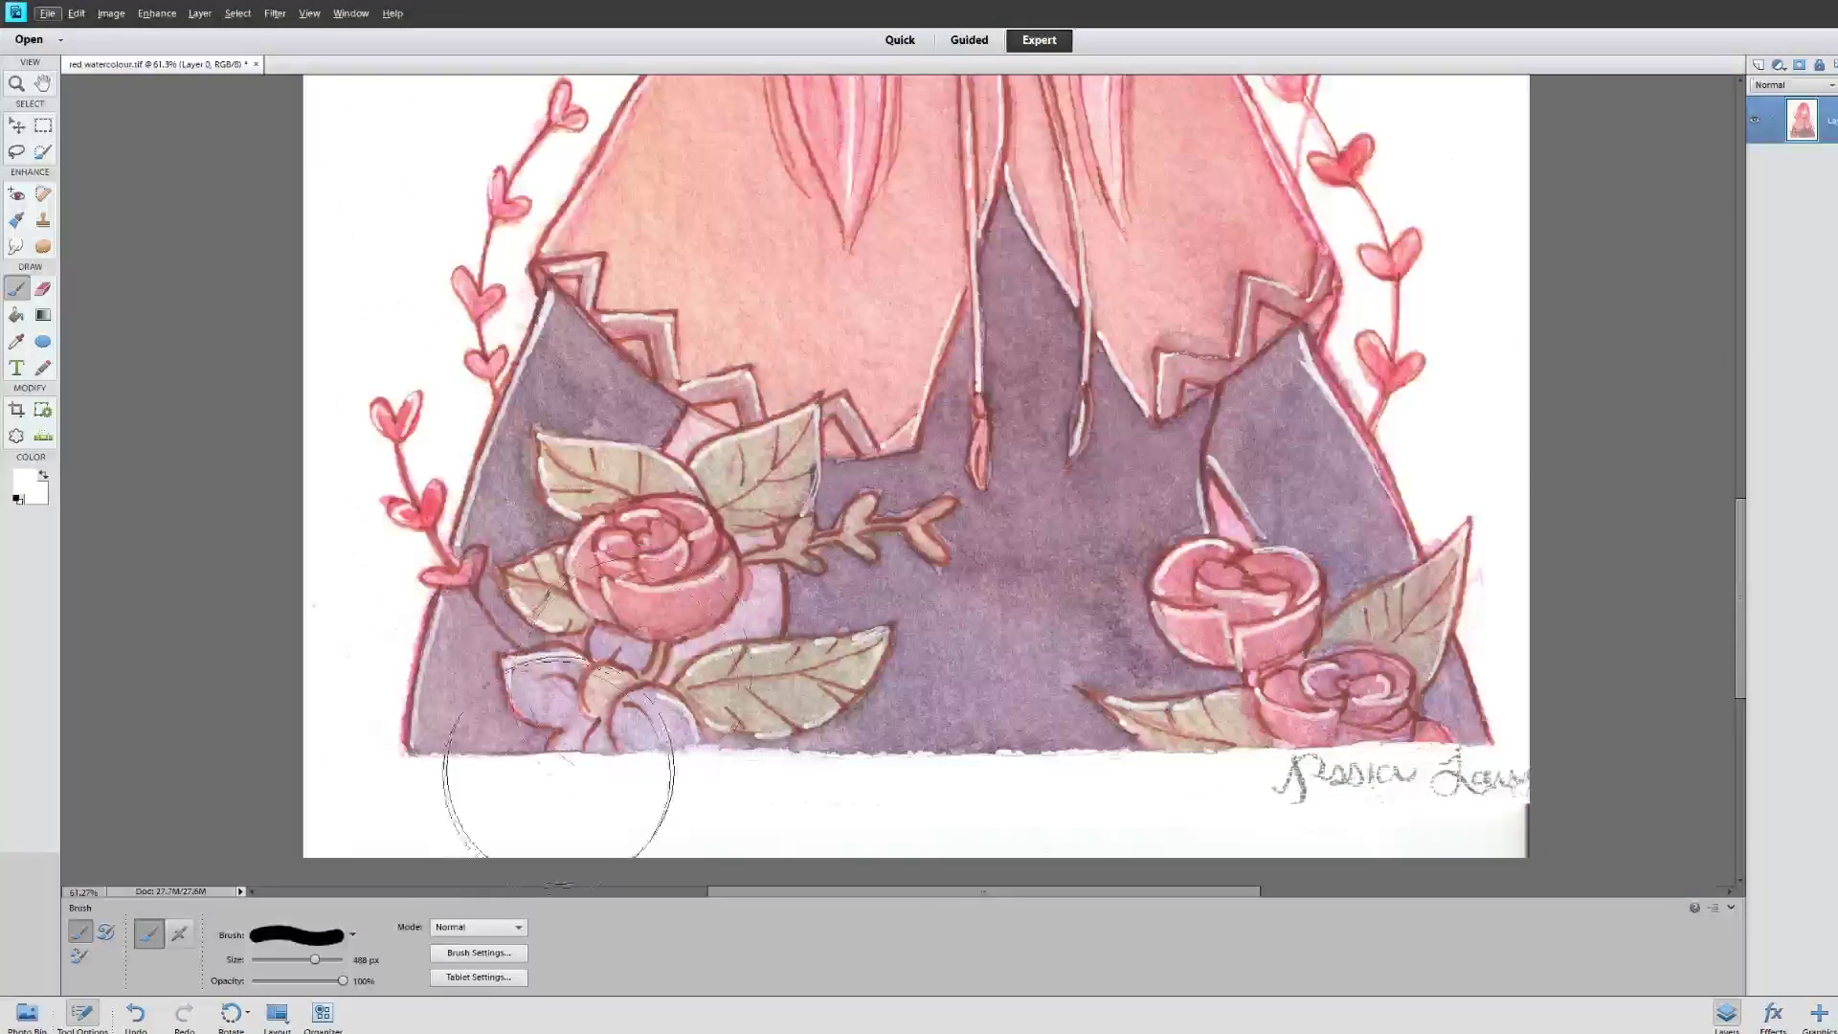
left_click_drag(314, 959, 275, 960)
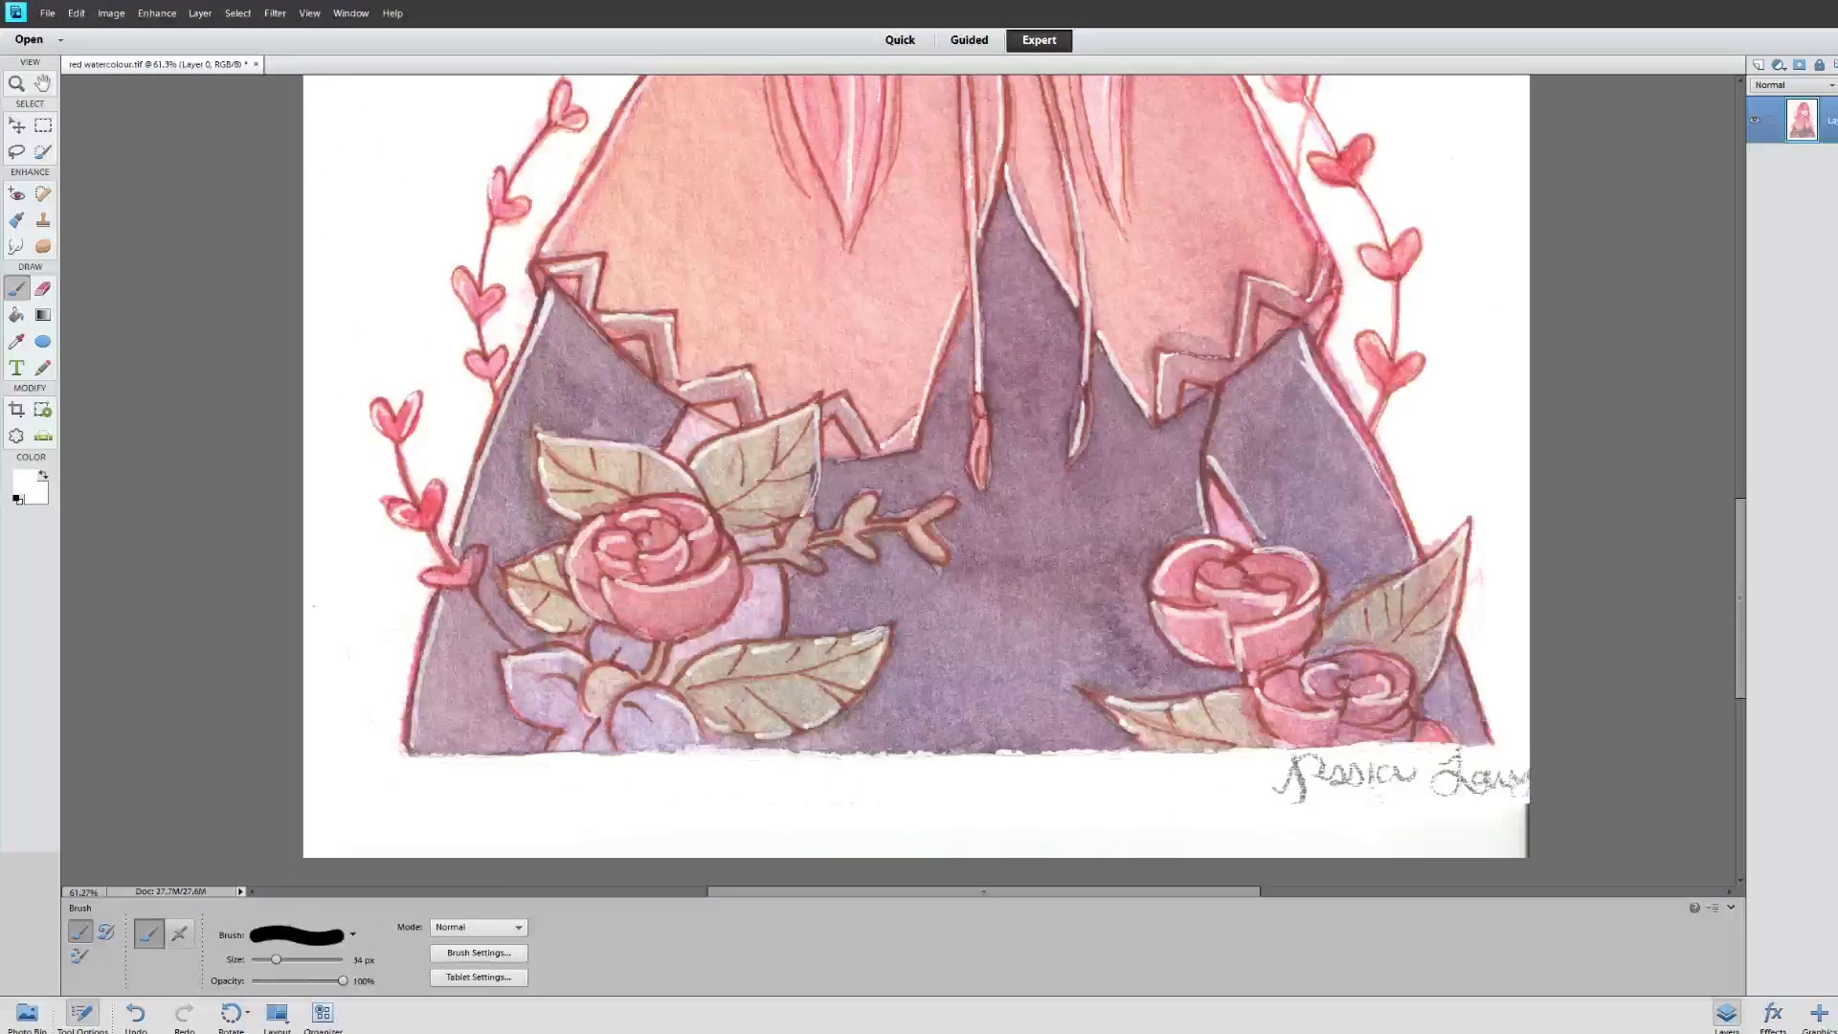
Examine the cape, hair and face, the whole painting, and the signature corner for scanning flaws
scroll(854, 480, "up", 3)
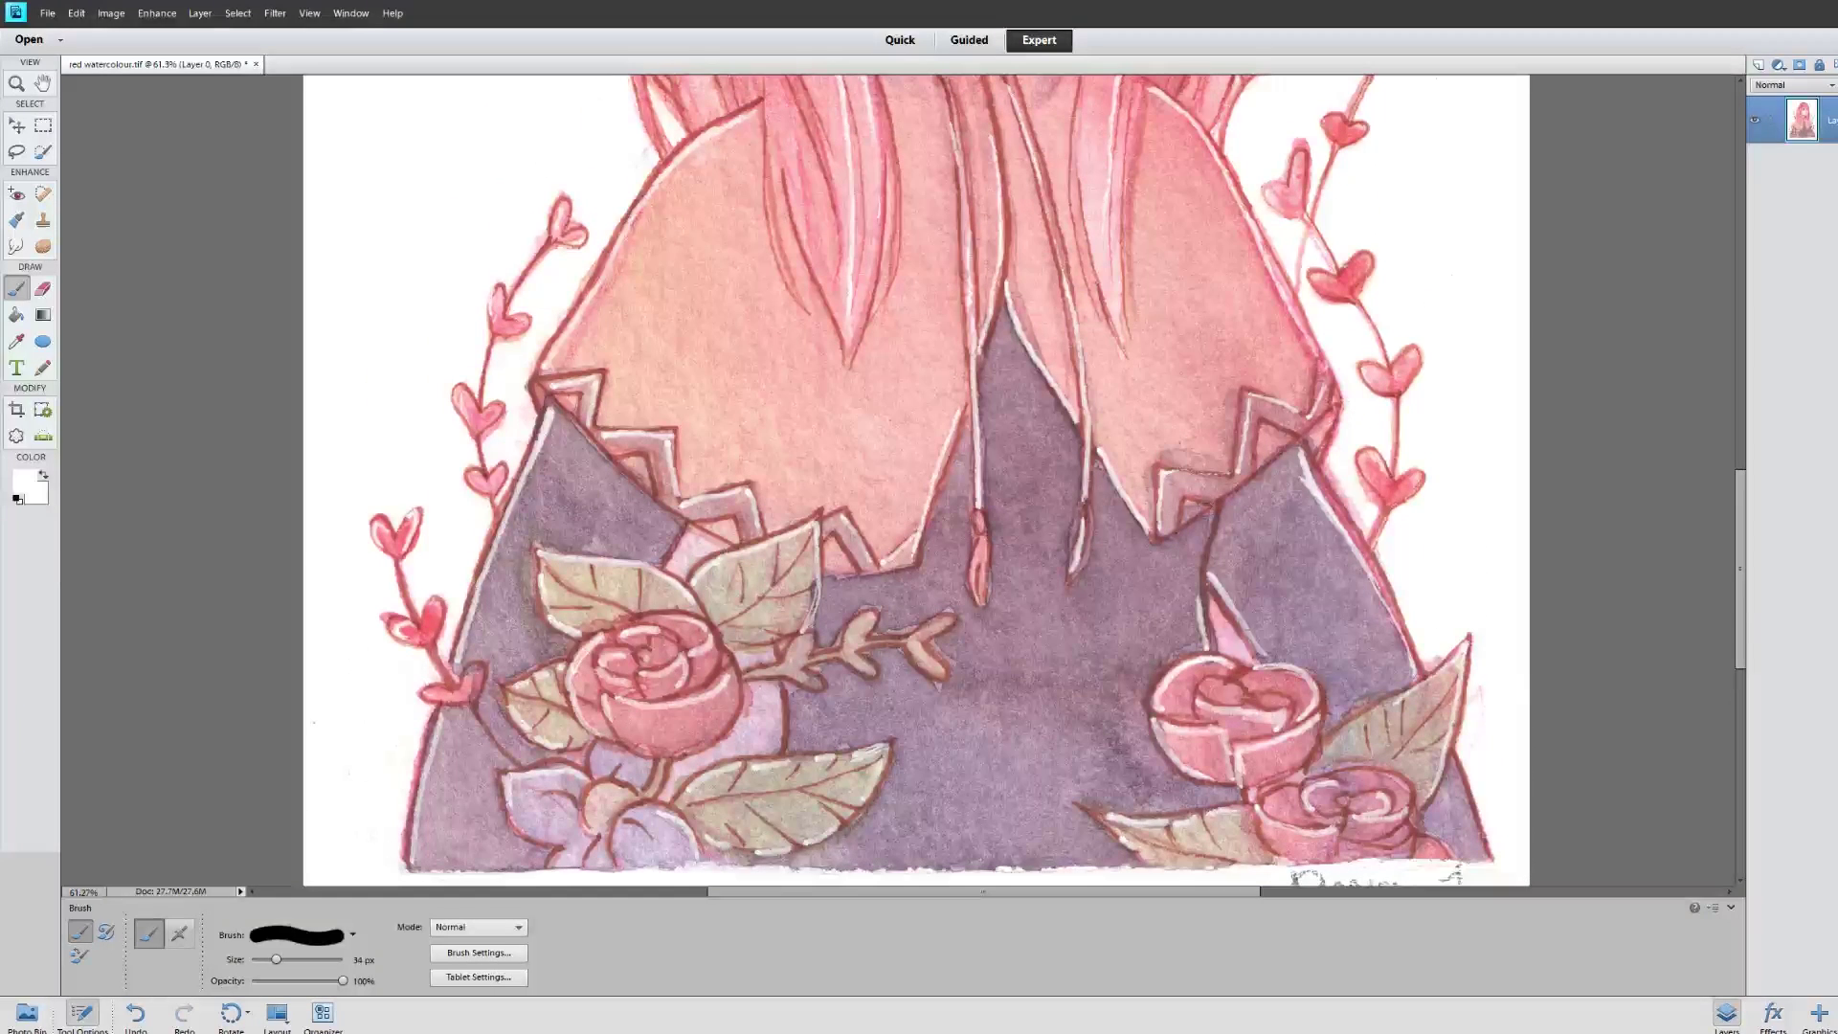
left_click_drag(1740, 547, 1714, 369)
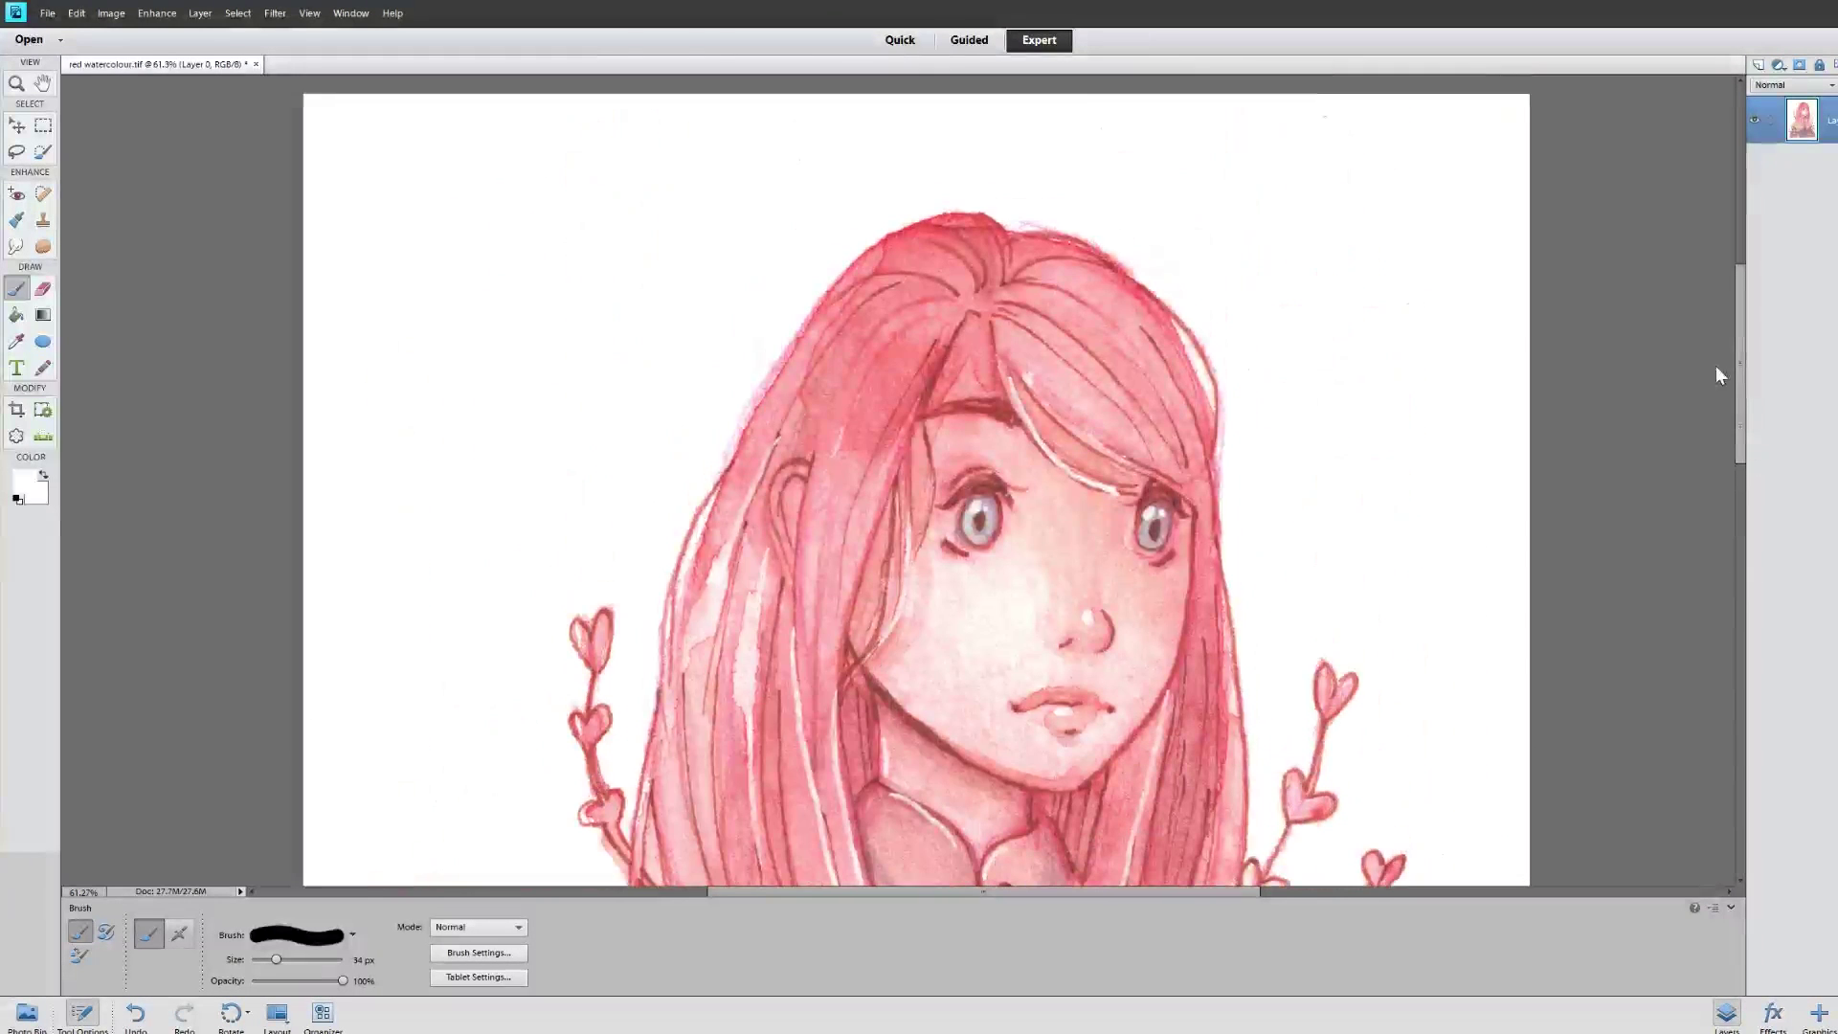
scroll(755, 351, "up", 4)
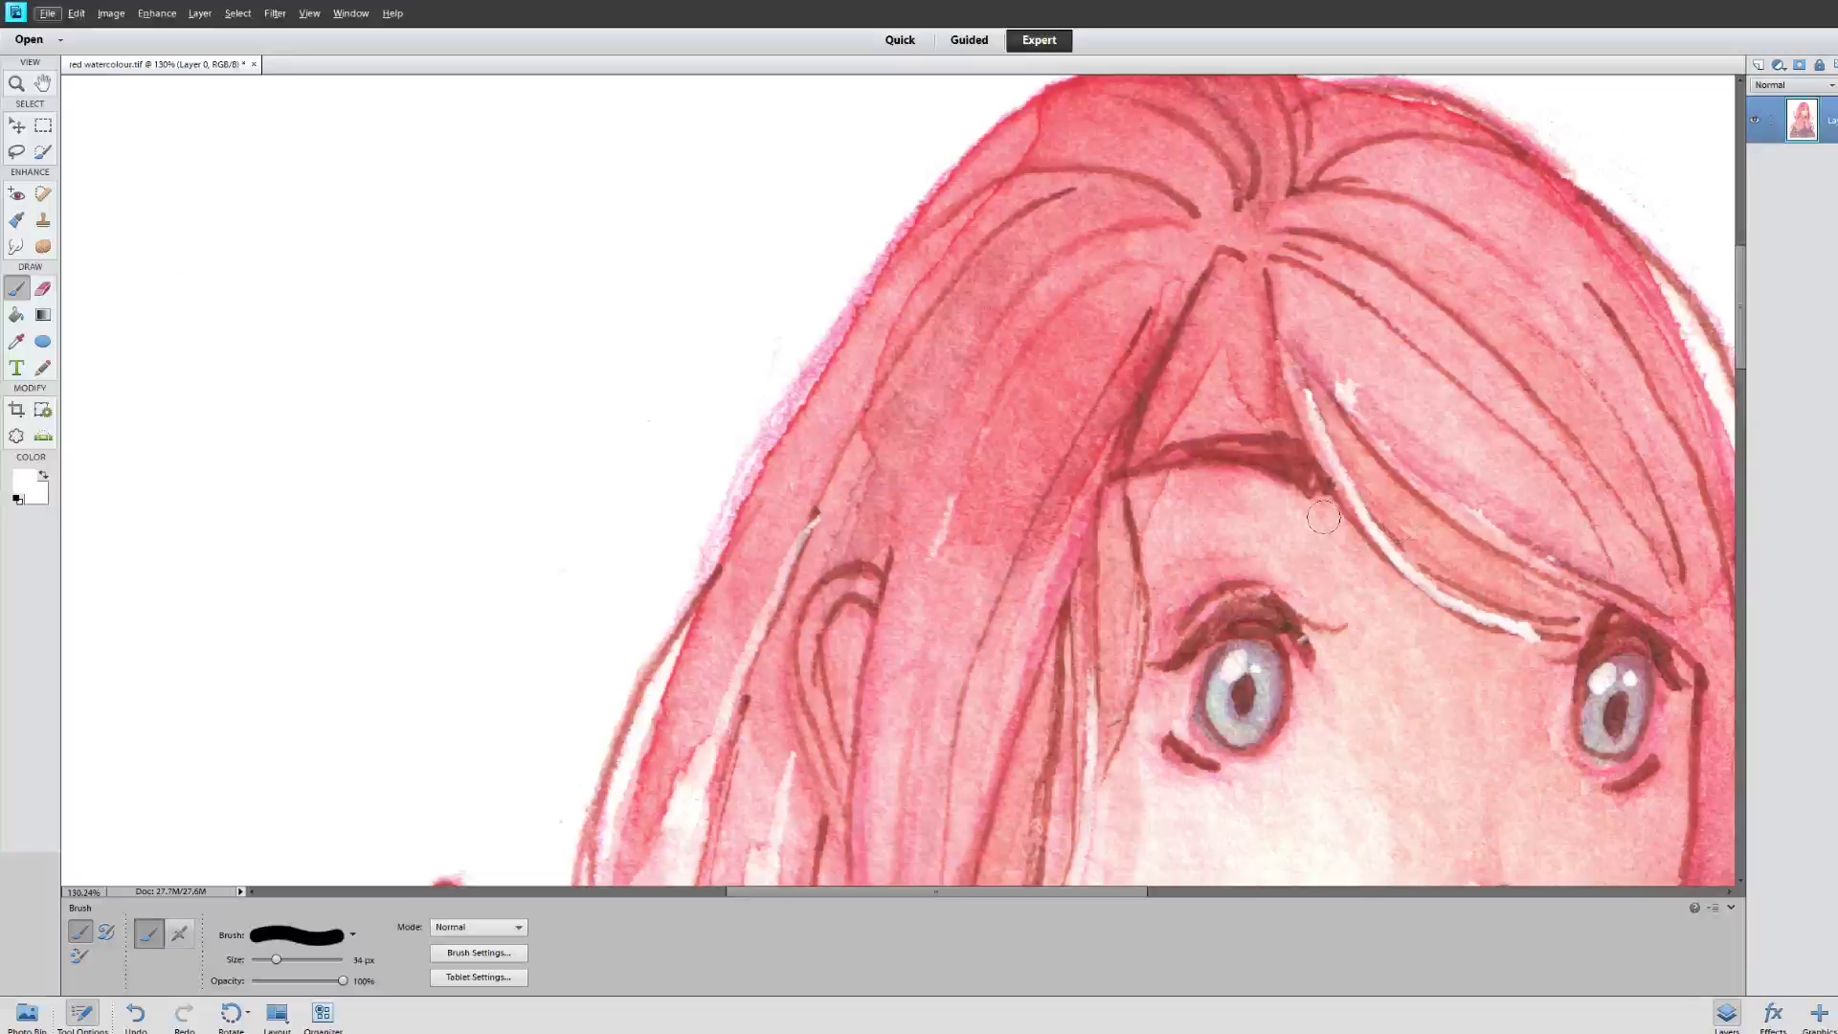
scroll(1323, 517, "down", 3)
scroll(1323, 517, "down", 10)
scroll(954, 590, "up", 3)
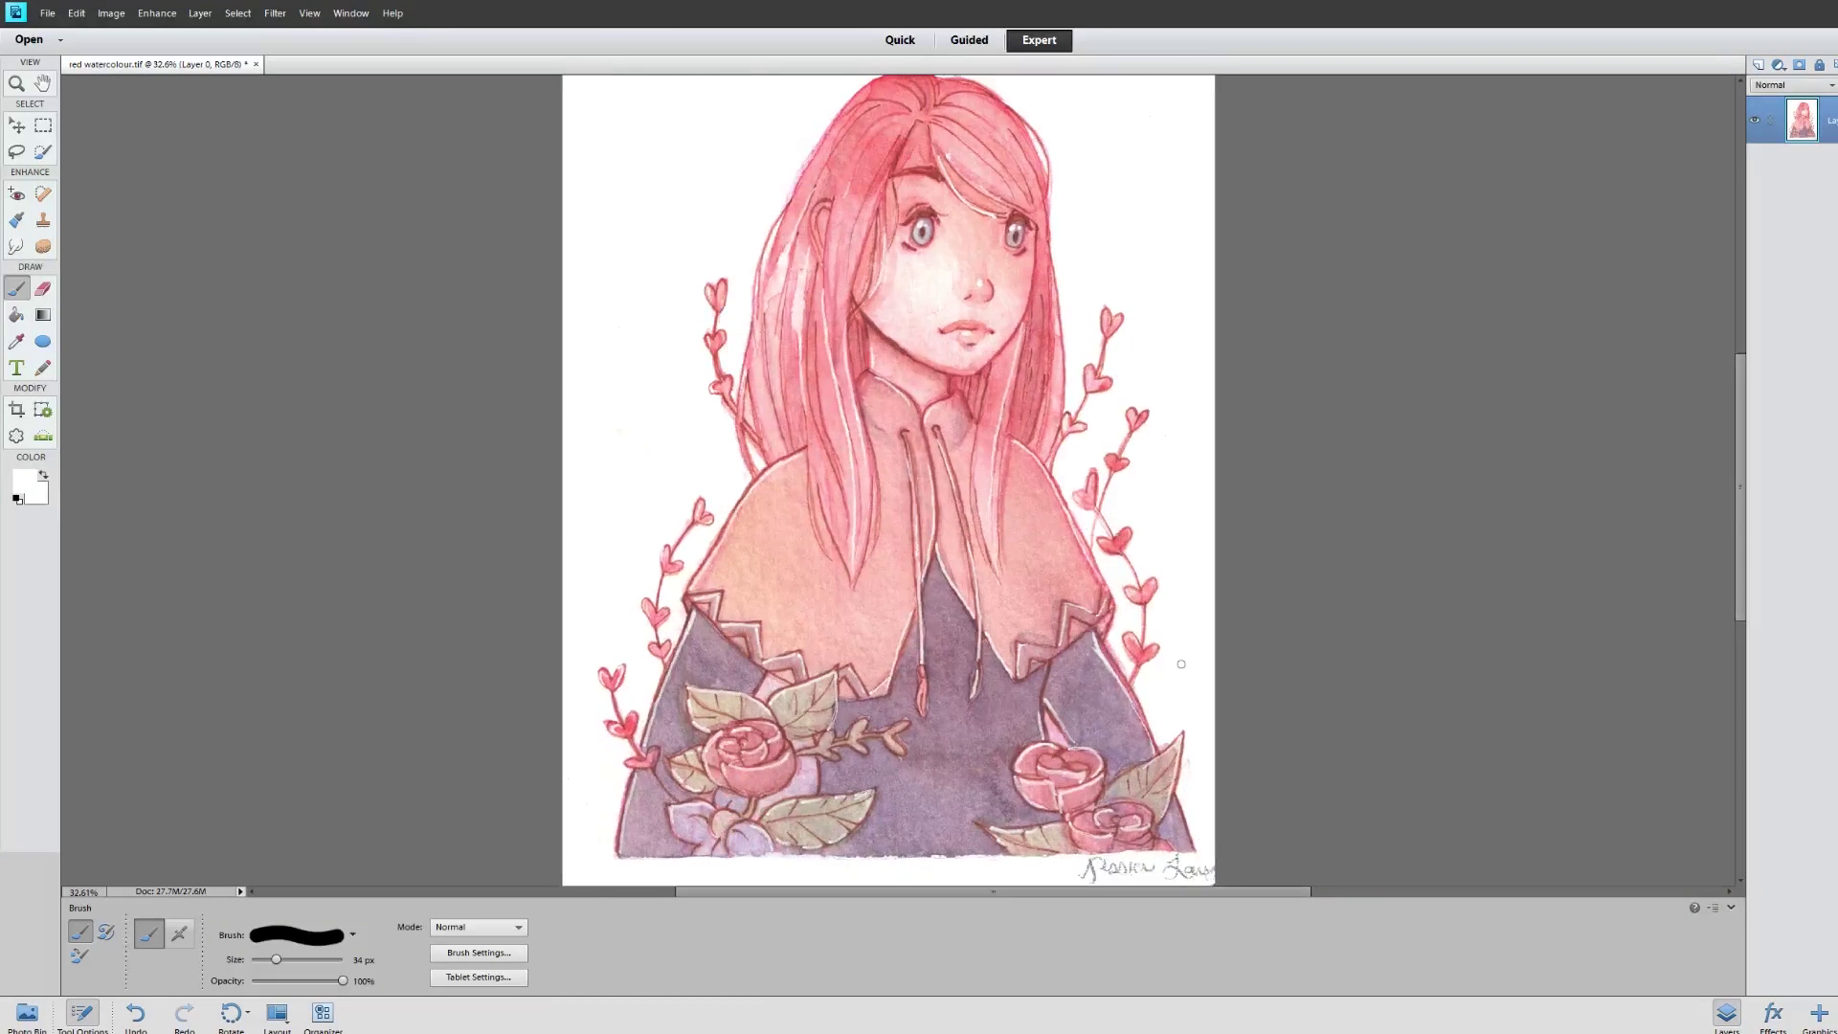
scroll(1185, 733, "down", 3)
scroll(1185, 732, "up", 5)
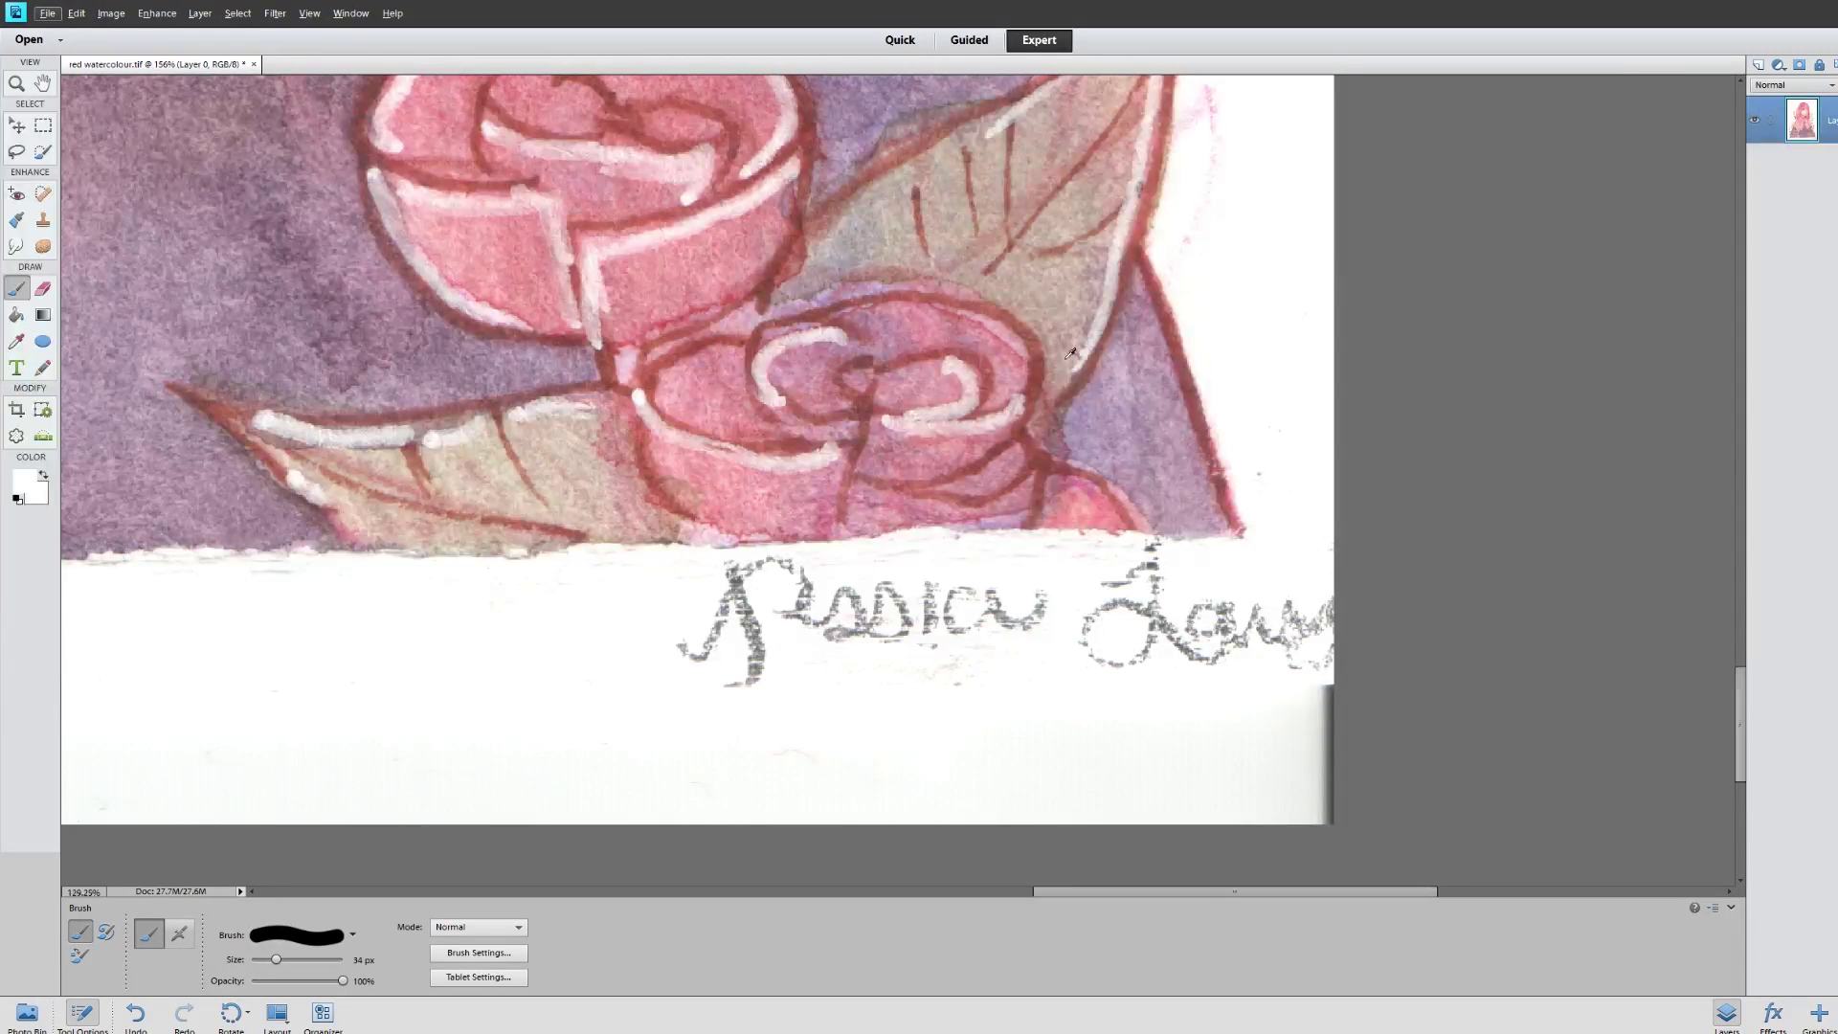
key("ctrl+0")
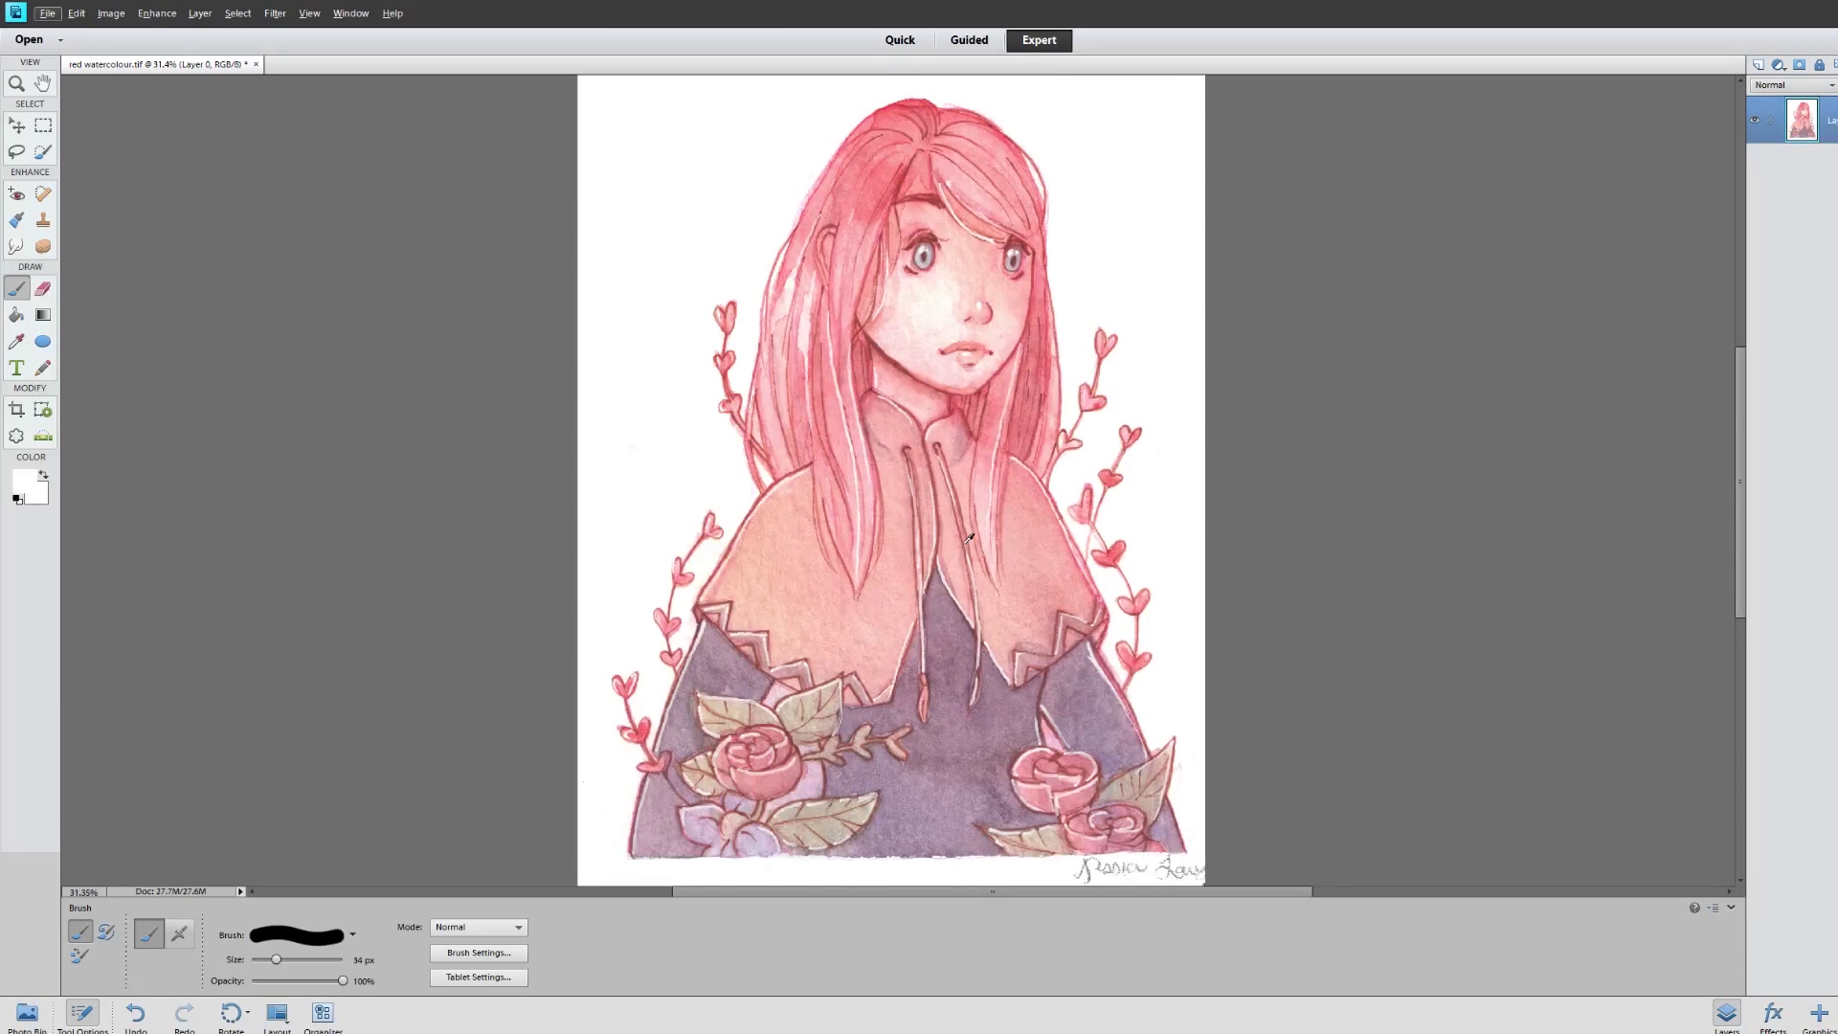
Add a Levels adjustment layer above the painting and place its settings window beside the portrait
left_click(1776, 66)
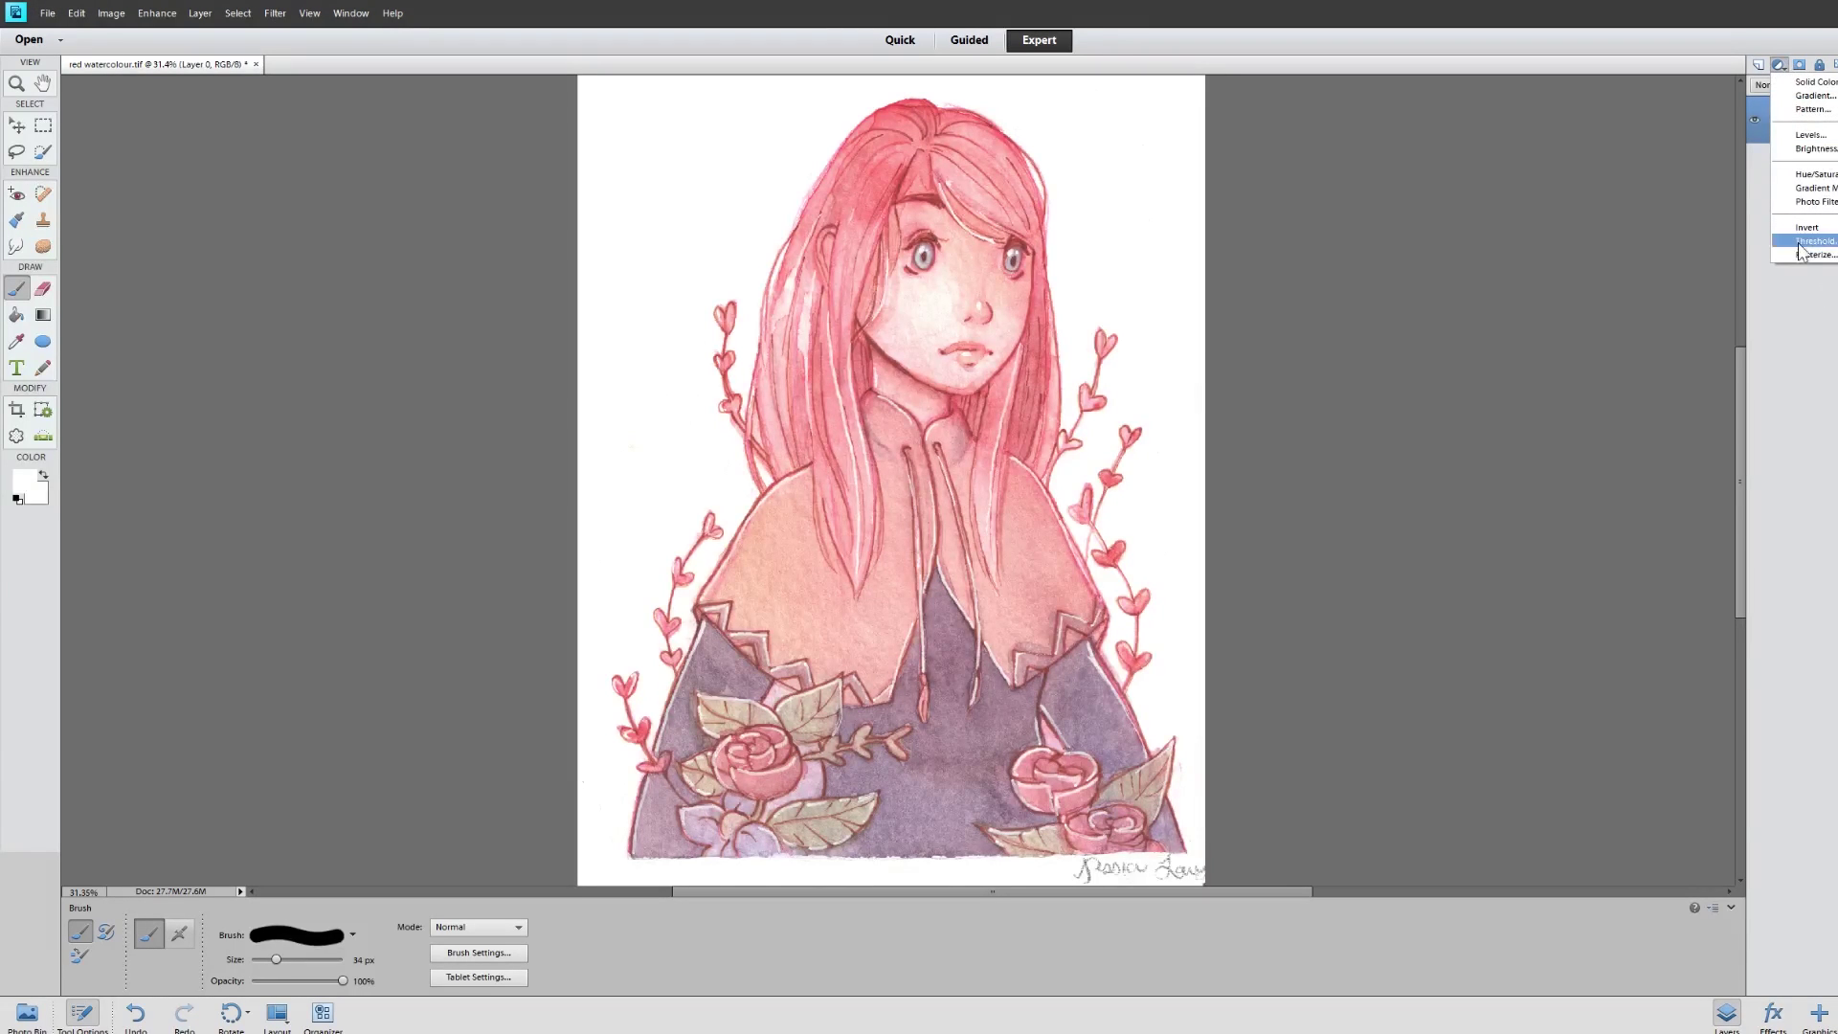
left_click(1804, 137)
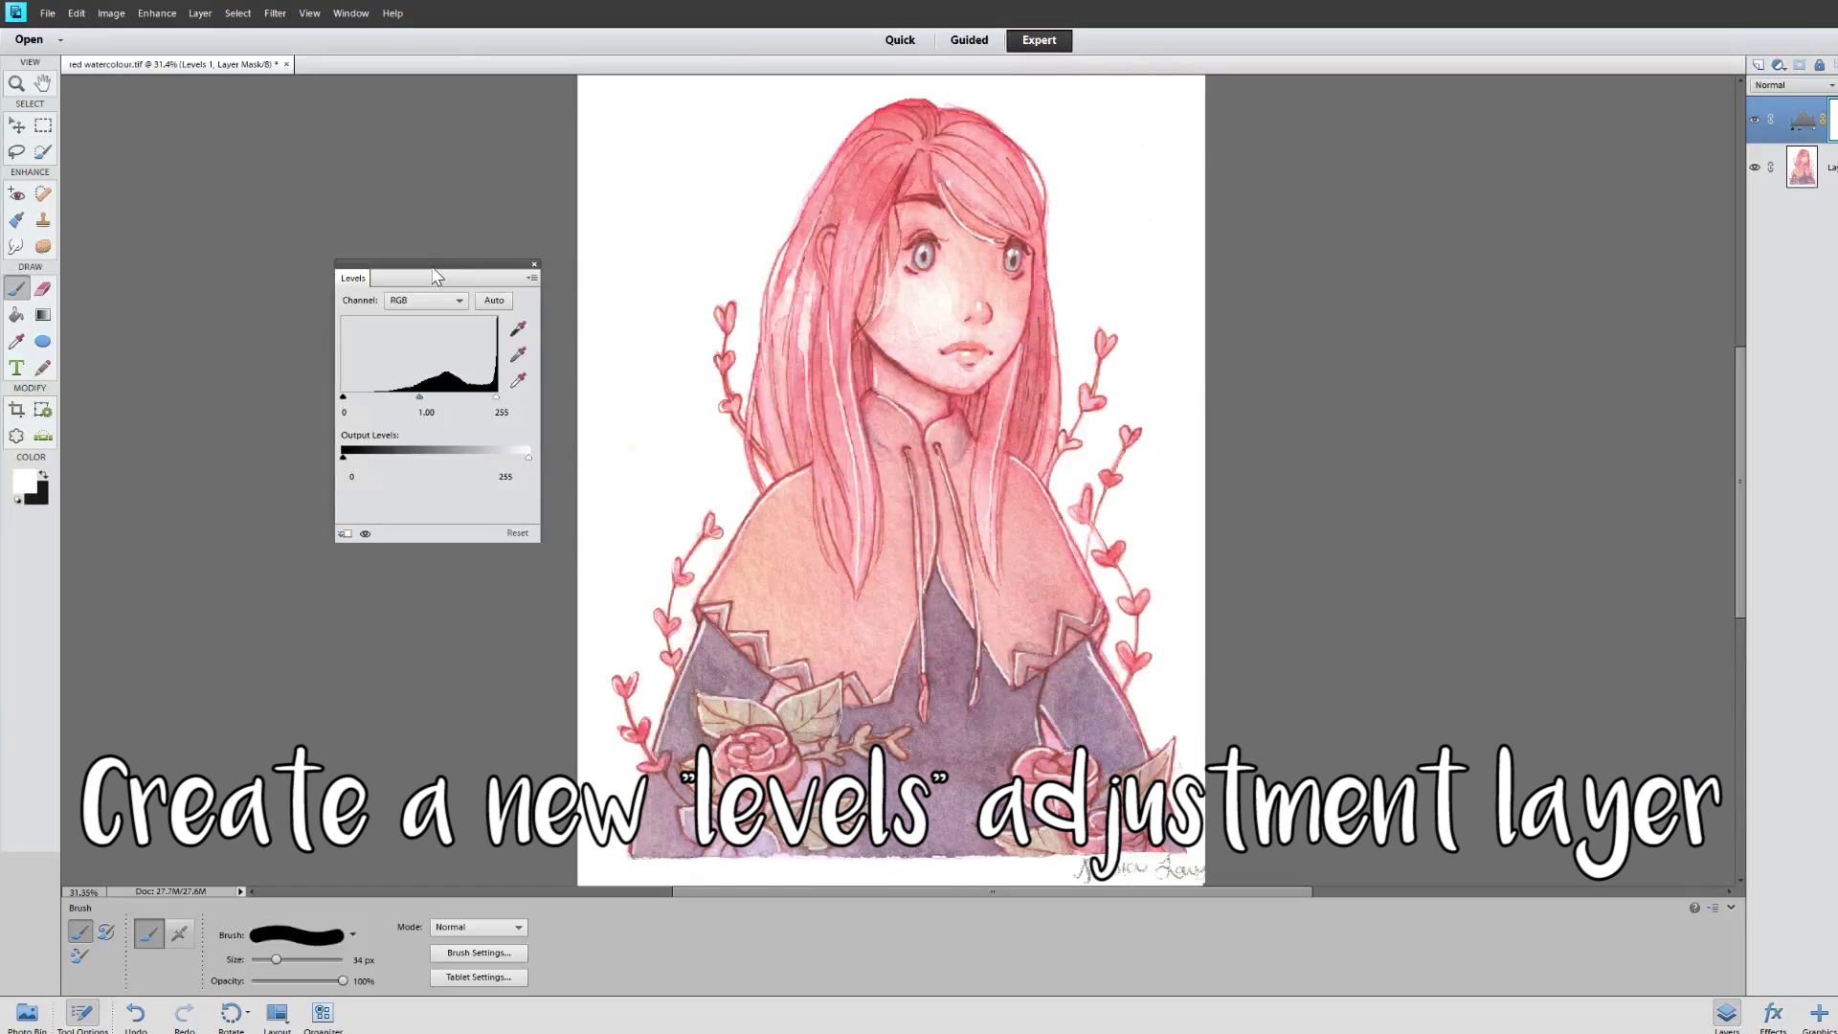
left_click_drag(433, 268, 1282, 180)
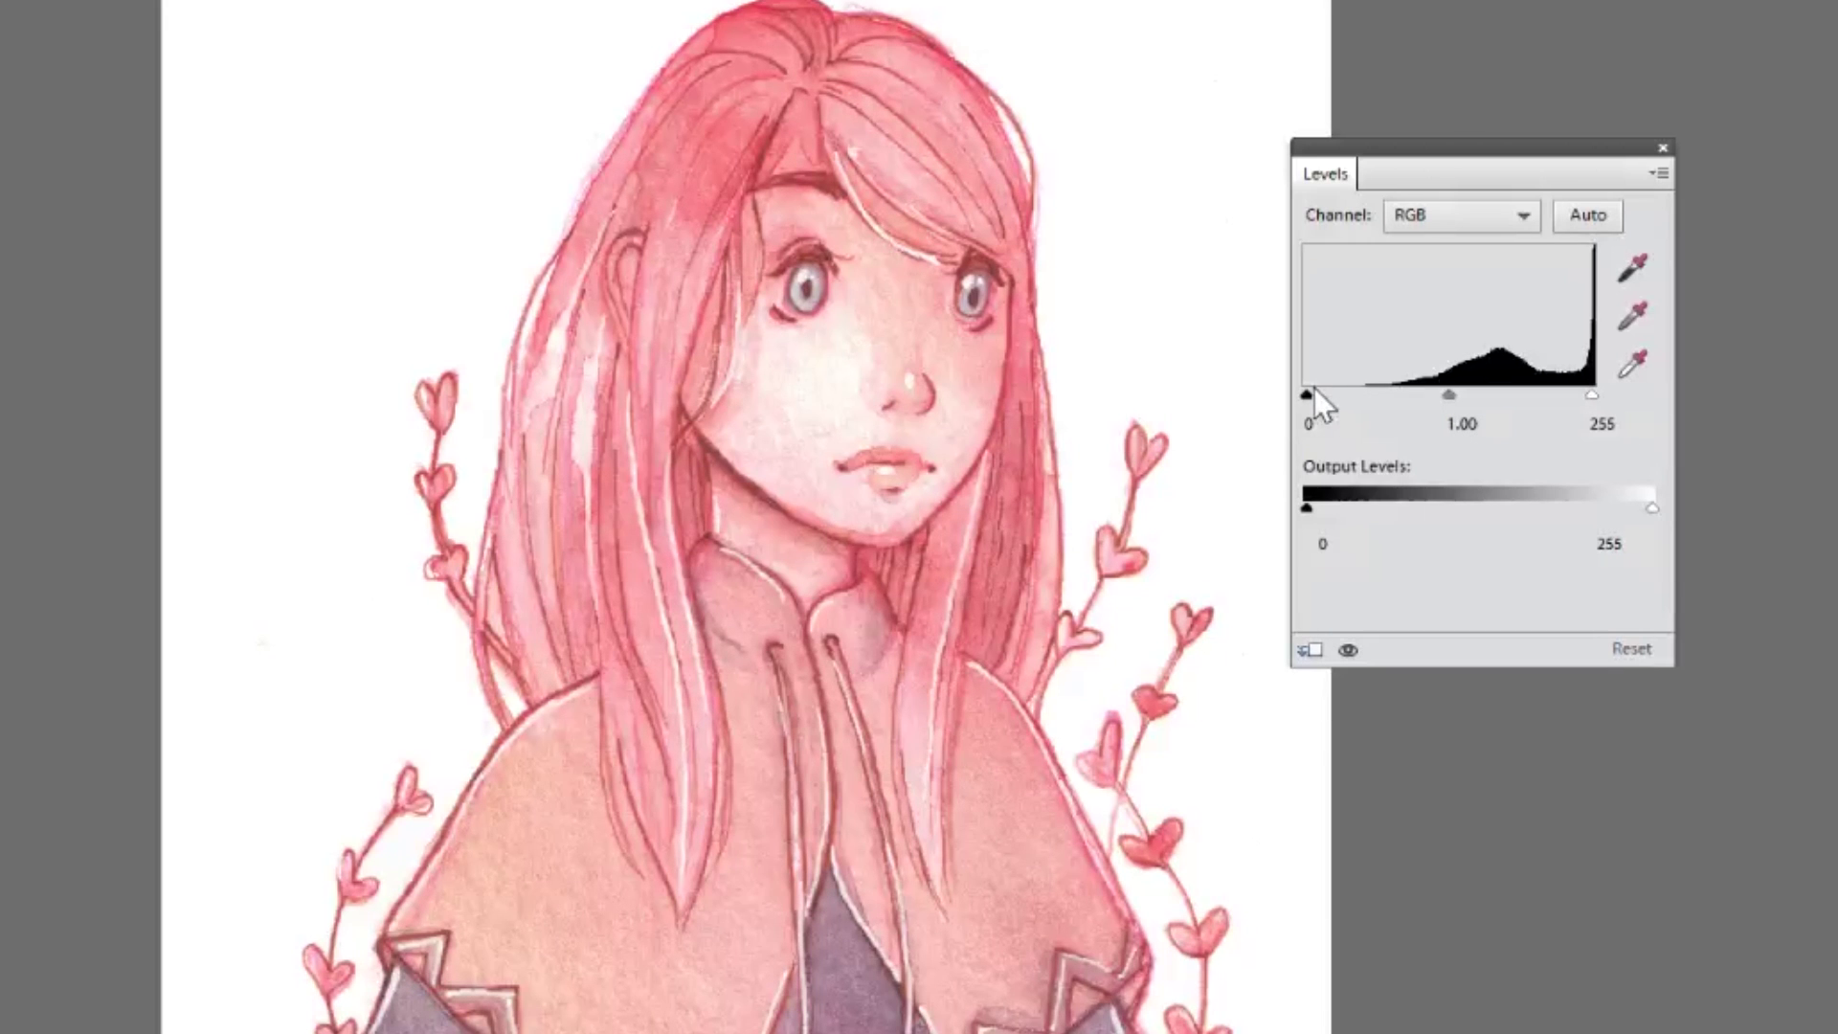
Darken the painting's shadows by setting the RGB black input level to 32, fine-tune the midtone level, and close the Levels settings
left_click_drag(1307, 393, 1348, 411)
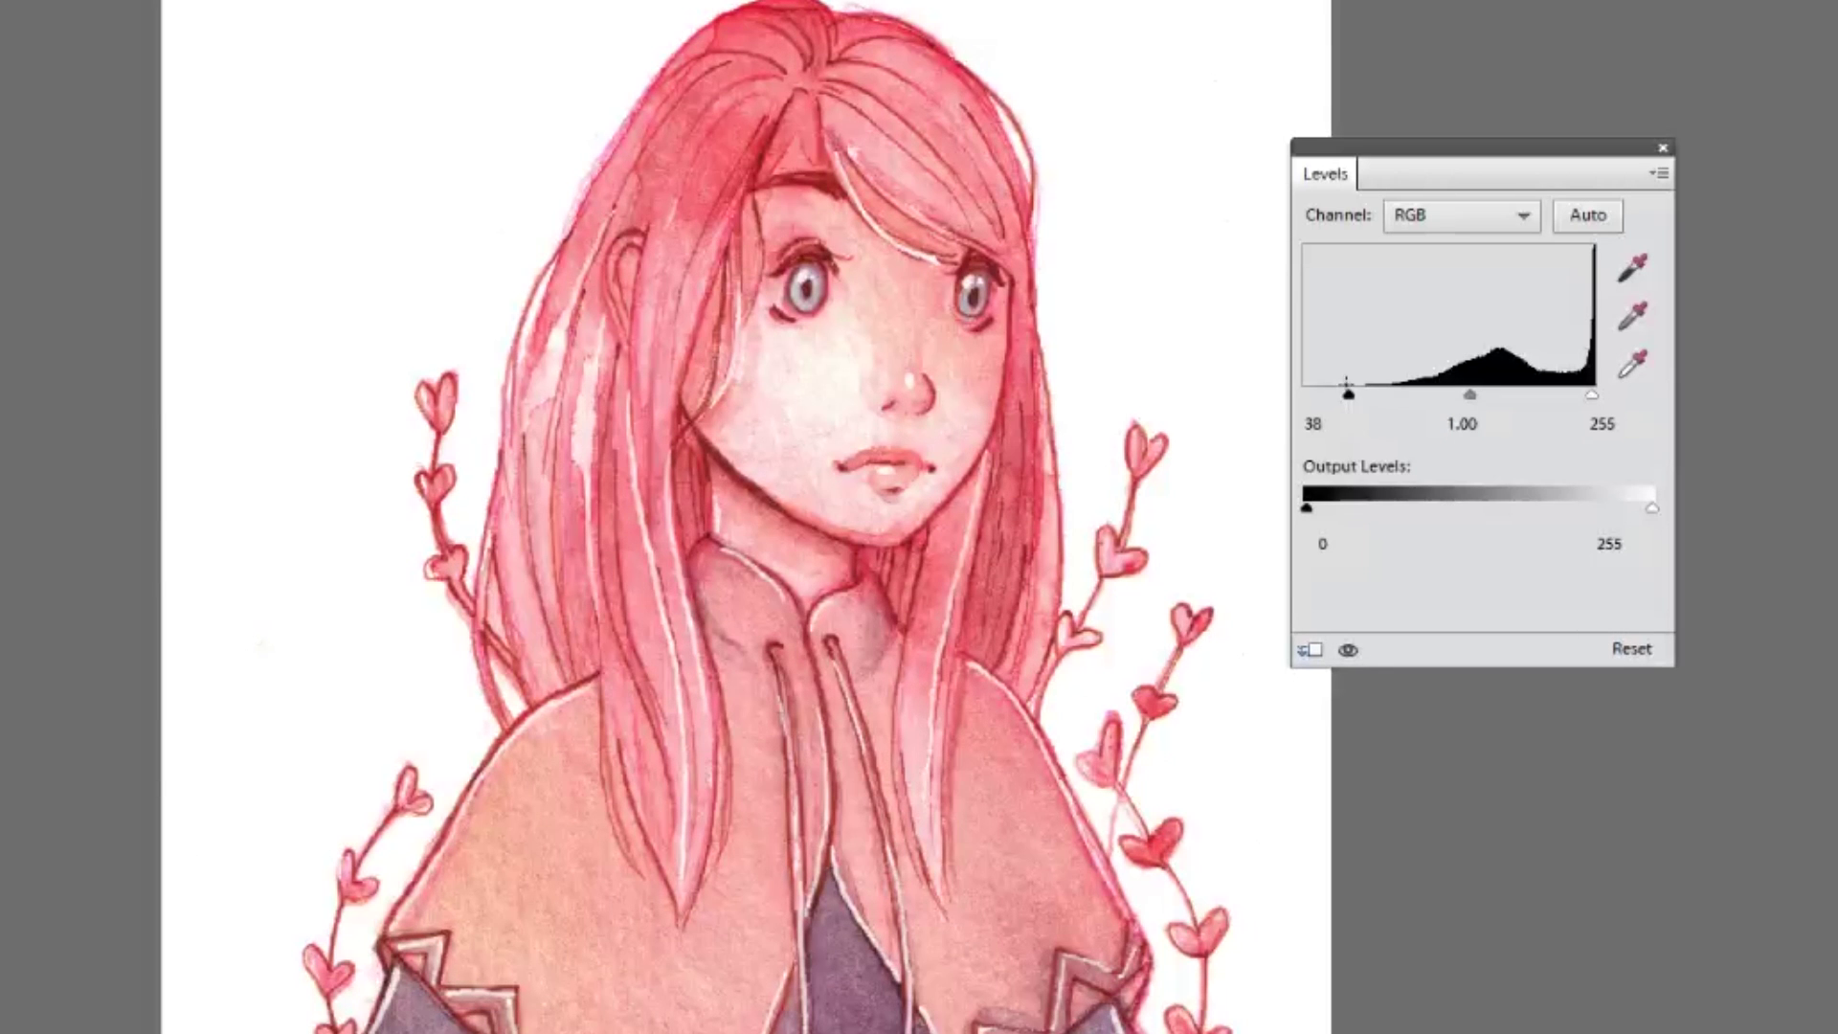
left_click_drag(1347, 393, 1341, 394)
mouse_move(1471, 390)
left_mouse_down()
mouse_move(1514, 396)
mouse_move(1472, 400)
left_mouse_up()
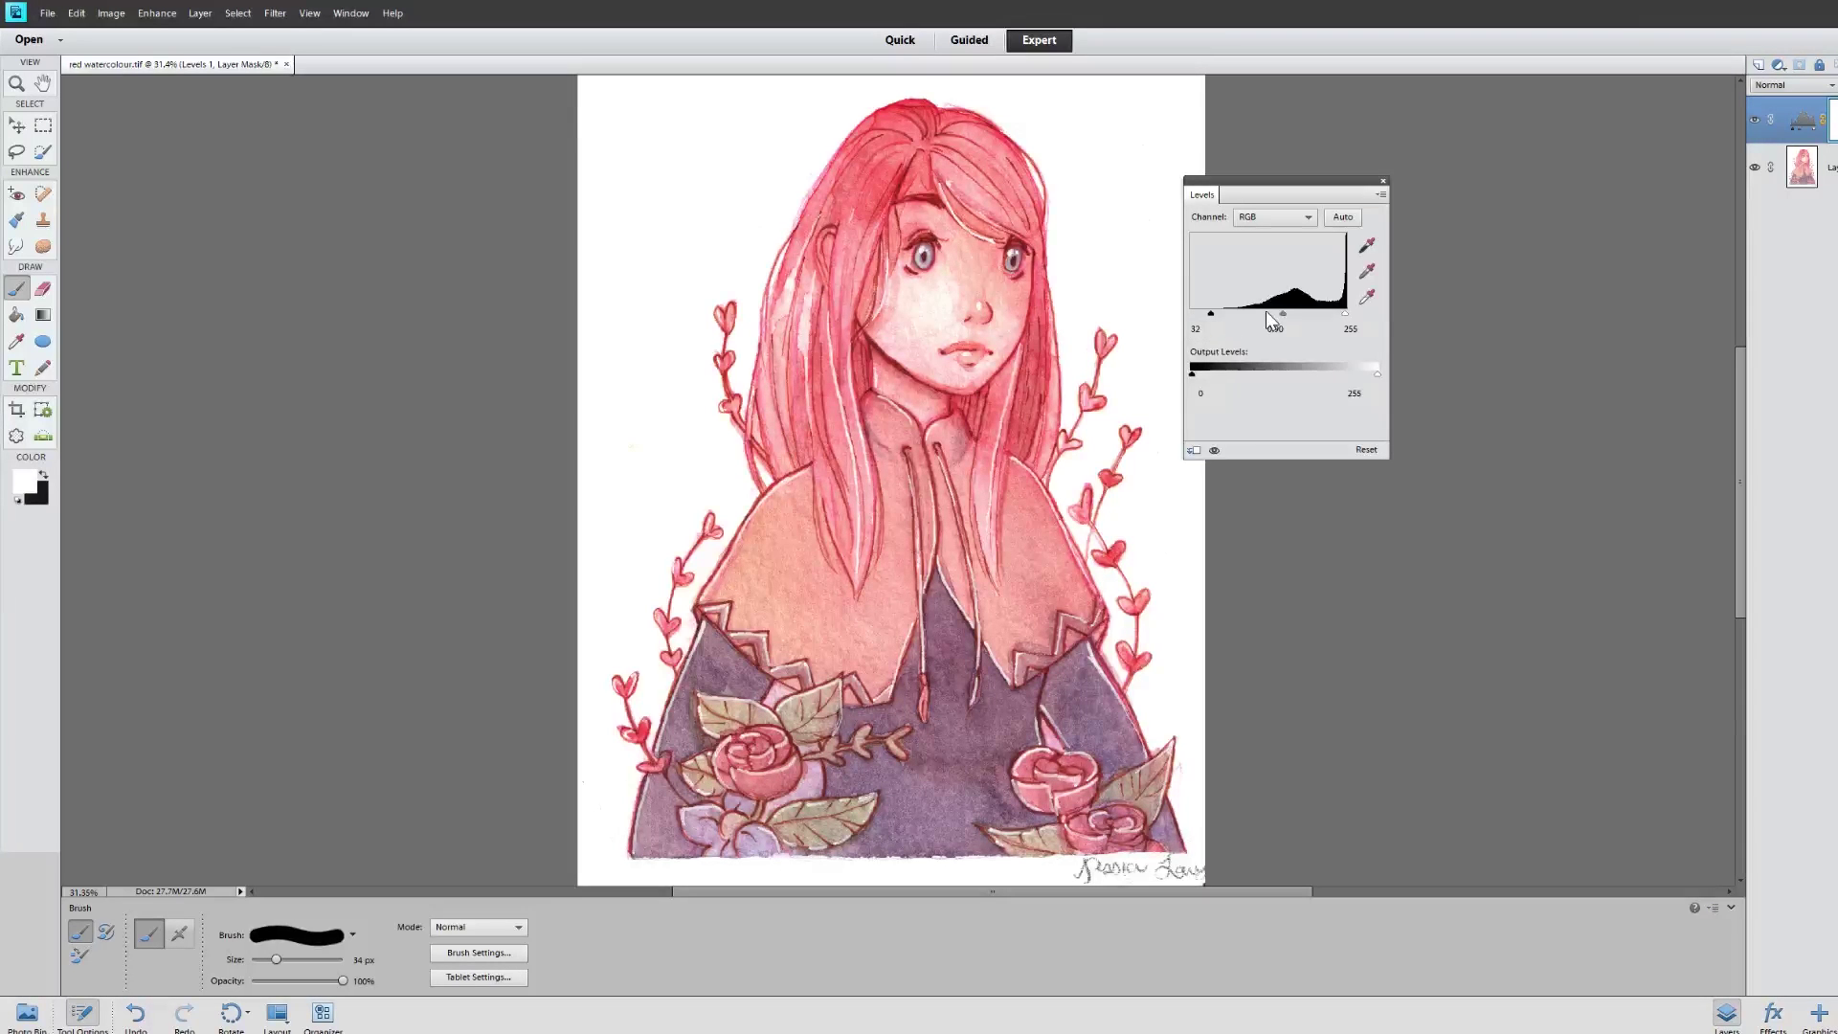
left_click_drag(1284, 314, 1274, 316)
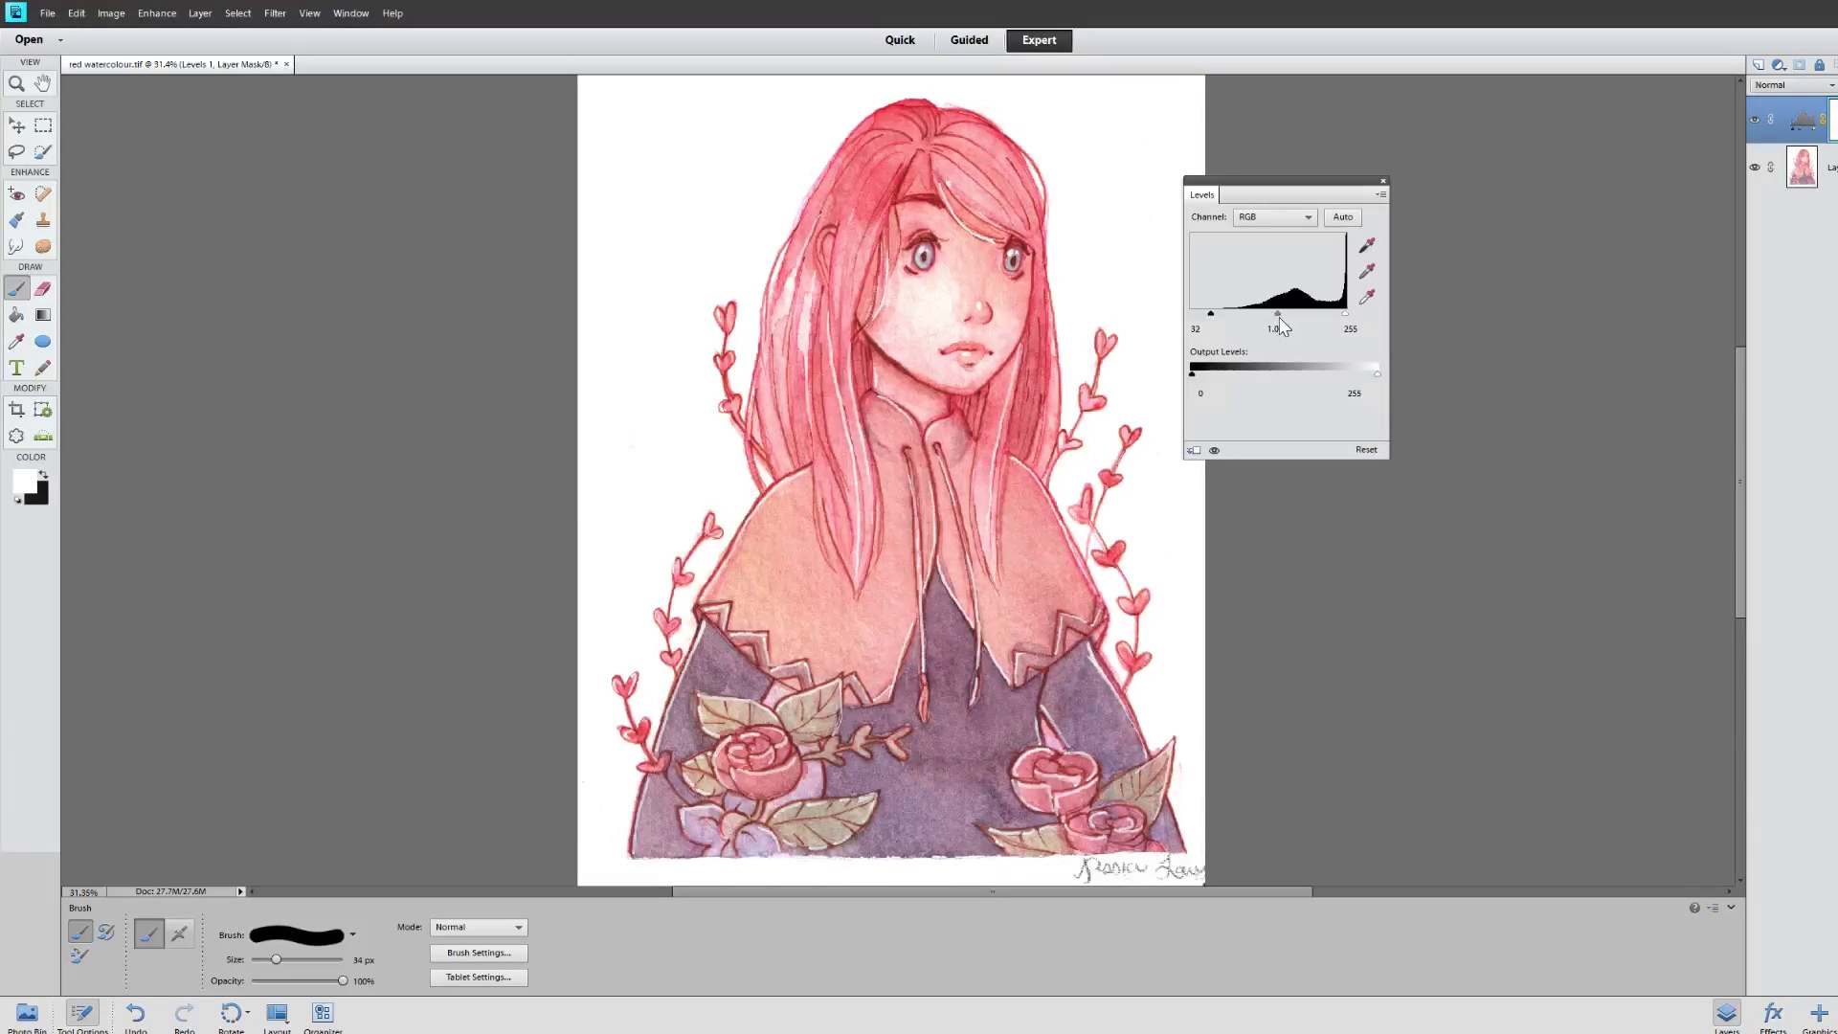
left_click(1383, 183)
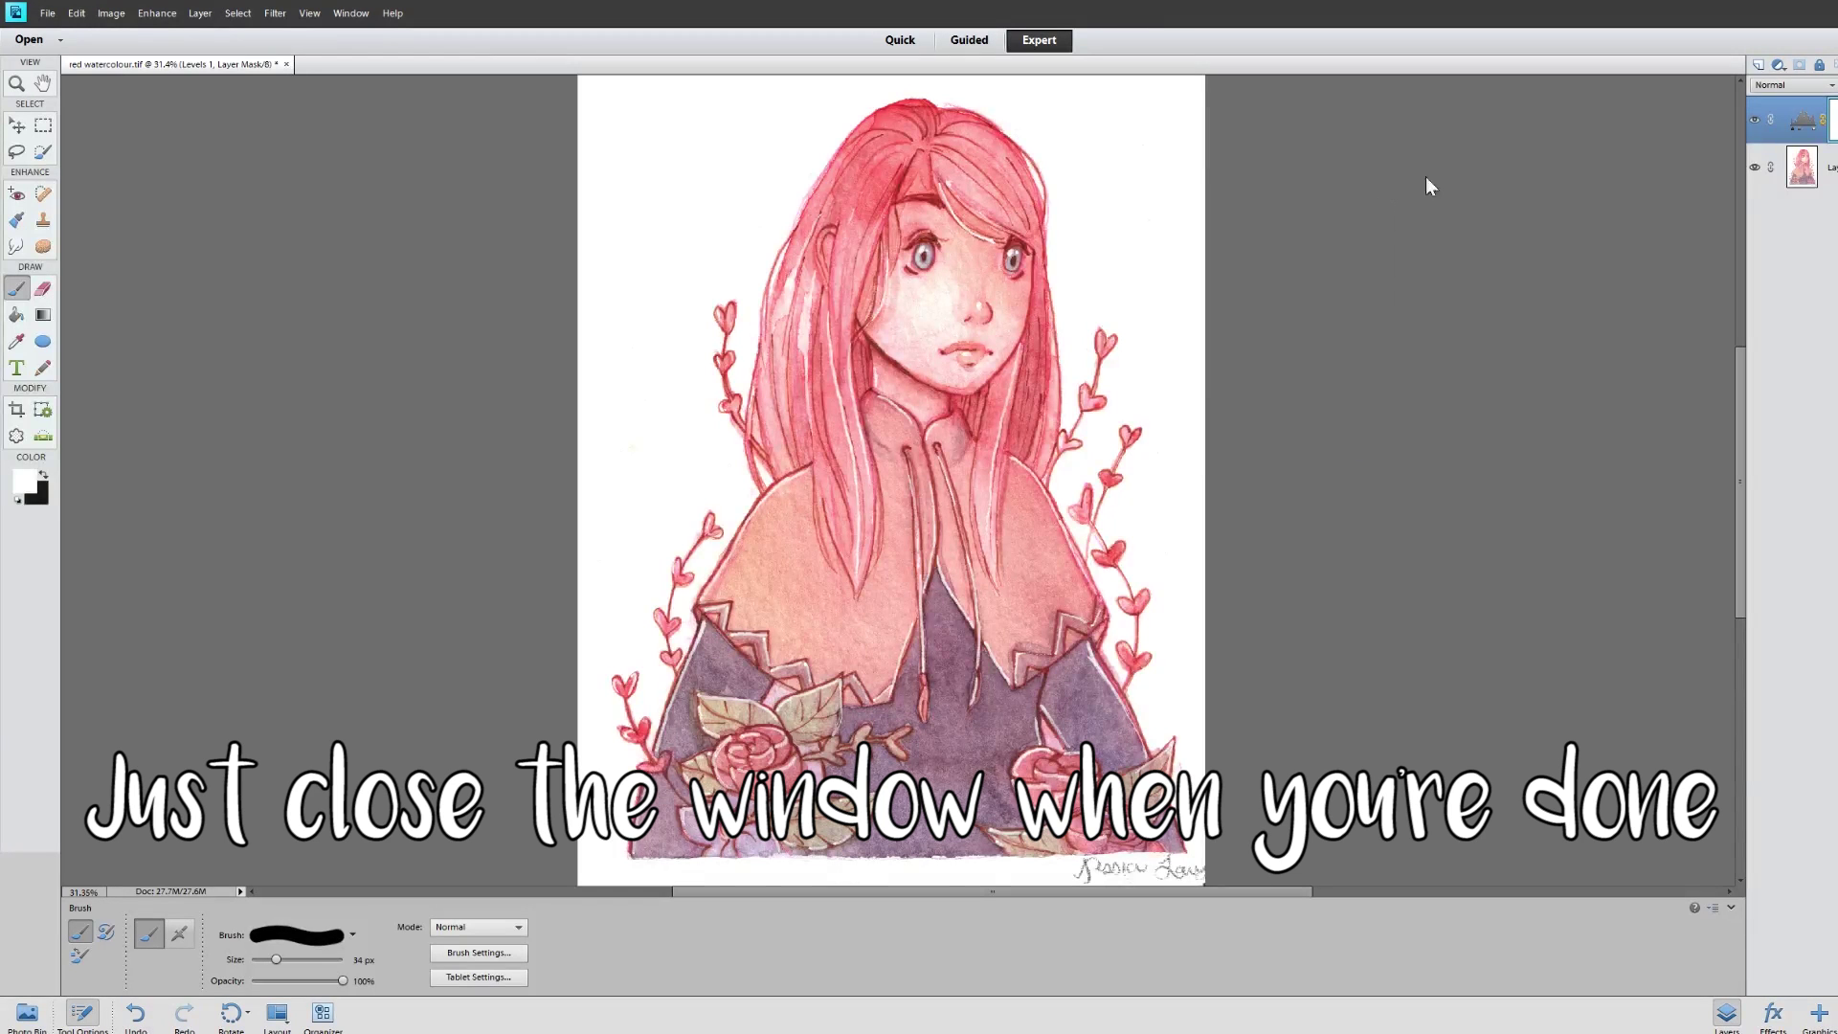
Compare the painting with and without the Levels adjustment and examine the adjusted artwork at different magnifications
left_click(1752, 121)
left_click(1751, 121)
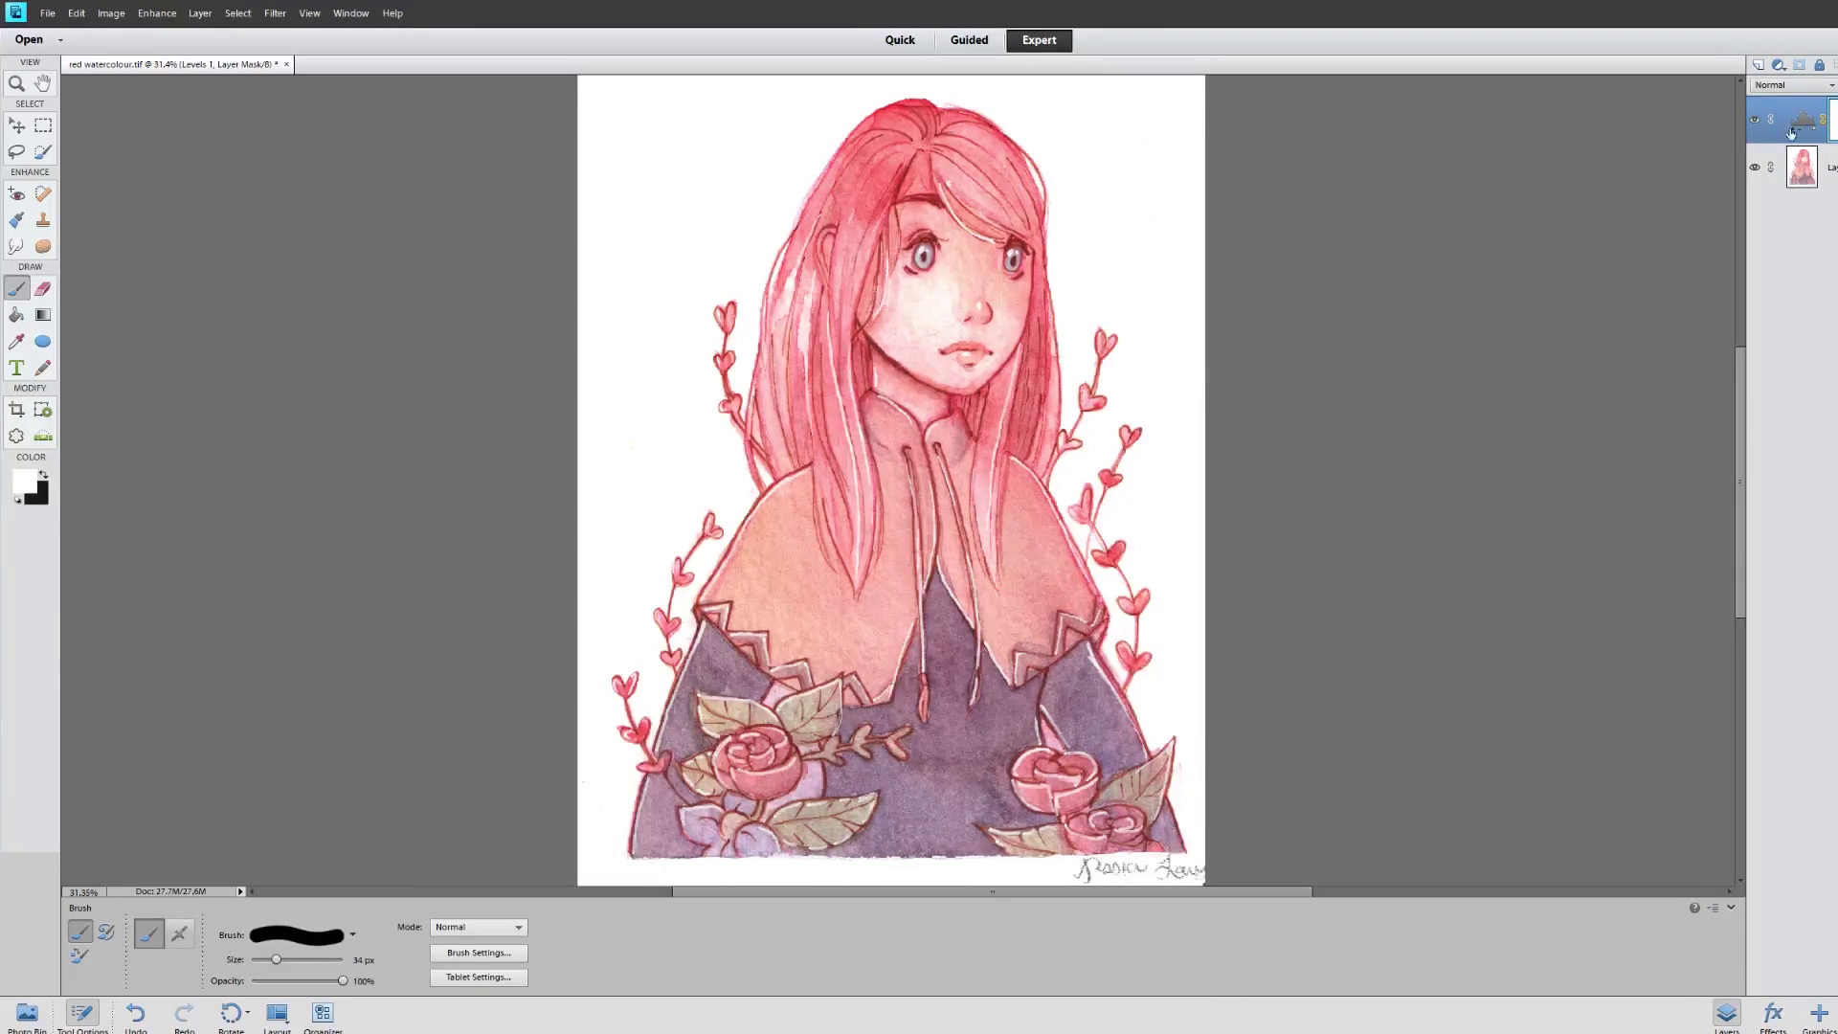
left_click(1757, 118)
left_click(1756, 122)
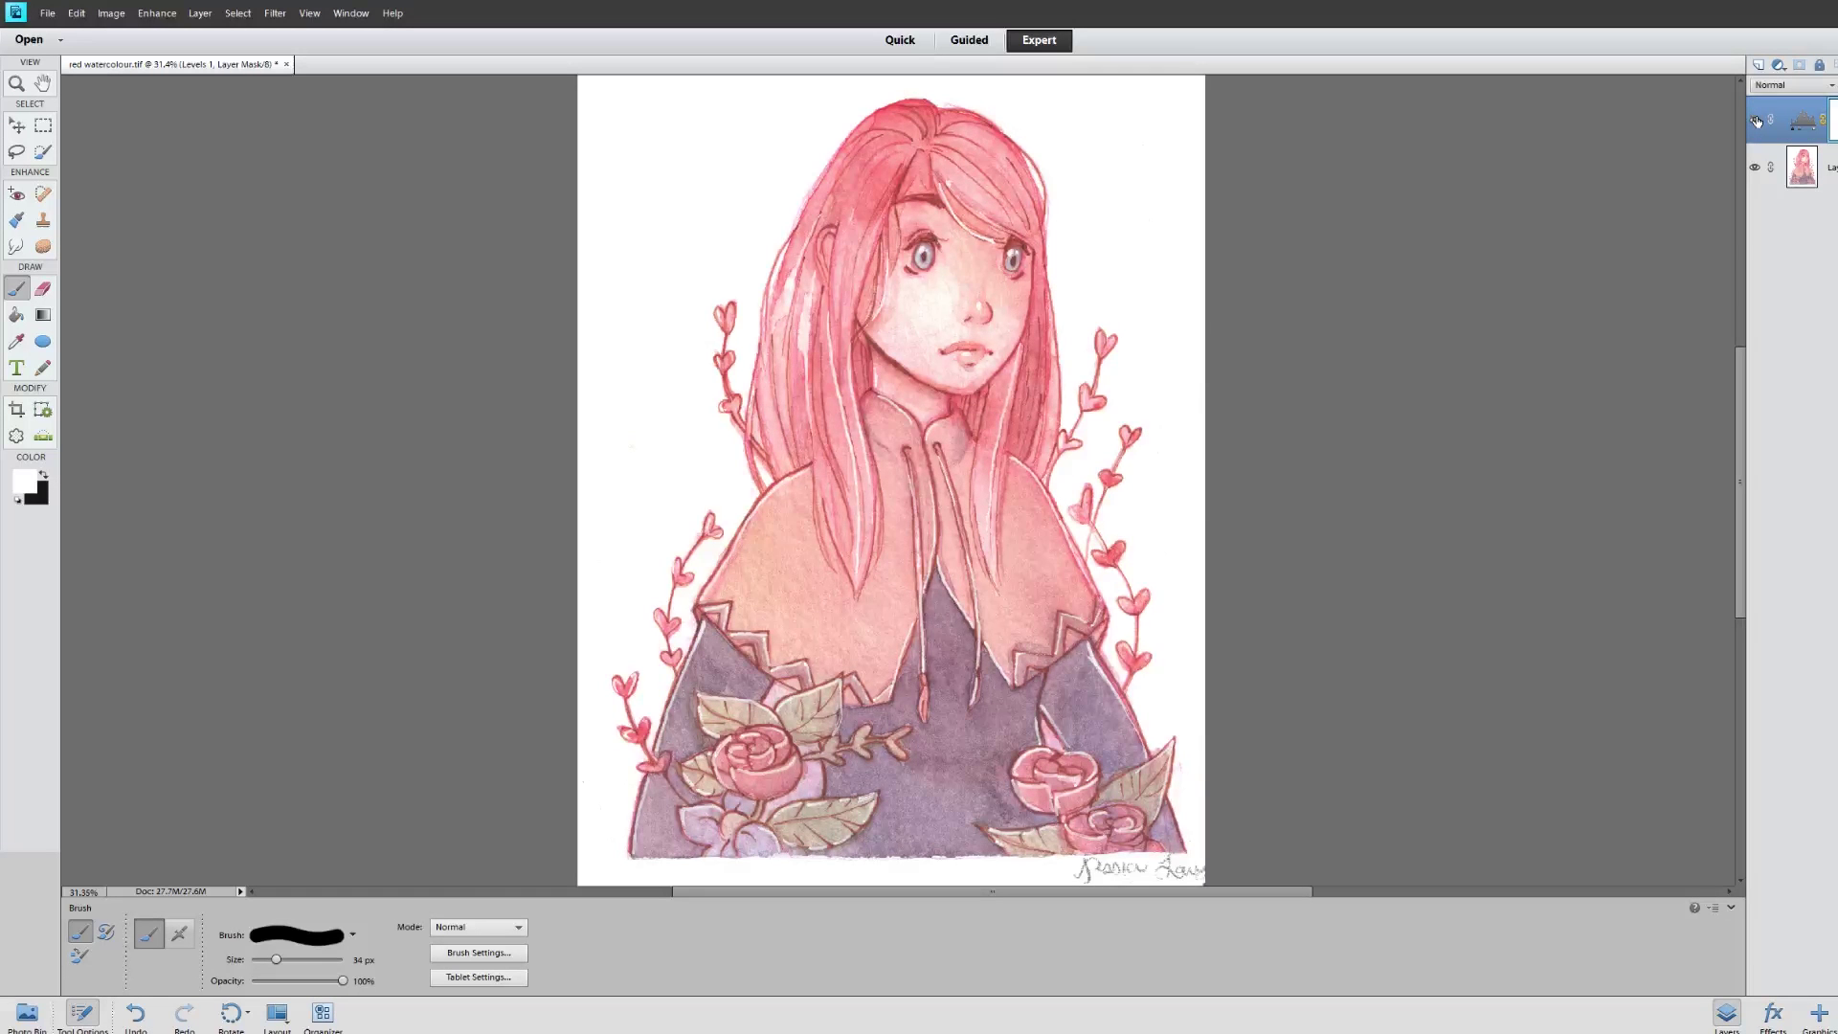
left_click(1756, 122)
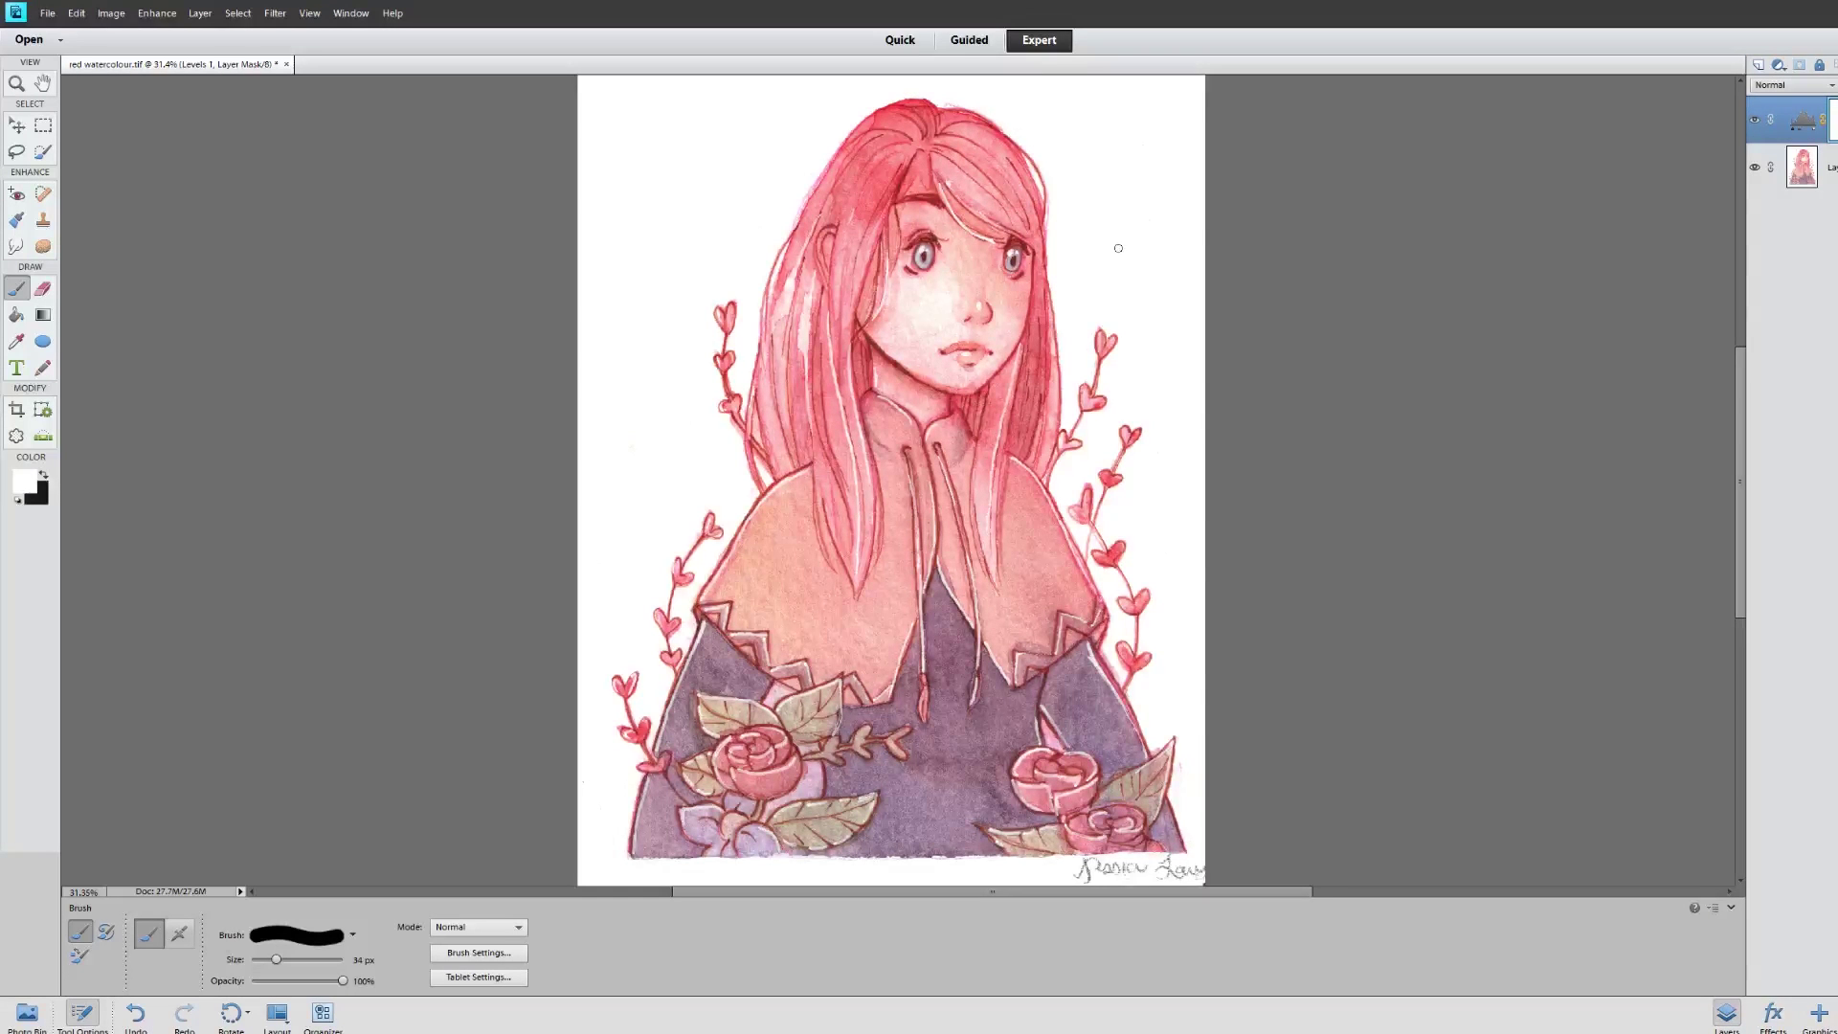
scroll(986, 360, "up", 1)
scroll(986, 360, "up", 6)
scroll(984, 362, "down", 12)
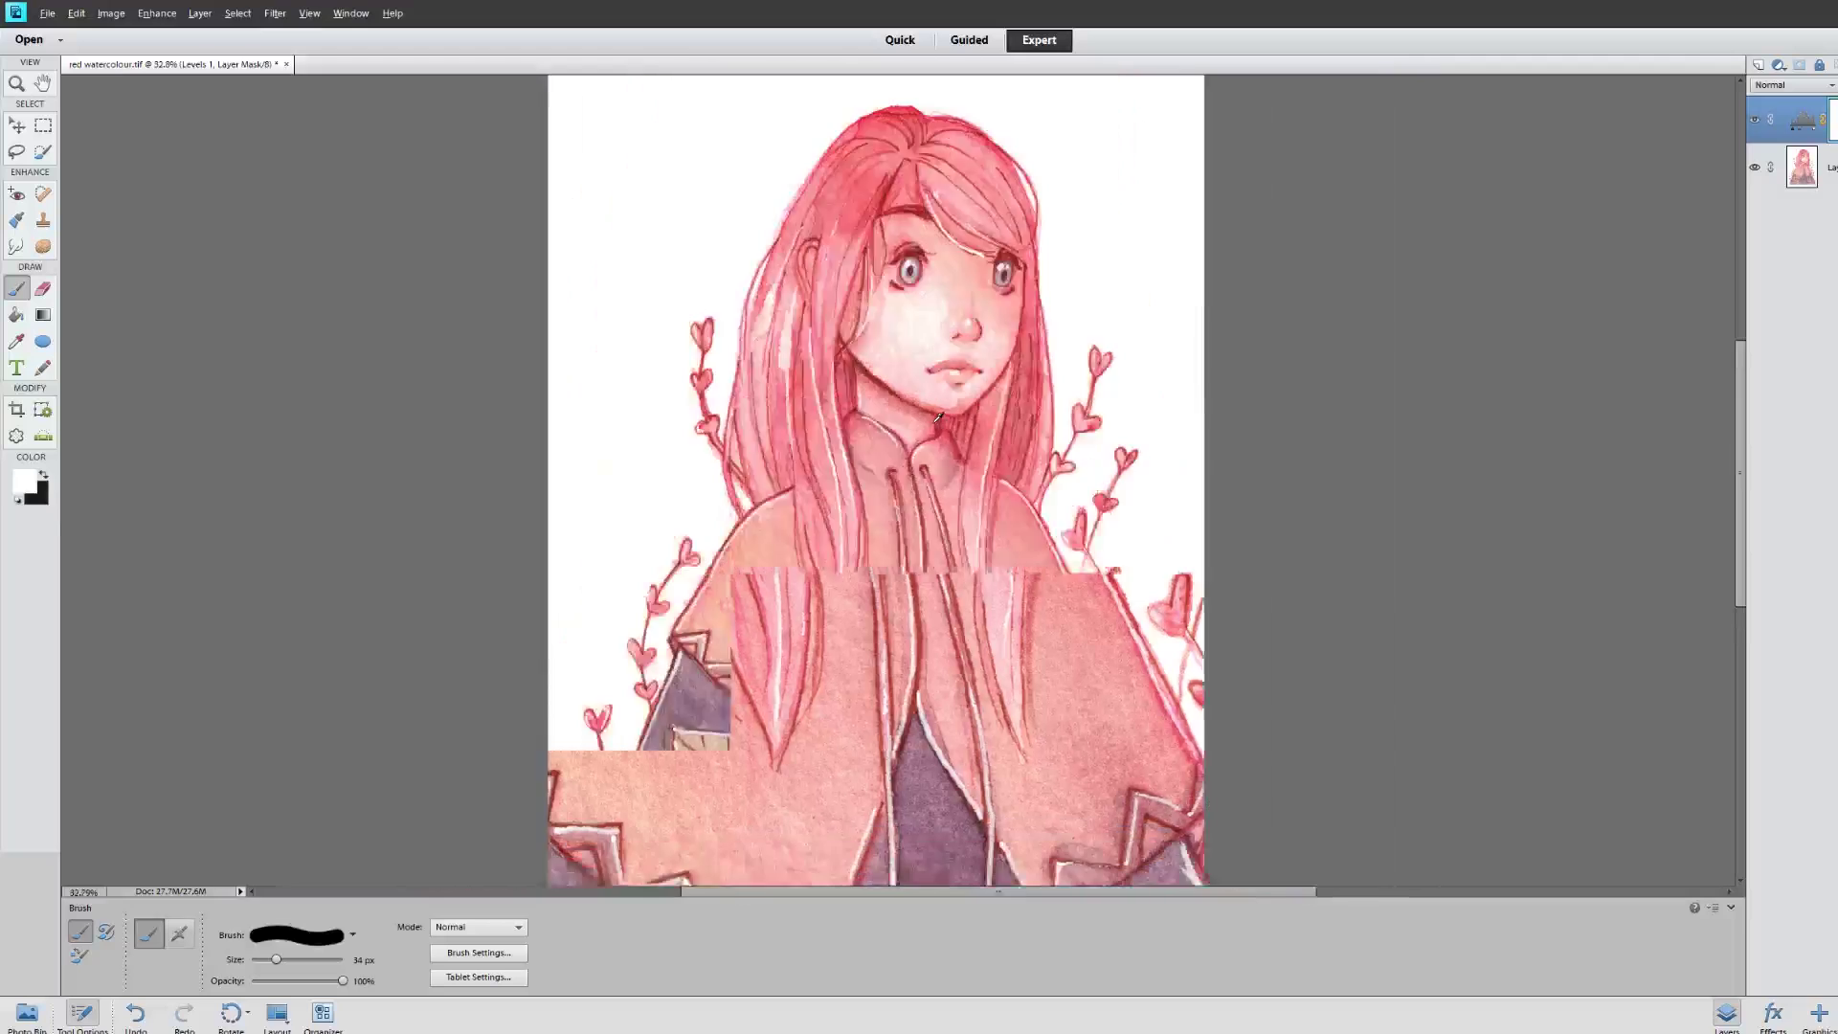
scroll(934, 369, "up", 4)
scroll(931, 697, "up", 3)
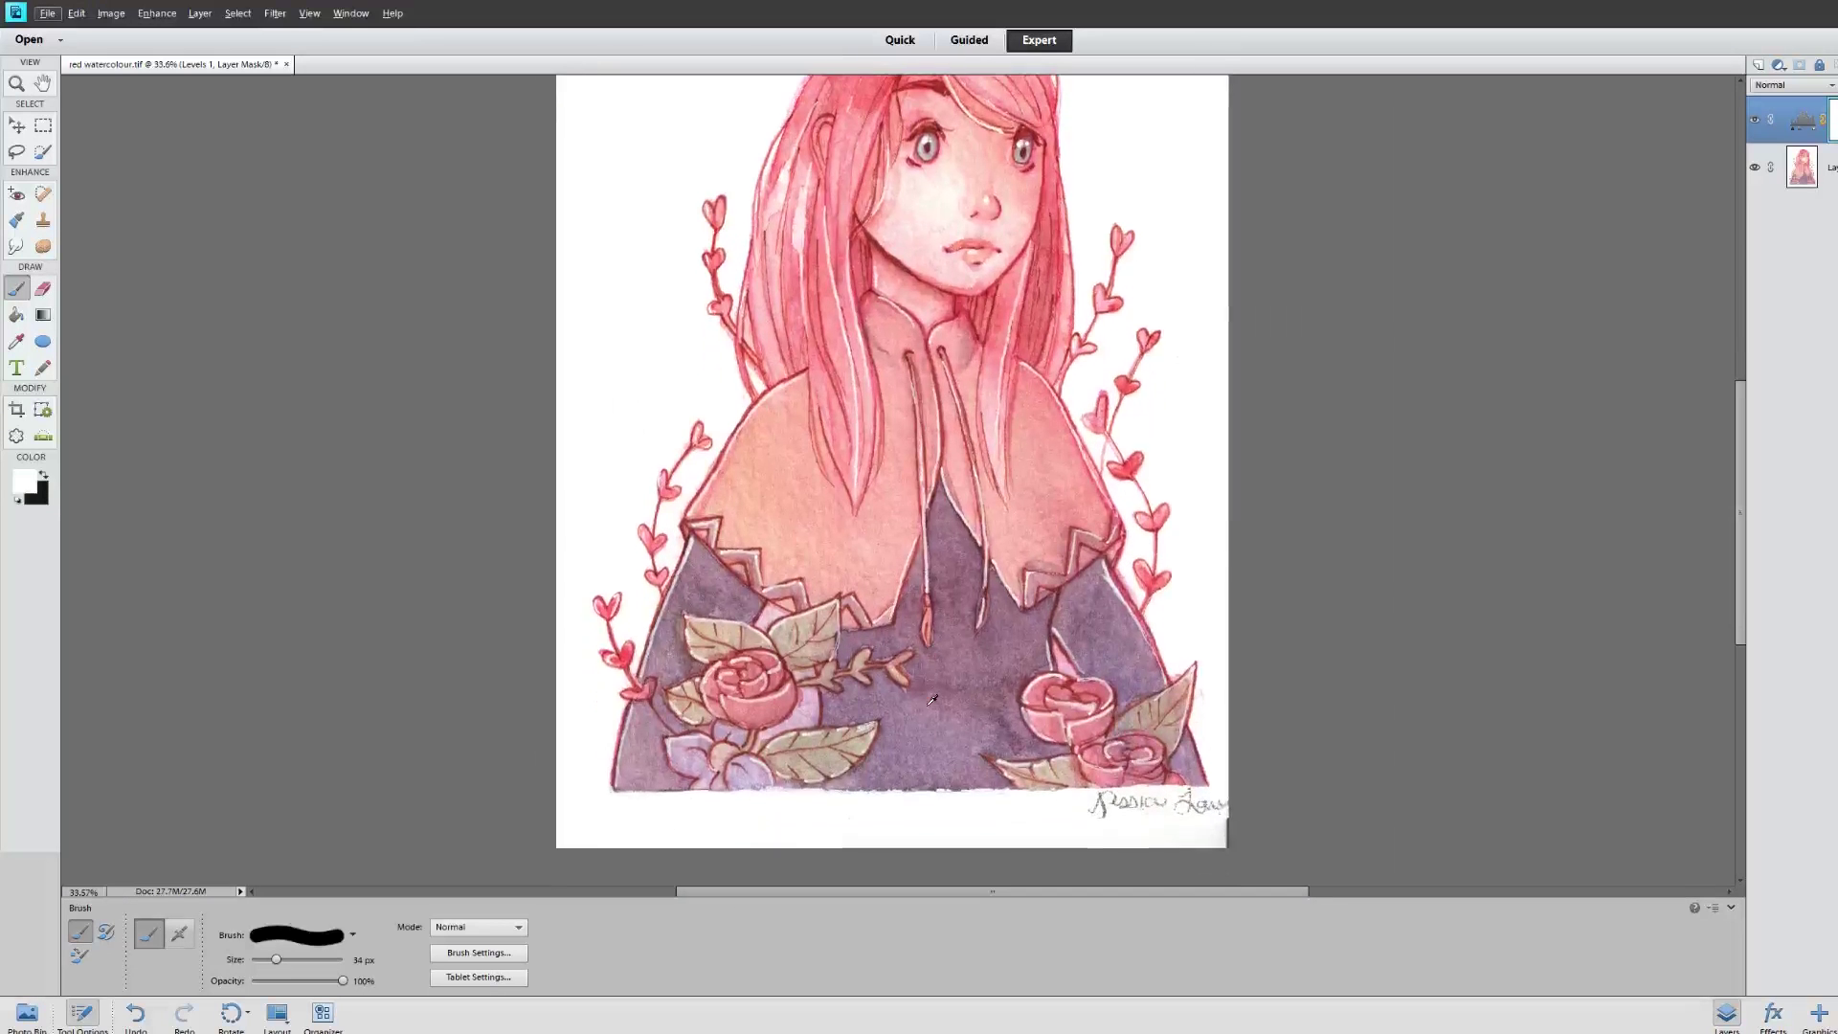
scroll(932, 697, "down", 2)
scroll(931, 699, "up", 1)
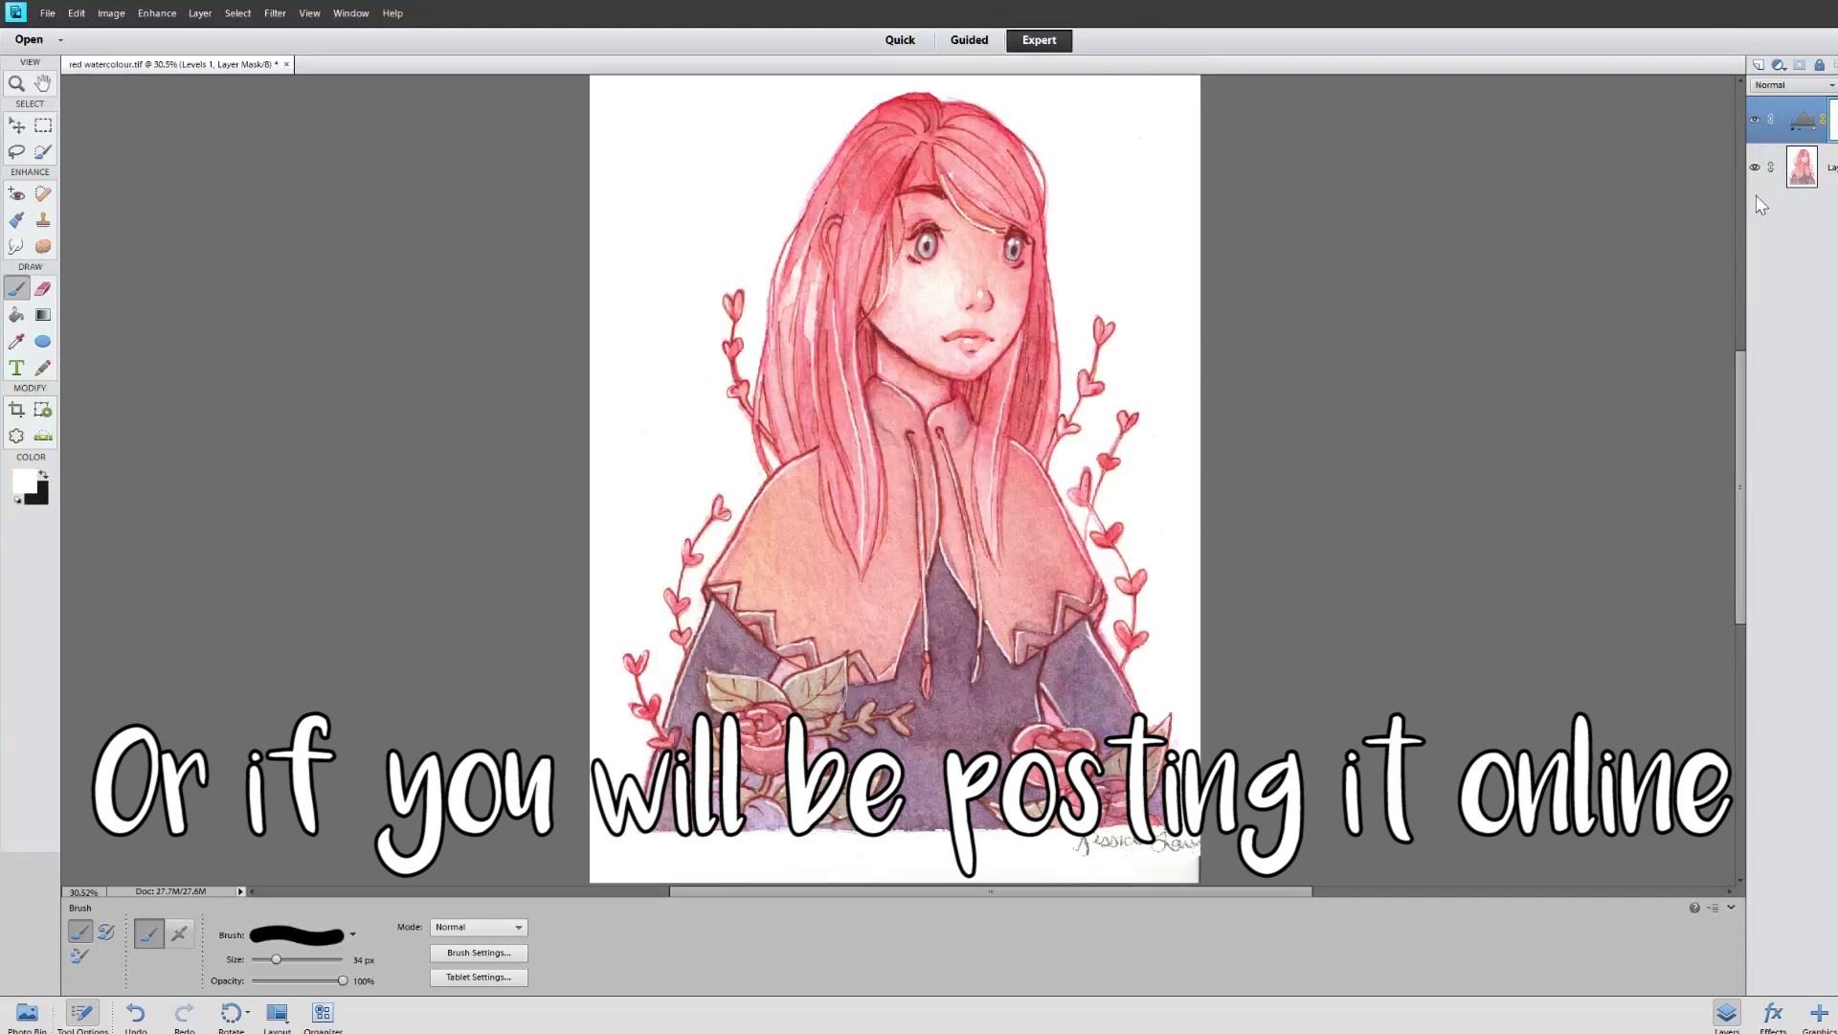
Duplicate the painting layer within the same document, keeping the suggested name
left_click(1801, 168)
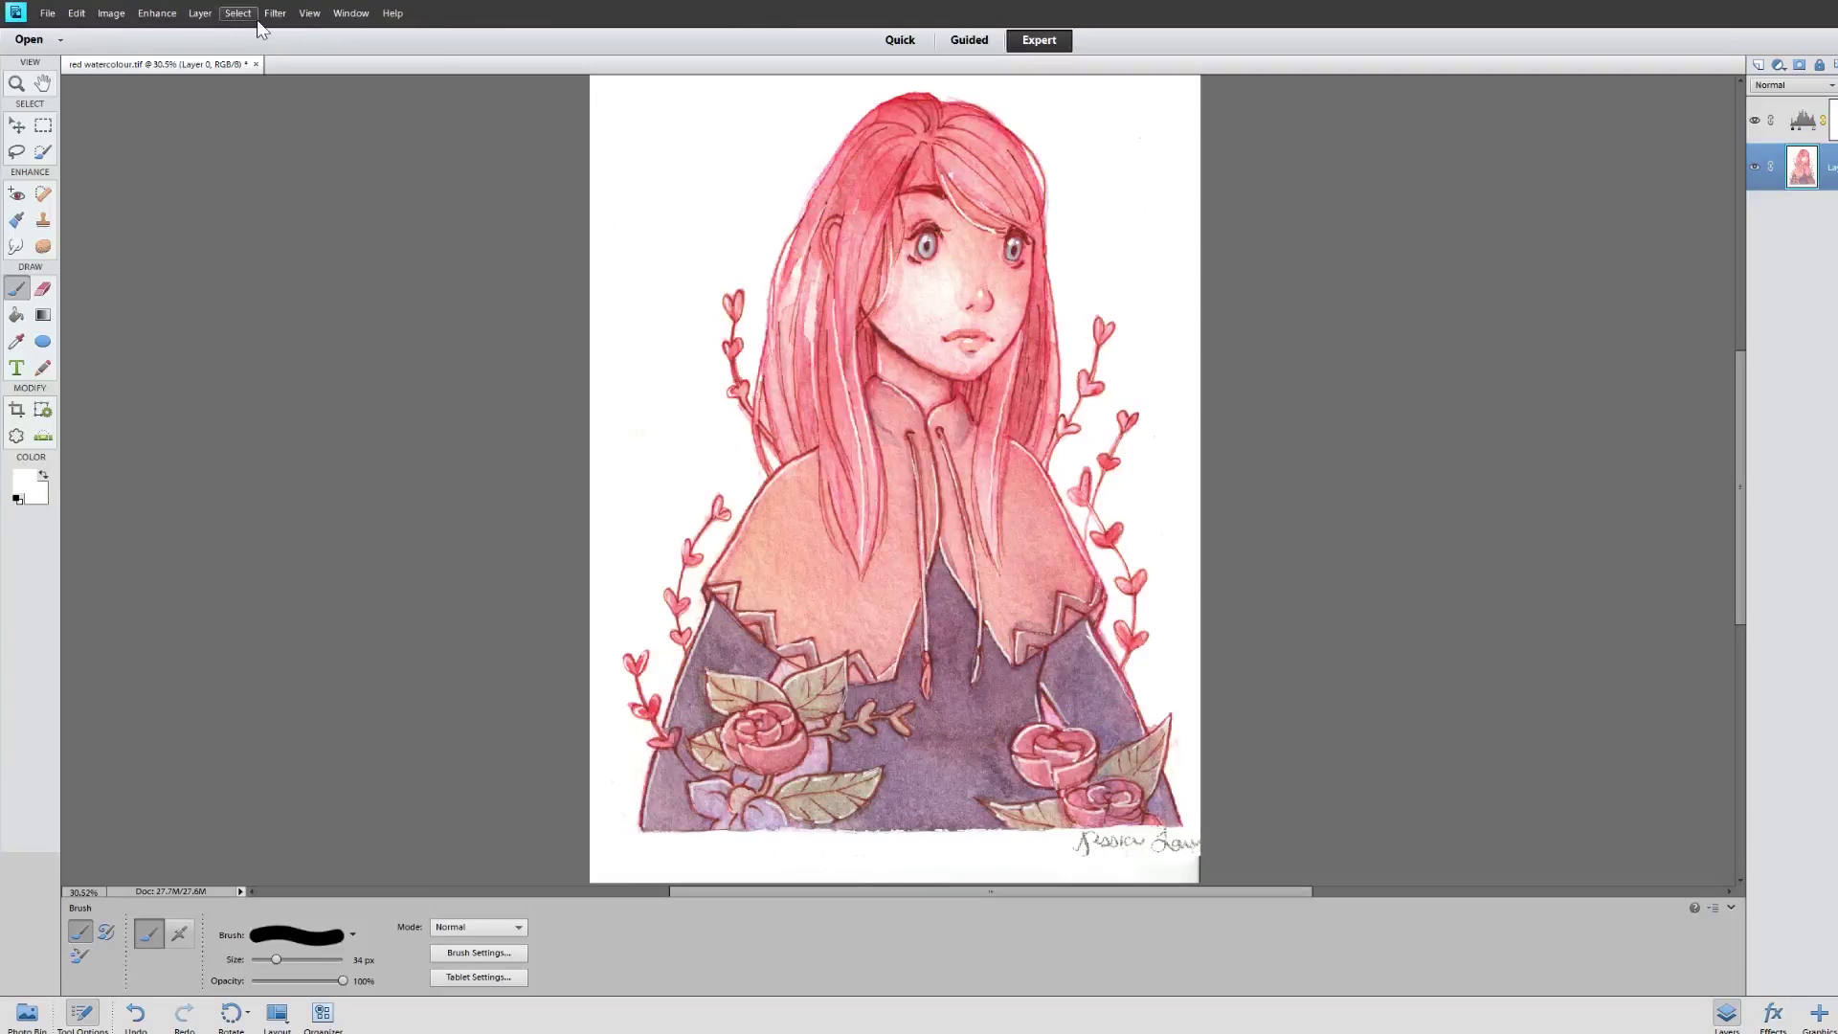
left_click(200, 13)
left_click(230, 58)
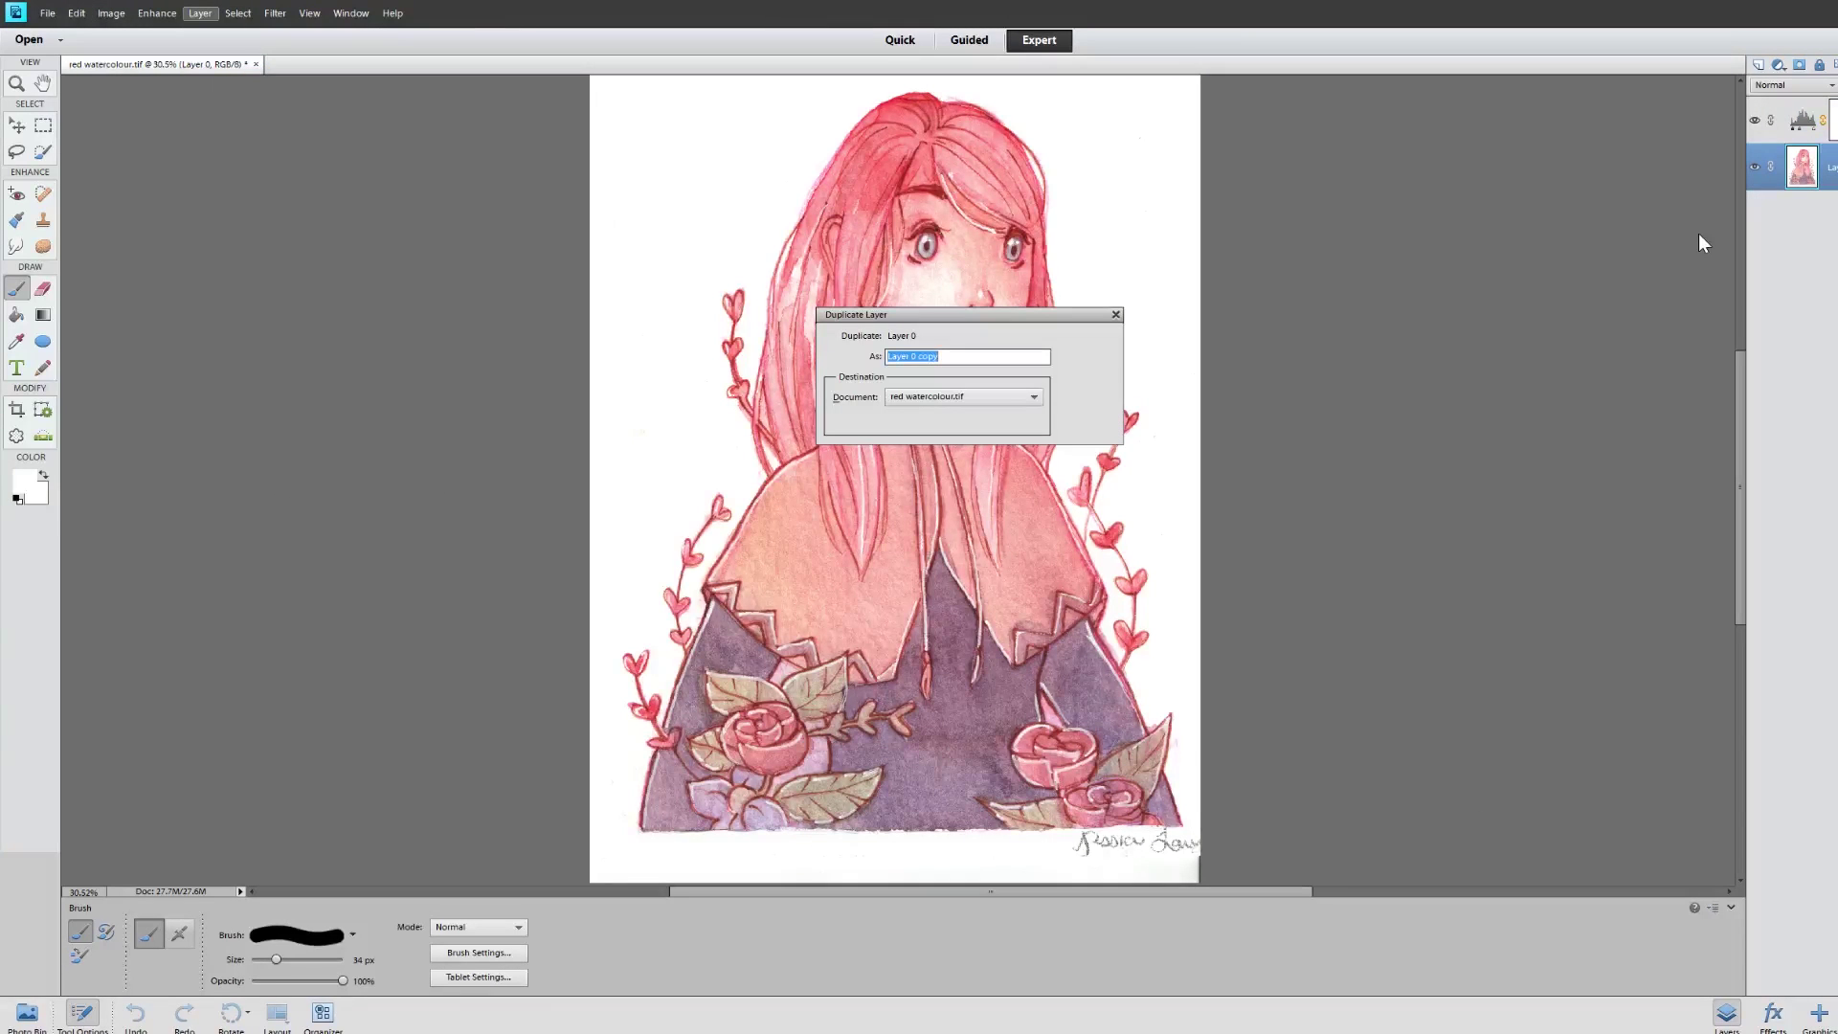
key("Return")
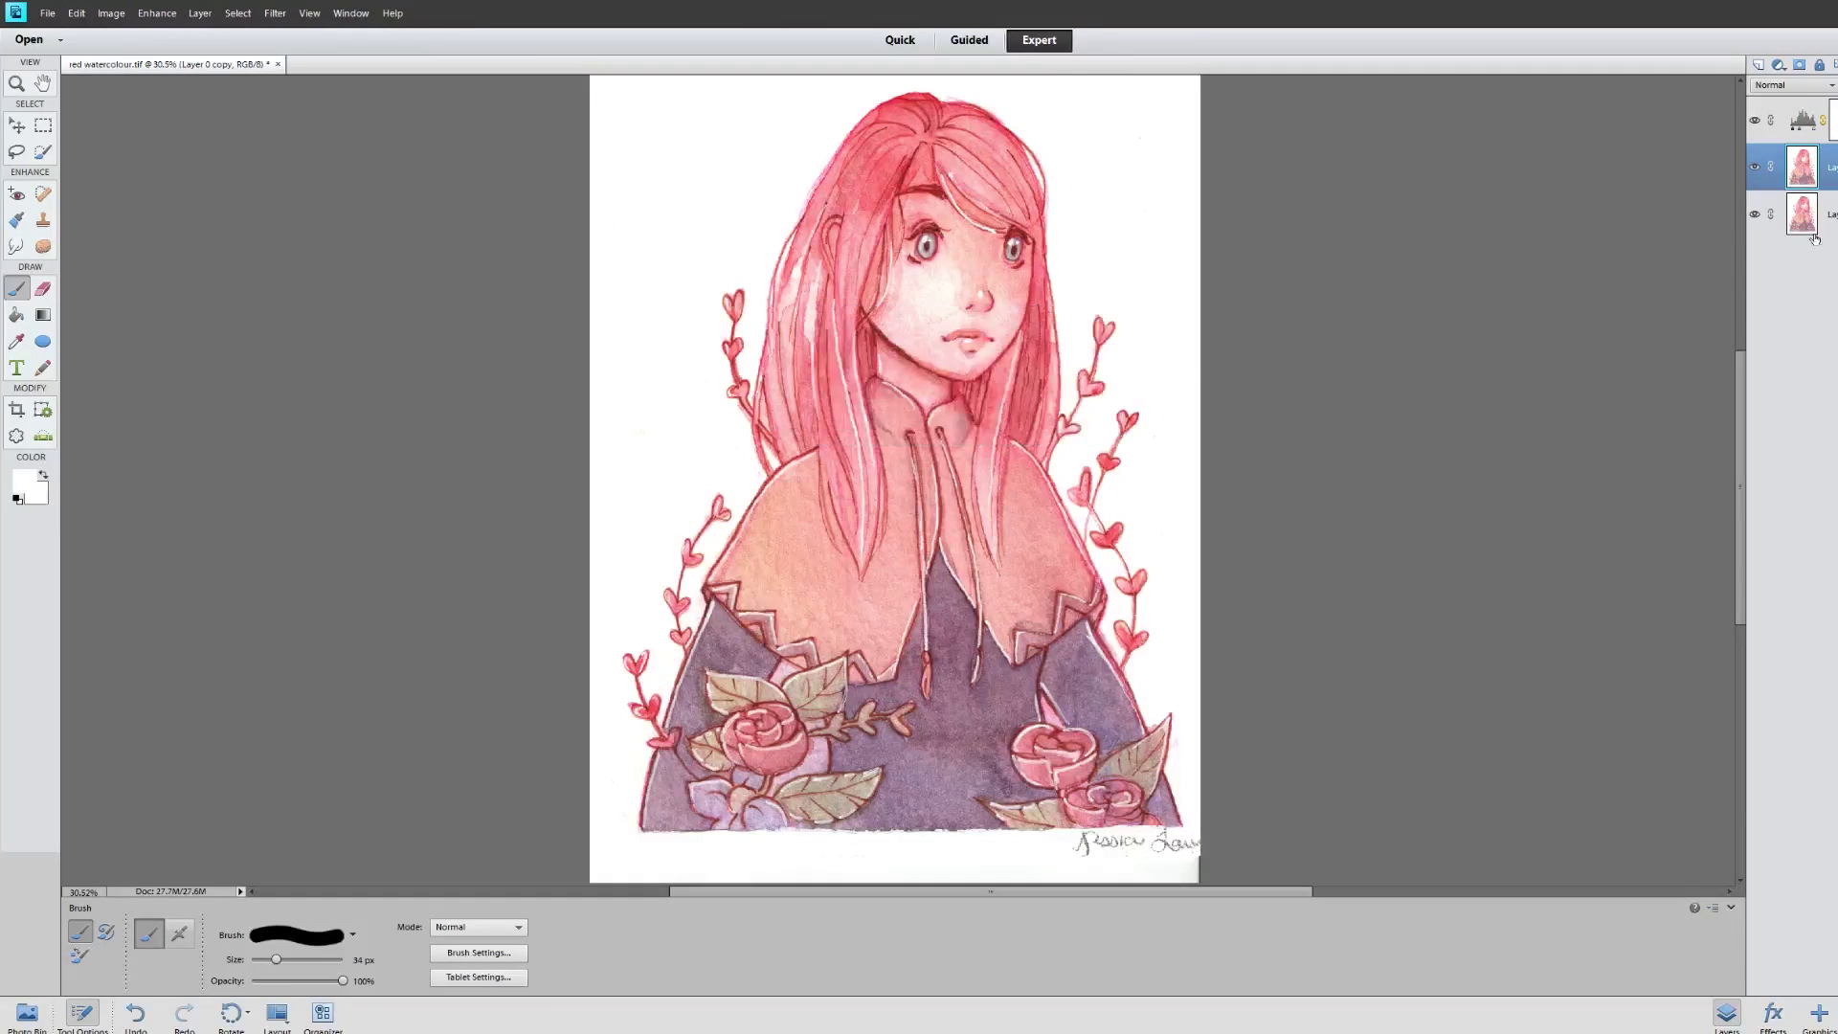
Set up the Clone Stamp on the duplicated painting layer with a 46 px brush and sampling from all layers turned off
left_click(1826, 217)
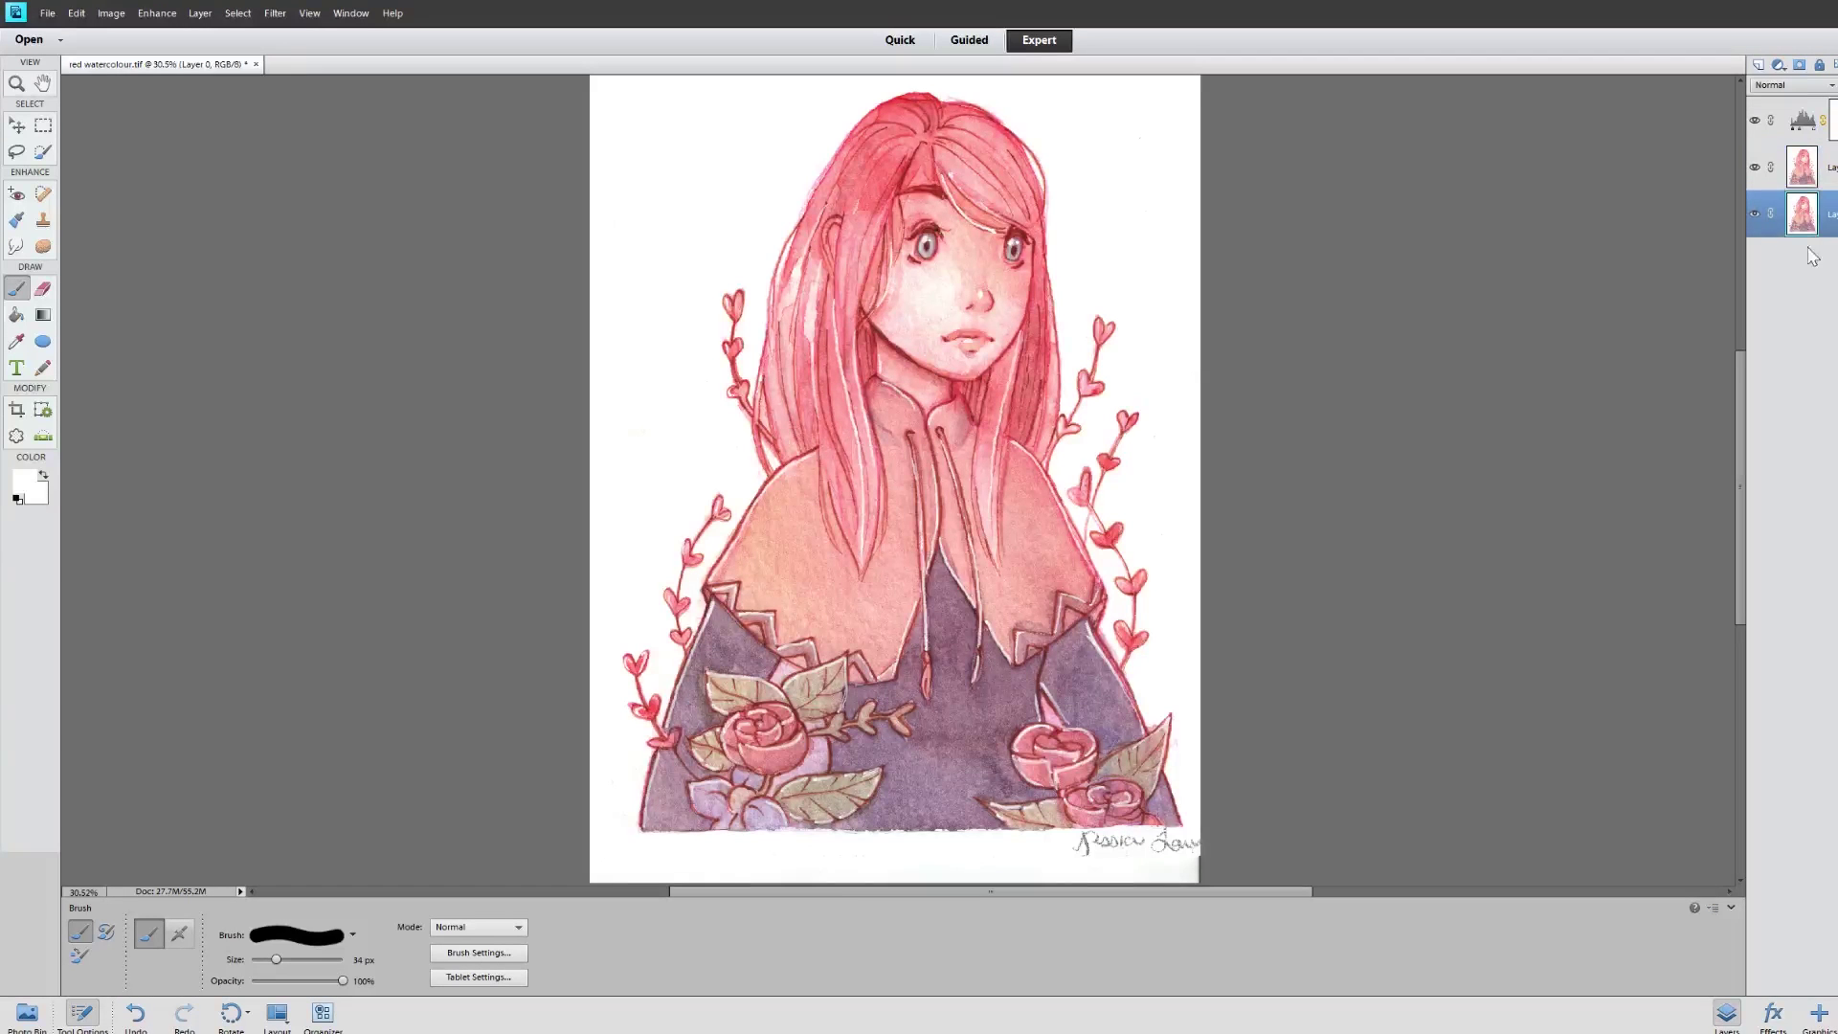
left_click(1830, 165)
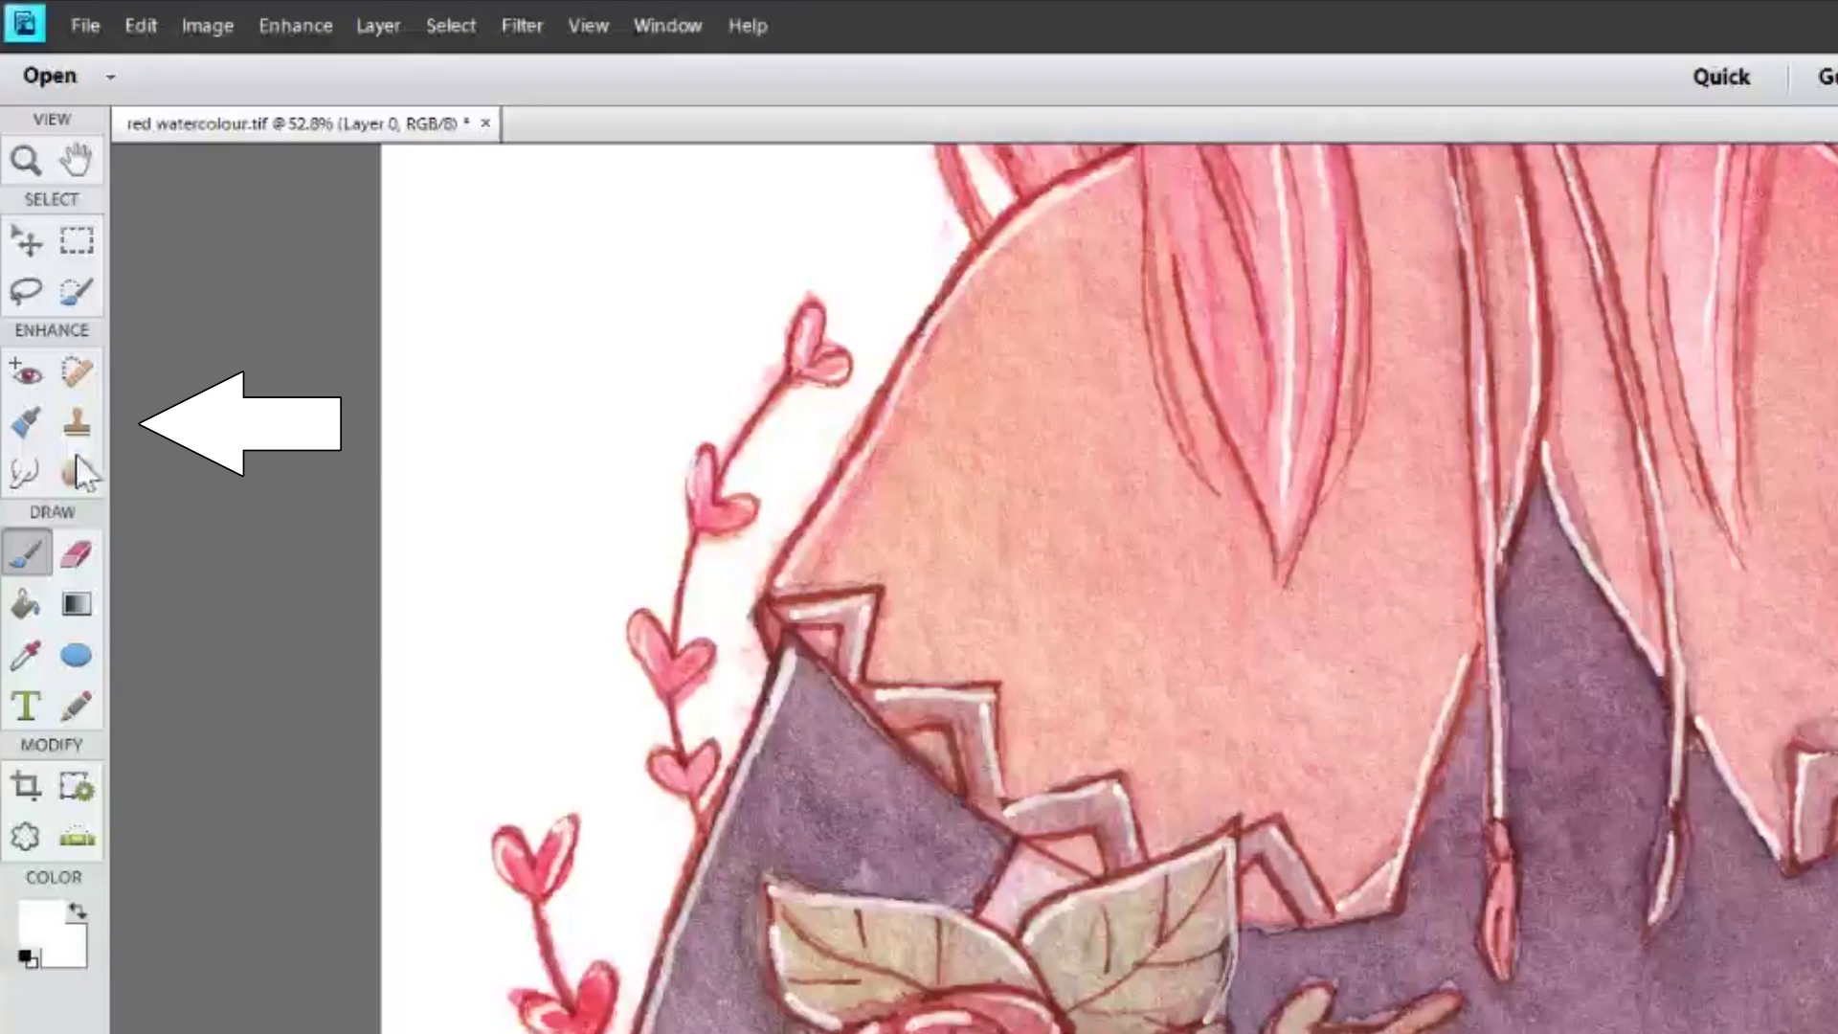
left_click(76, 421)
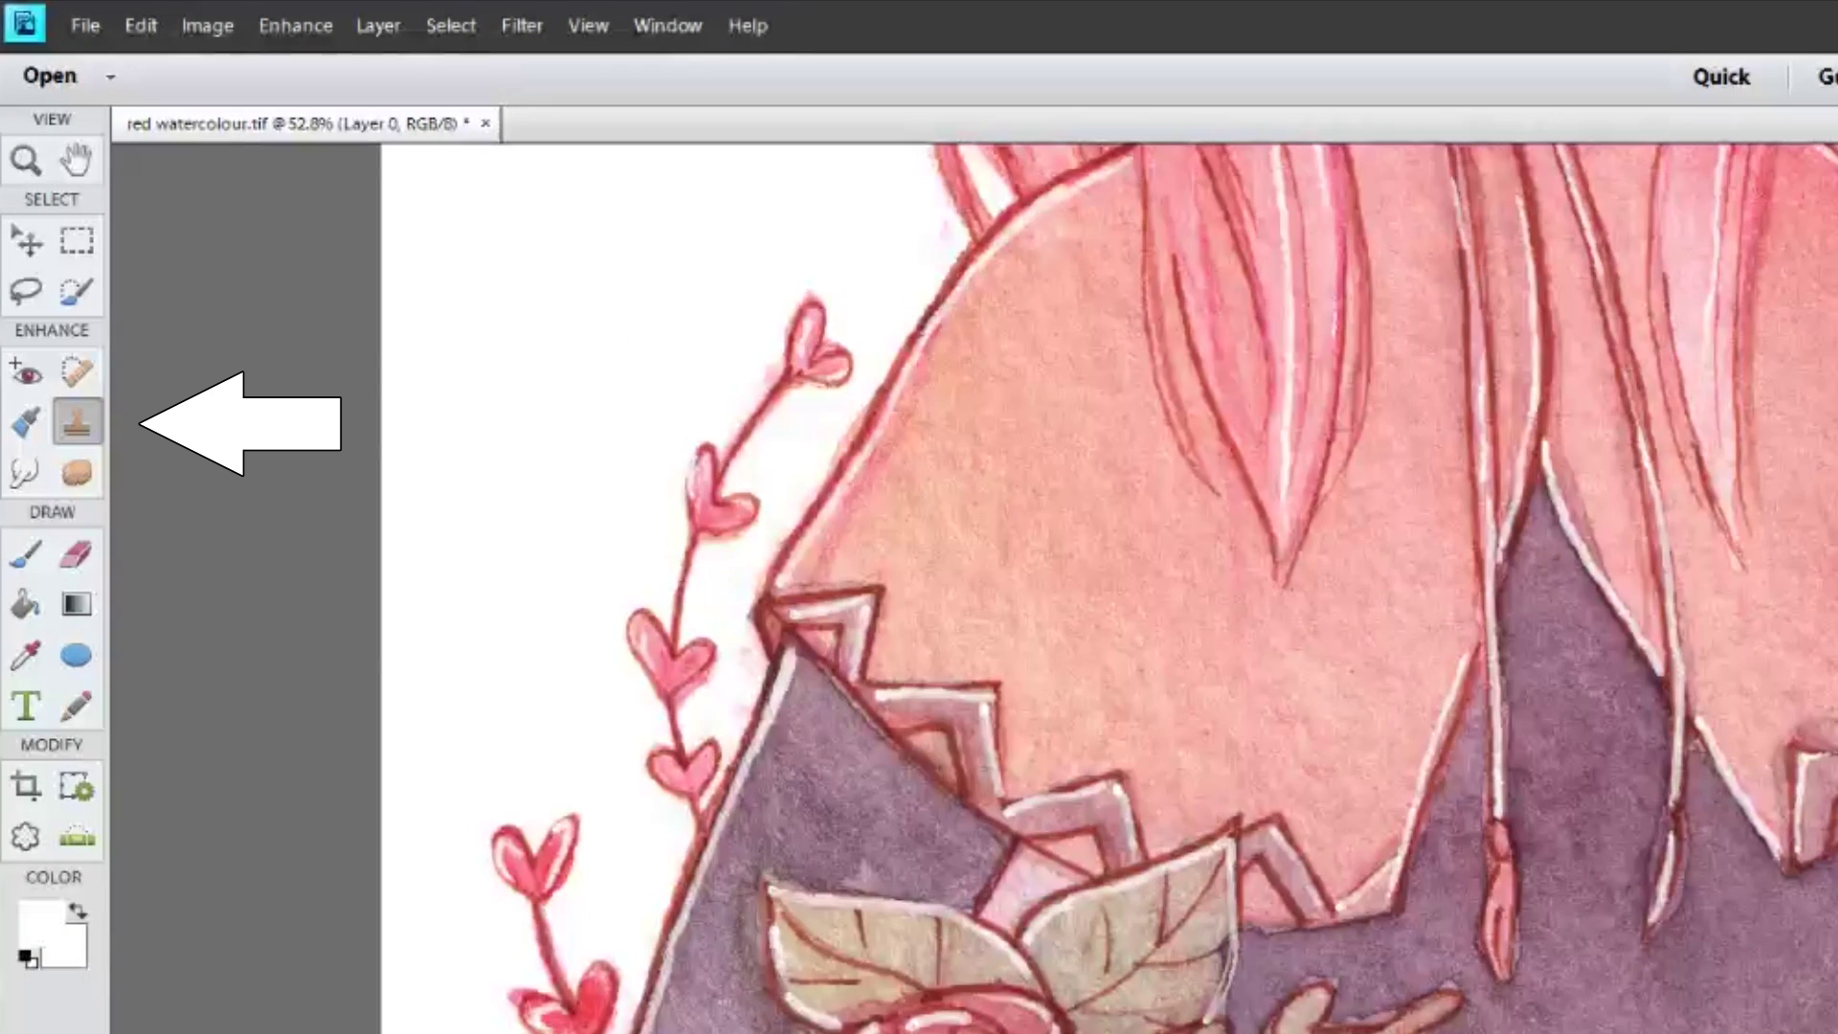
scroll(957, 574, "up", 3)
scroll(1116, 743, "down", 4)
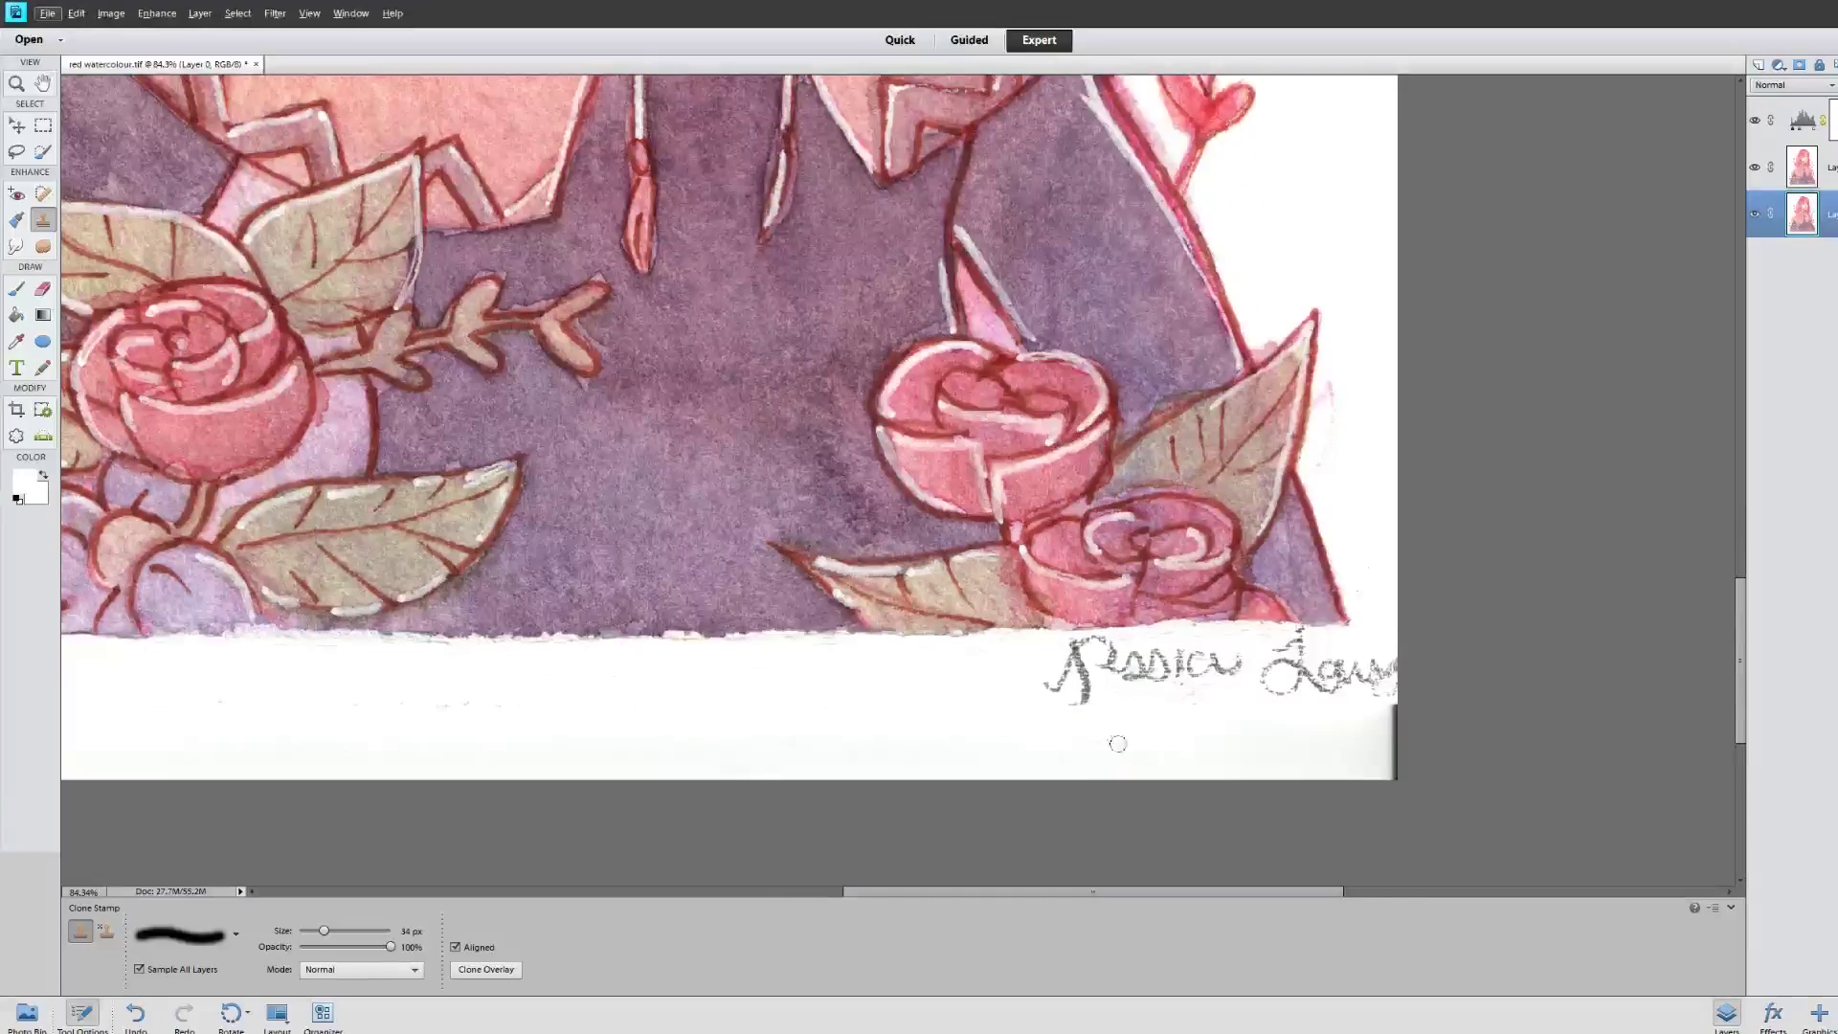
left_click_drag(1100, 887, 1147, 897)
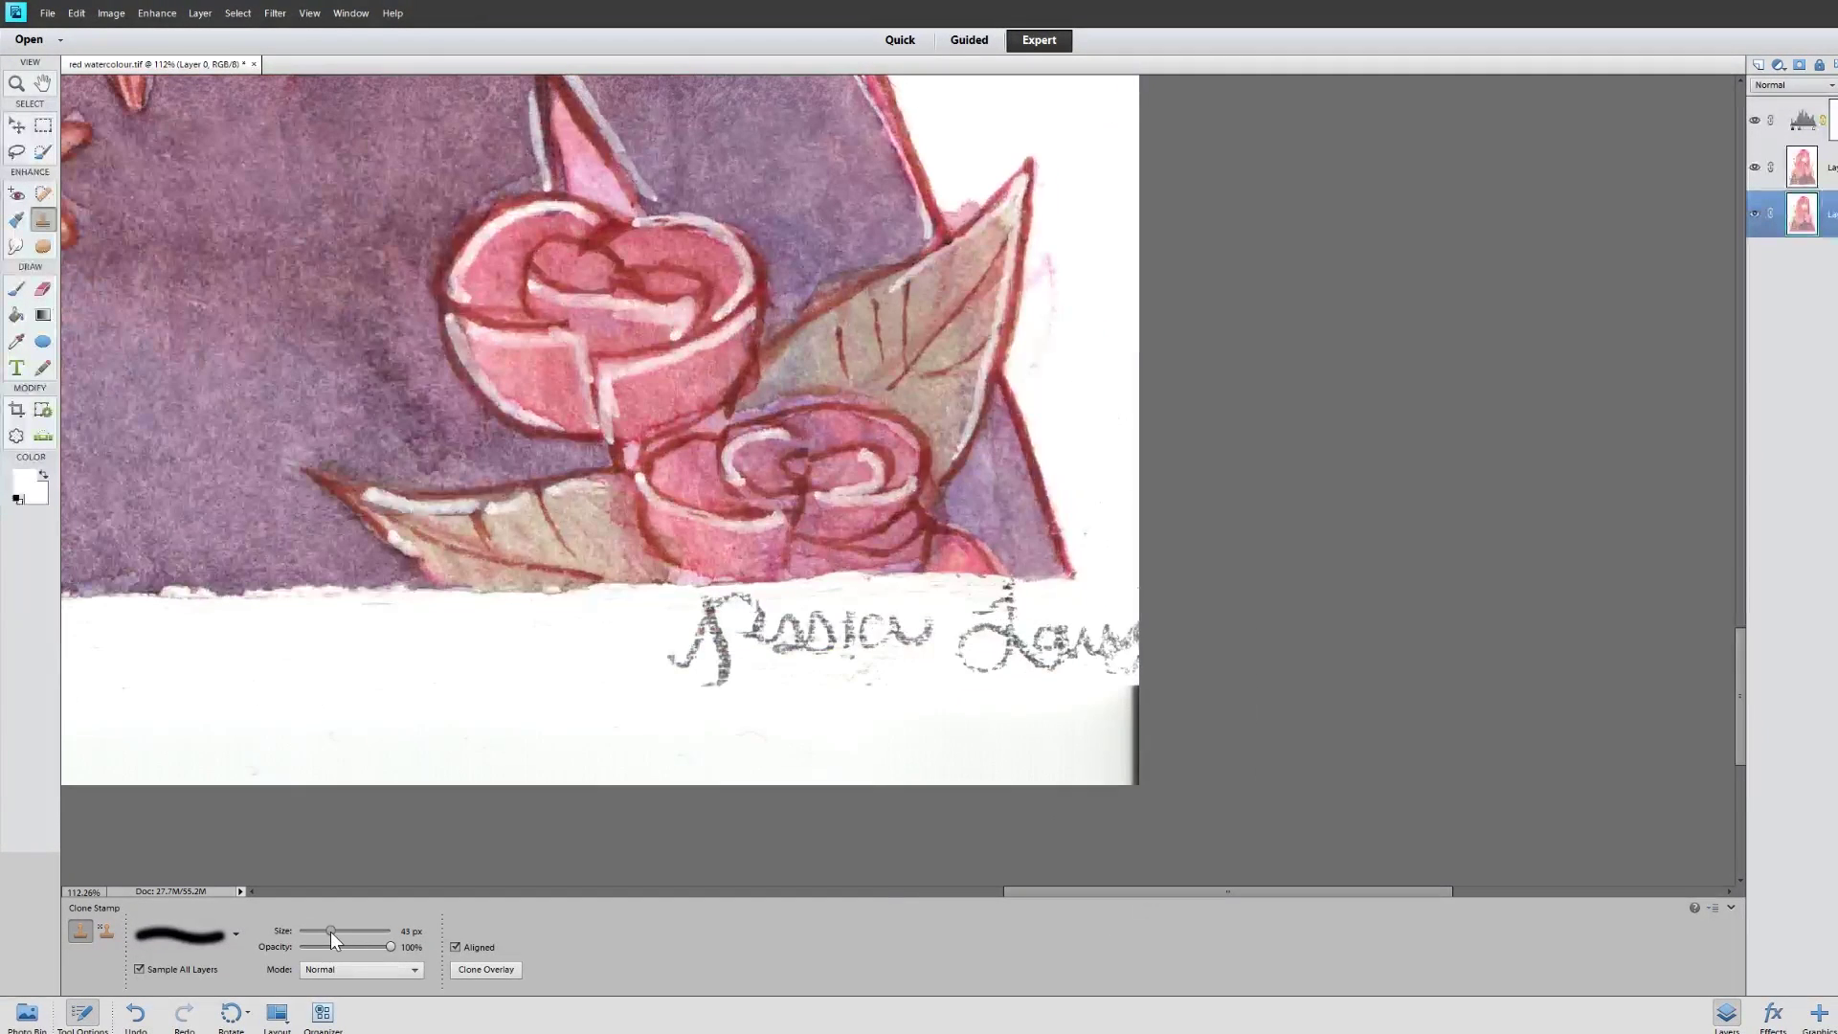
left_click_drag(330, 932, 333, 930)
left_click(1827, 186)
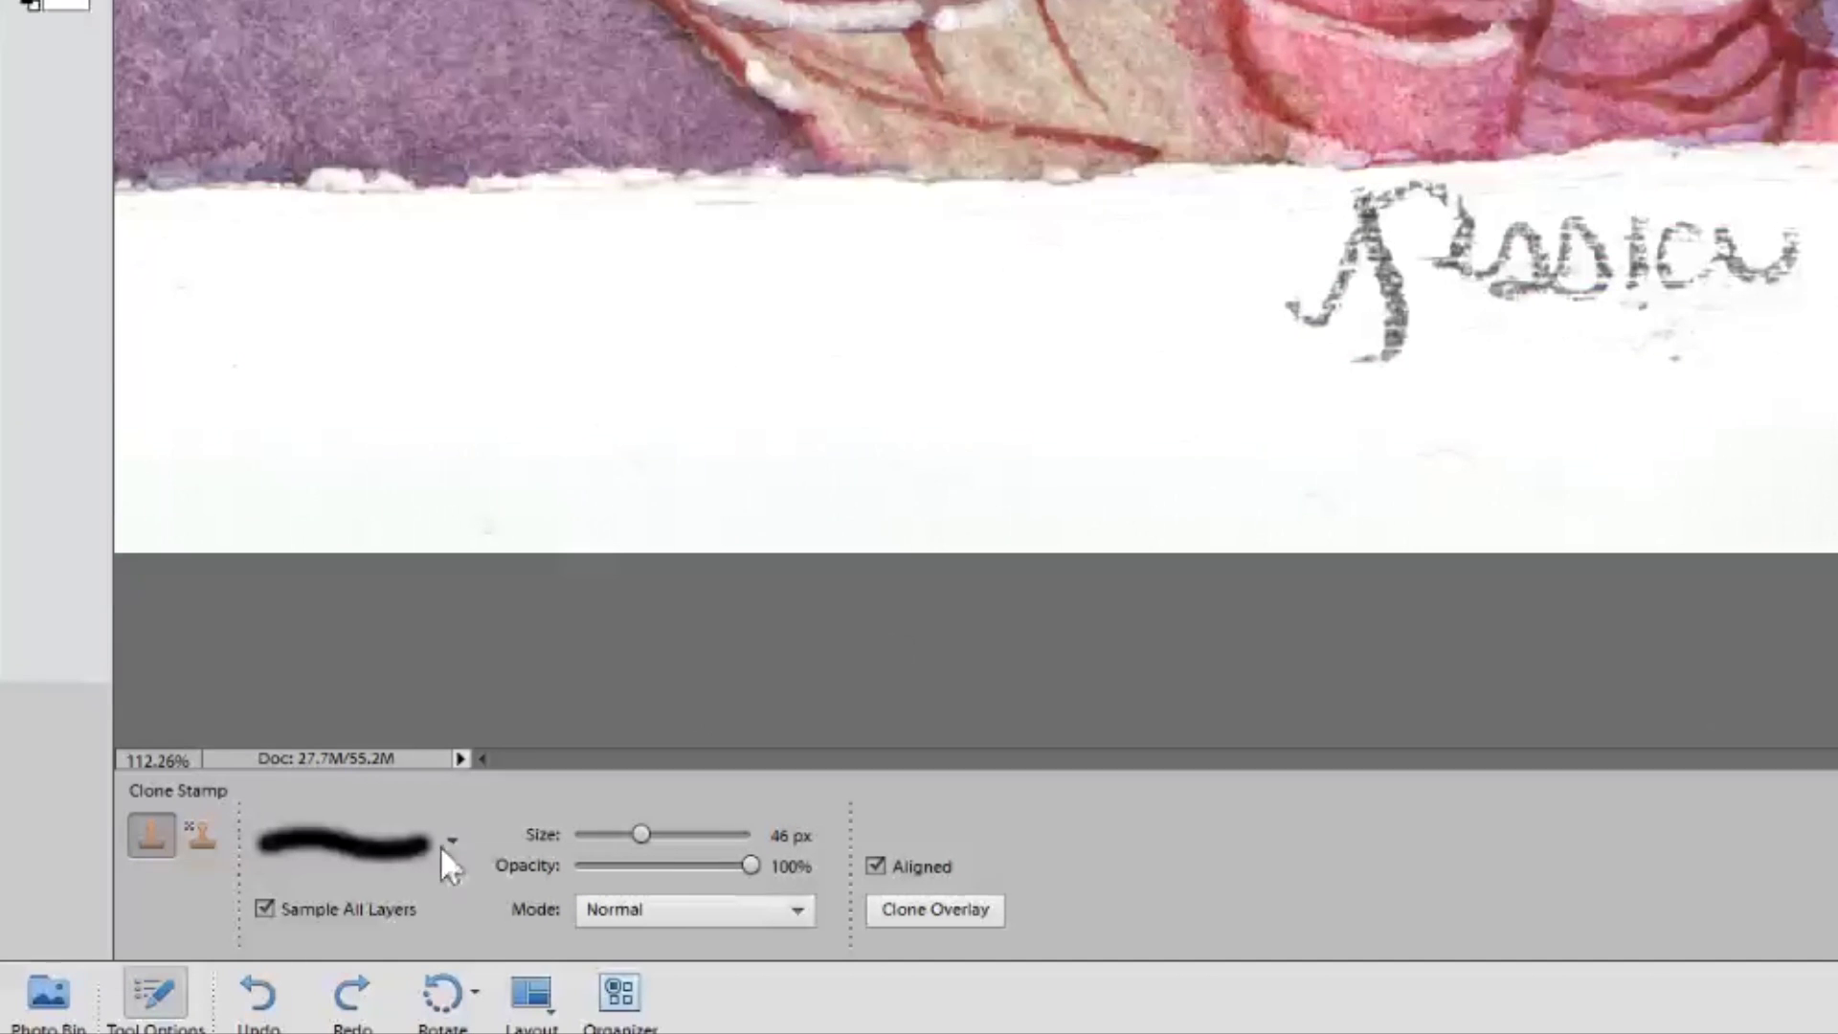
left_click(264, 906)
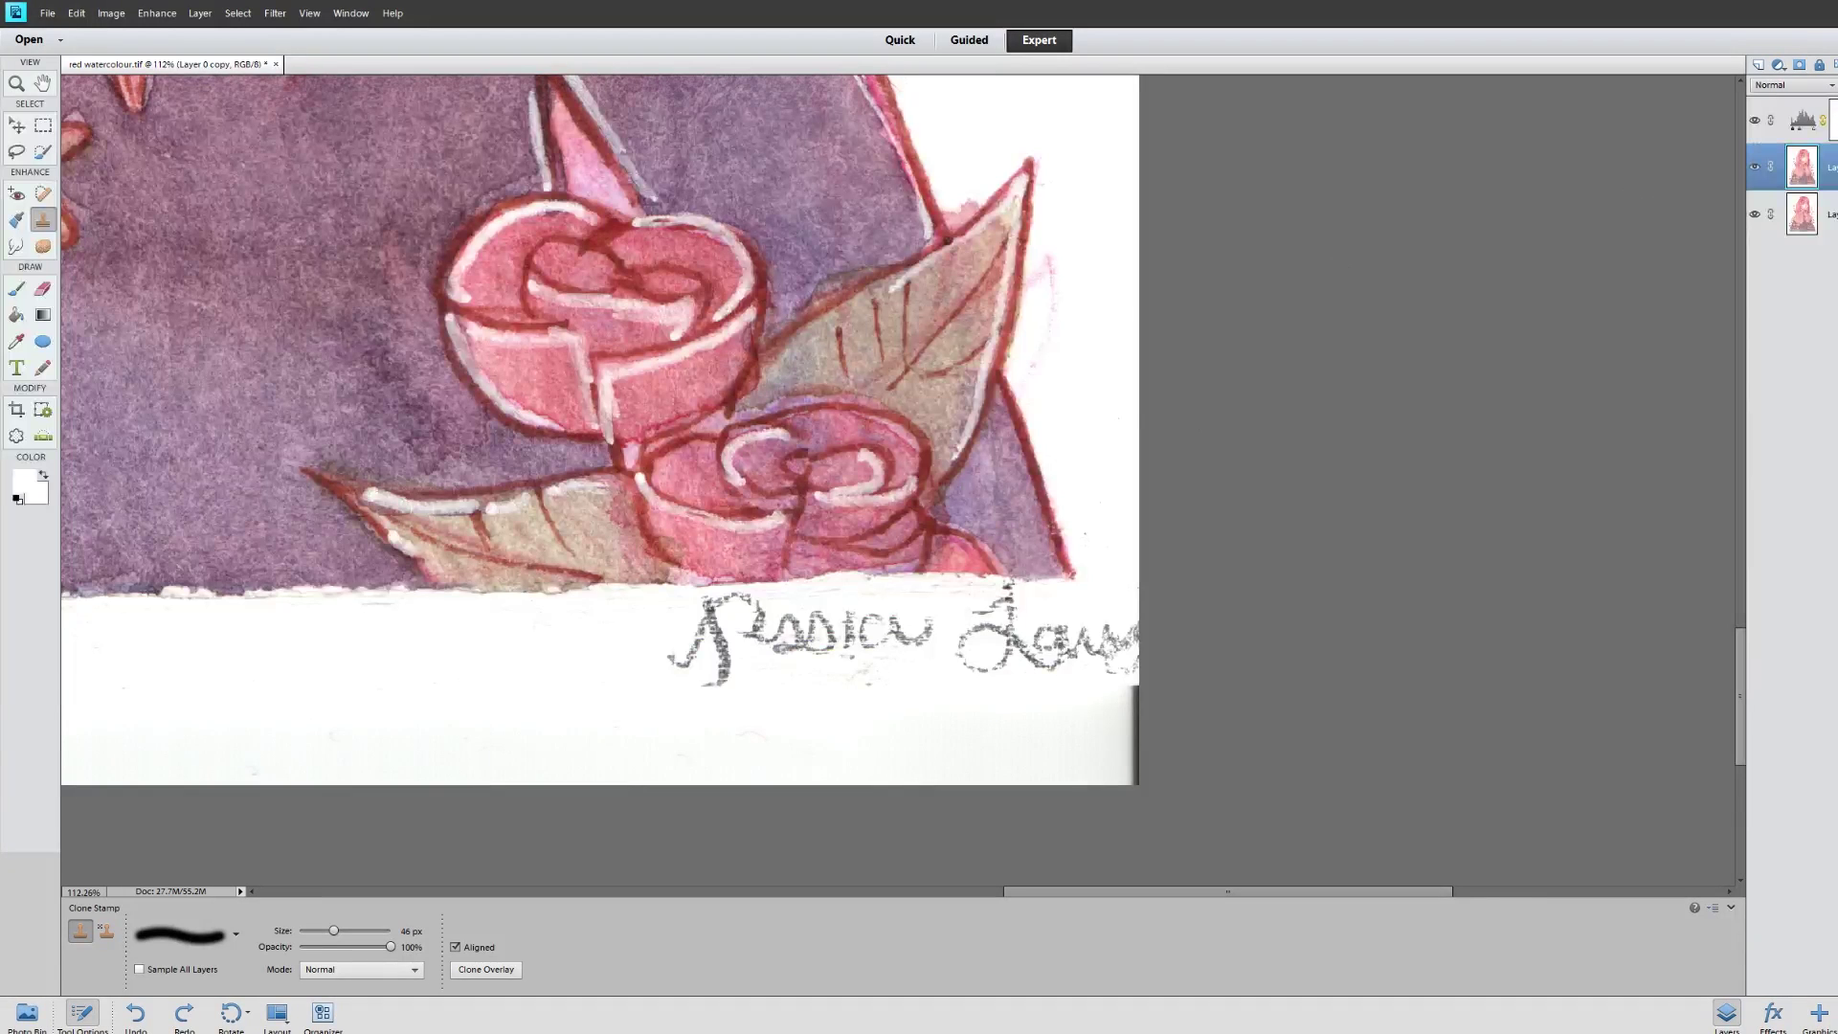
Merge the Levels adjustment layer down into the duplicated painting layer
left_click(1830, 121)
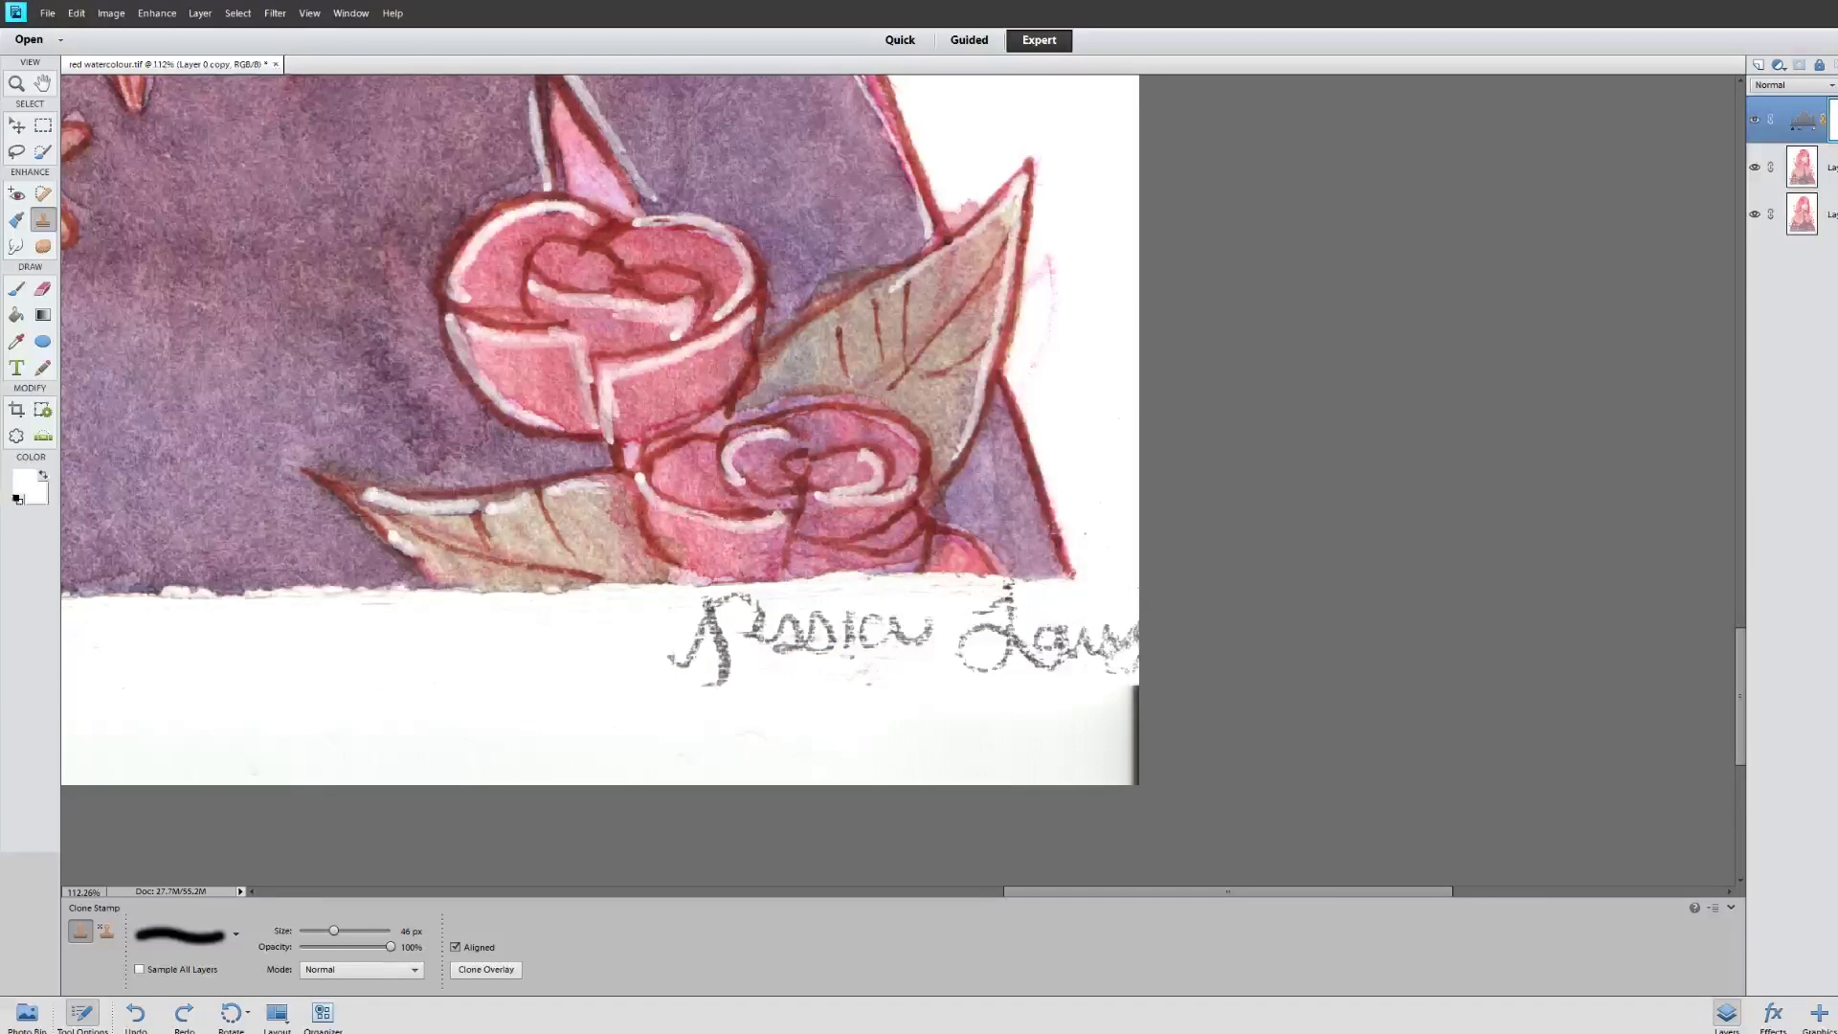
right_click(1826, 120)
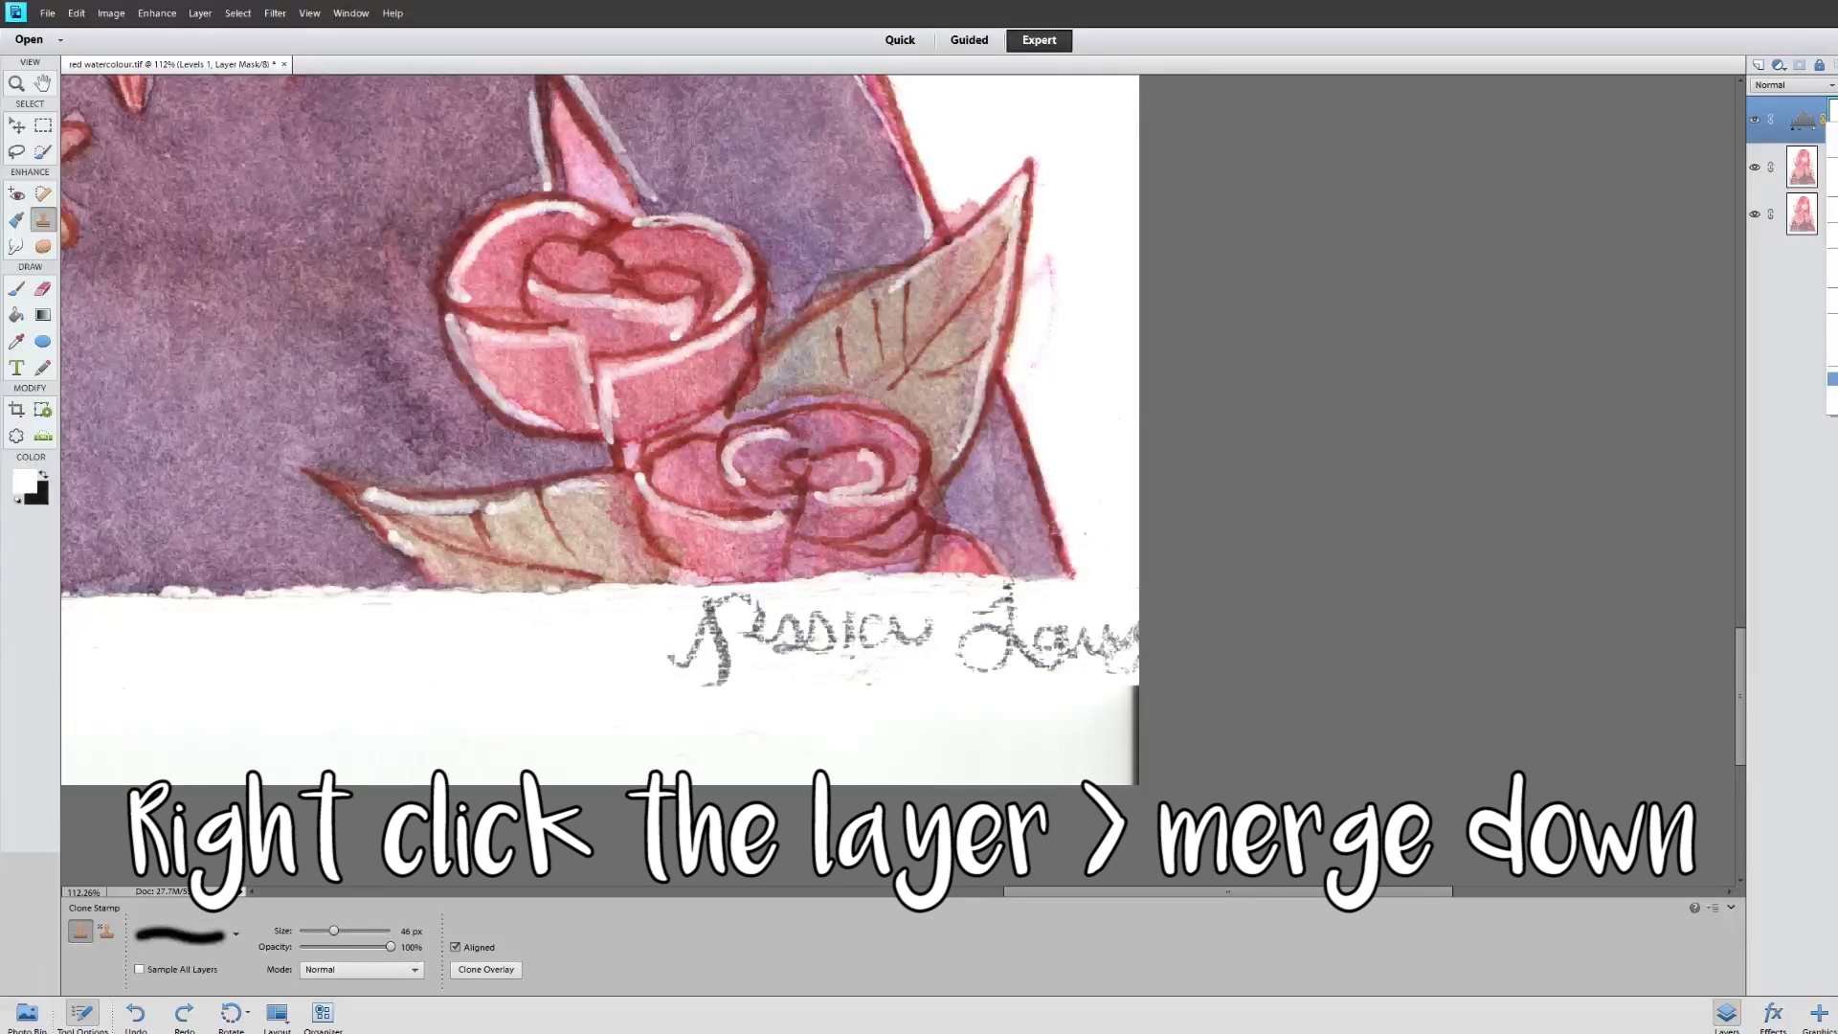
left_click(1831, 379)
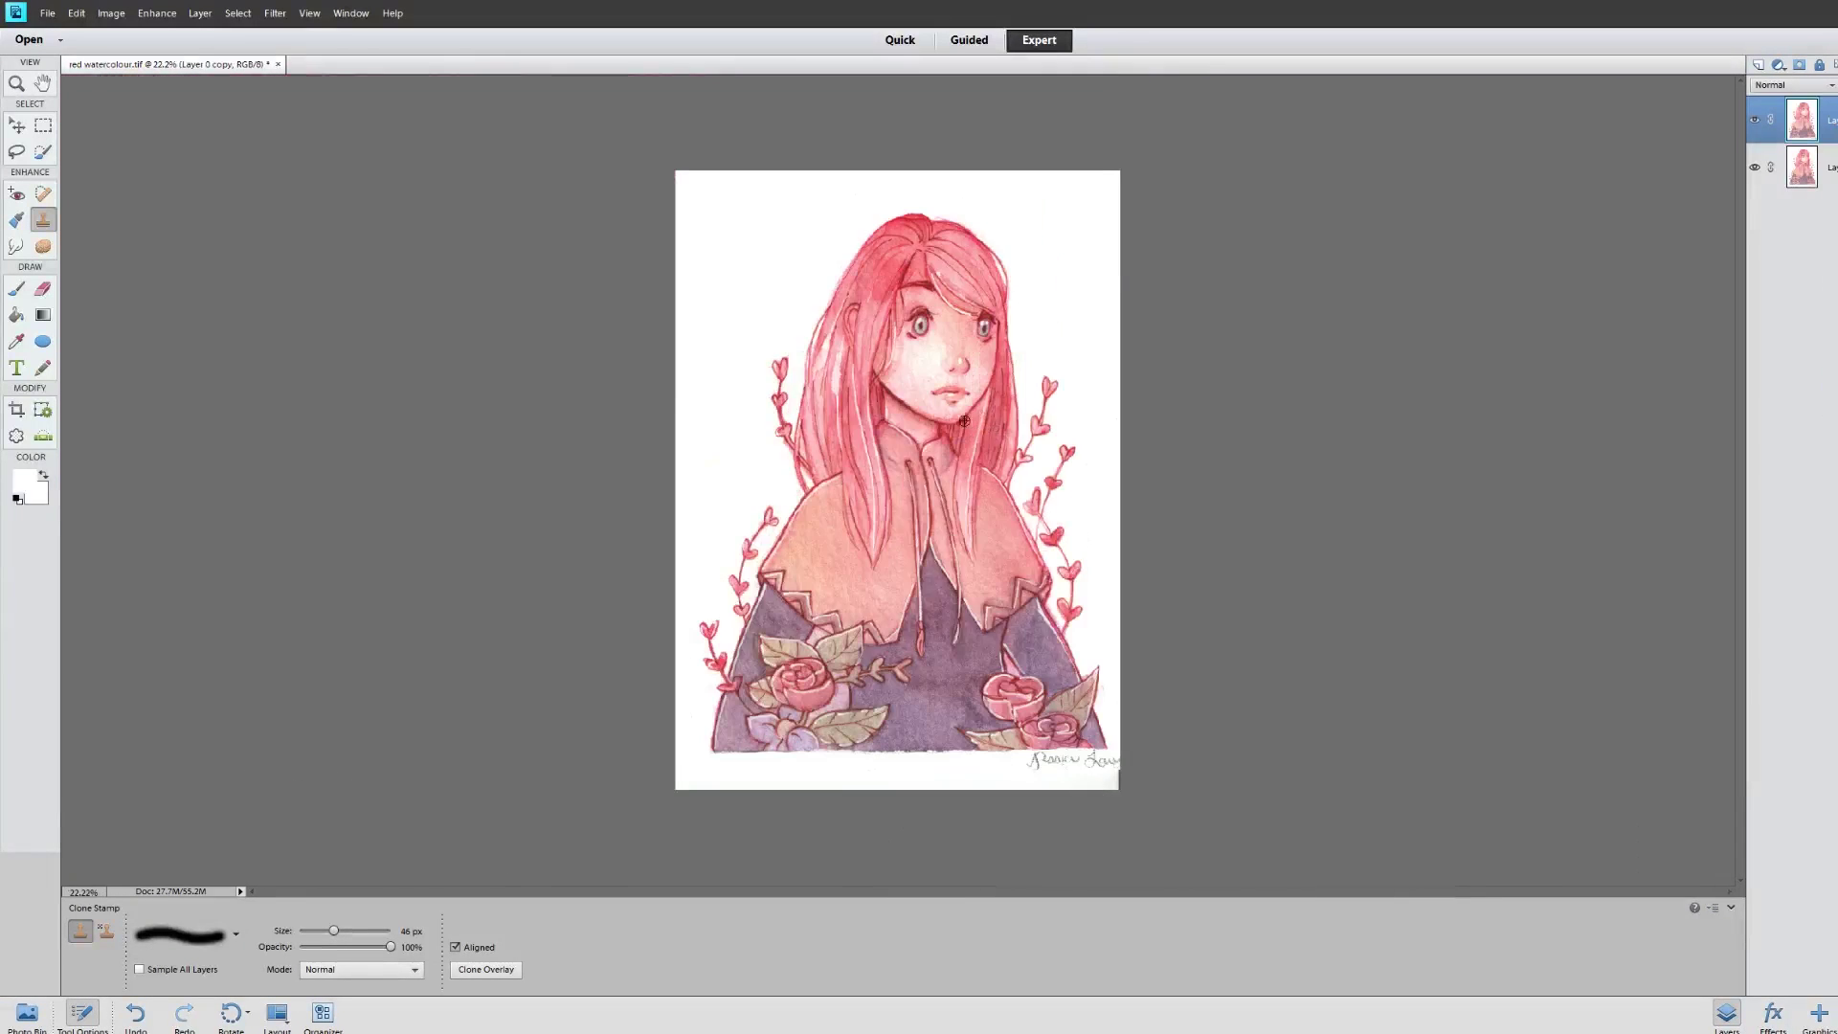
scroll(905, 459, "up", 3)
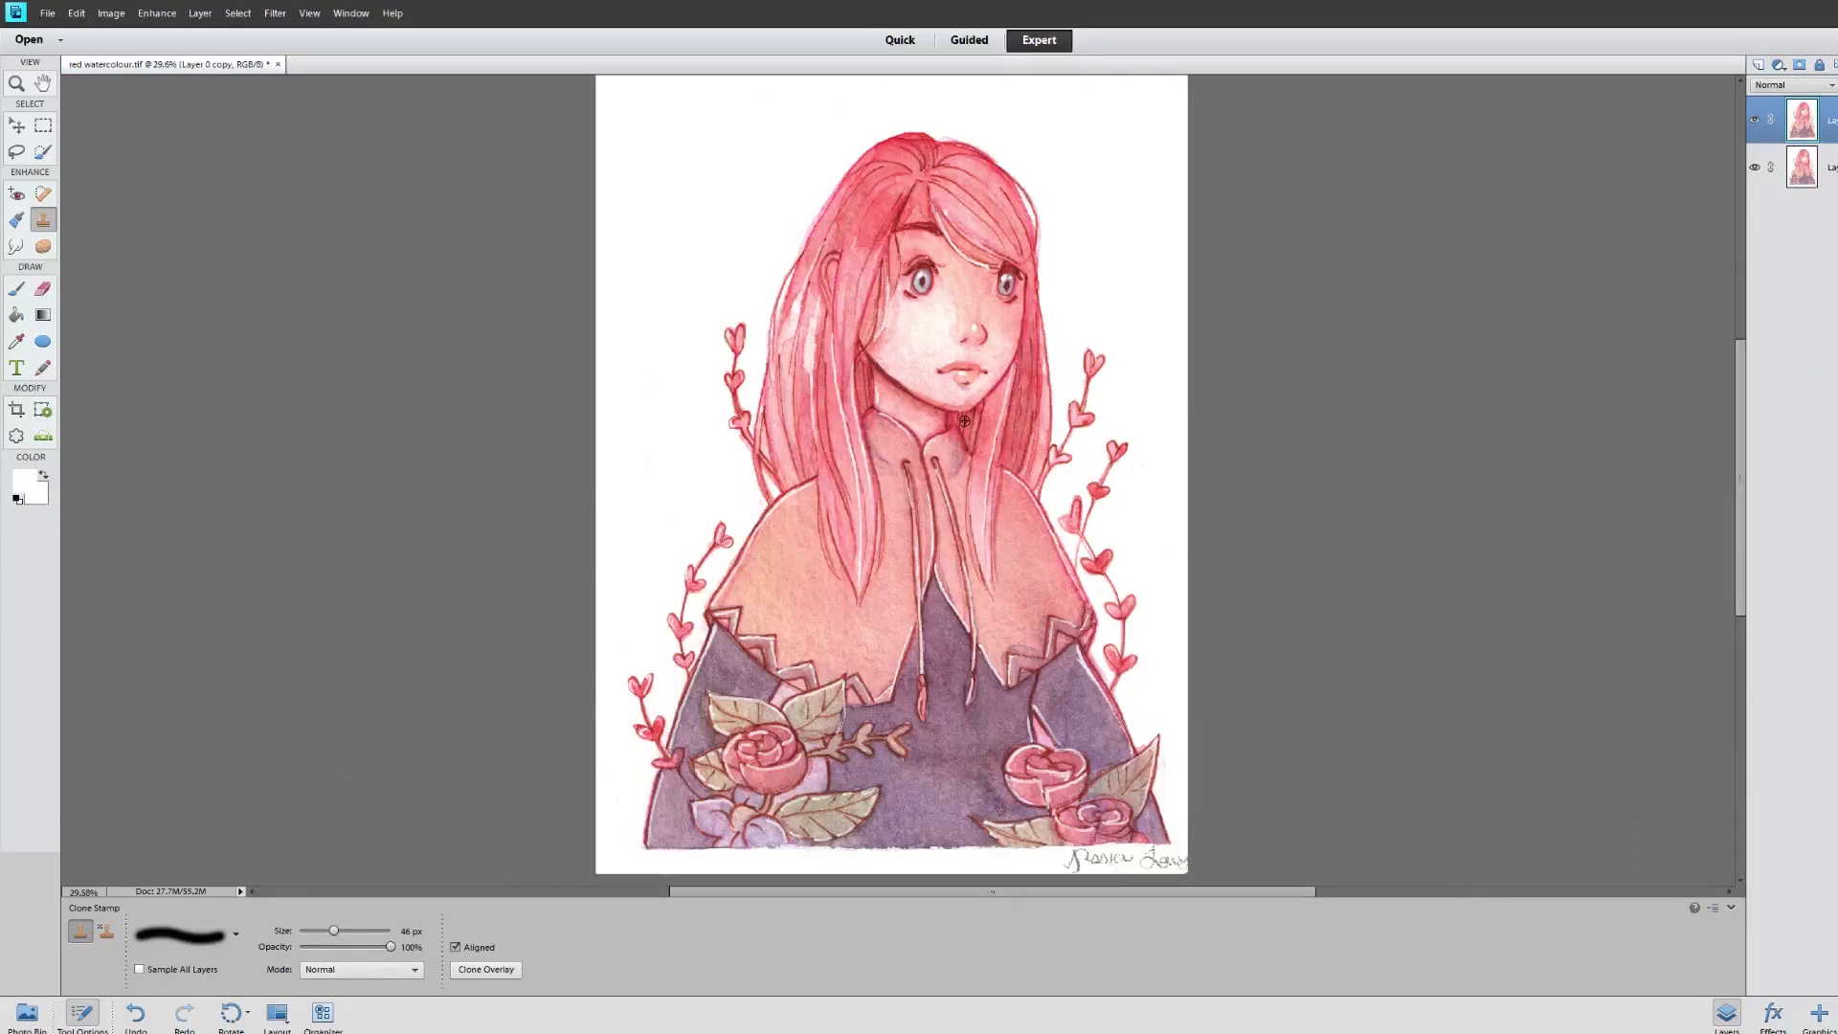
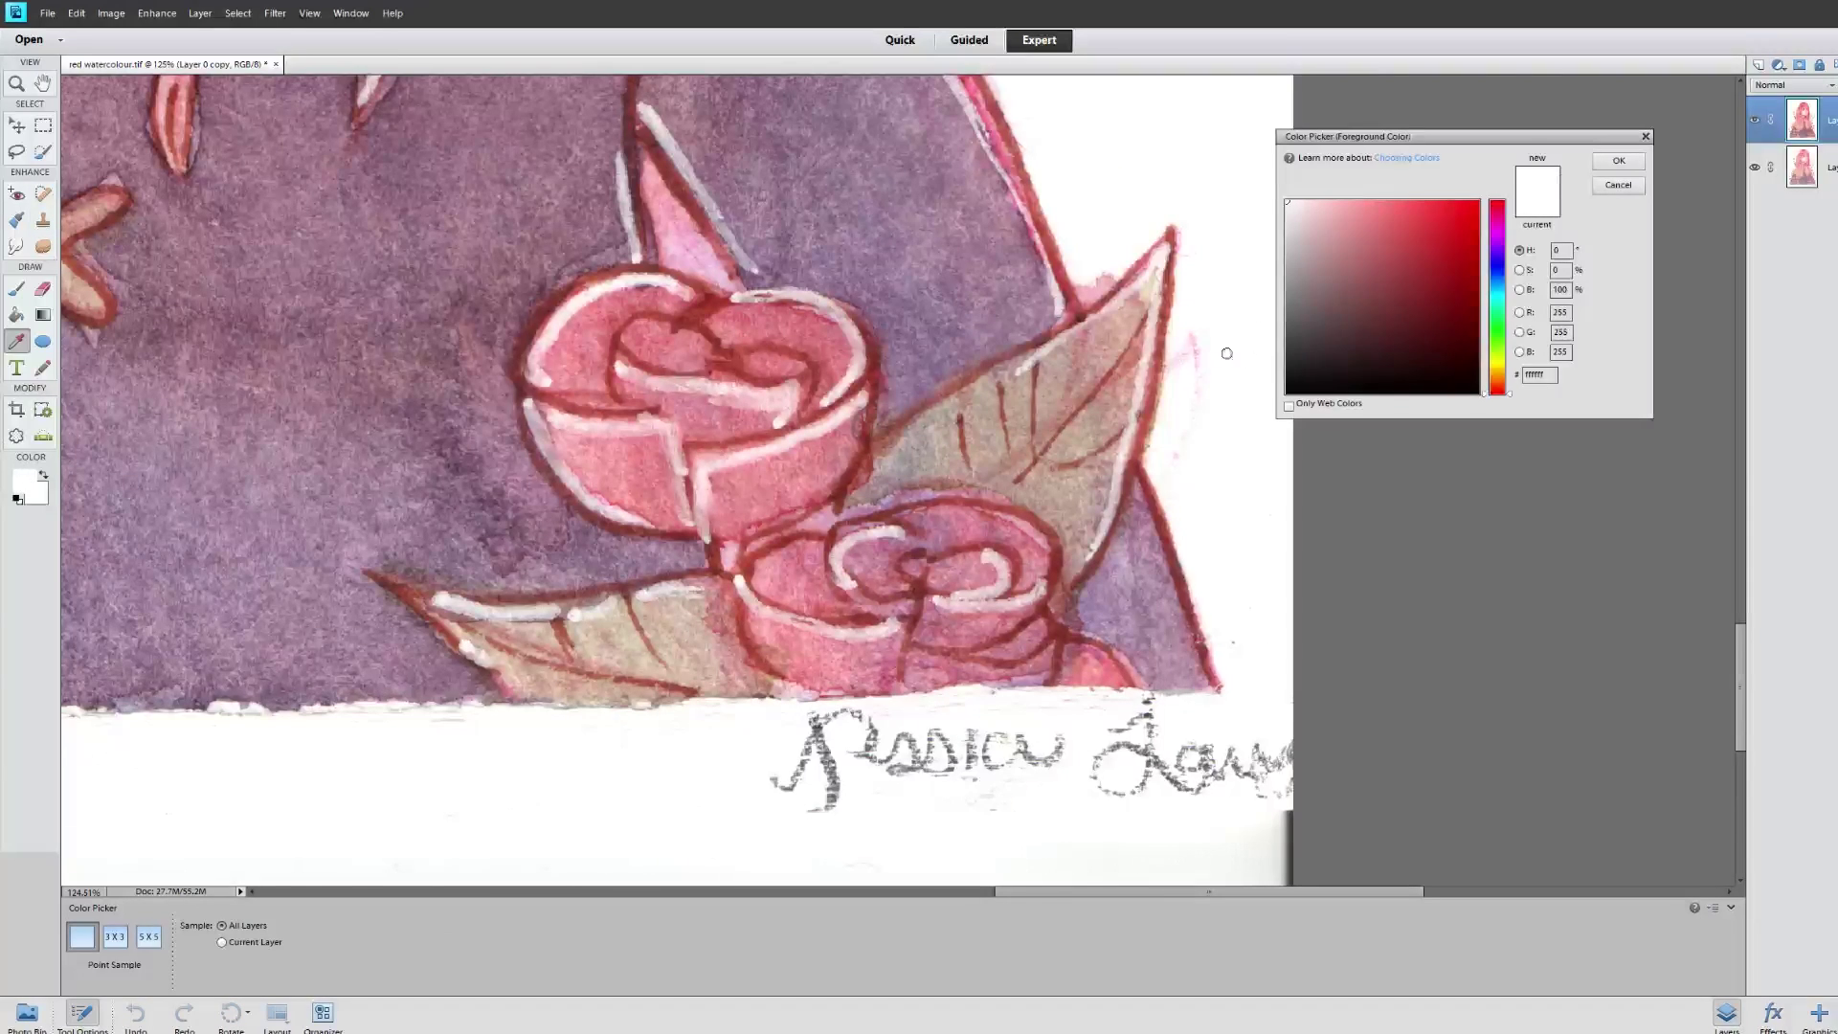
left_click(1400, 217)
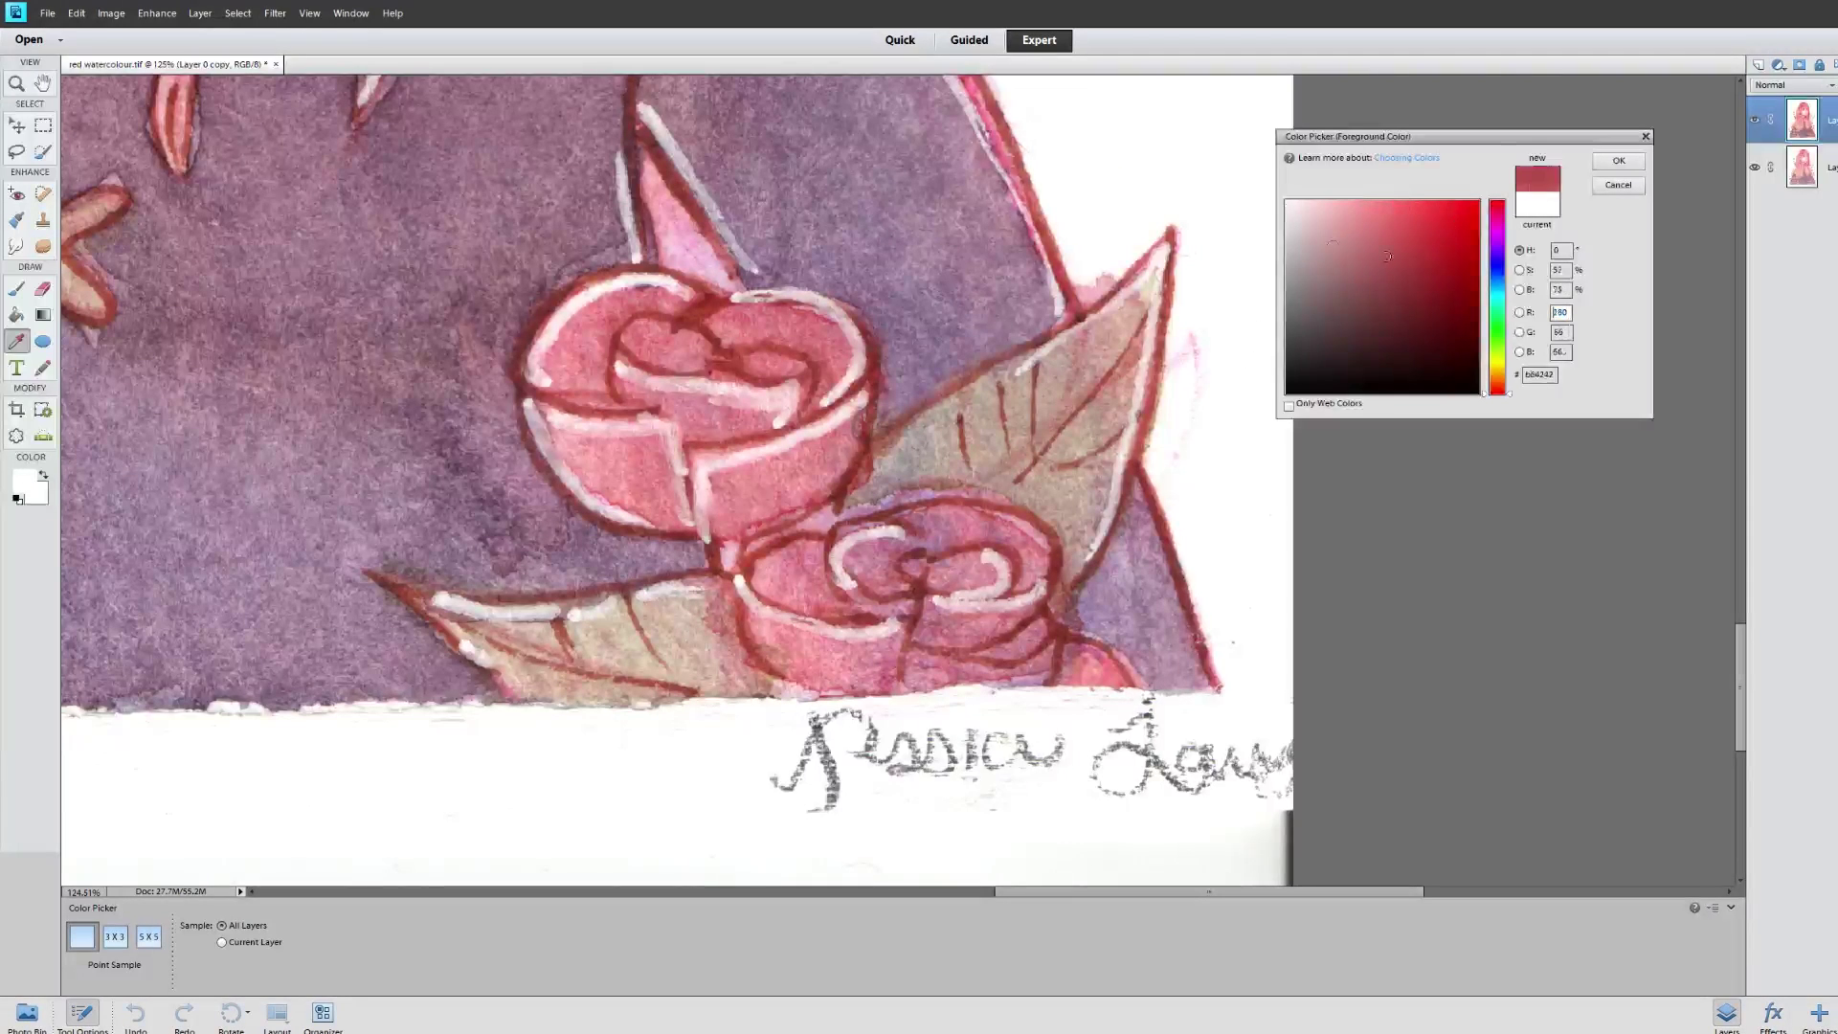
left_click(1625, 188)
key("s")
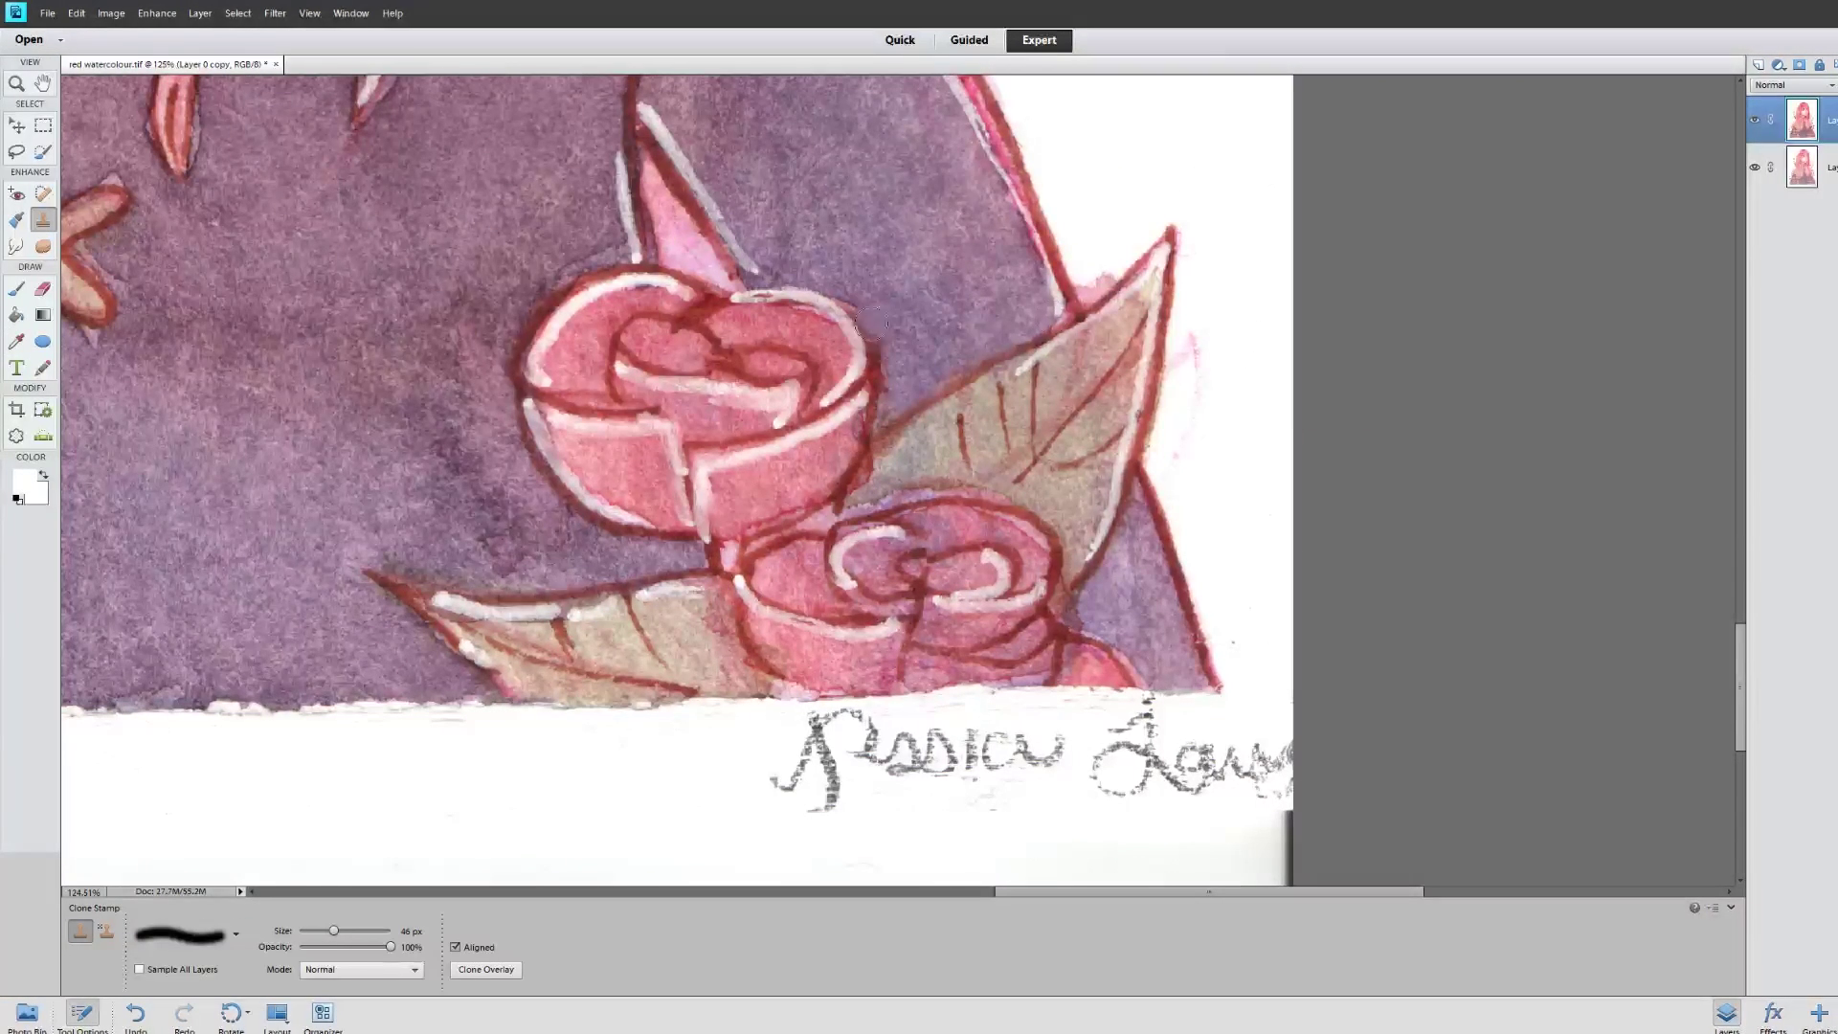
Try to clone over the white highlight along the lower edge of the fringe, just above the eyes
scroll(772, 337, "down", 3)
scroll(771, 337, "down", 3)
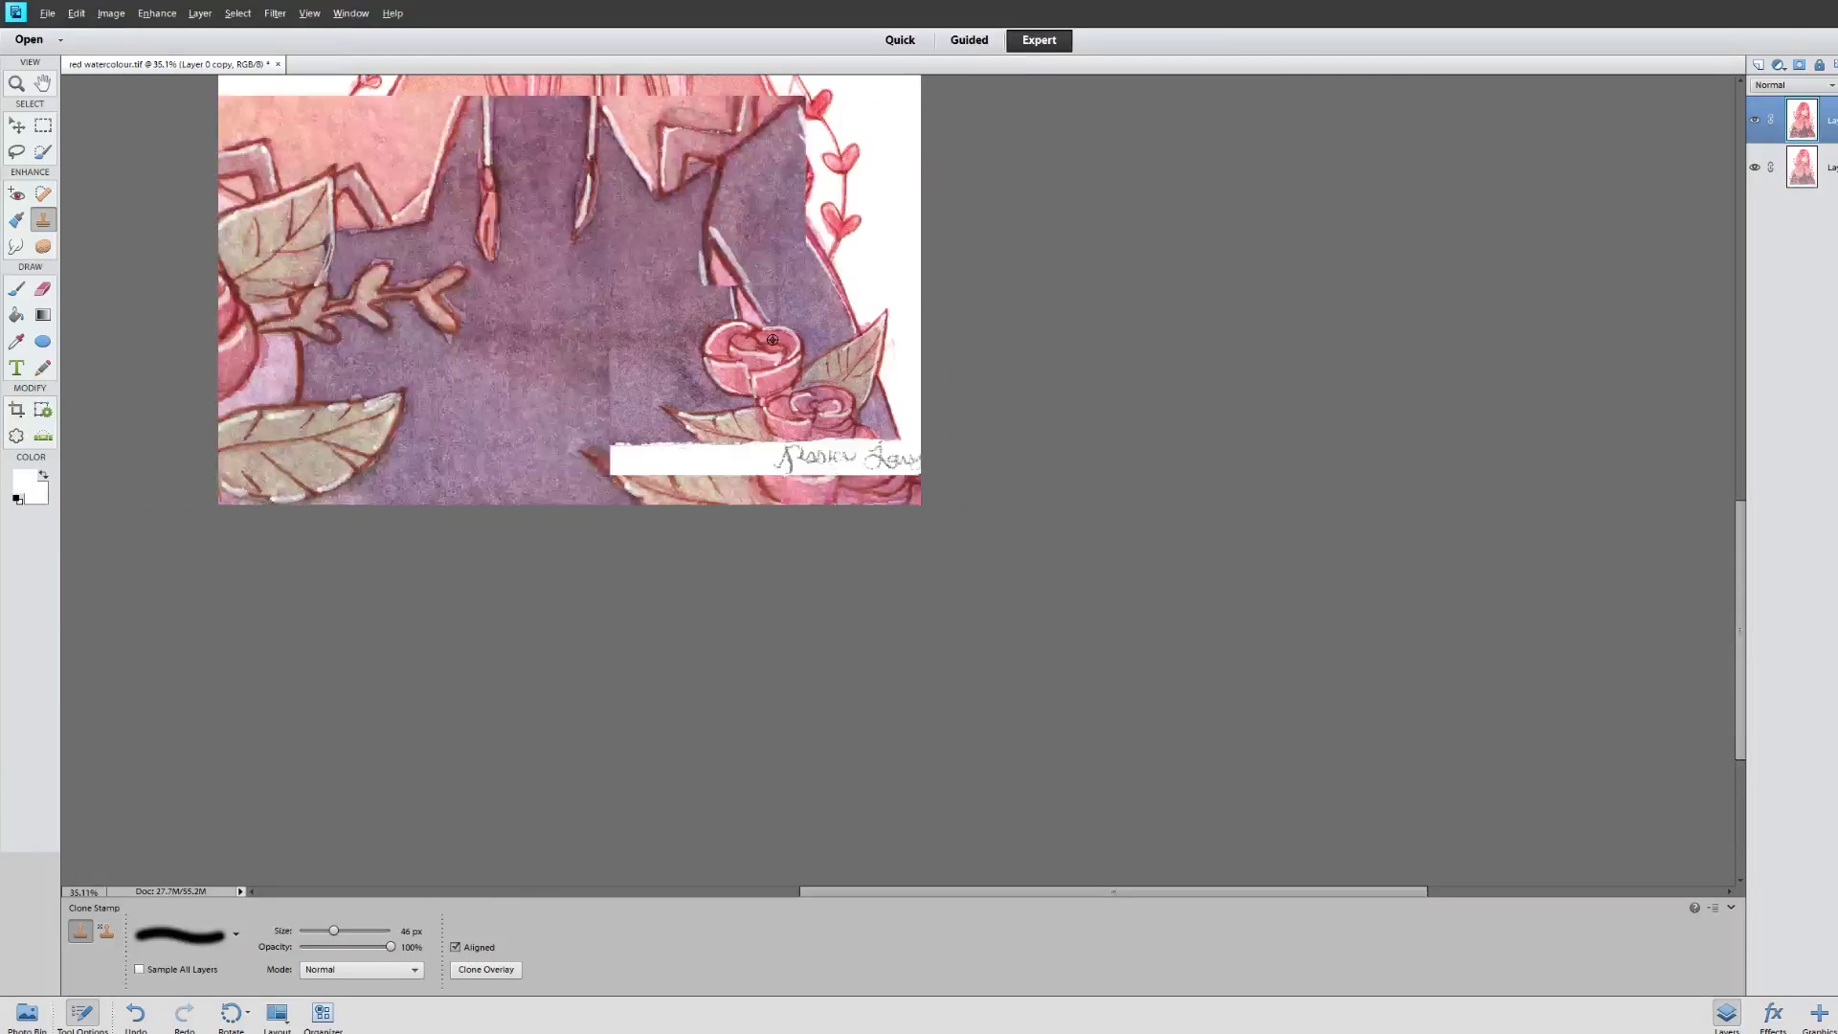
scroll(1021, 331, "up", 4)
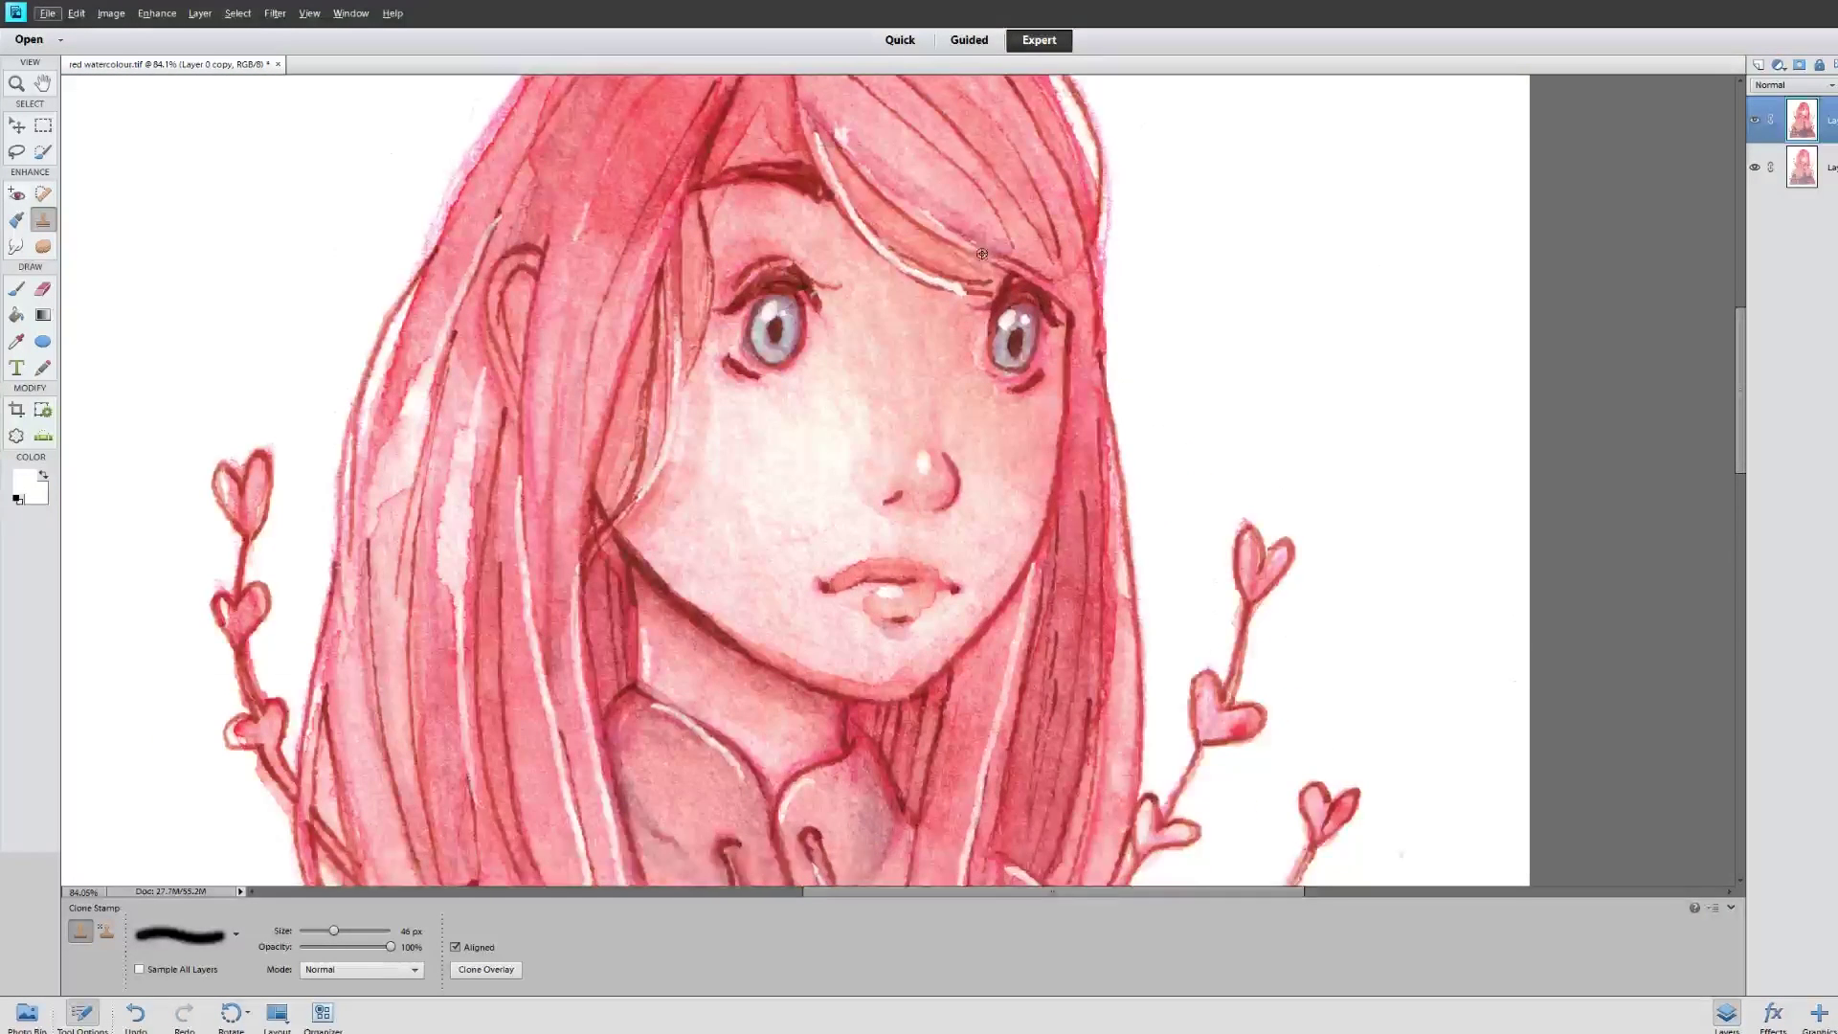
scroll(896, 224, "up", 2)
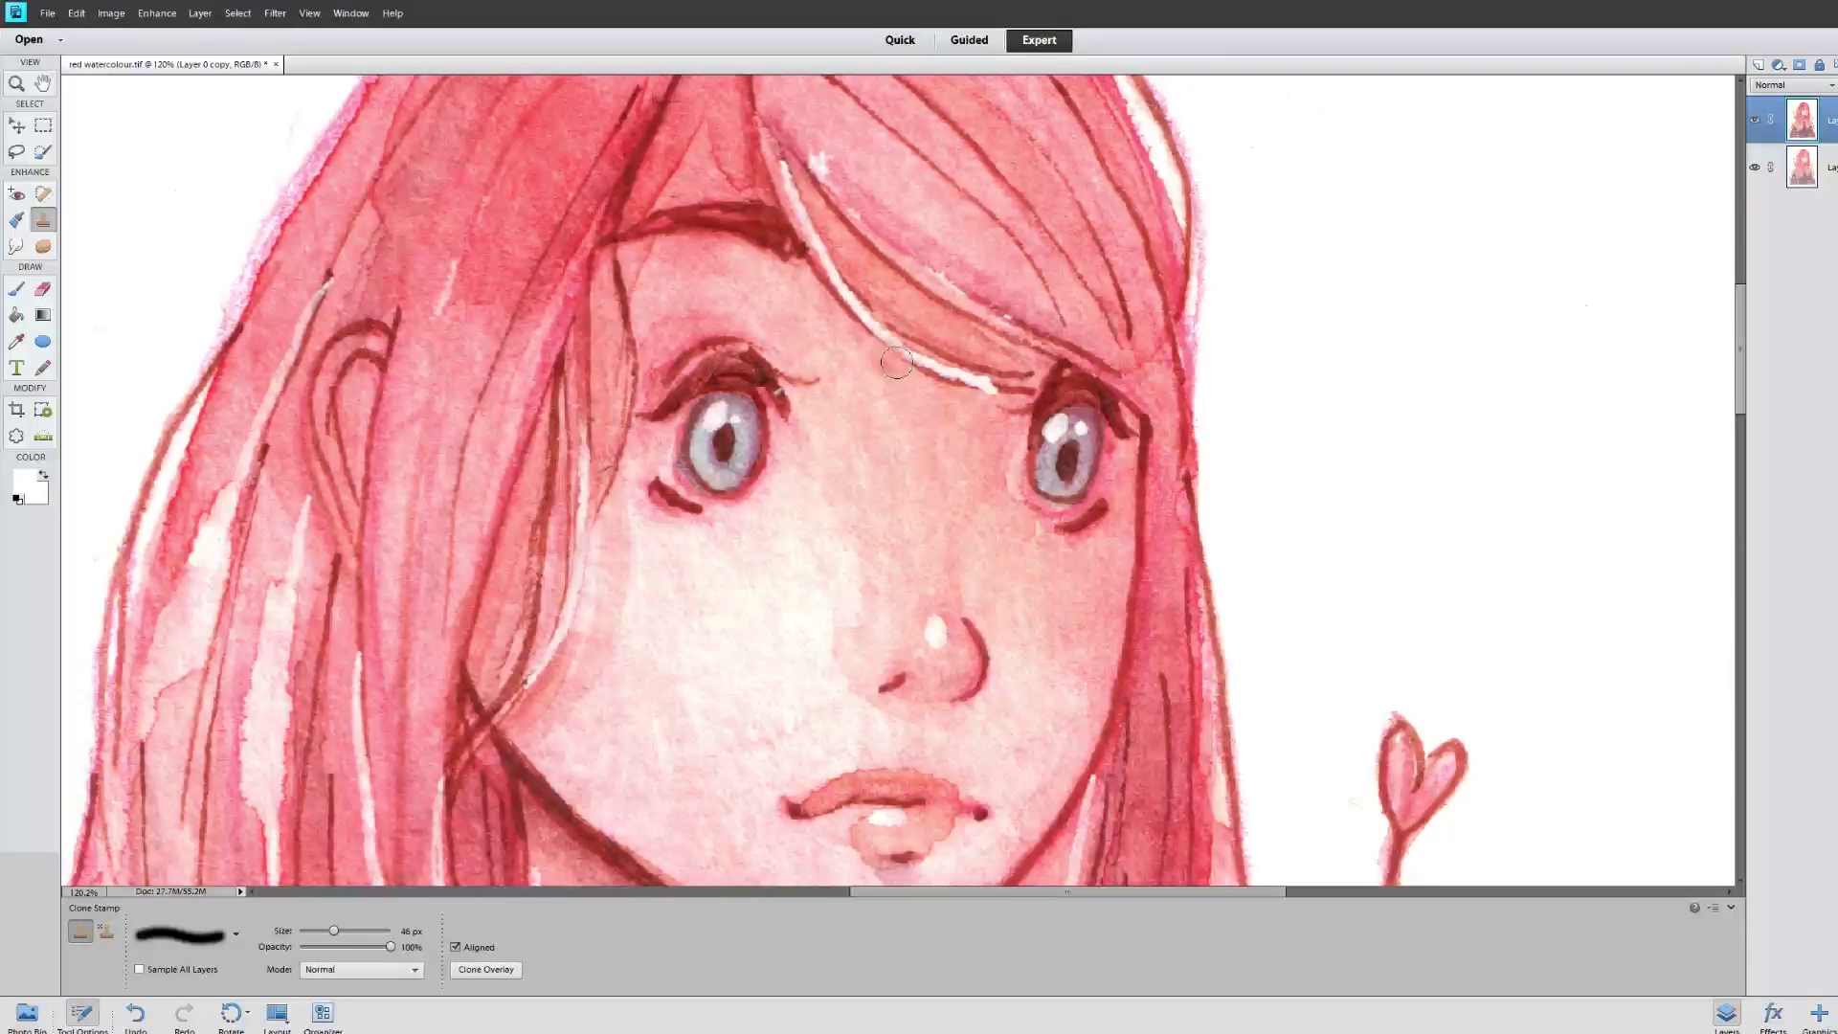
left_click(982, 380)
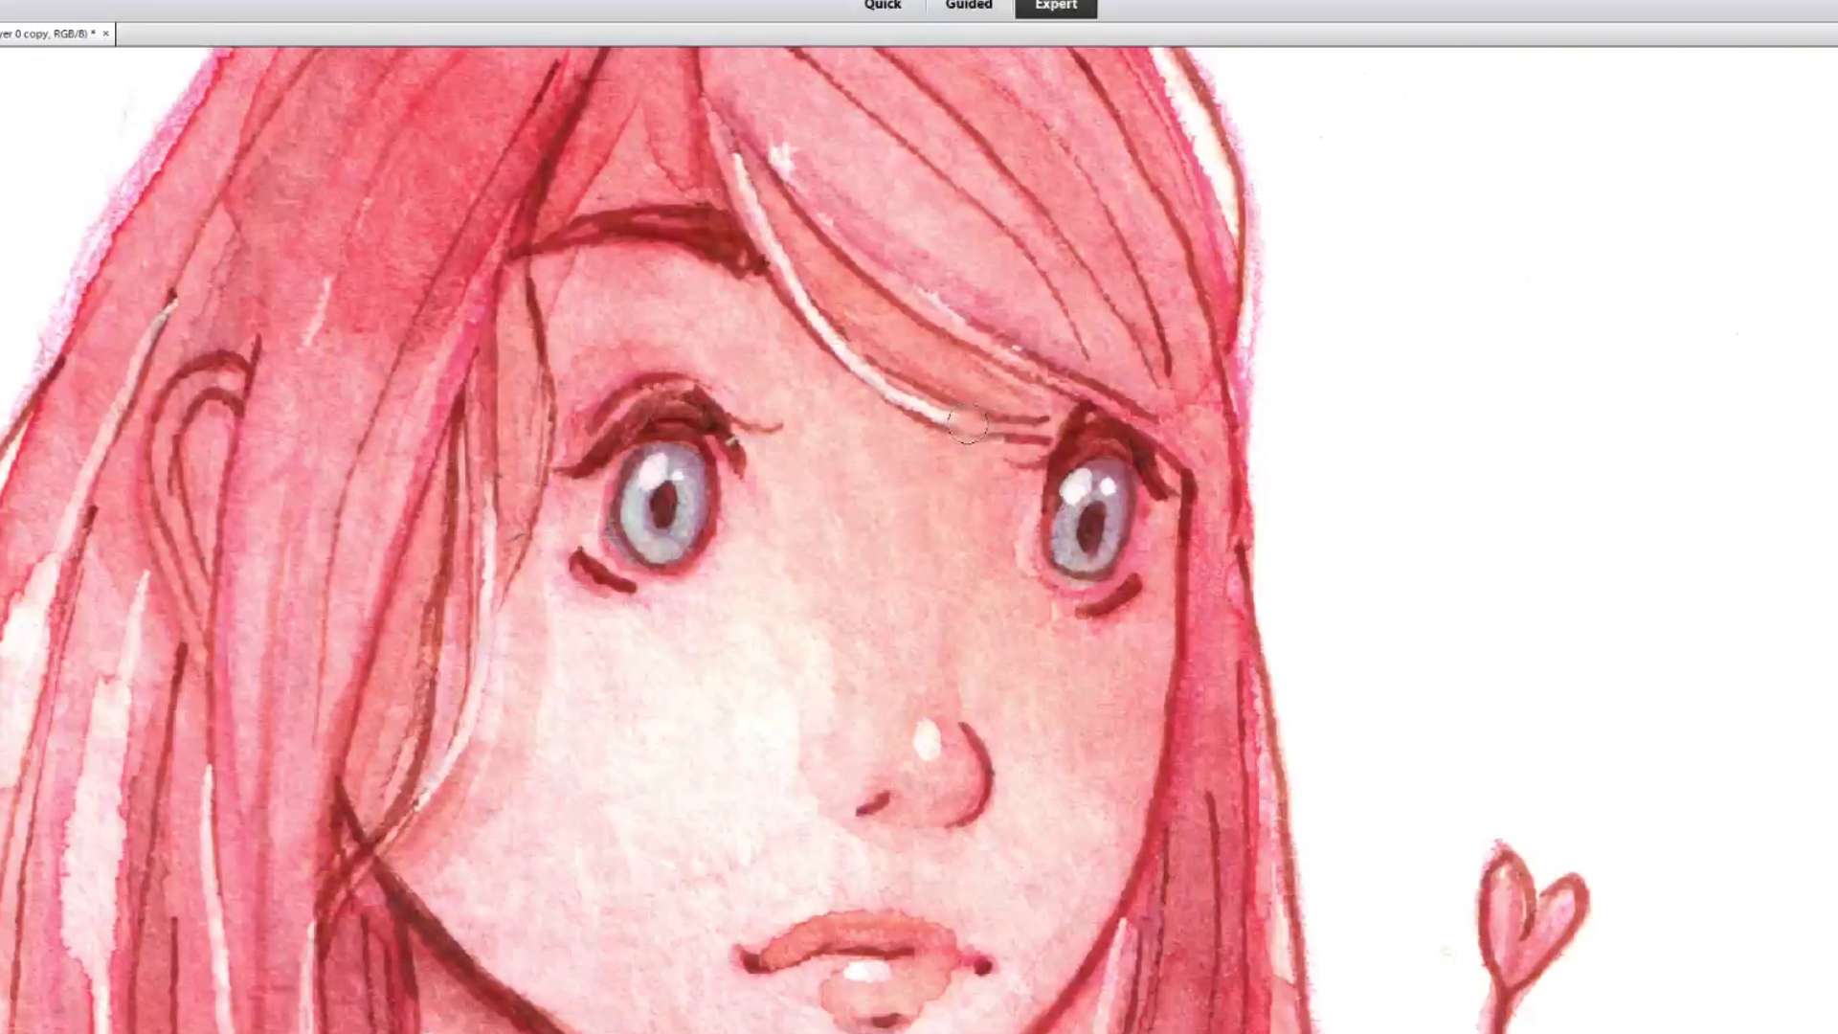
left_click(922, 408)
left_click(922, 404)
left_click(903, 389)
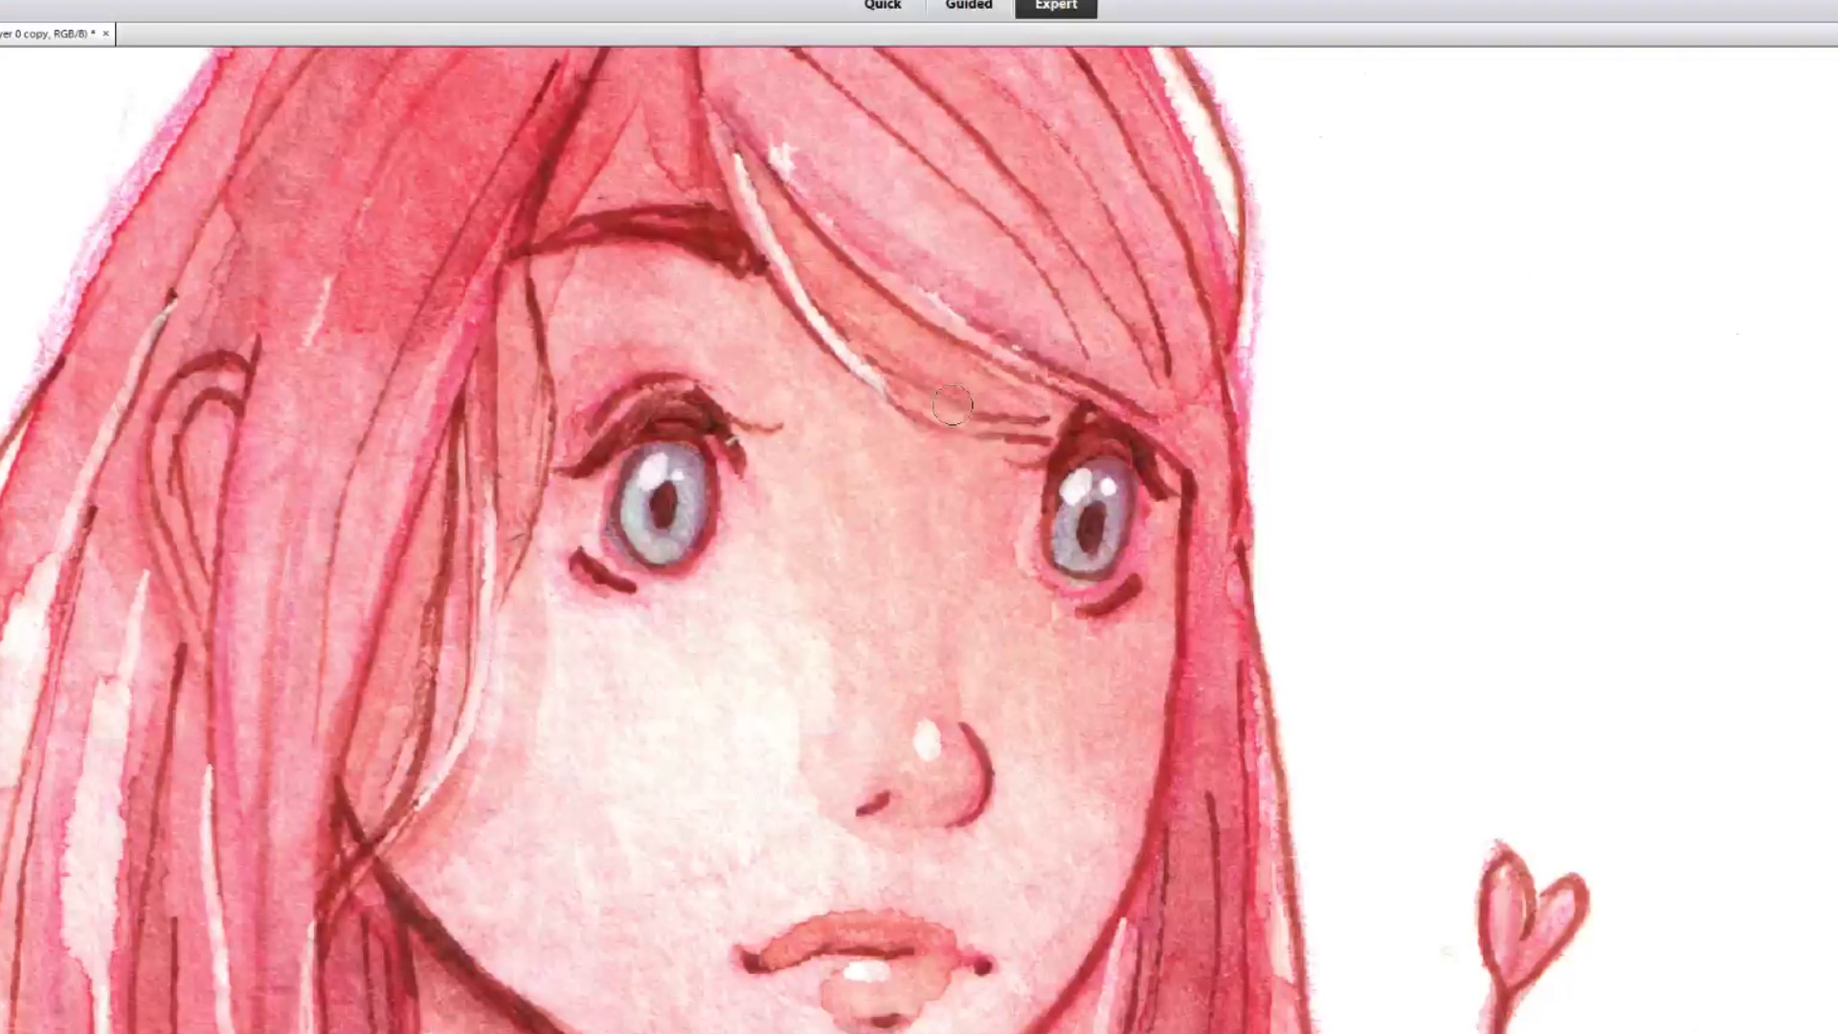
Undo the clone strokes made on the fringe highlight
key("ctrl+z")
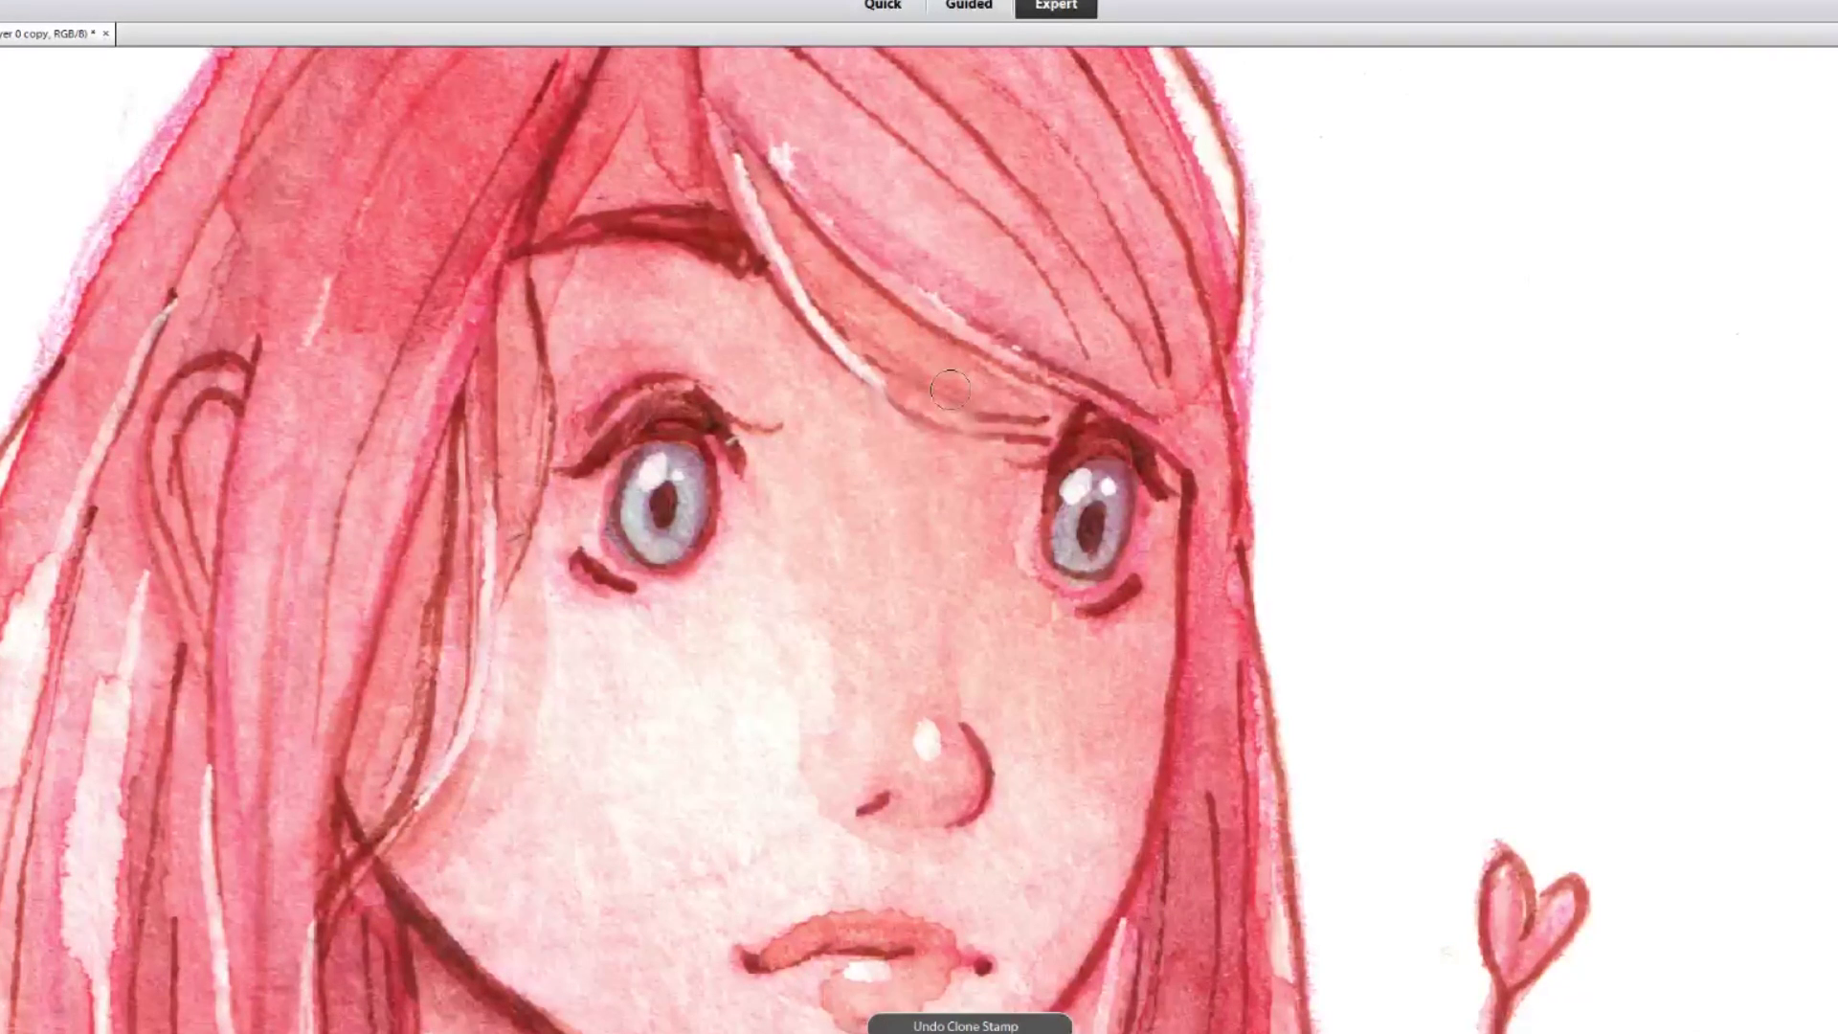
key("ctrl+z")
key("ctrl+z")
key("ctrl+z")
key("ctrl+z")
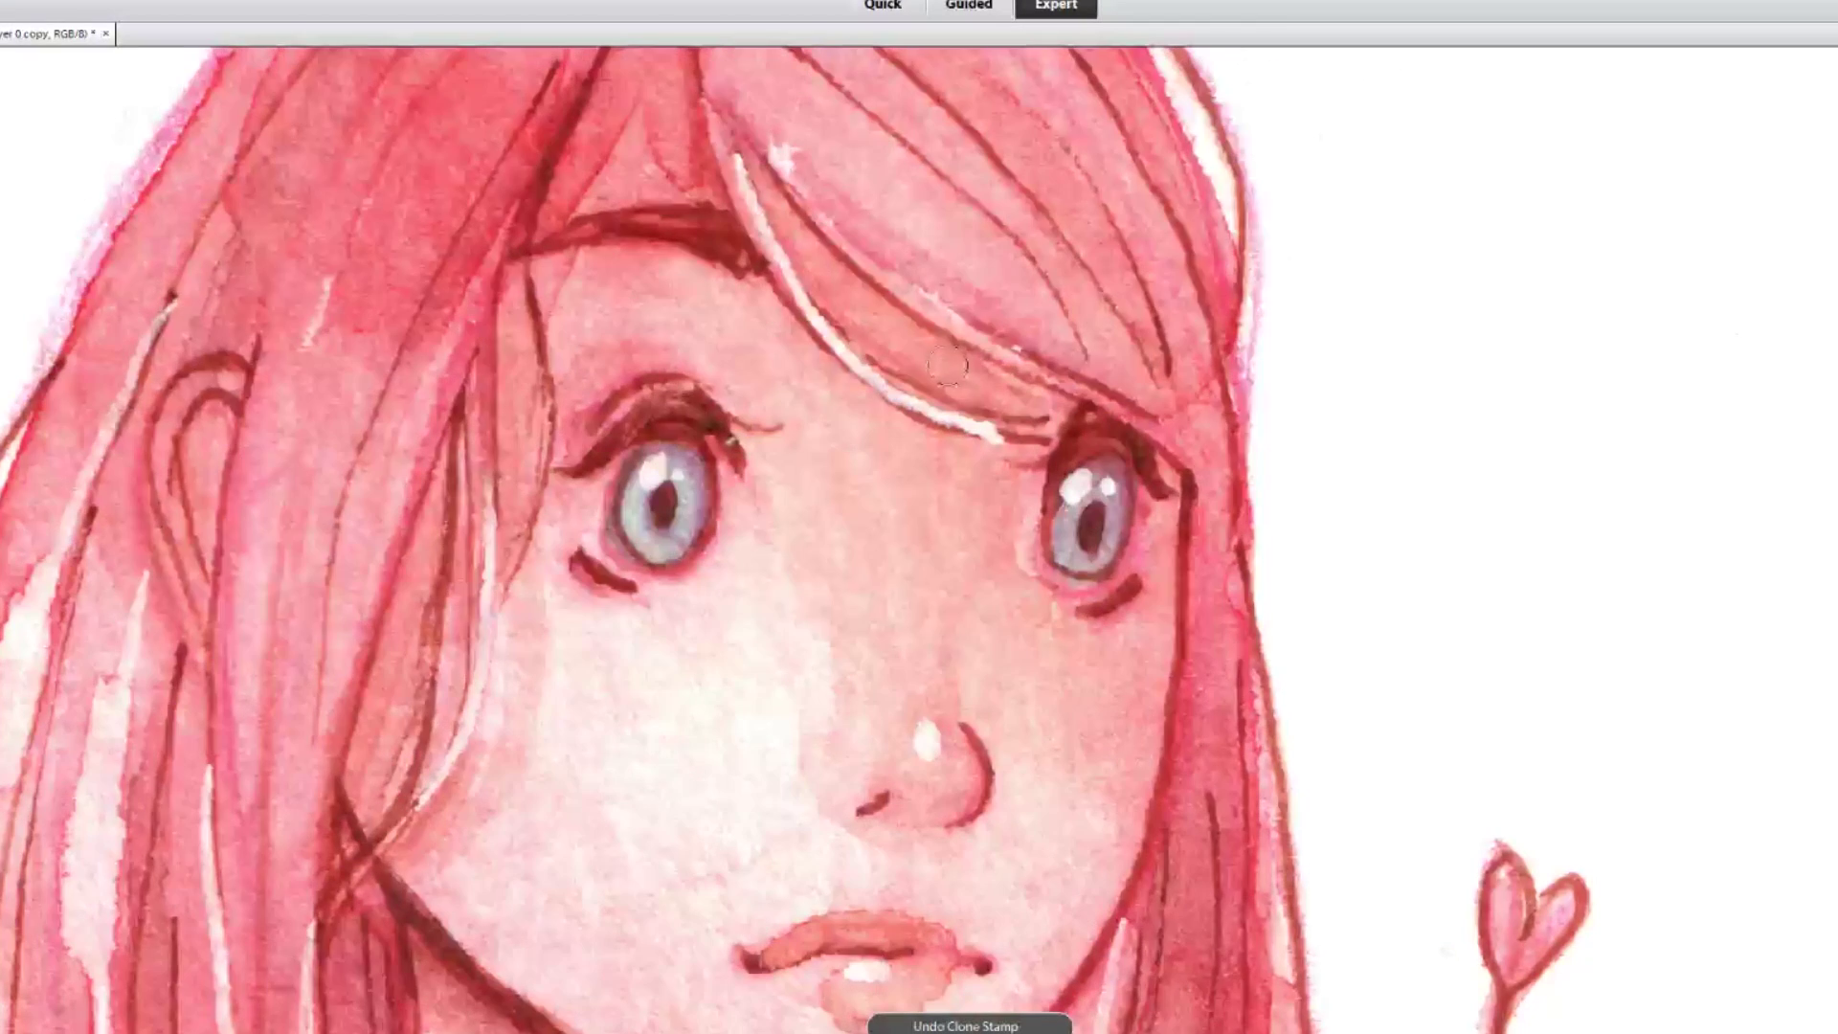
Browse the Default Brushes presets available for the Clone Stamp
scroll(947, 364, "down", 5)
scroll(947, 329, "up", 5)
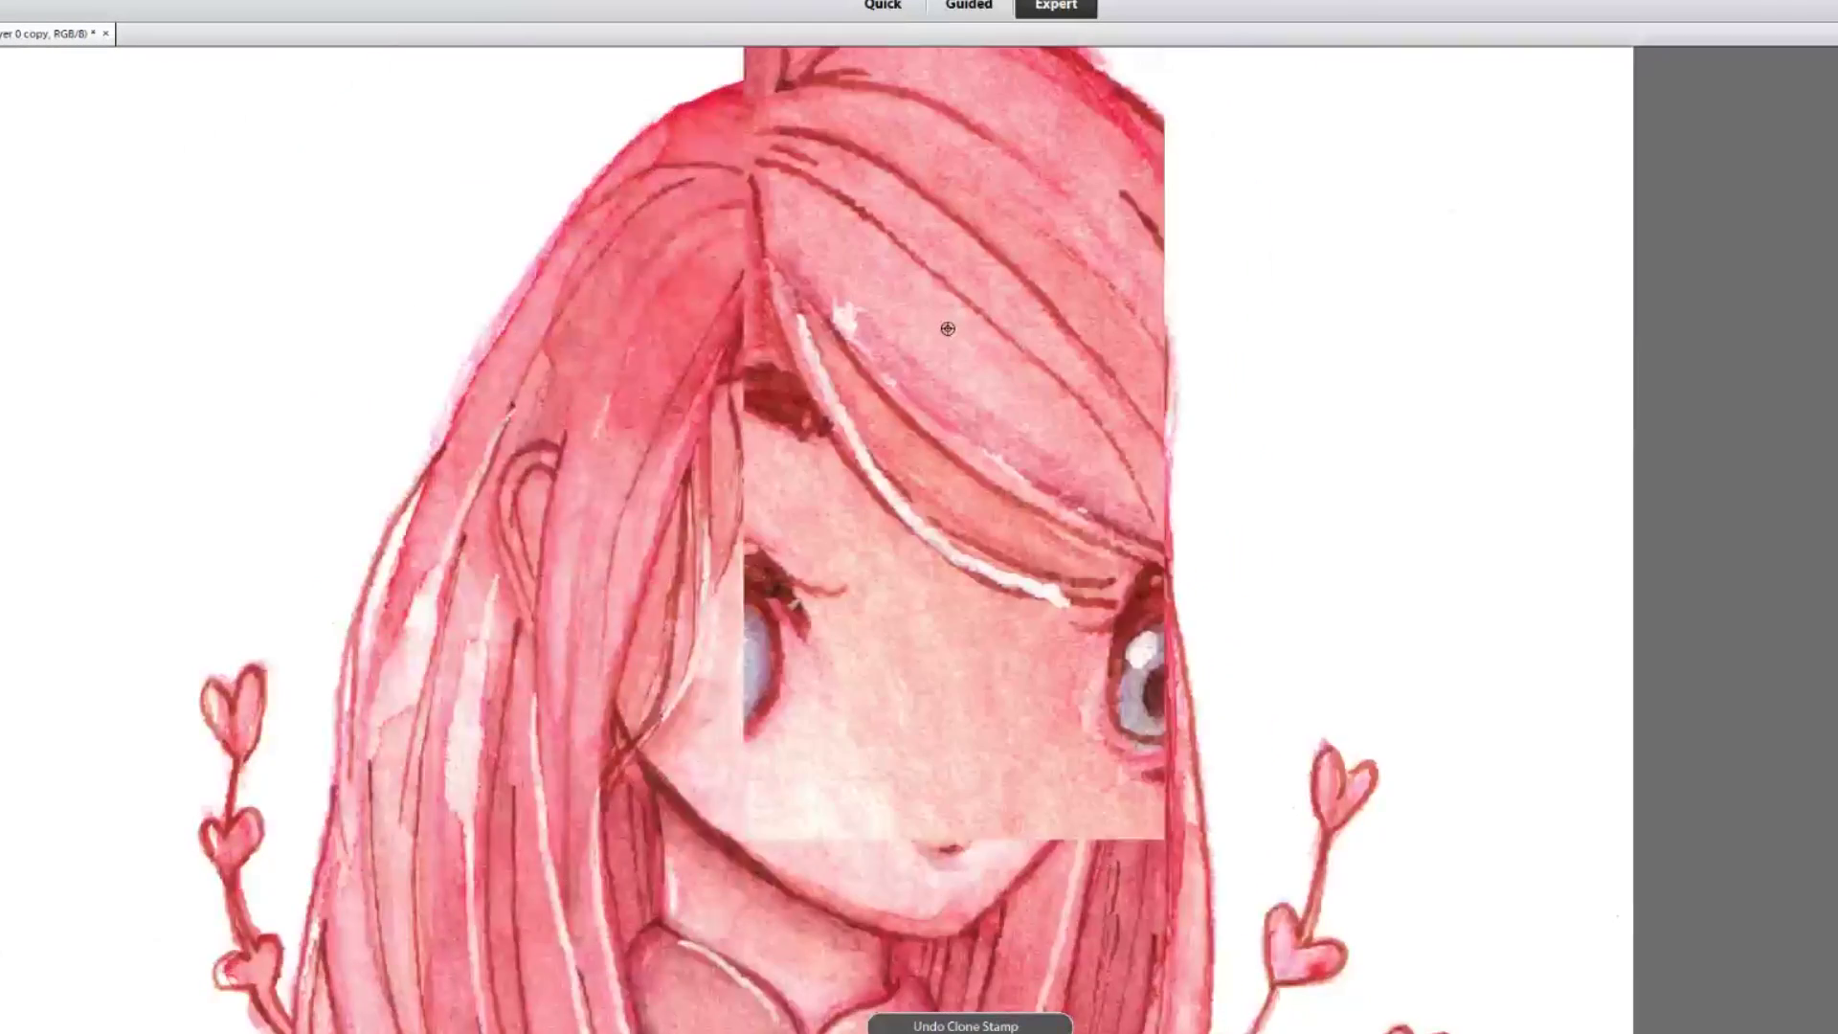
scroll(947, 328, "up", 1)
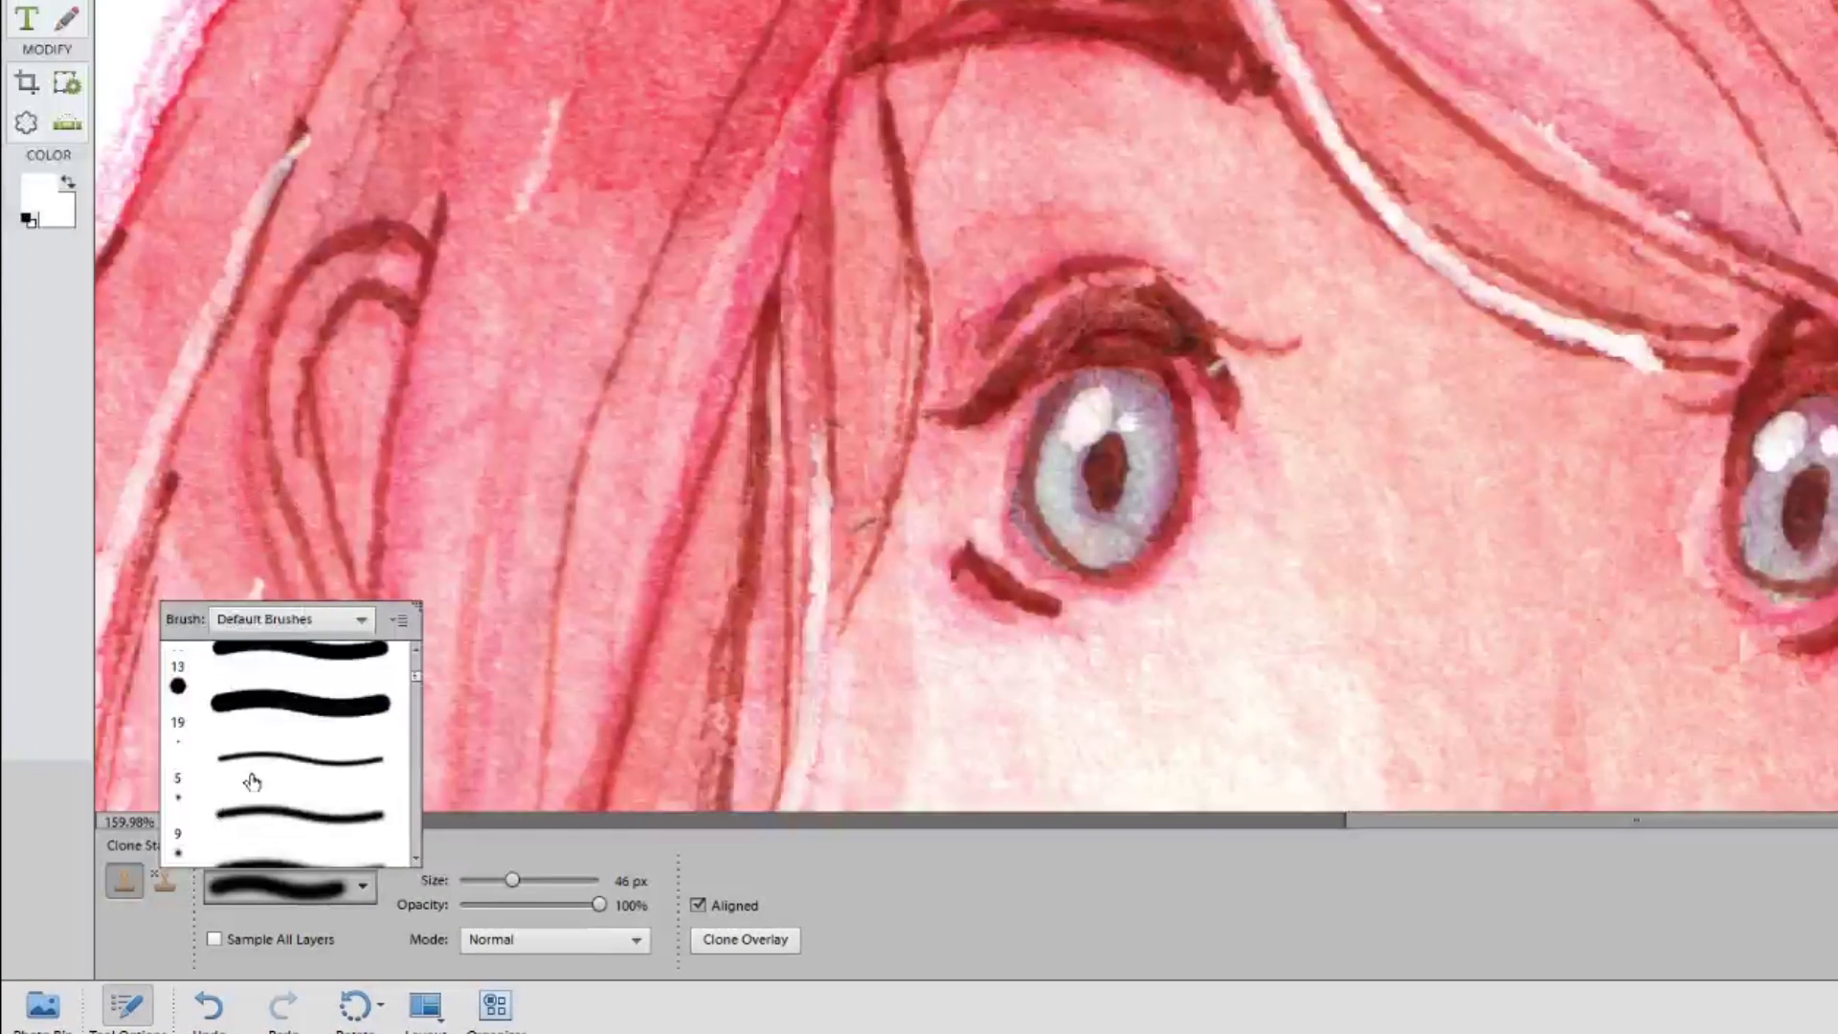
scroll(251, 782, "down", 2)
scroll(260, 771, "up", 3)
left_click(266, 900)
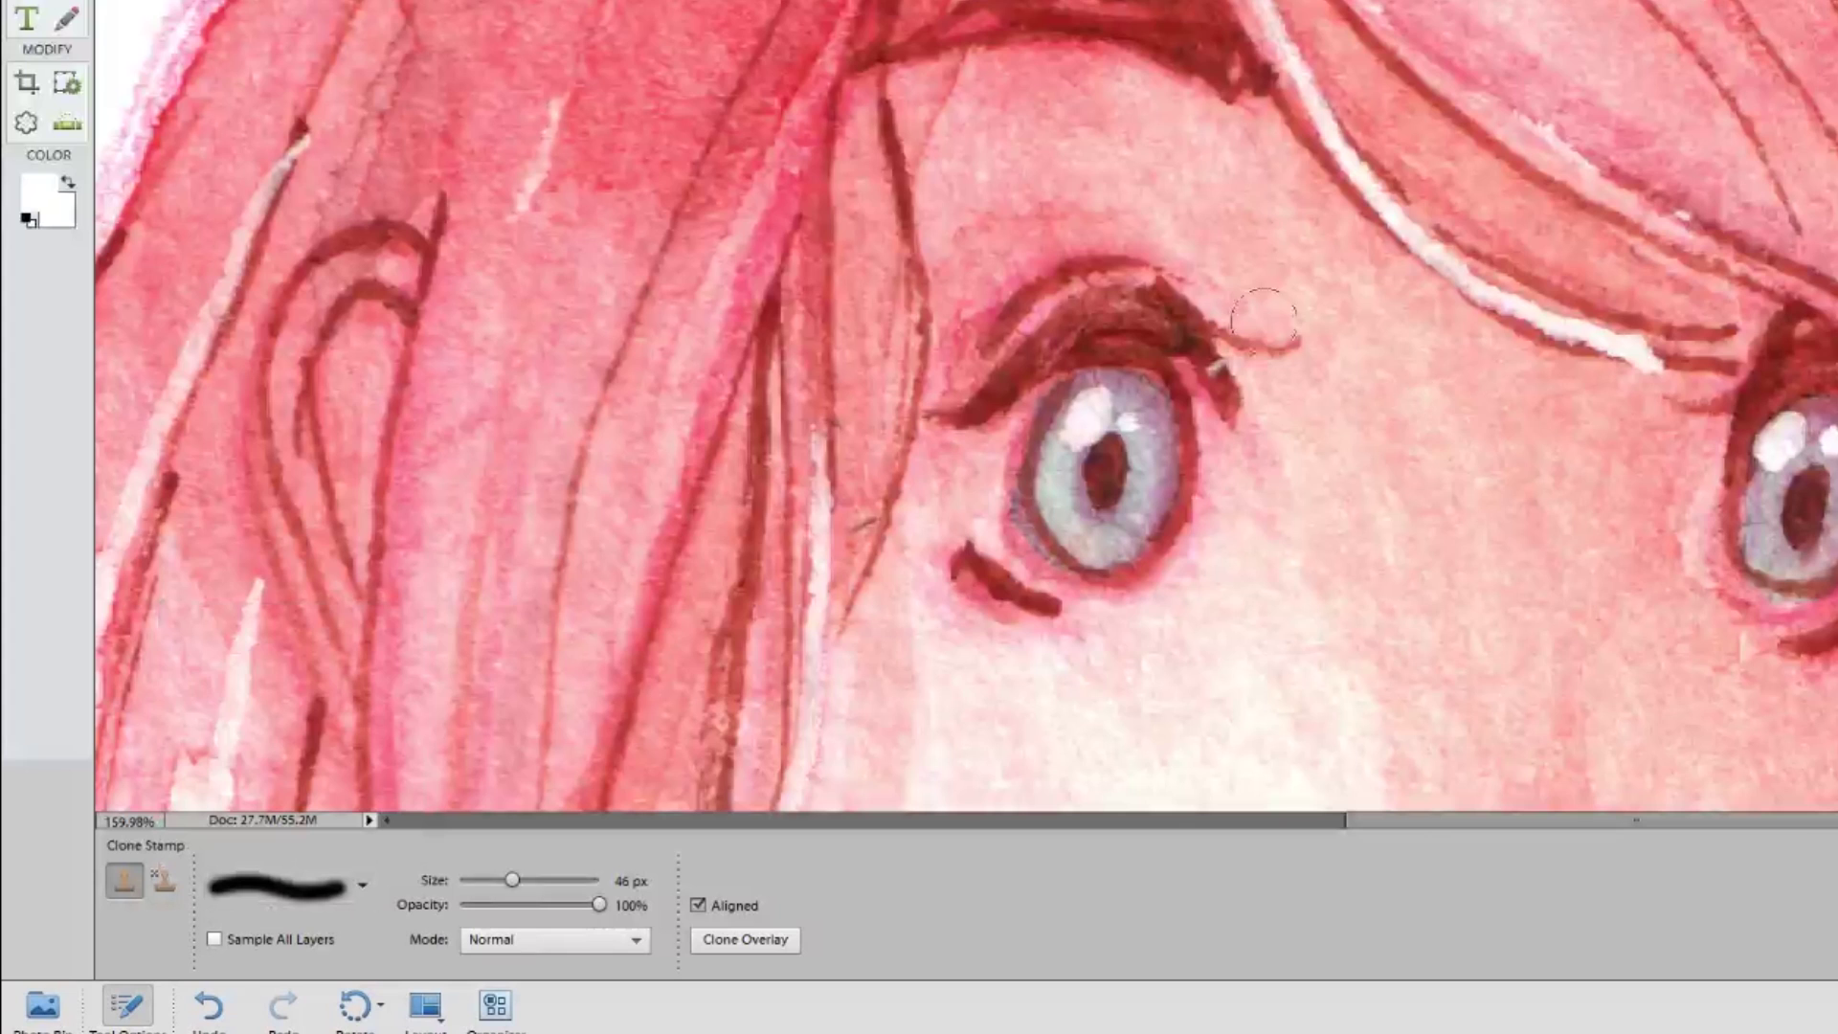
Sample clean paper below the painting and clone it over the handwritten signature beneath the roses
scroll(1694, 72, "down", 8)
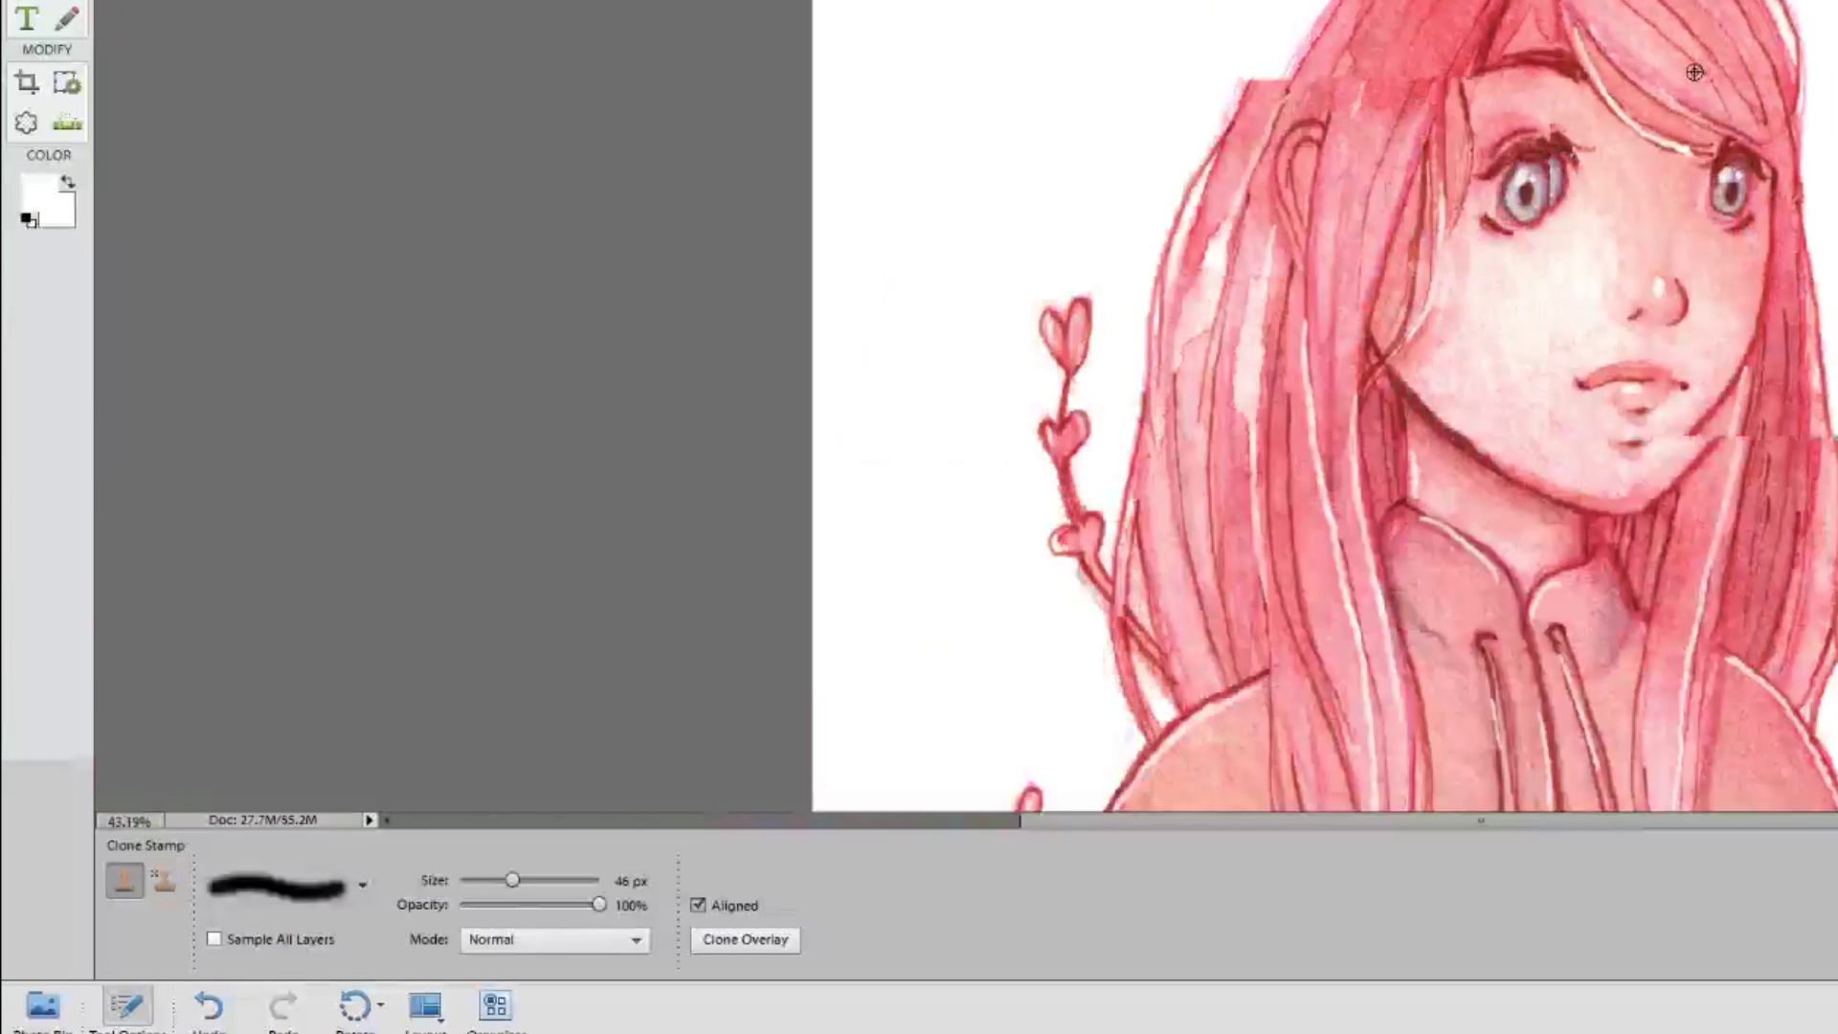
scroll(1694, 72, "down", 6)
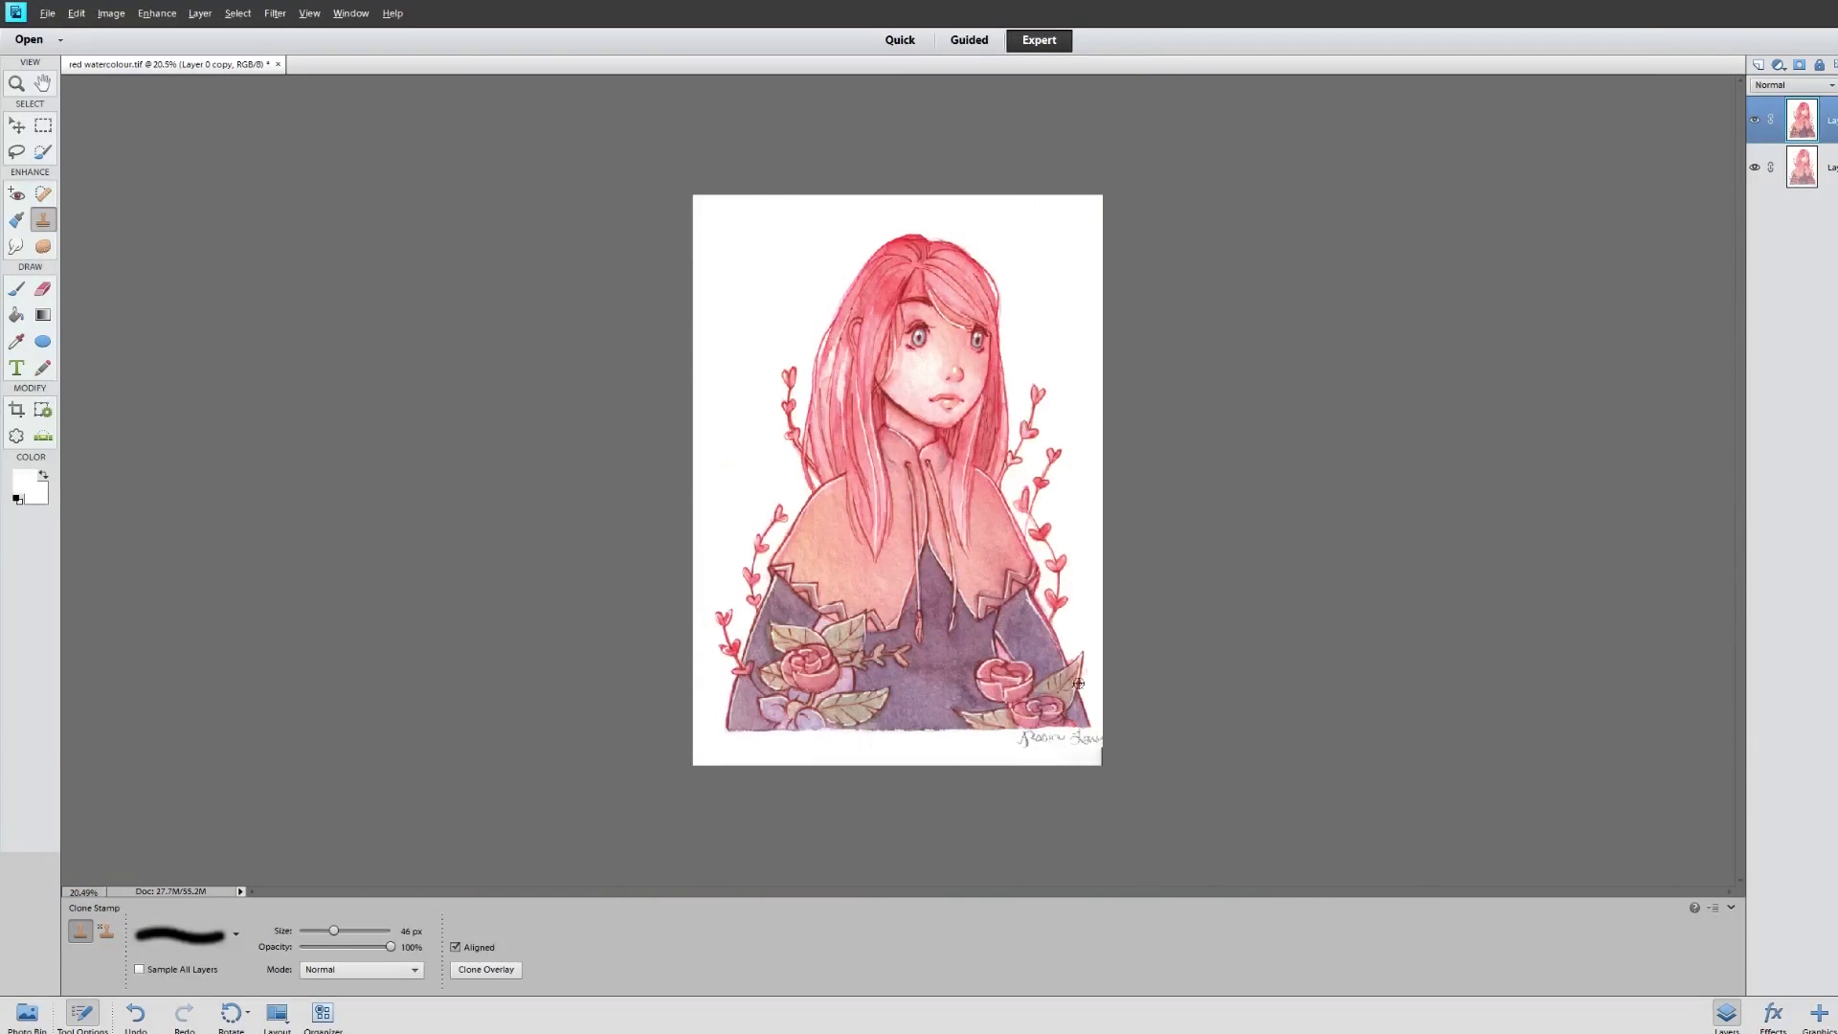
scroll(1608, 574, "up", 4)
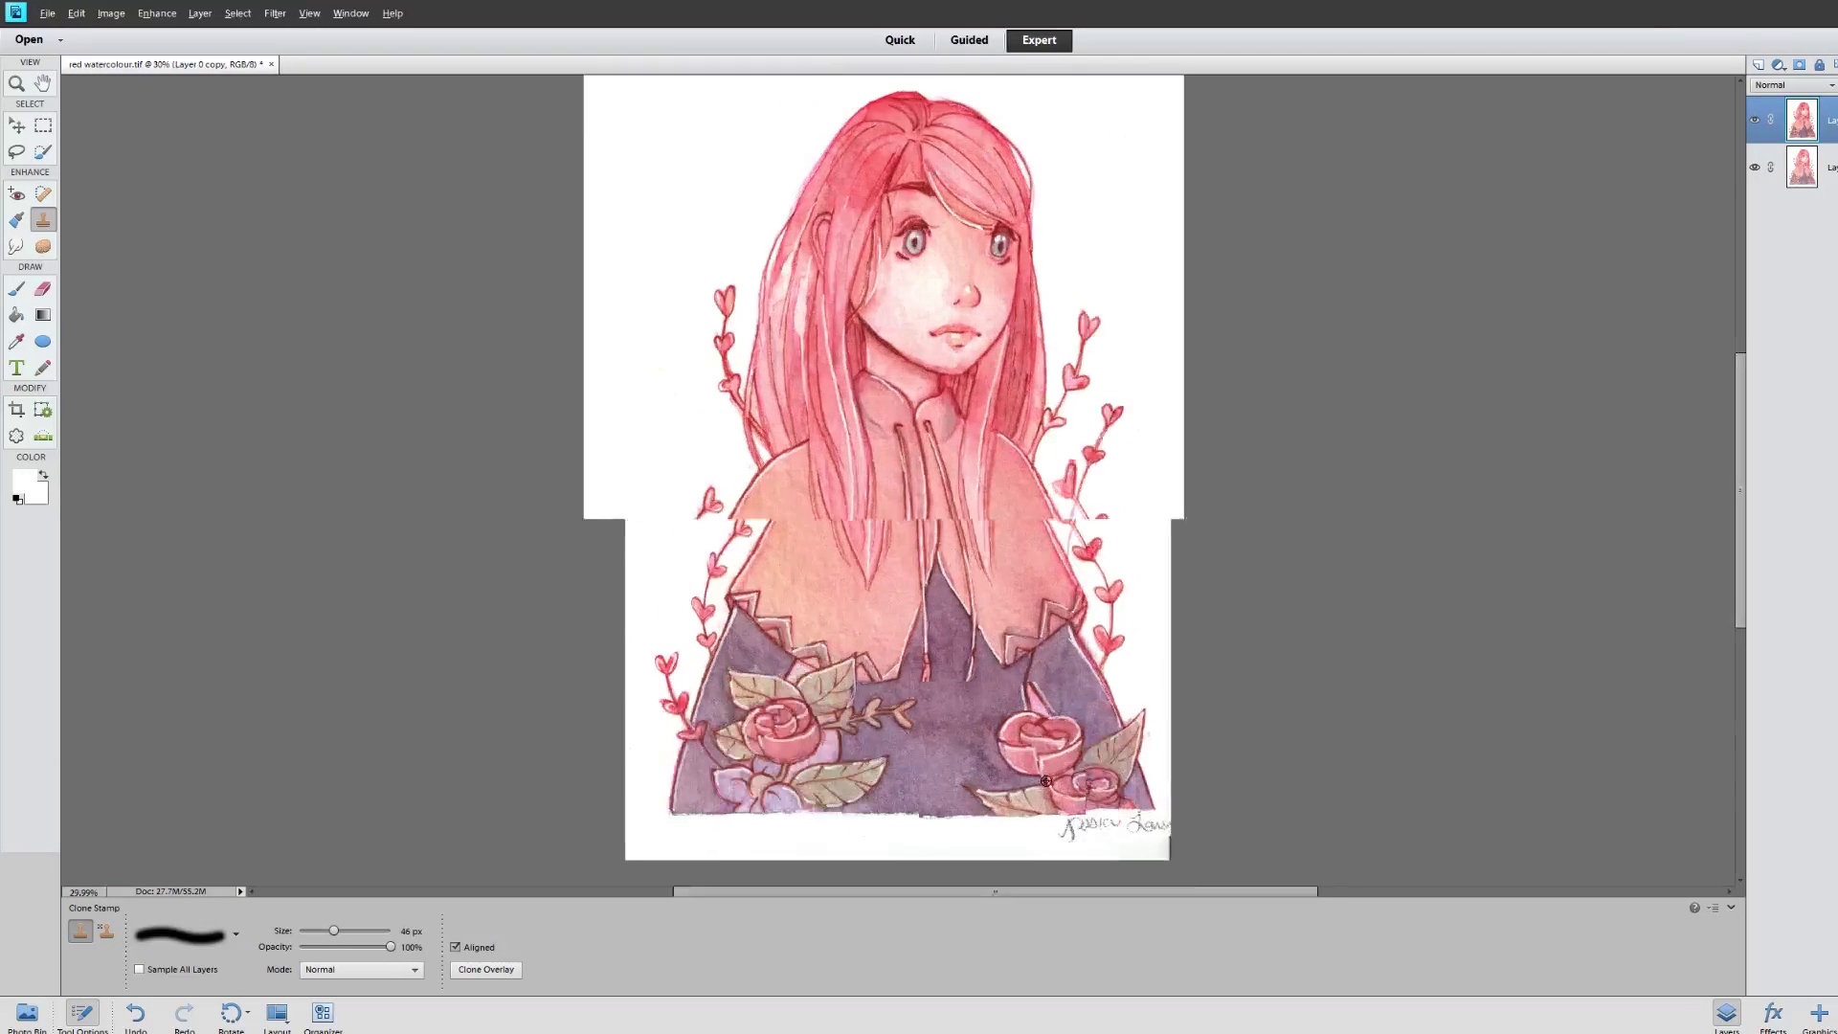
scroll(1213, 812, "up", 3)
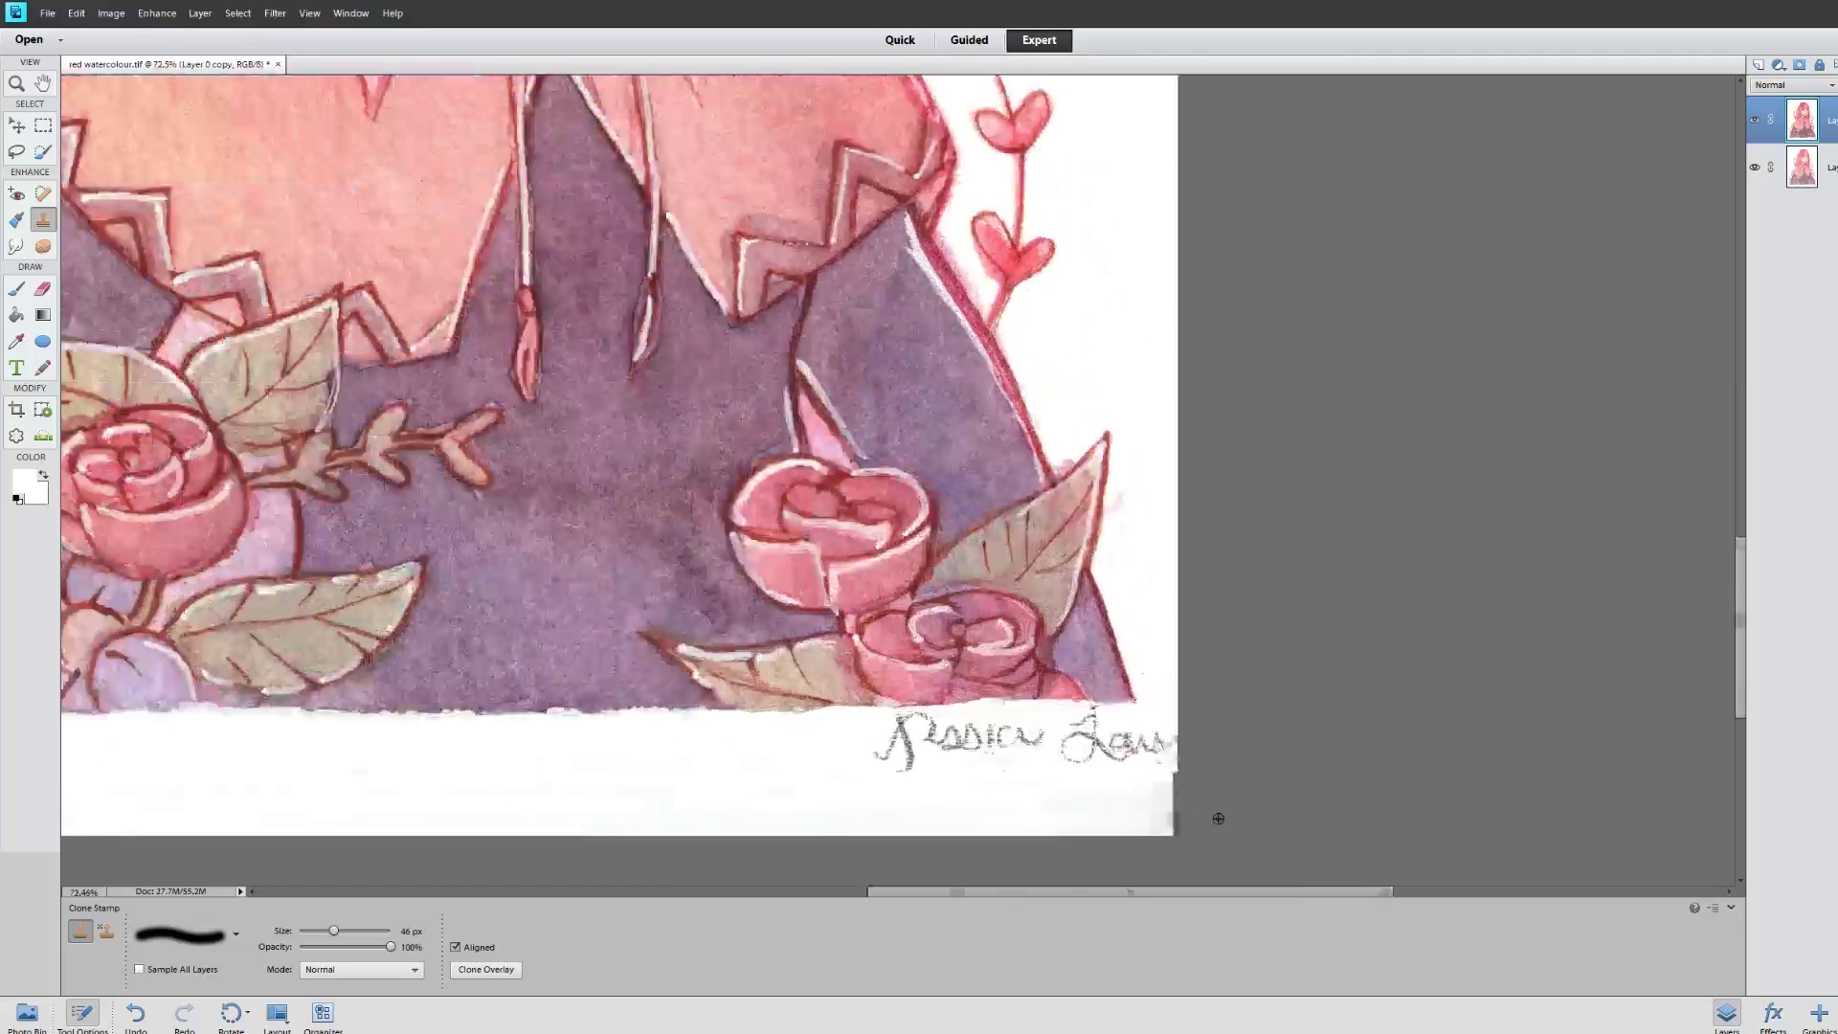
scroll(1217, 819, "up", 1)
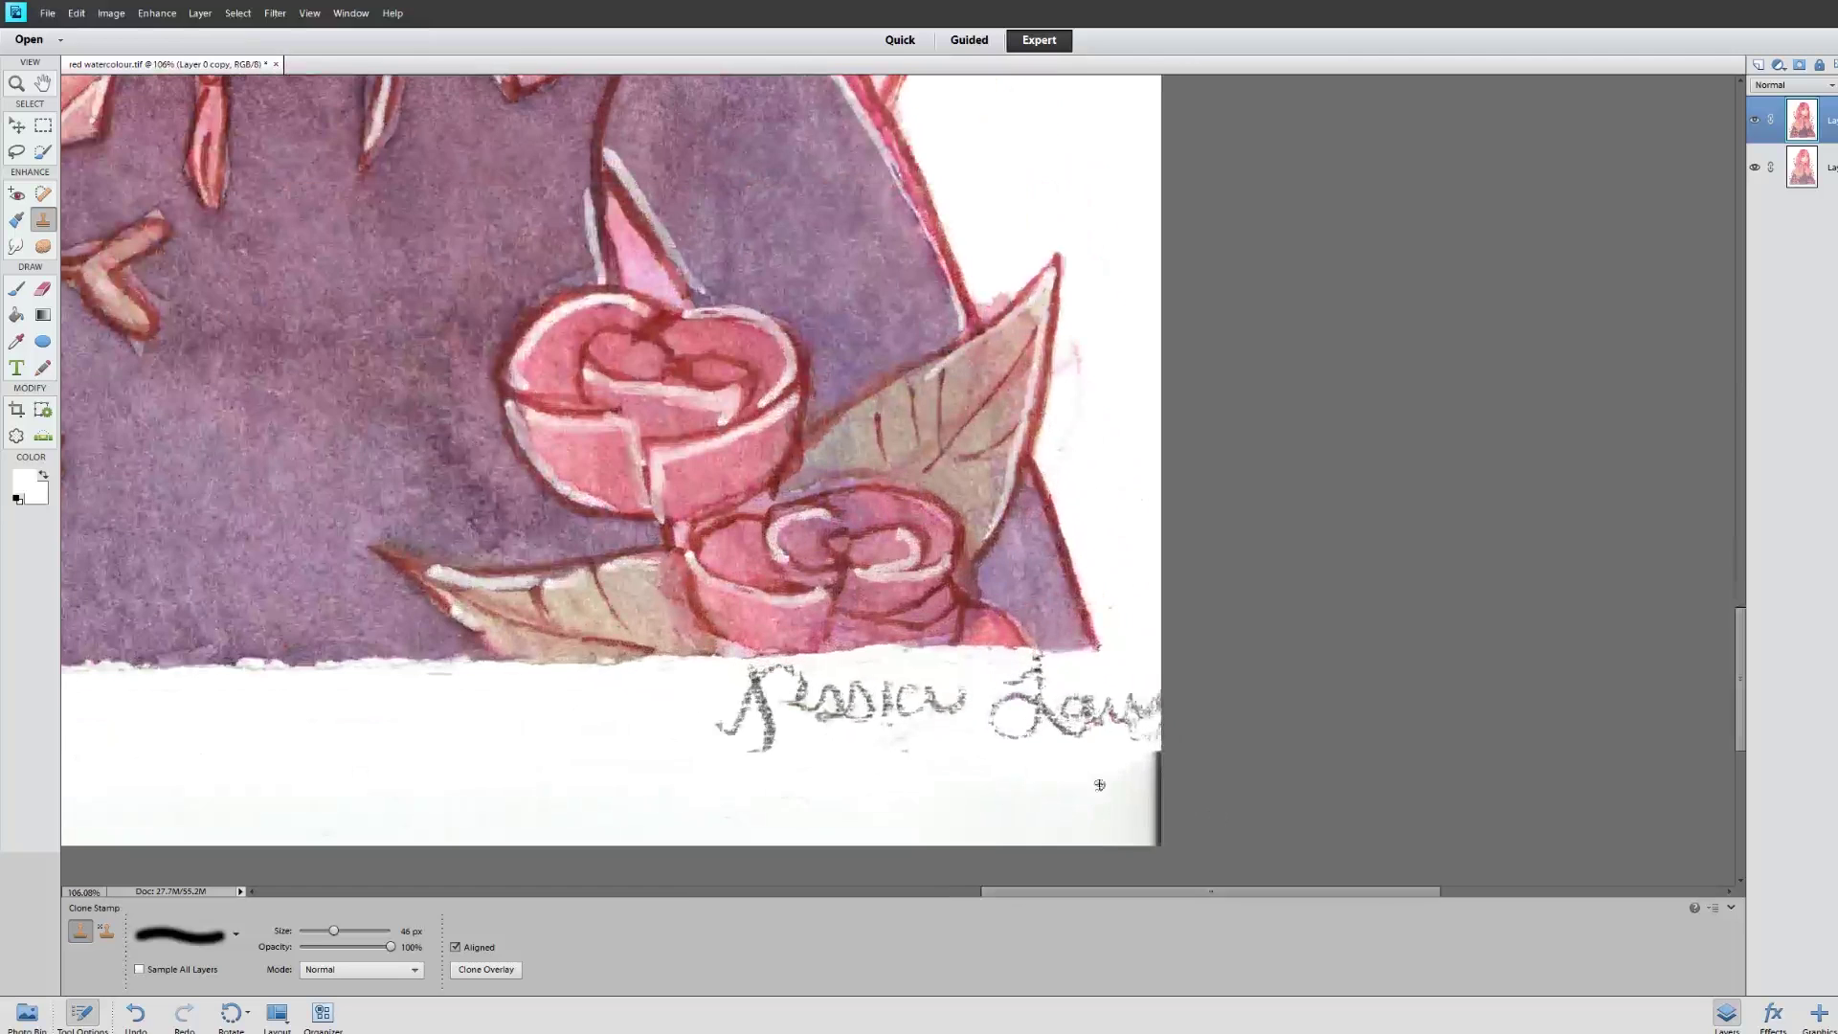
left_click(641, 765, "alt")
mouse_move(728, 733)
left_mouse_down()
mouse_move(775, 756)
mouse_move(737, 705)
mouse_move(712, 720)
mouse_move(774, 691)
mouse_move(771, 672)
mouse_move(823, 702)
mouse_move(732, 749)
mouse_move(837, 716)
mouse_move(802, 696)
mouse_move(842, 684)
mouse_move(871, 717)
mouse_move(875, 696)
mouse_move(890, 710)
mouse_move(914, 689)
mouse_move(926, 716)
mouse_move(966, 715)
left_mouse_up()
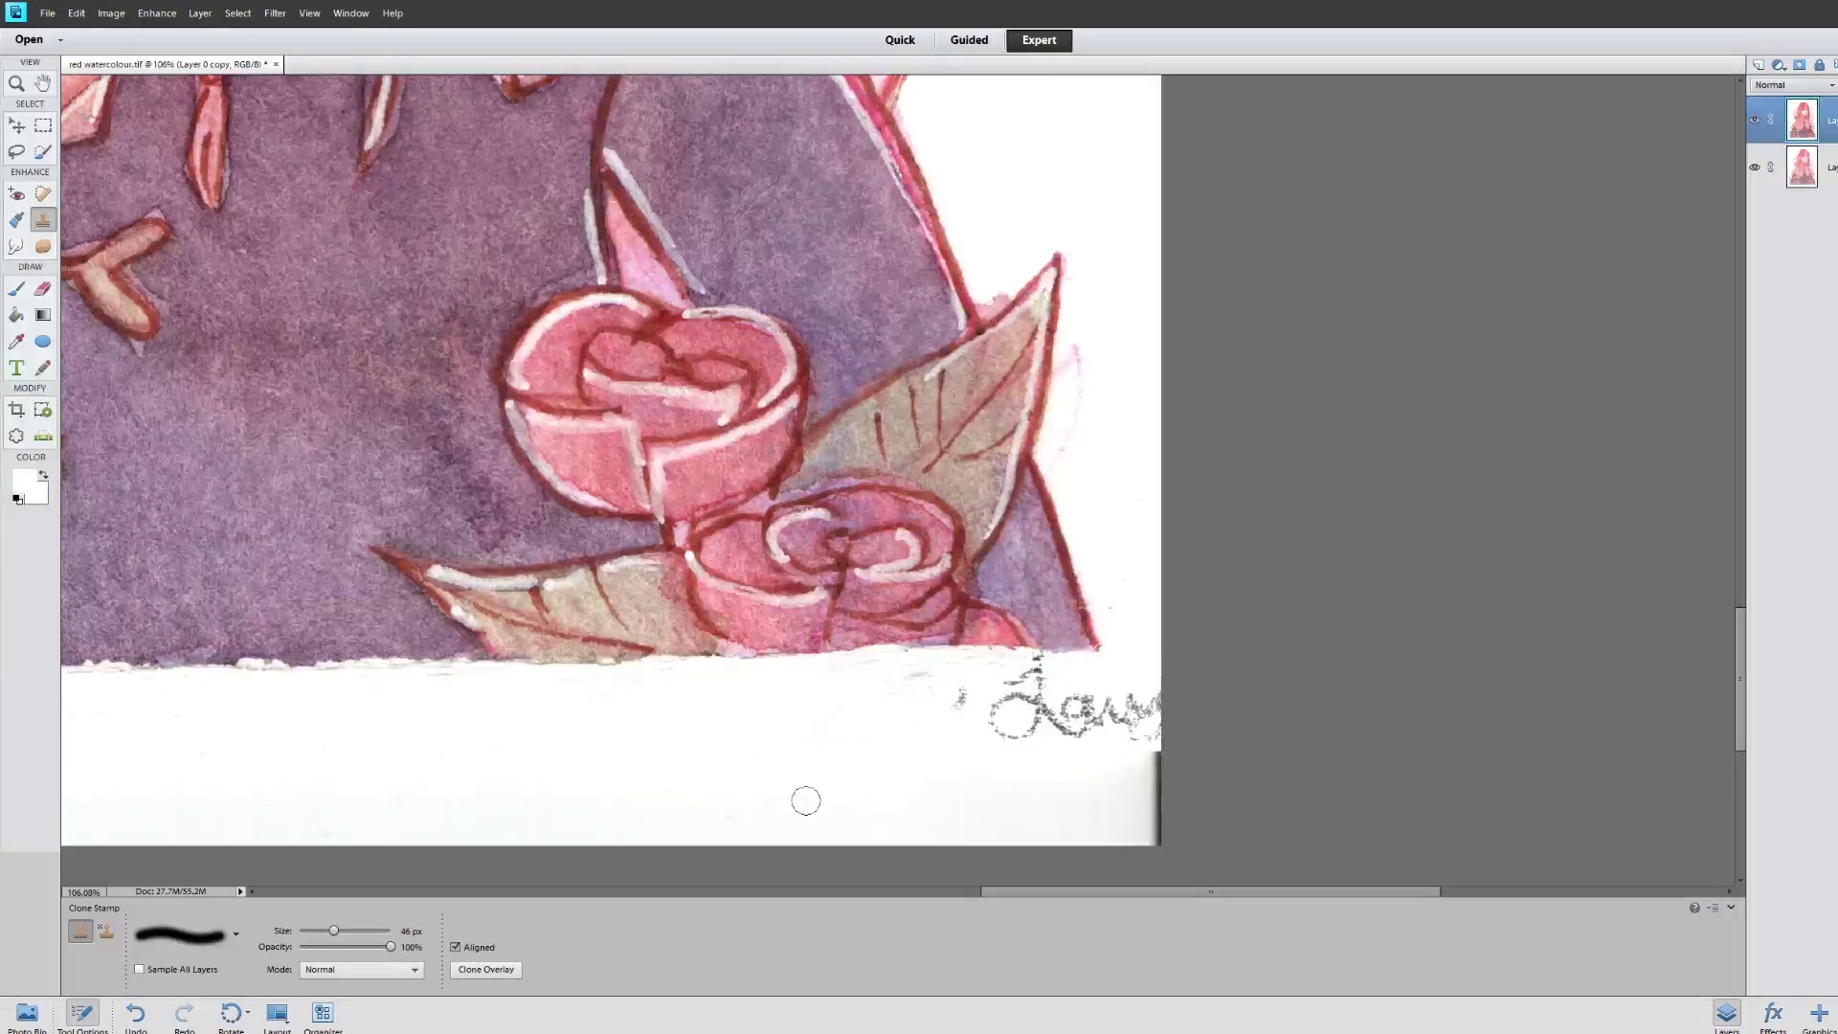
left_click_drag(966, 707, 962, 693)
Clone clean paper over the pink smudge beside the right leaf and the shadowed lower-right corner of the scan
left_click_drag(1065, 450, 1086, 281)
mouse_move(1077, 364)
left_mouse_down()
mouse_move(1070, 443)
mouse_move(1073, 350)
mouse_move(1067, 380)
left_mouse_up()
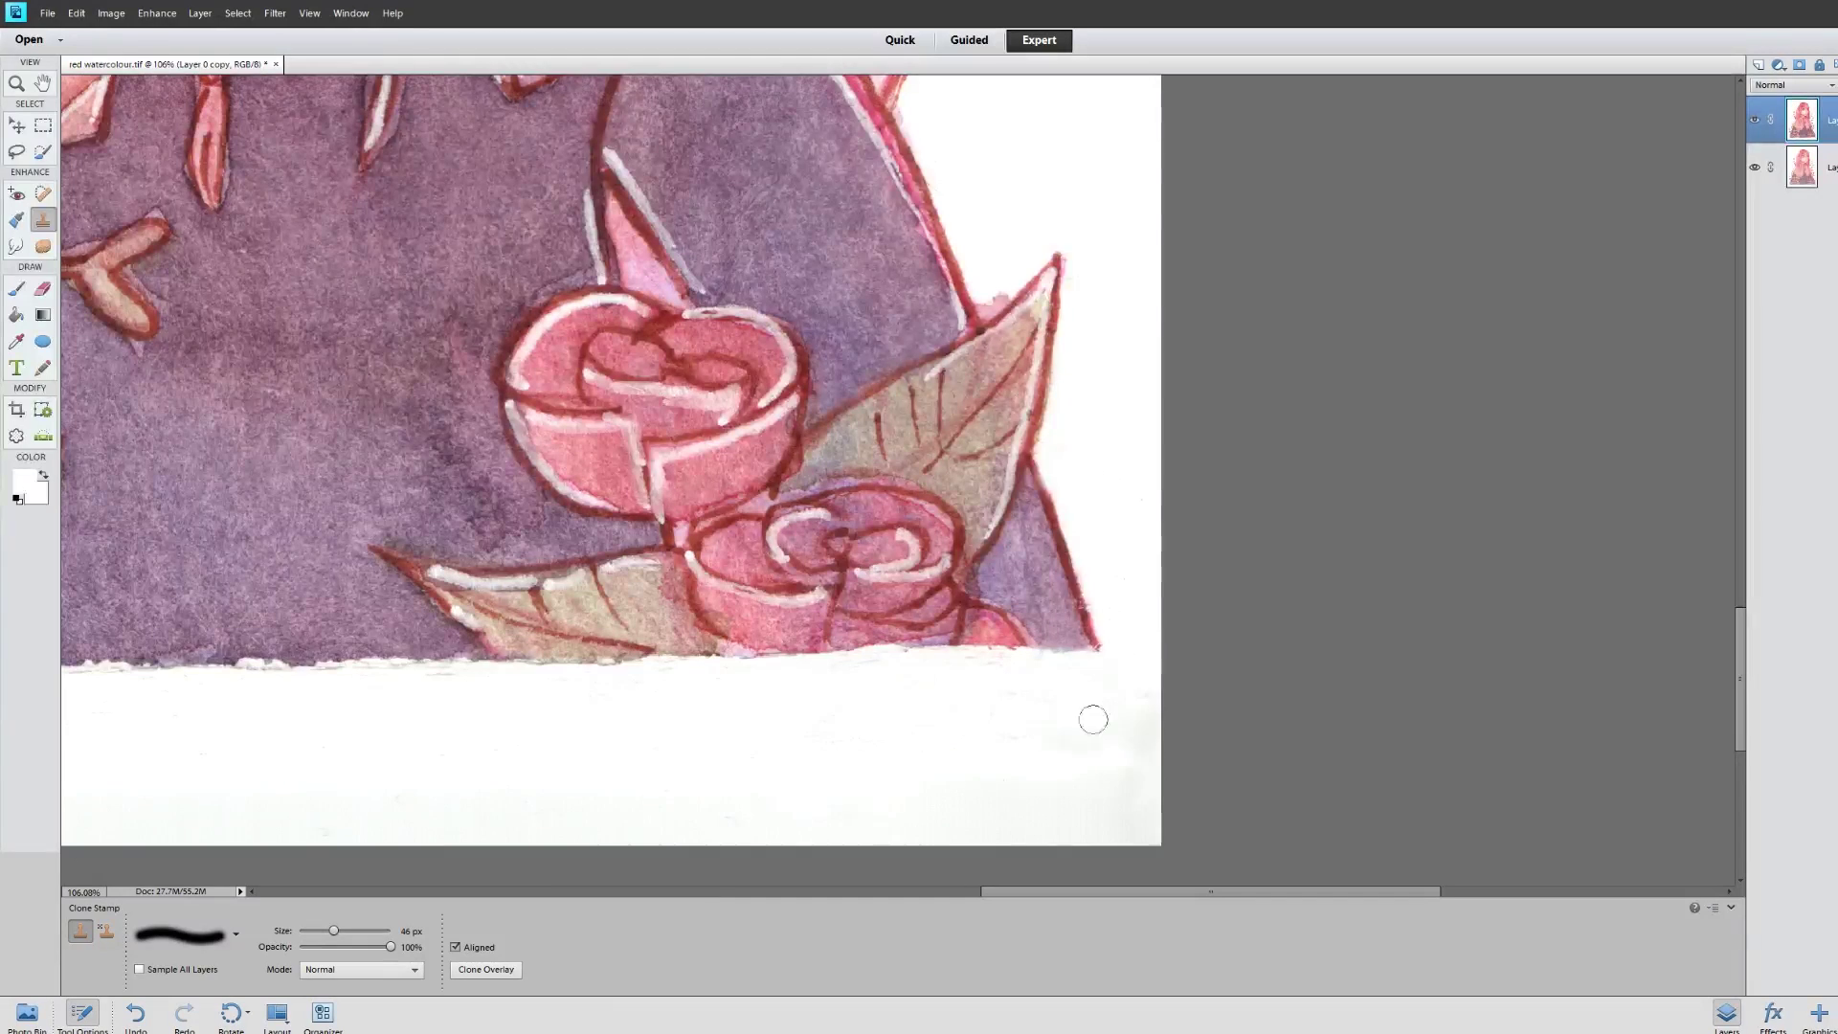
mouse_move(1091, 718)
left_mouse_down()
mouse_move(1146, 713)
mouse_move(1124, 805)
left_mouse_up()
left_click(1138, 605, "alt")
scroll(1145, 816, "up", 5)
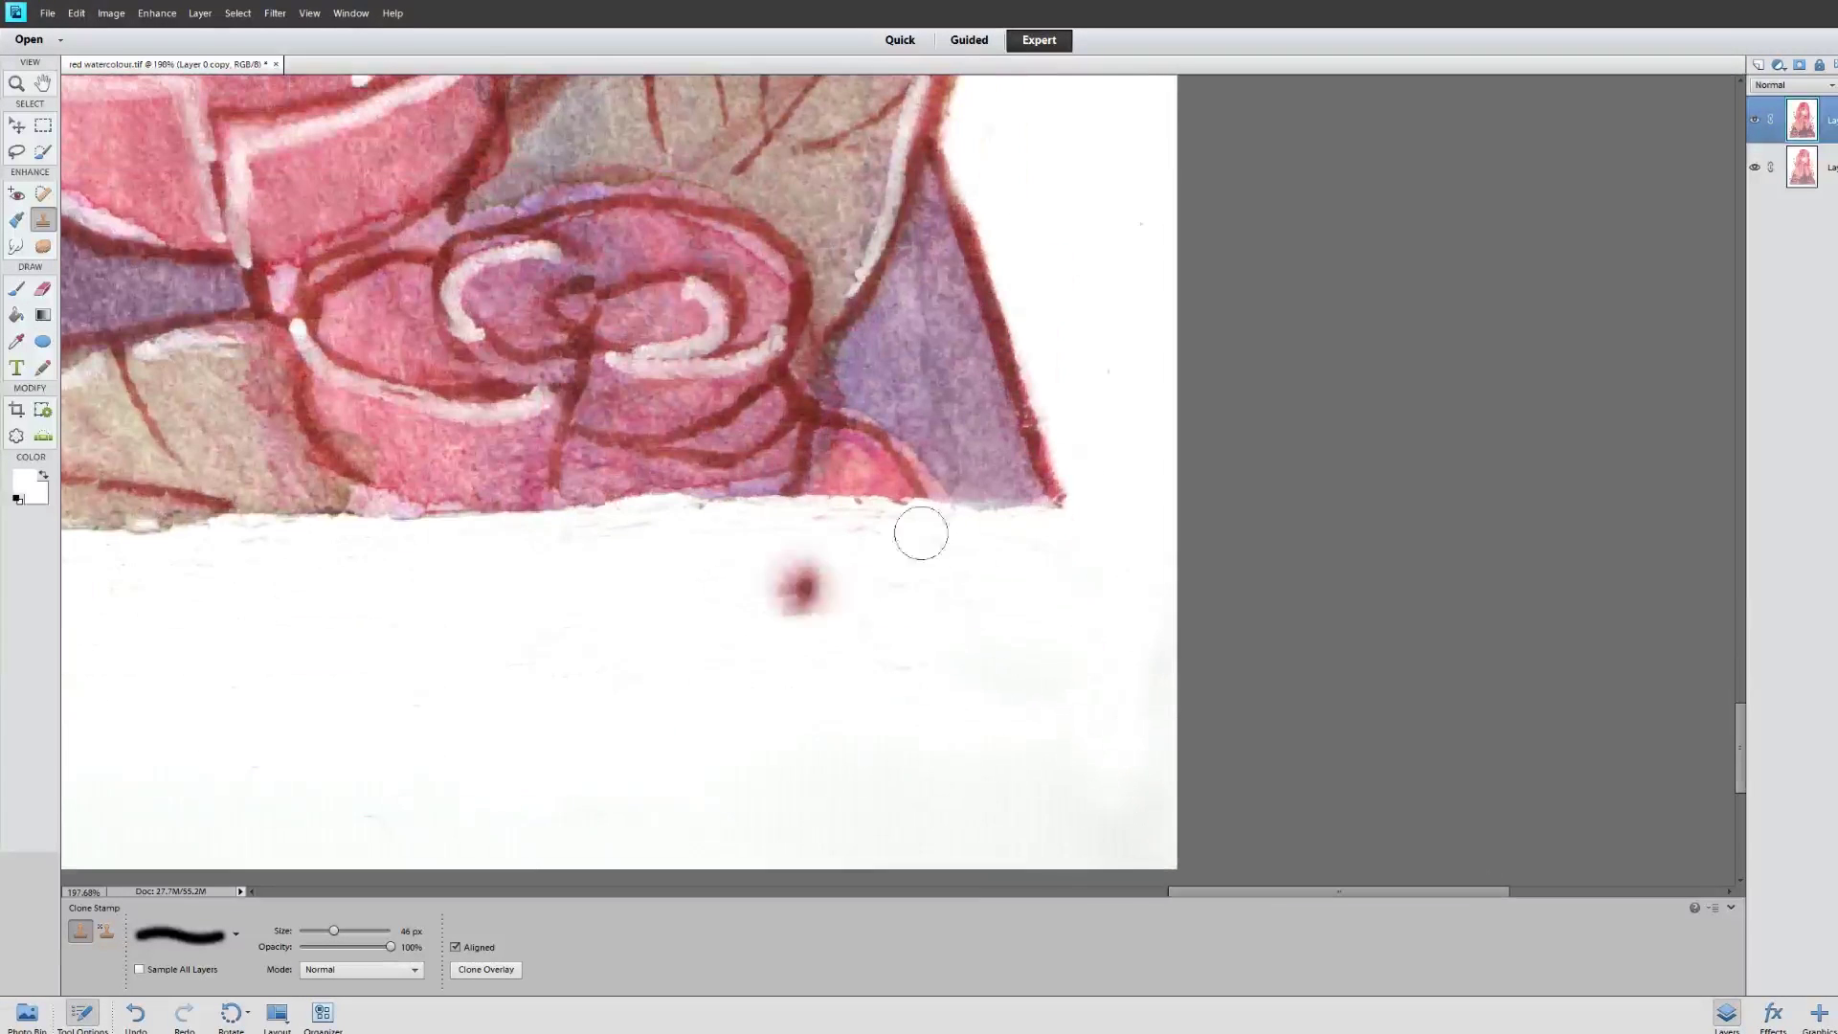
Sample clean paper and clone it over the yellowish stain and small speck in the blank area beside the left heart branches
scroll(1007, 631, "down", 8)
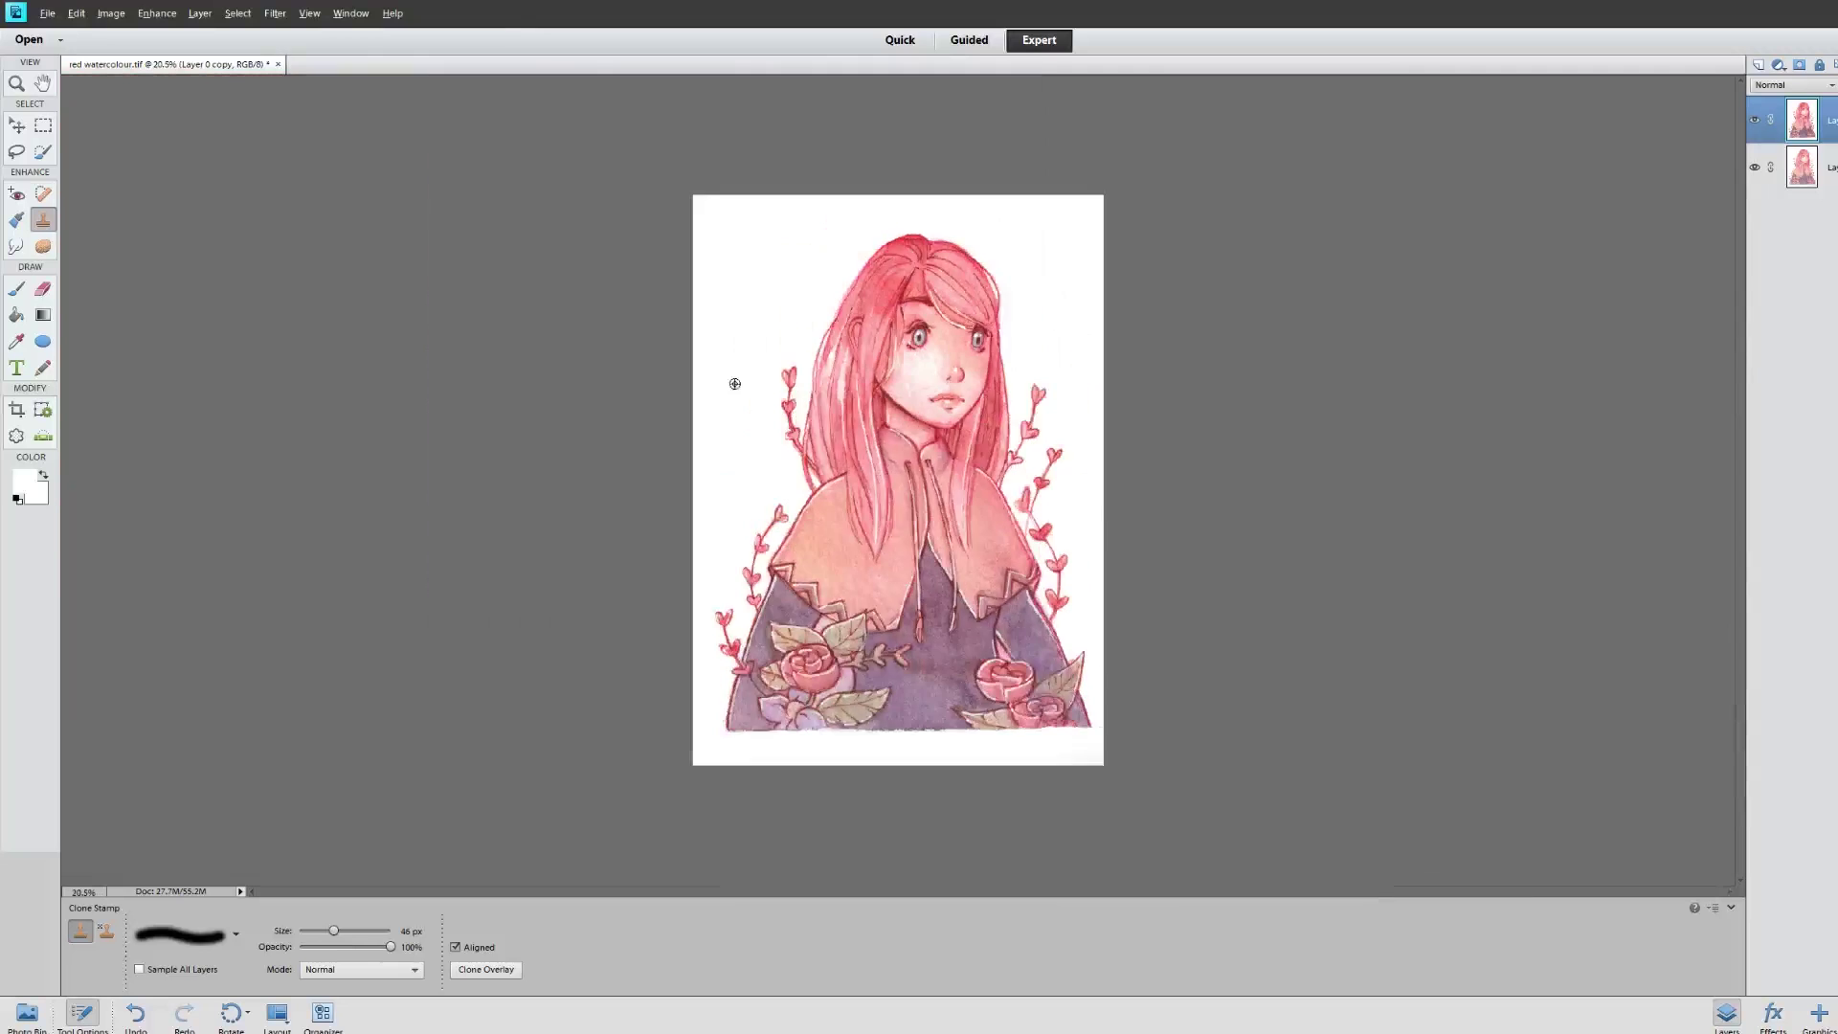
scroll(769, 471, "up", 4)
scroll(775, 496, "down", 3)
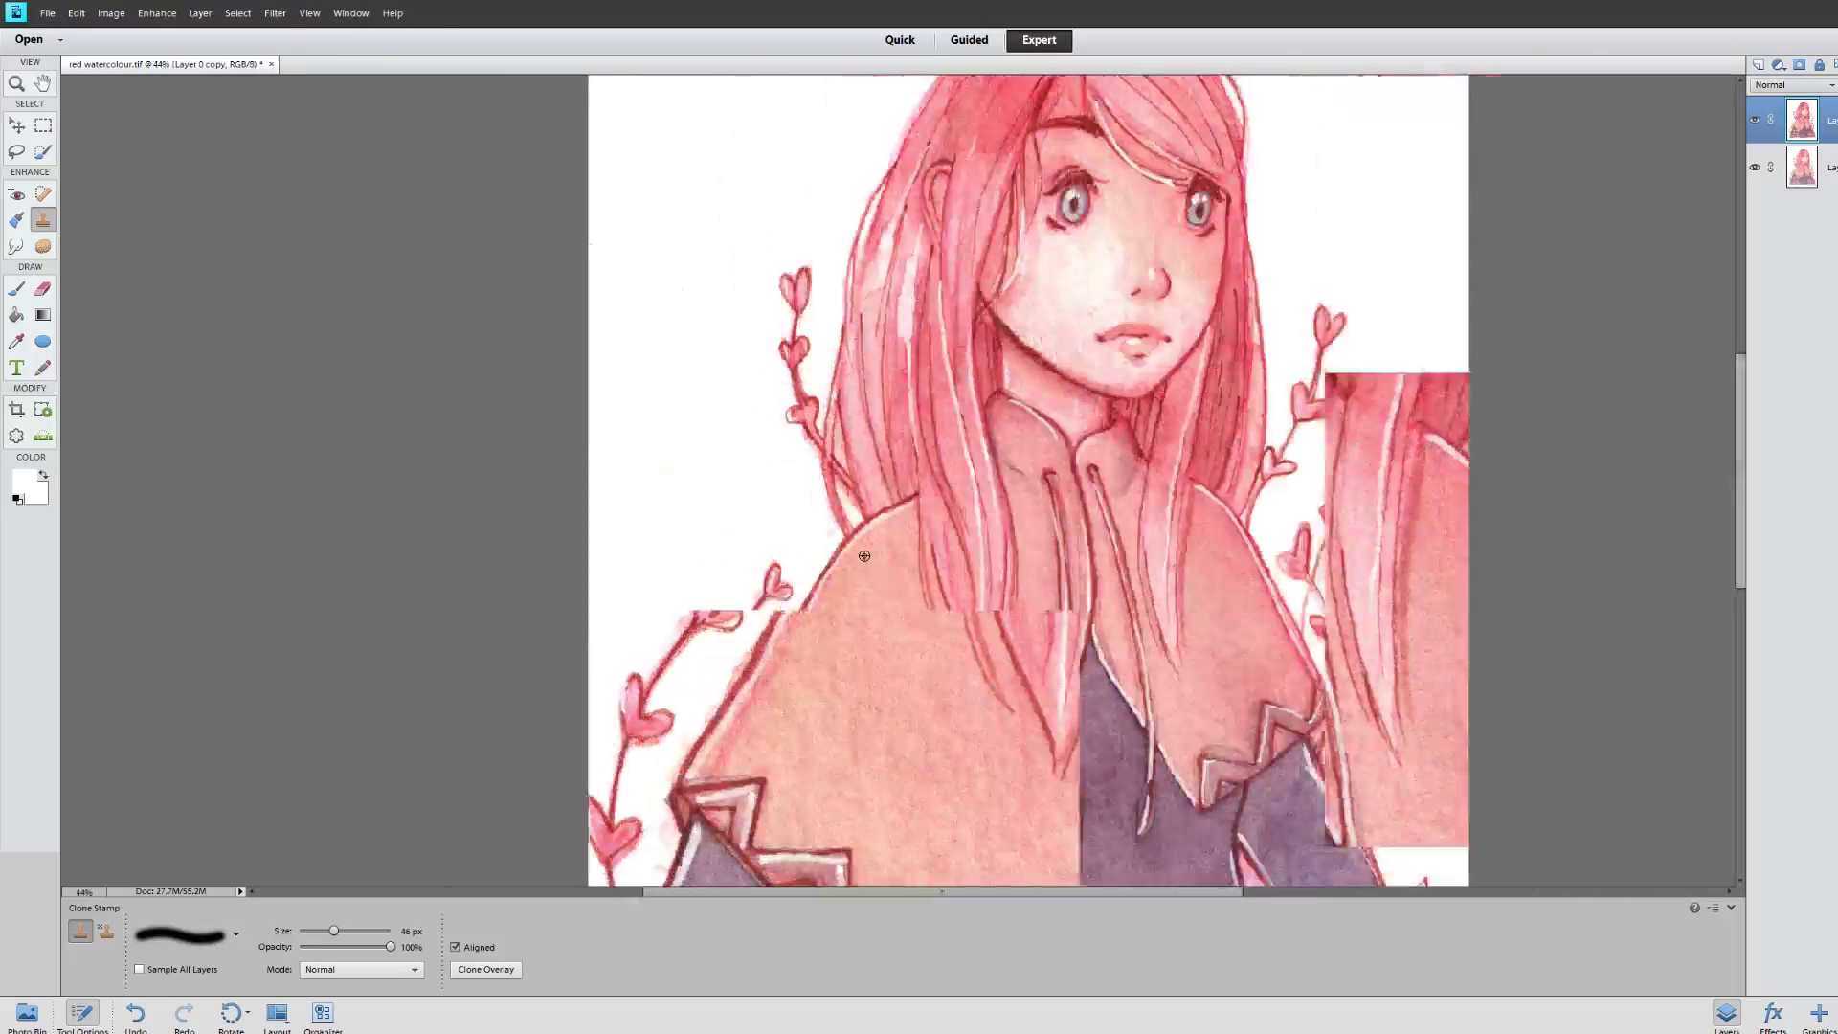
scroll(628, 456, "up", 5)
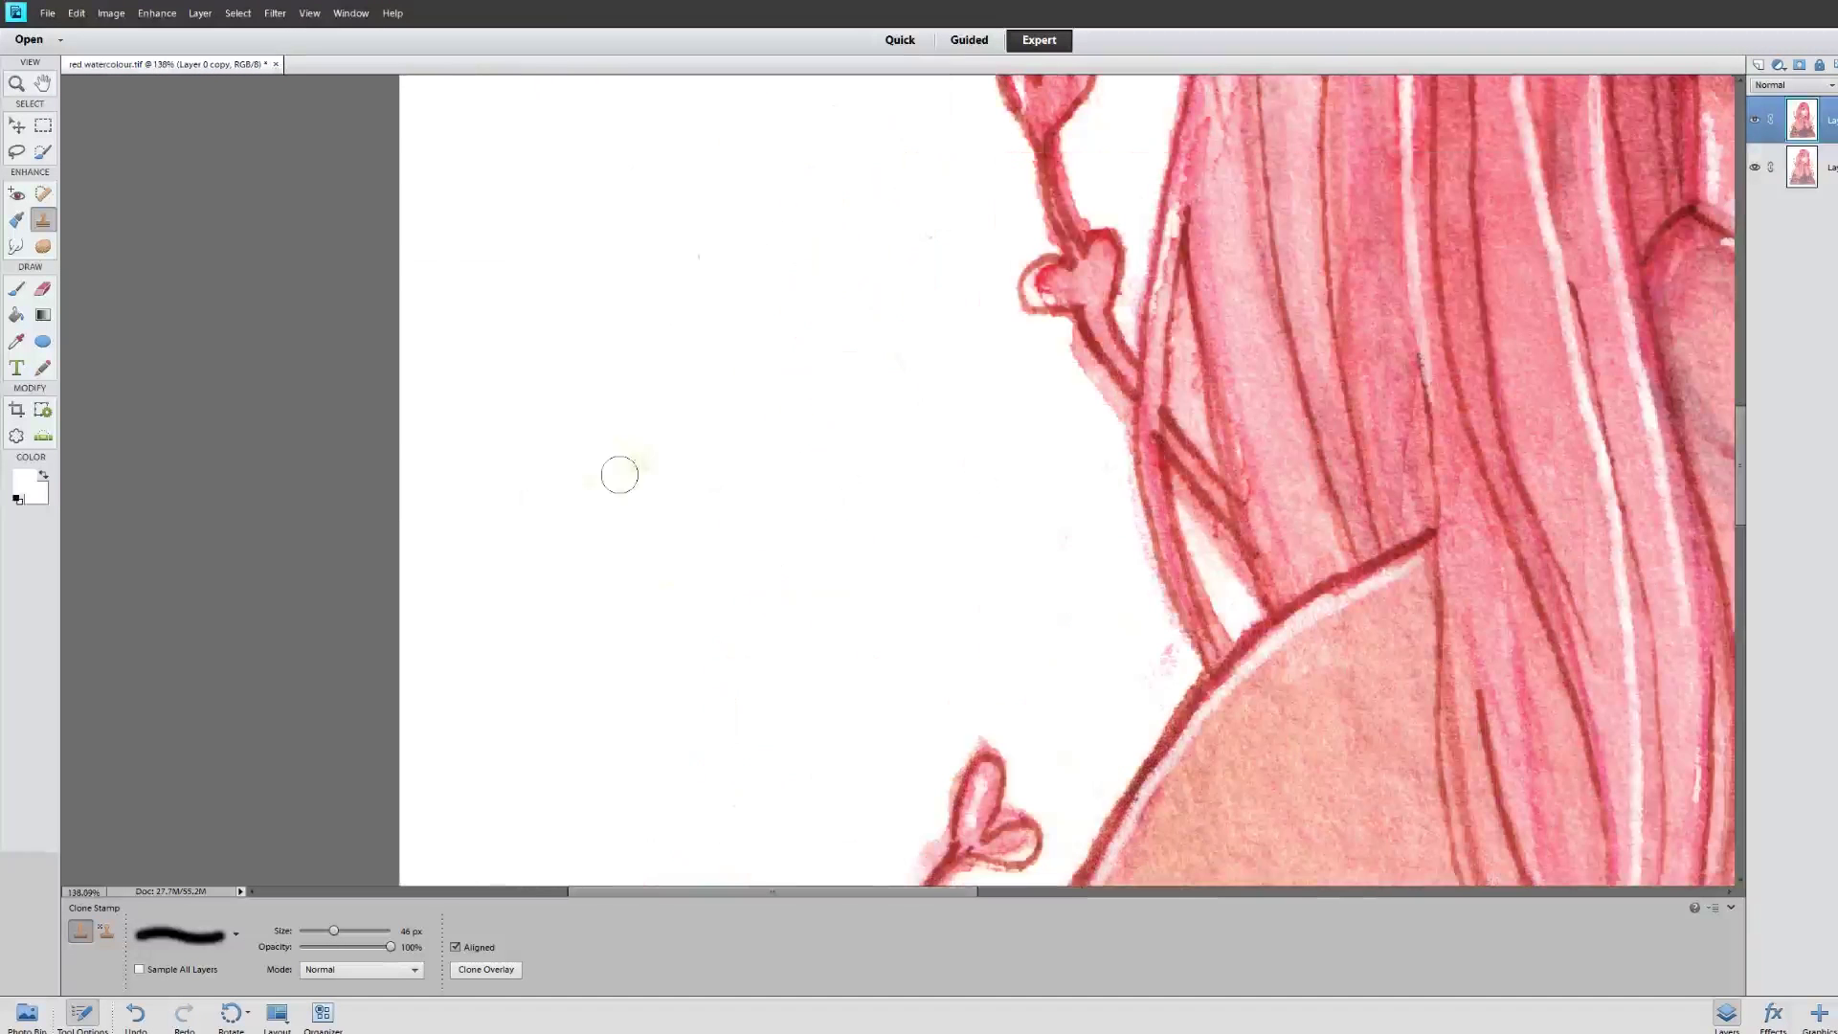
left_click(678, 337, "alt")
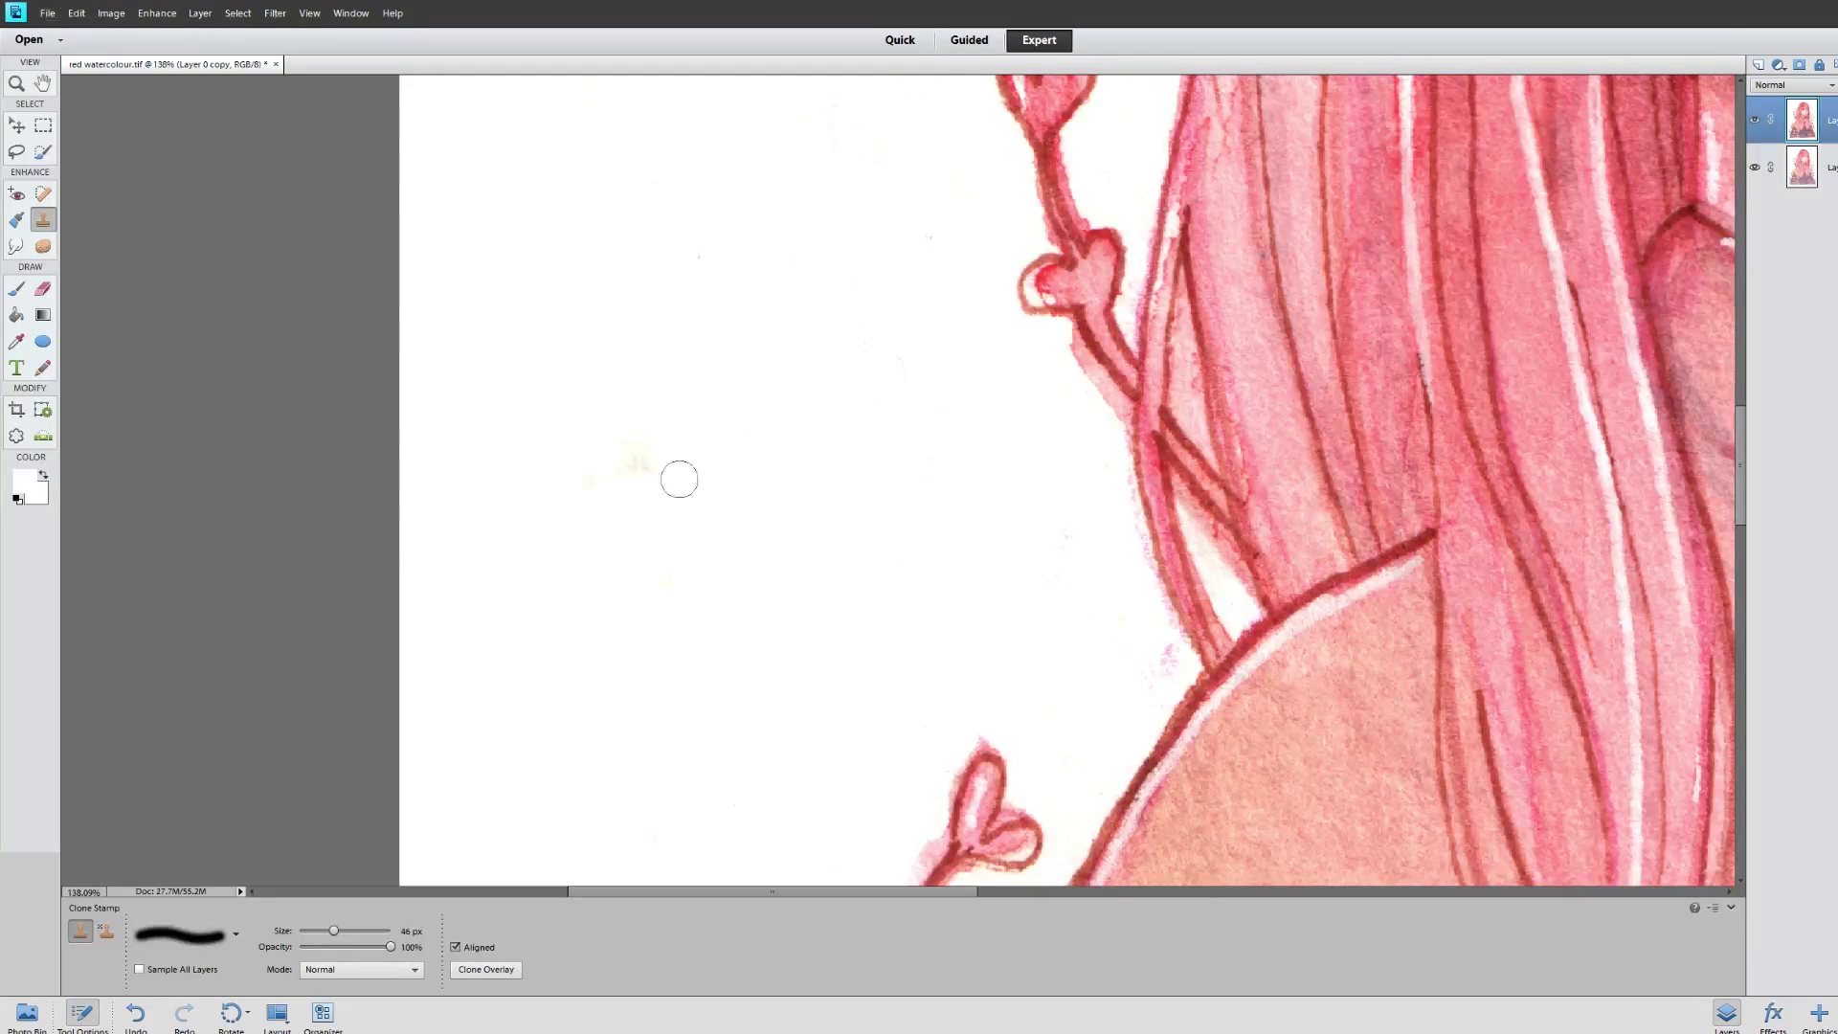
mouse_move(641, 506)
left_mouse_down()
mouse_move(614, 450)
mouse_move(654, 453)
mouse_move(571, 482)
left_mouse_up()
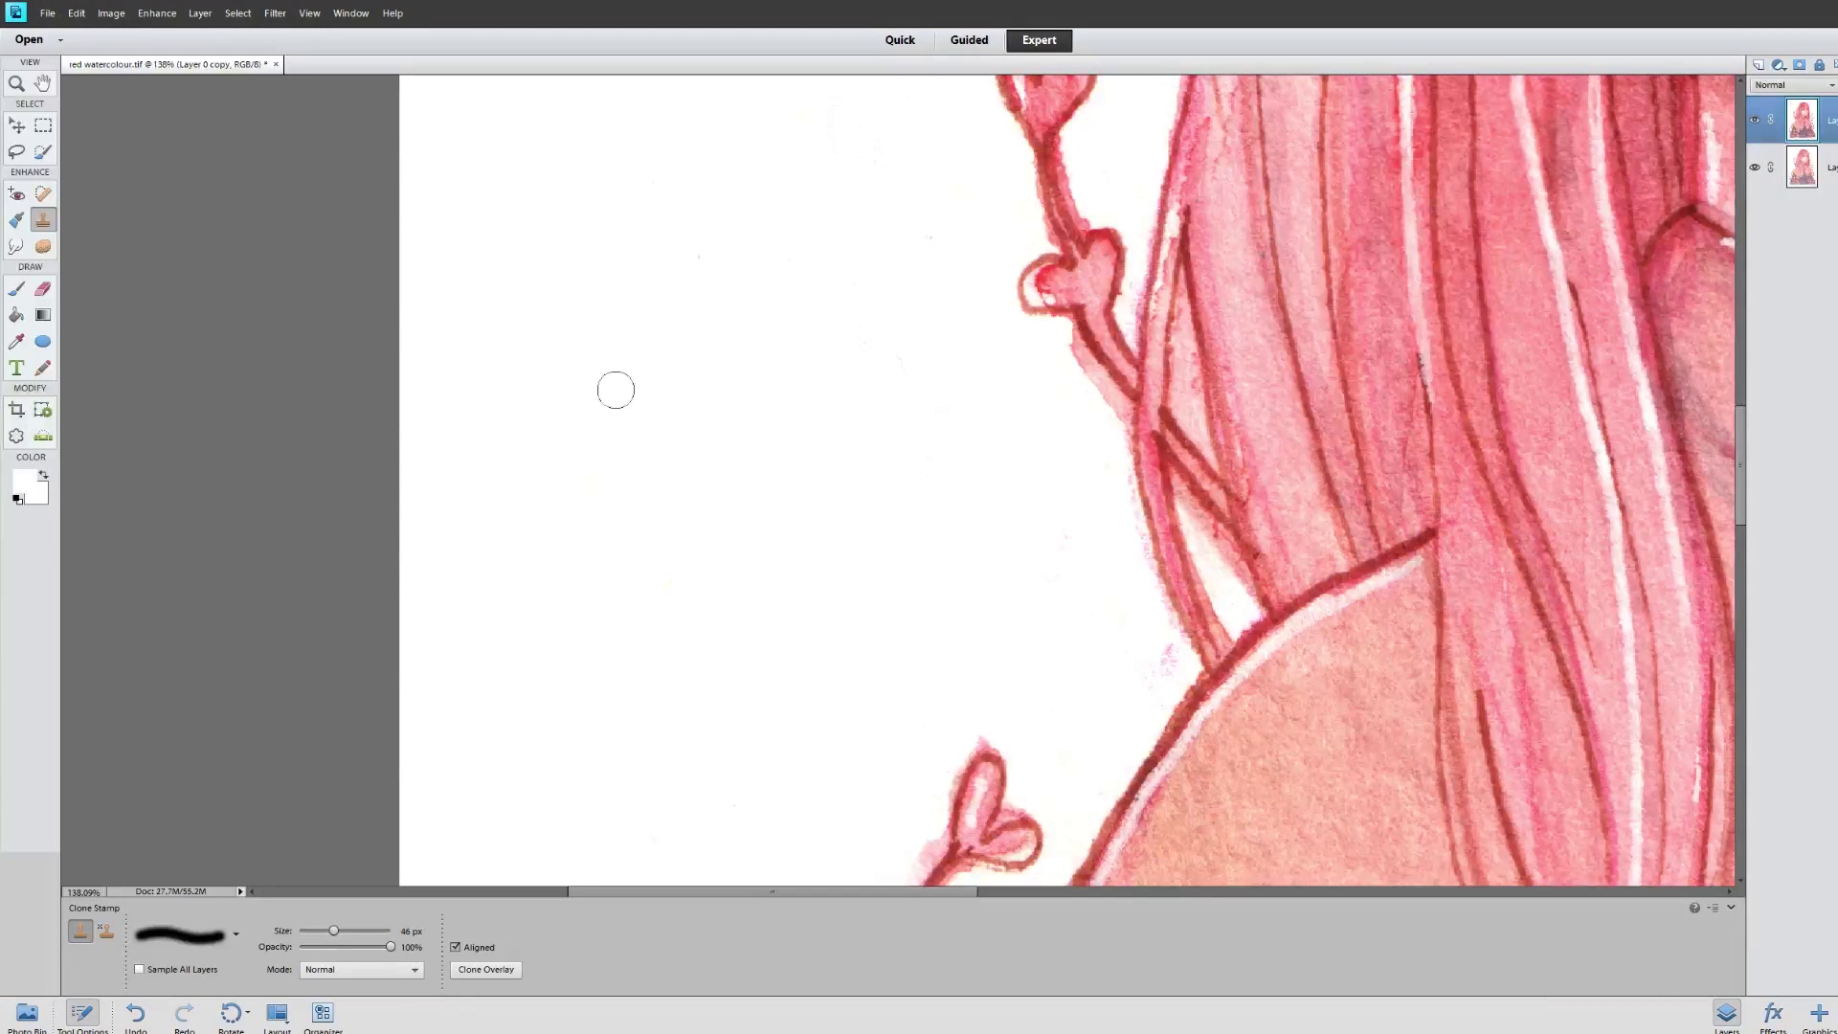
left_click(689, 169, "alt")
left_click_drag(698, 254, 697, 258)
Clone clean paper over the specks on either side of the topmost left heart branch, up to the hair's edge
scroll(1034, 546, "up", 5)
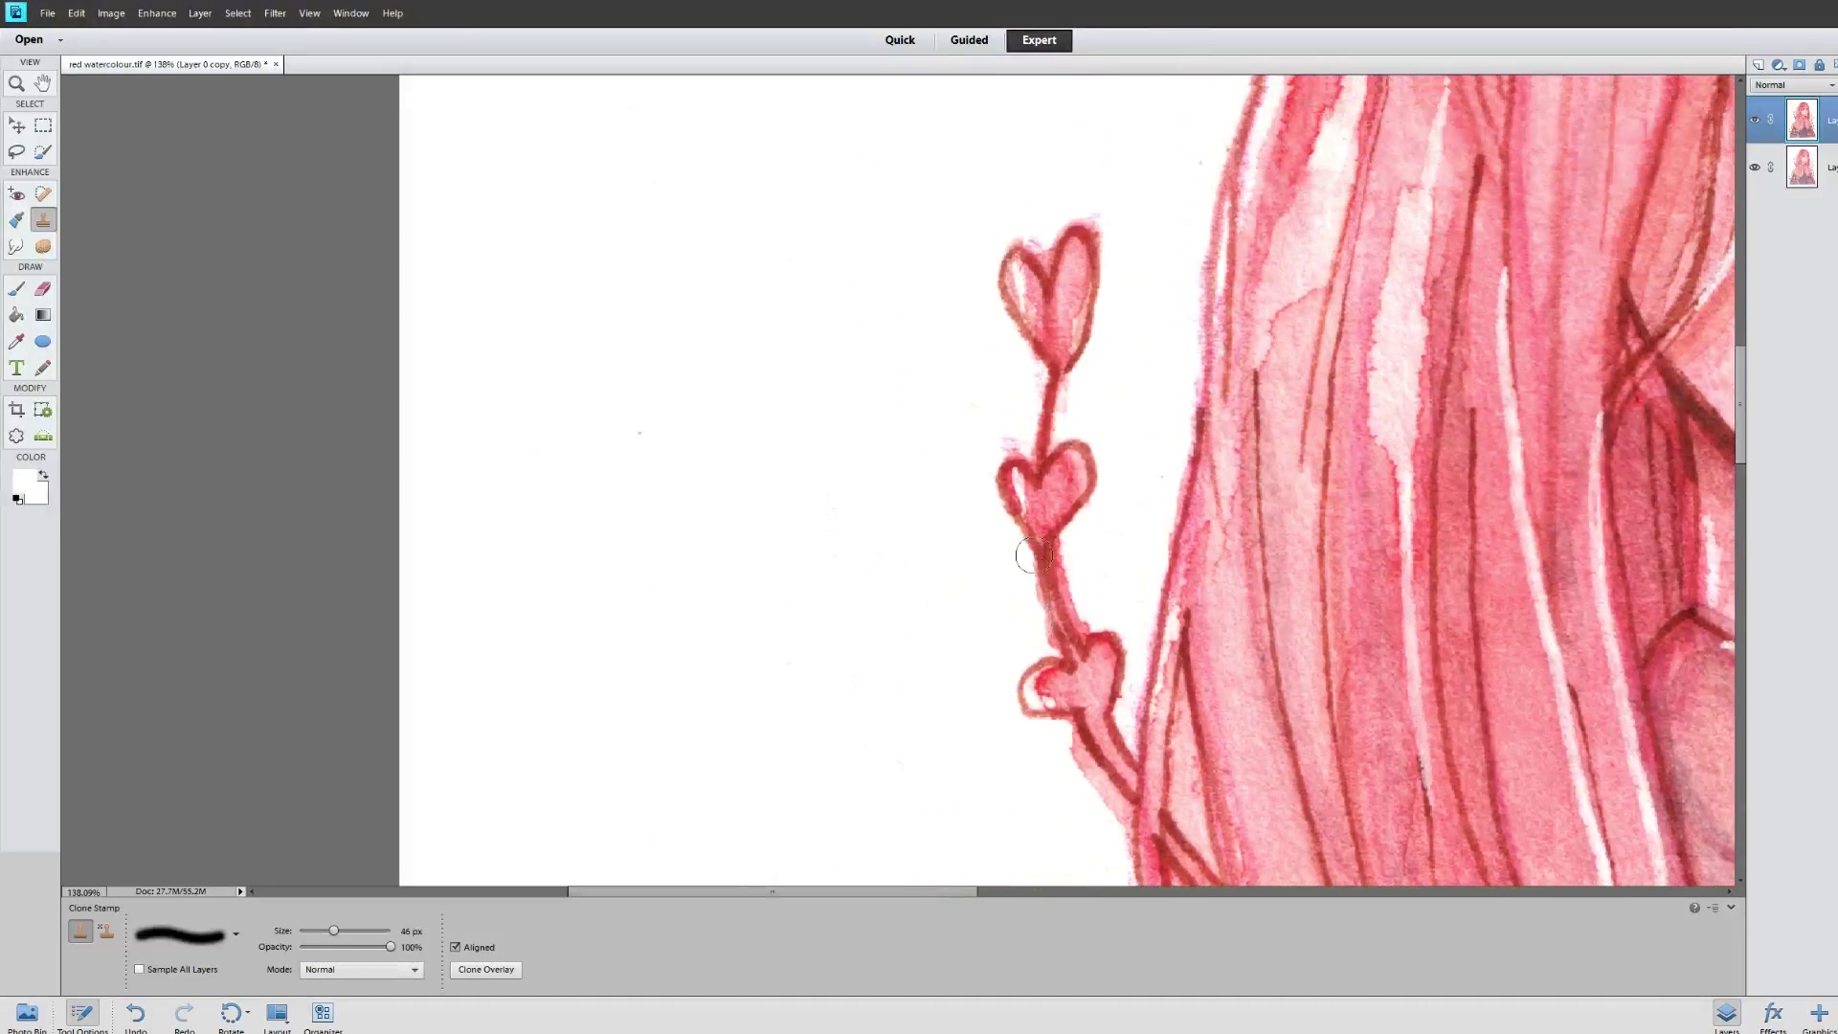
left_click(707, 324, "alt")
left_click_drag(636, 434, 640, 427)
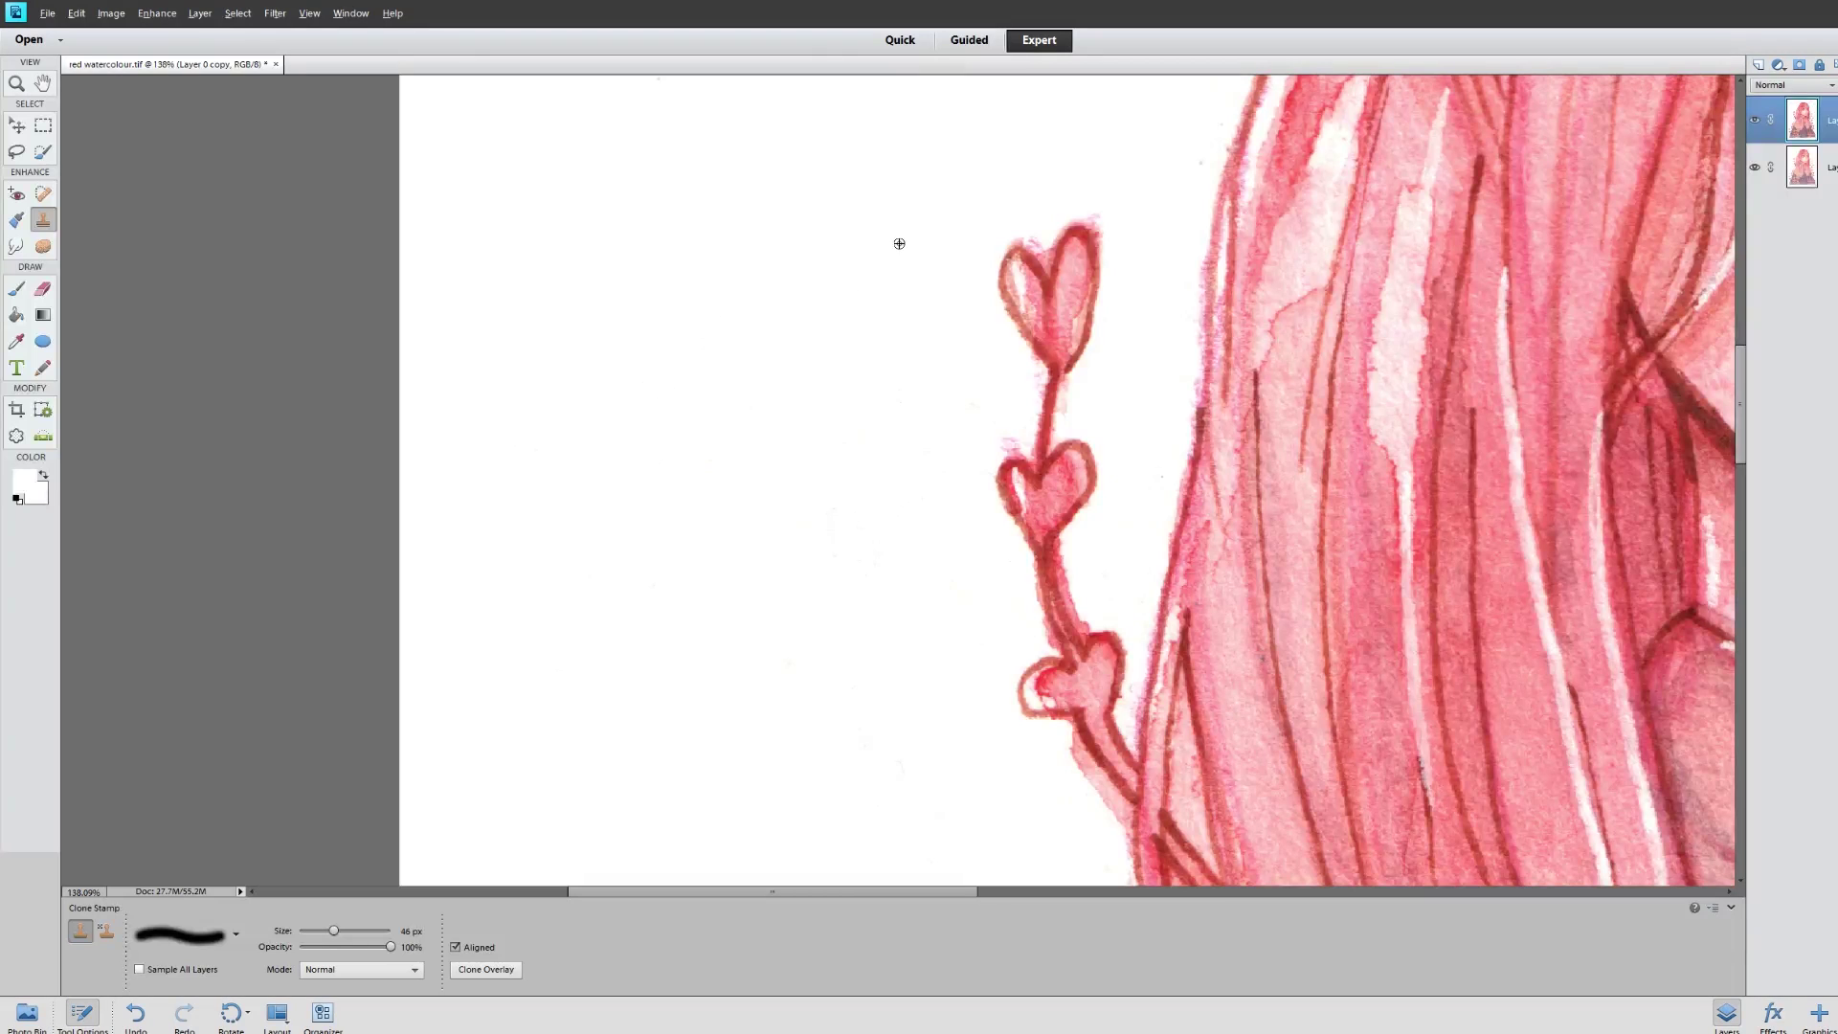
left_click(899, 243, "alt")
left_click(1190, 160)
Sample nearby white paper and clone it over the stray marks just outside the upper-left outline of the hair
scroll(1155, 469, "up", 2)
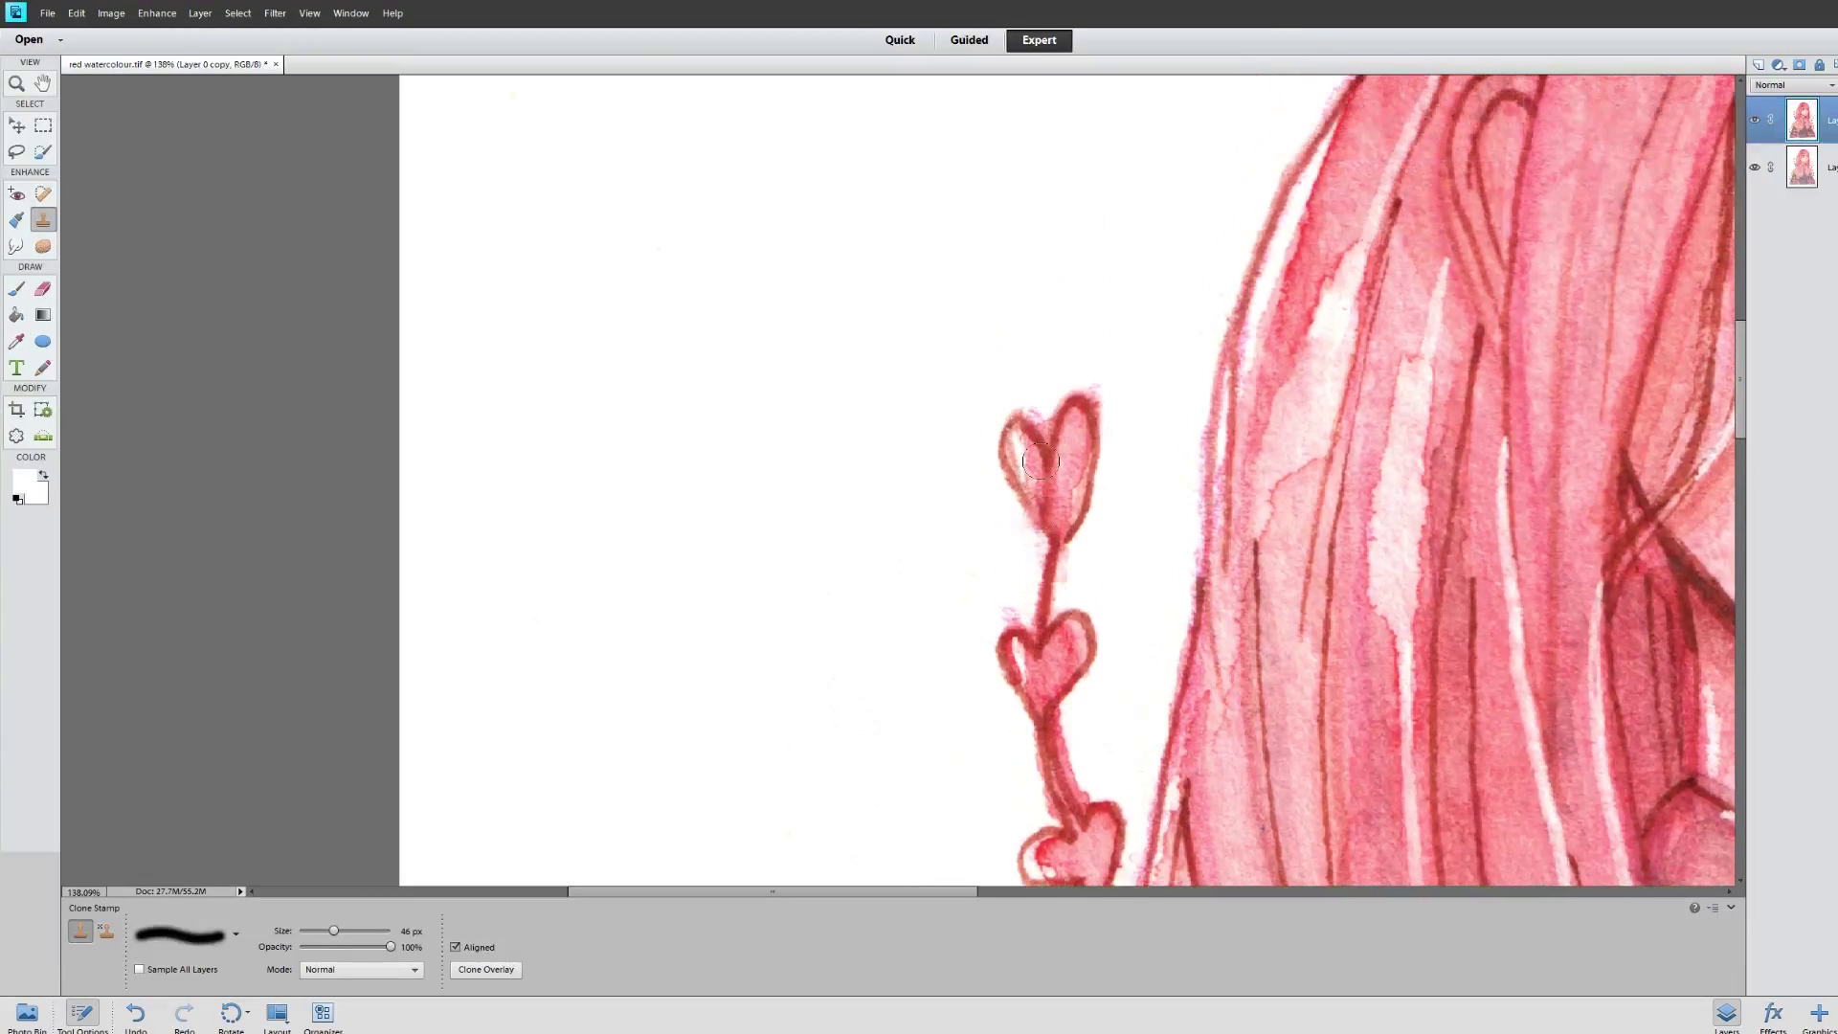
scroll(1040, 461, "up", 1)
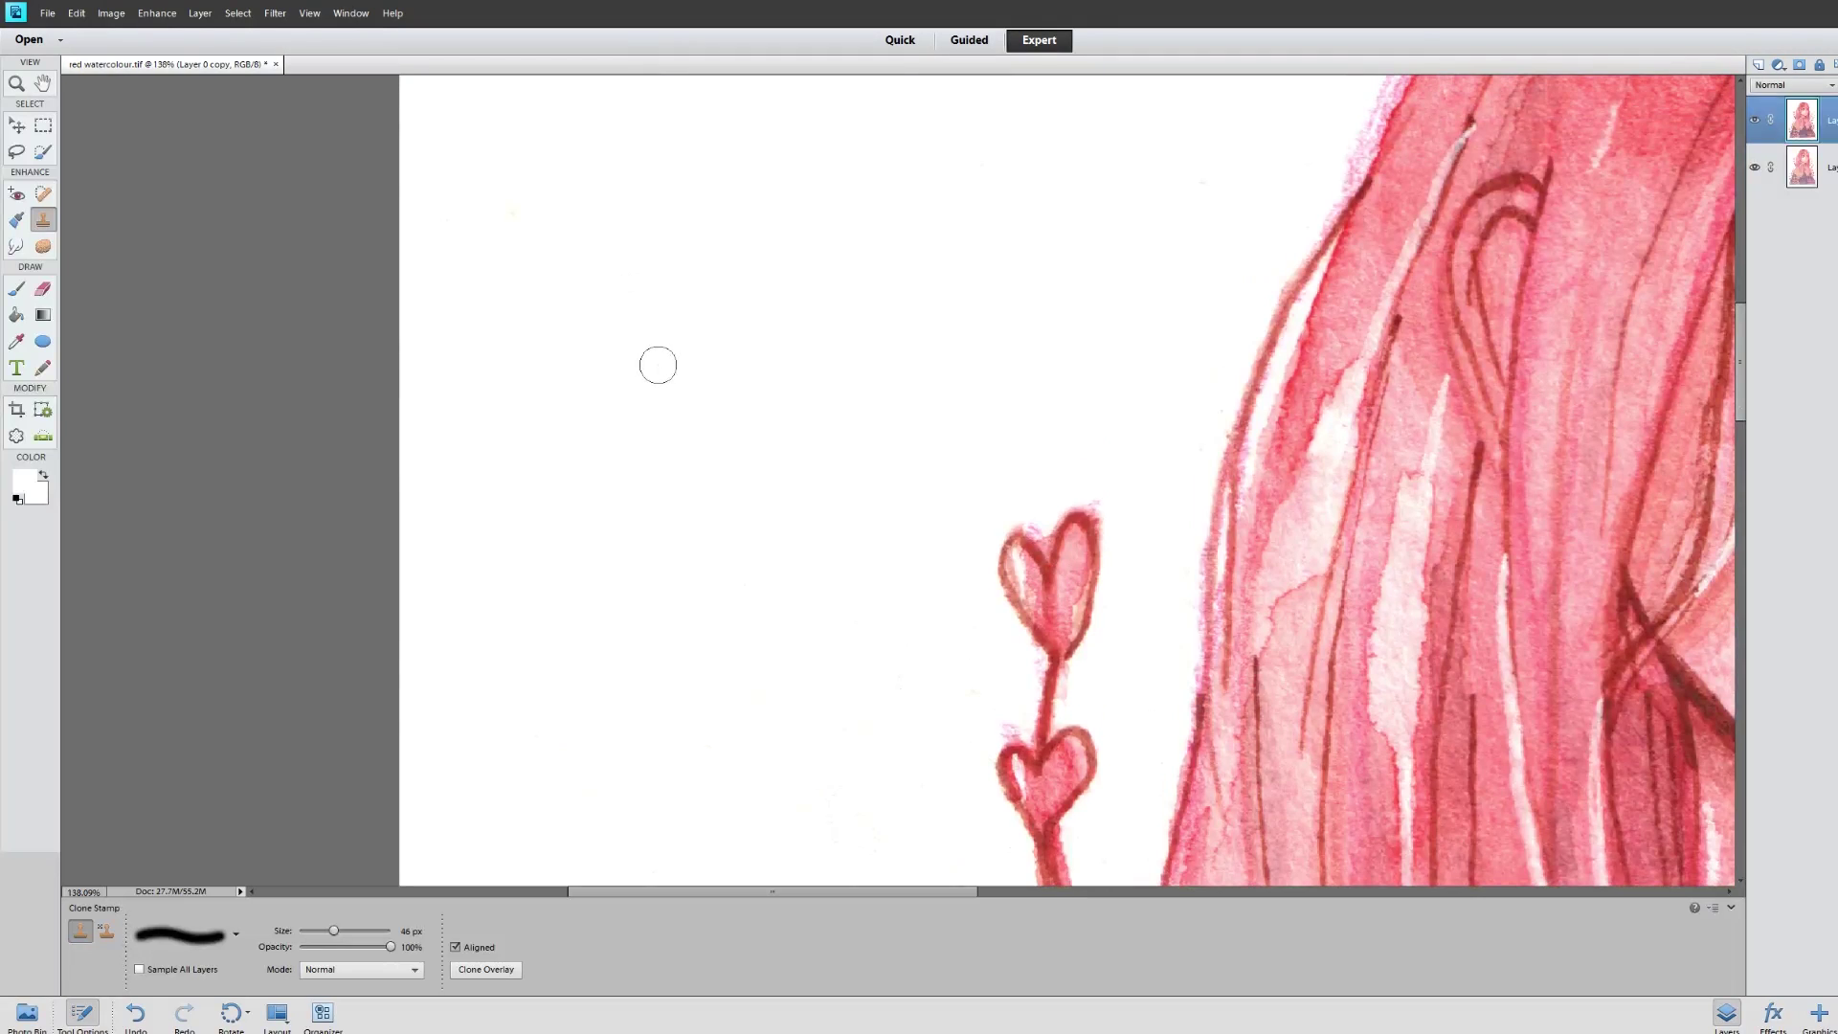
scroll(919, 411, "up", 1)
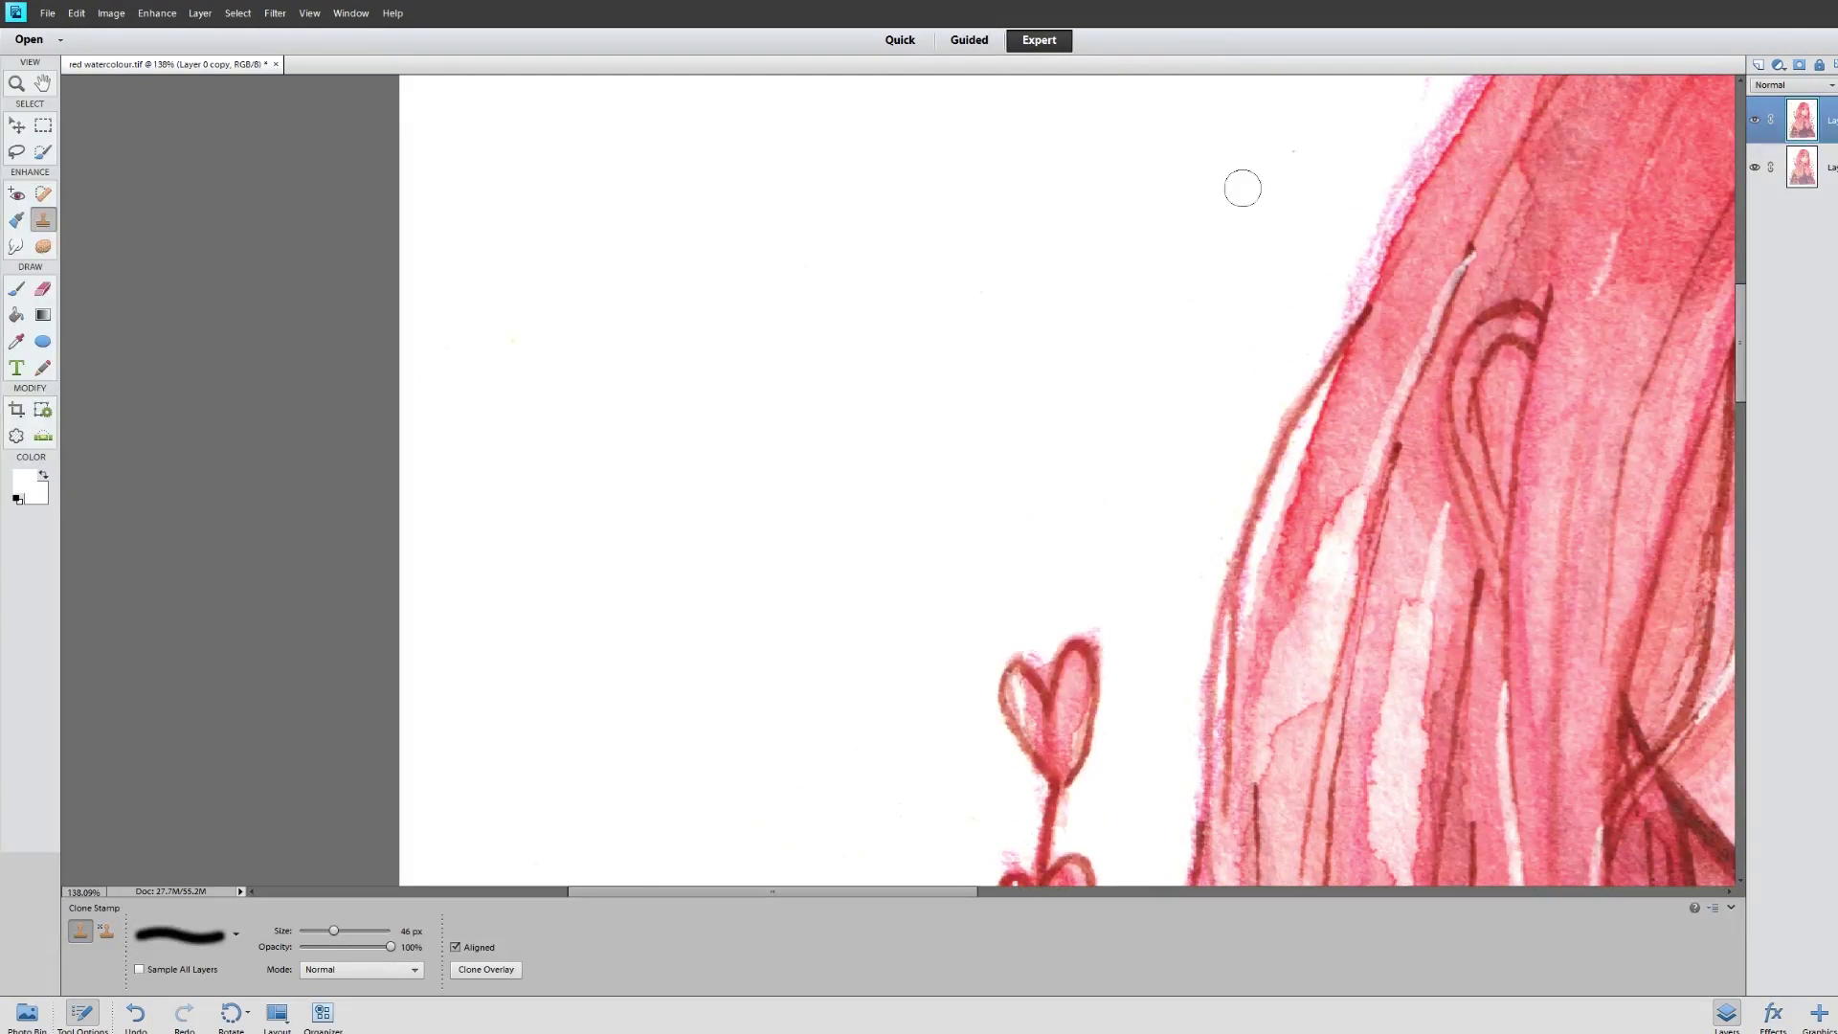
scroll(1342, 255, "up", 1)
scroll(1342, 256, "up", 3)
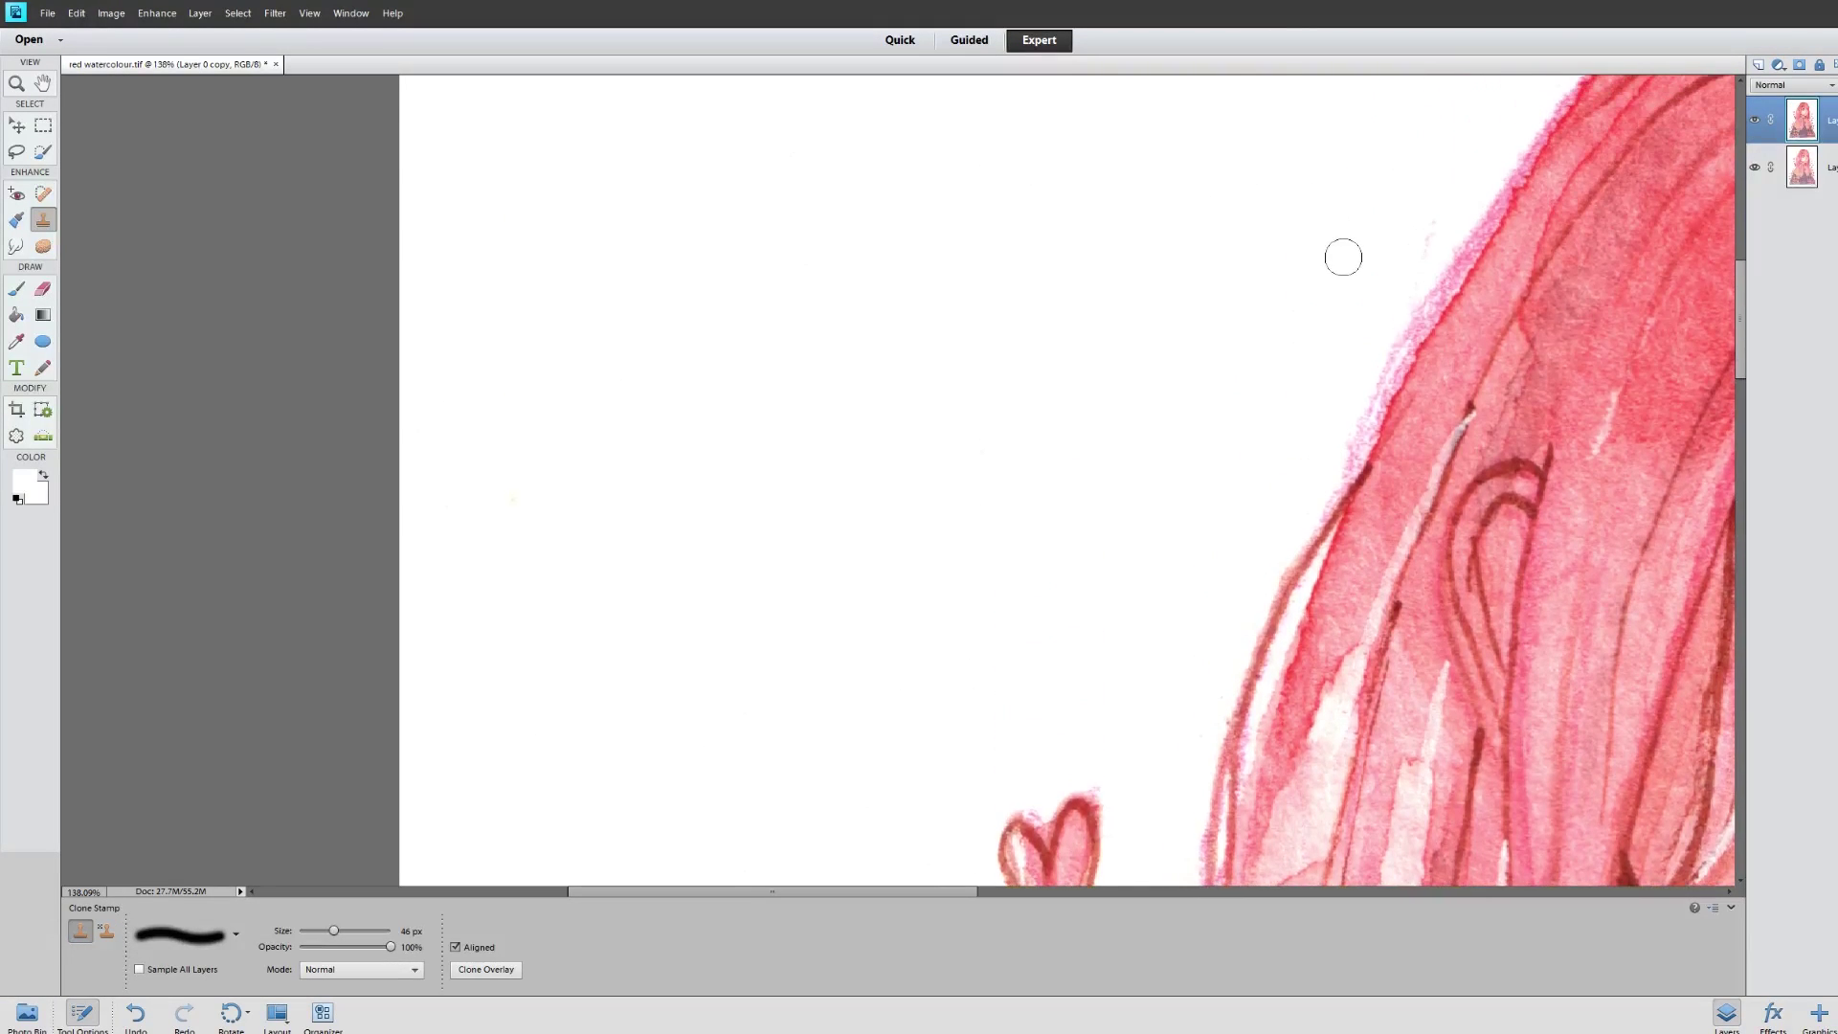
left_click(1380, 219, "alt")
left_click_drag(1434, 272, 1414, 316)
left_click(1414, 315)
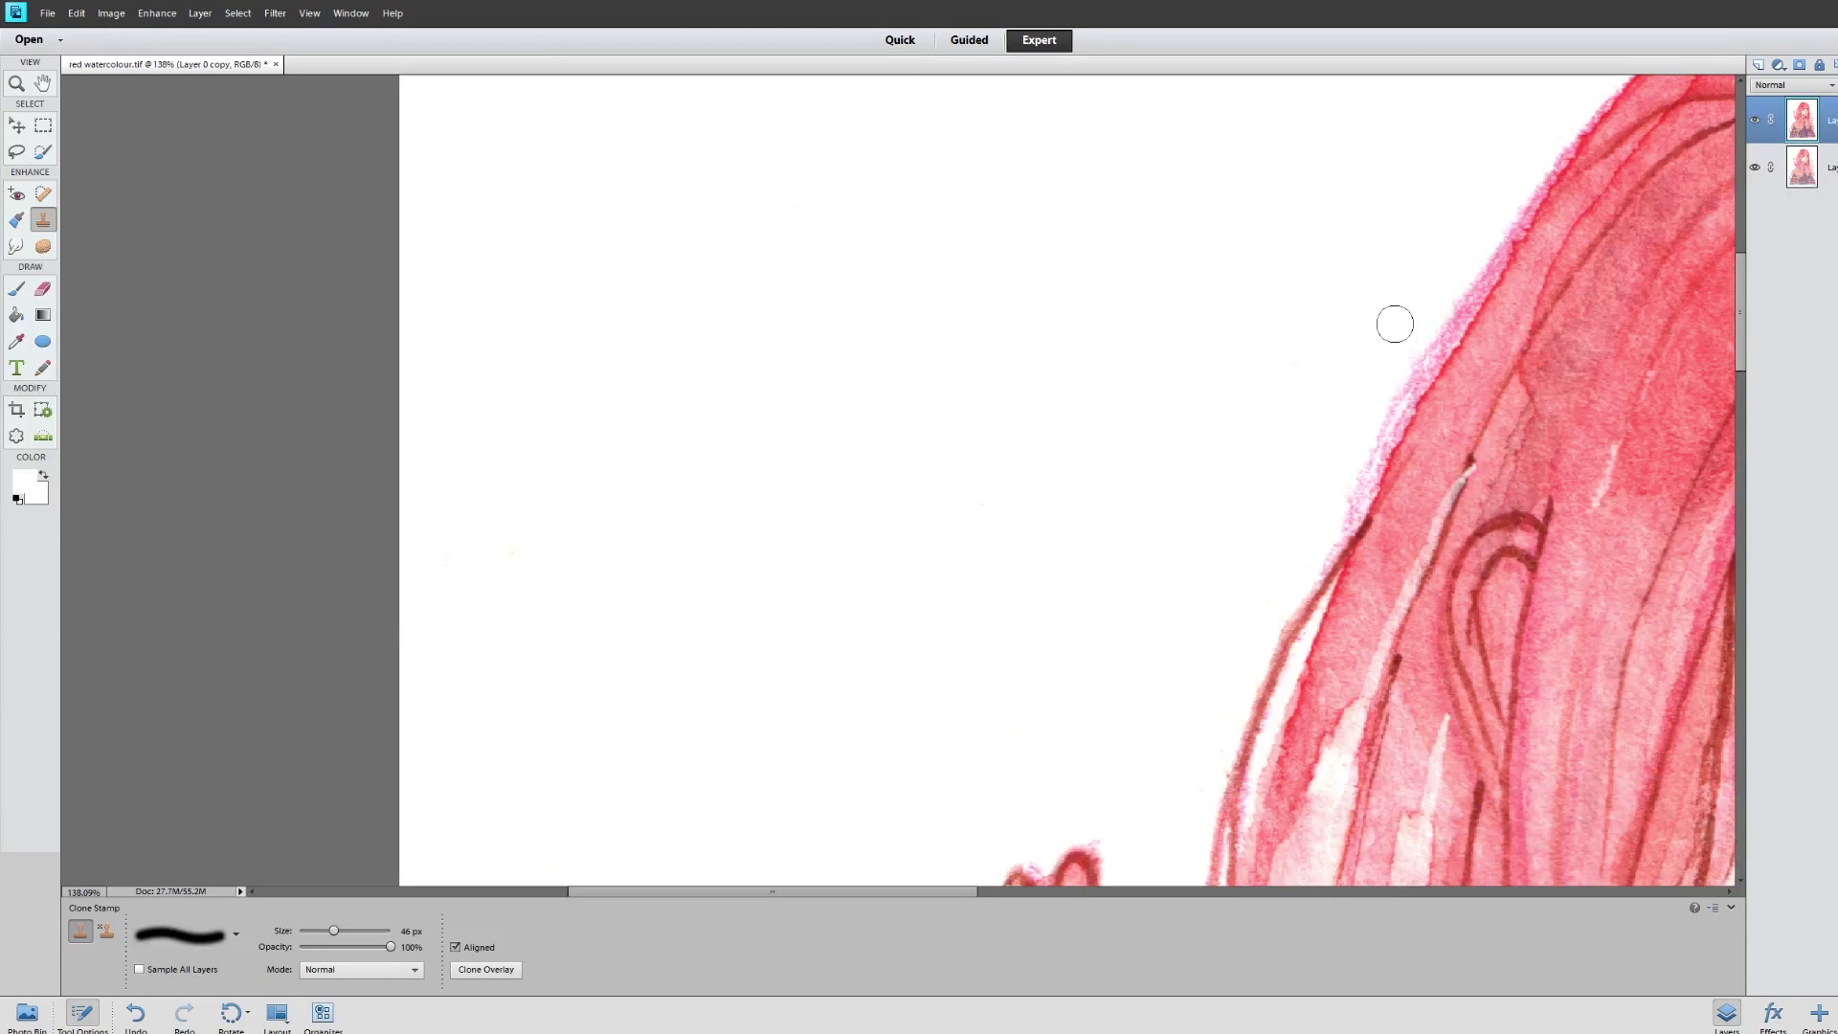
Clone clean paper over the two small marks near the upper edge of the scan, above the head
scroll(1388, 335, "up", 1)
scroll(1381, 348, "up", 6)
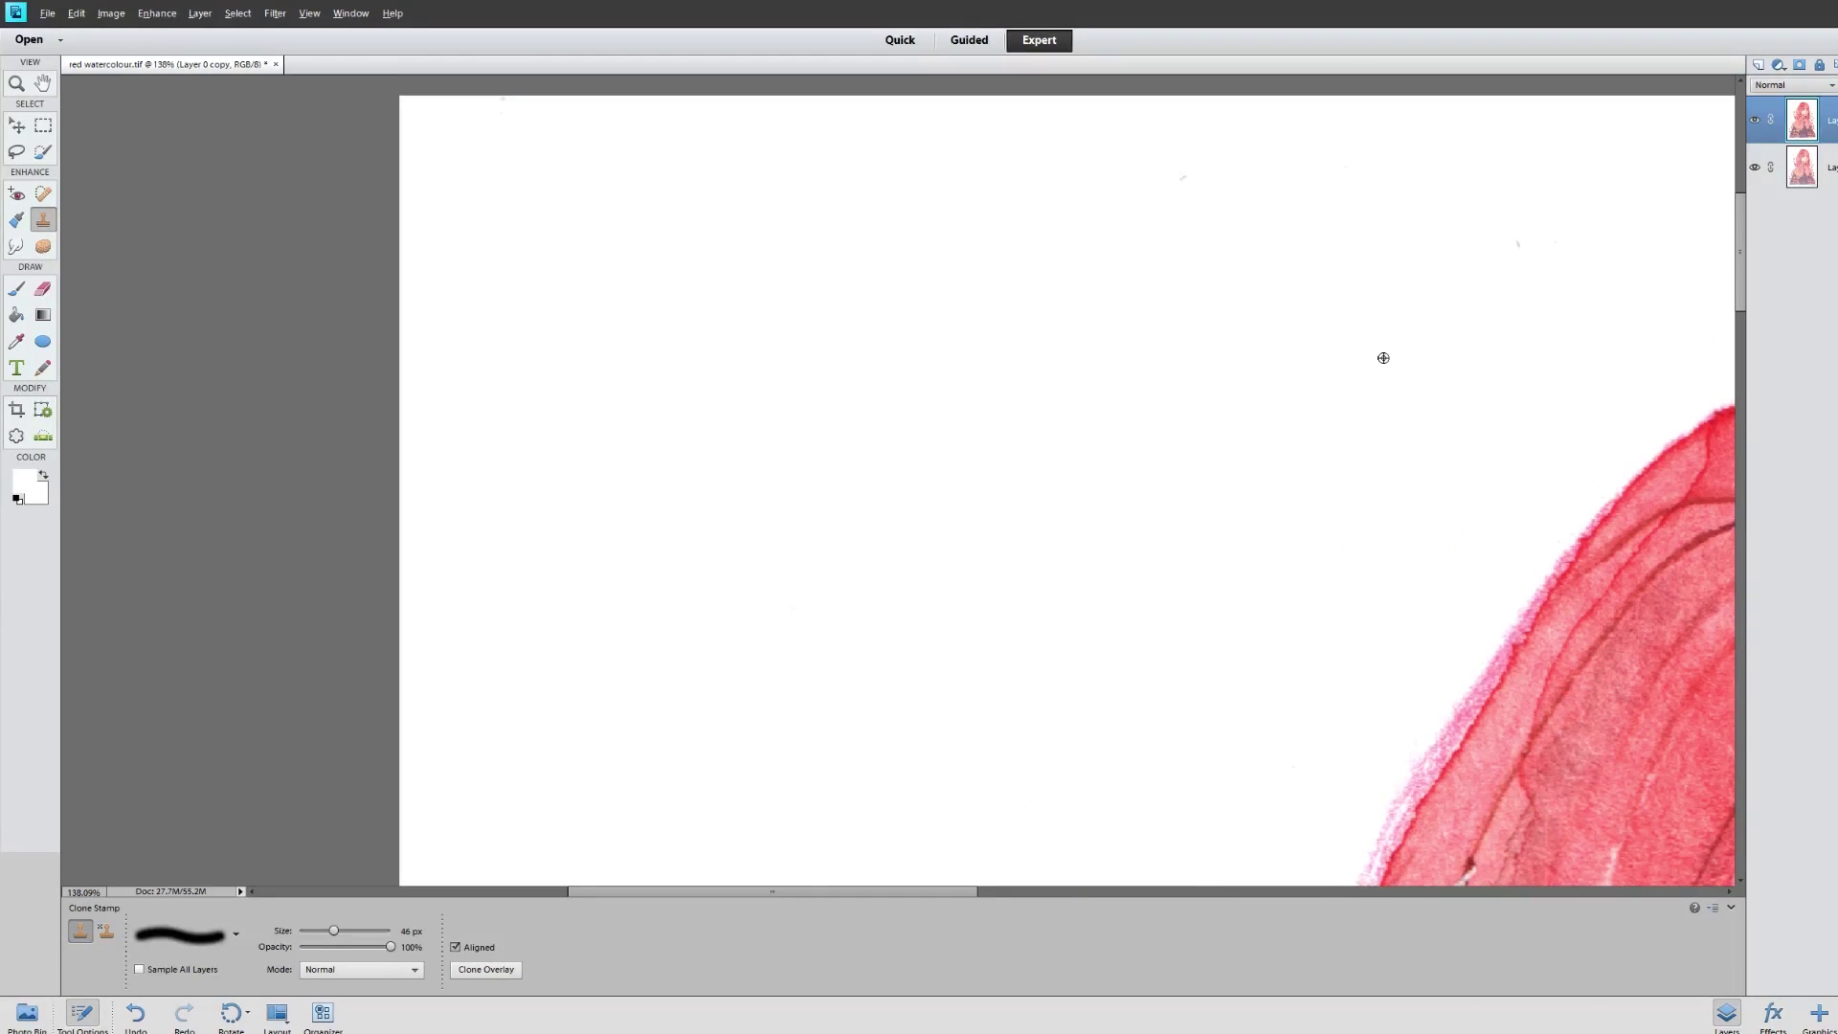
left_click(1516, 246)
left_click(1173, 225, "alt")
left_click(1182, 175)
Examine the whole painting and its details for leftover marks and check how it sits within the paper margins
scroll(1137, 296, "down", 7)
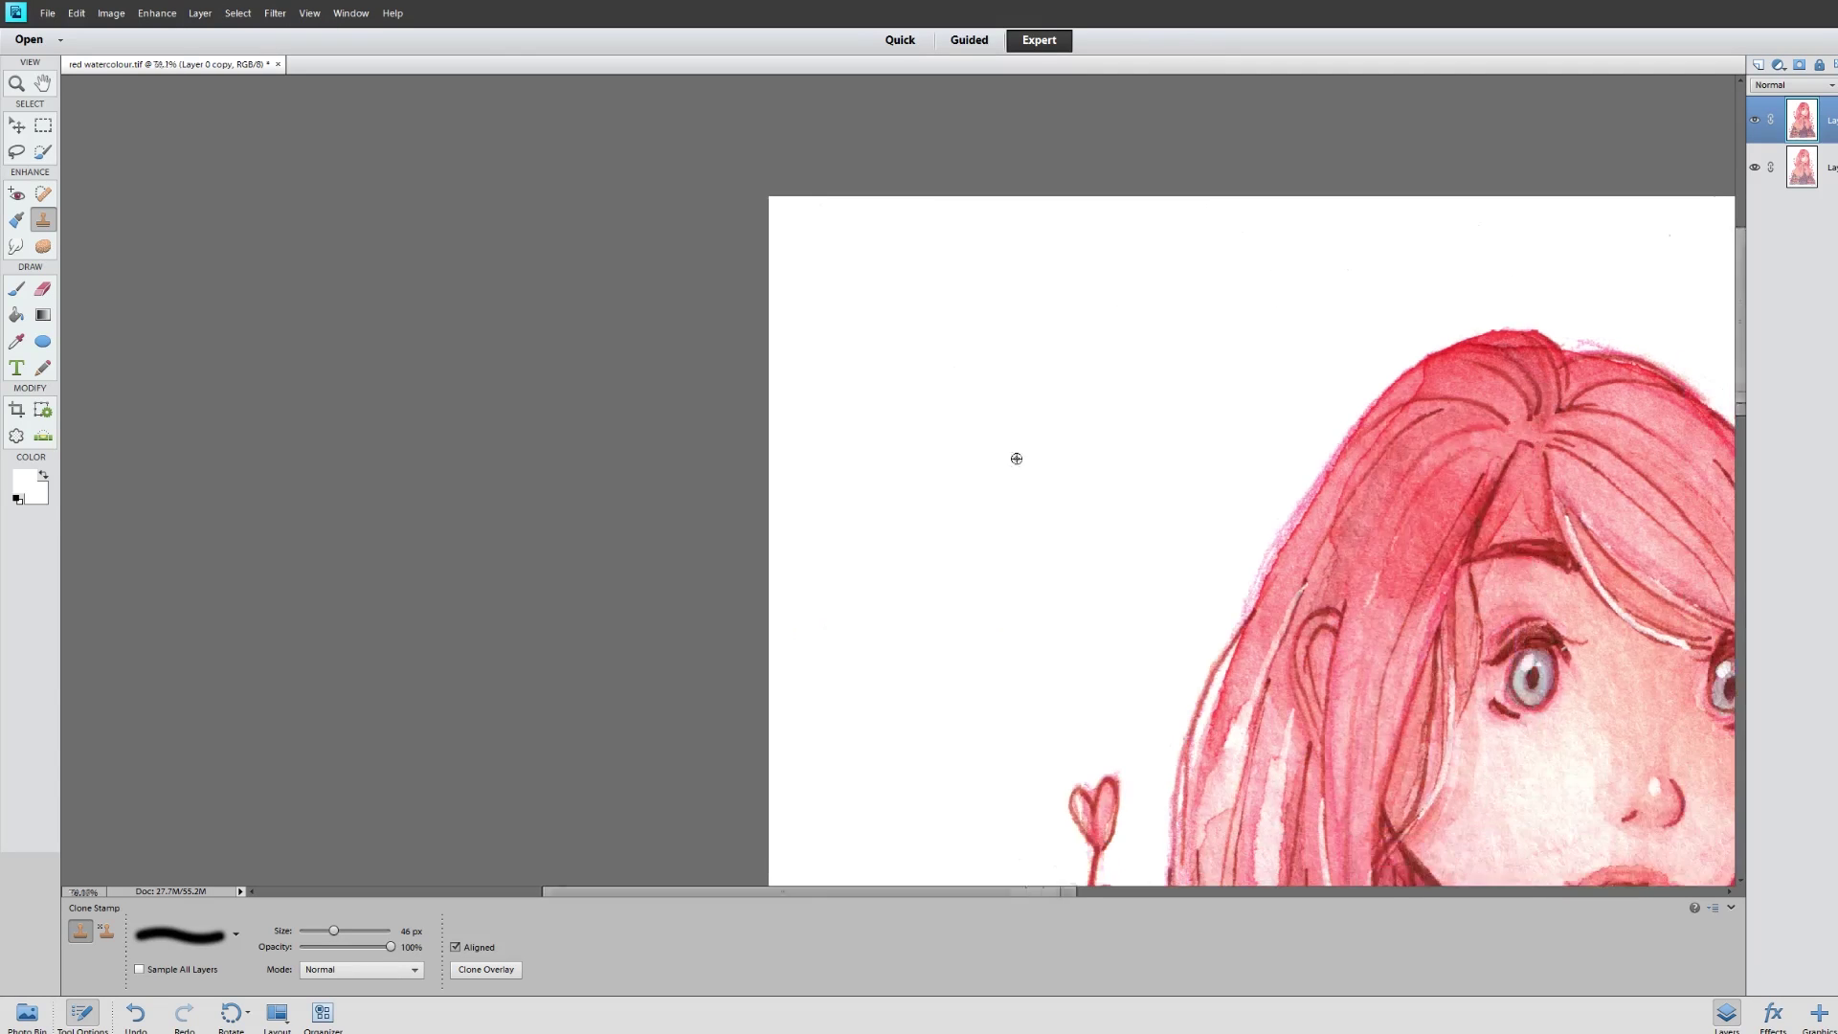
scroll(1022, 459, "up", 4)
scroll(1066, 452, "down", 6)
scroll(1066, 451, "down", 2)
scroll(1375, 523, "up", 3)
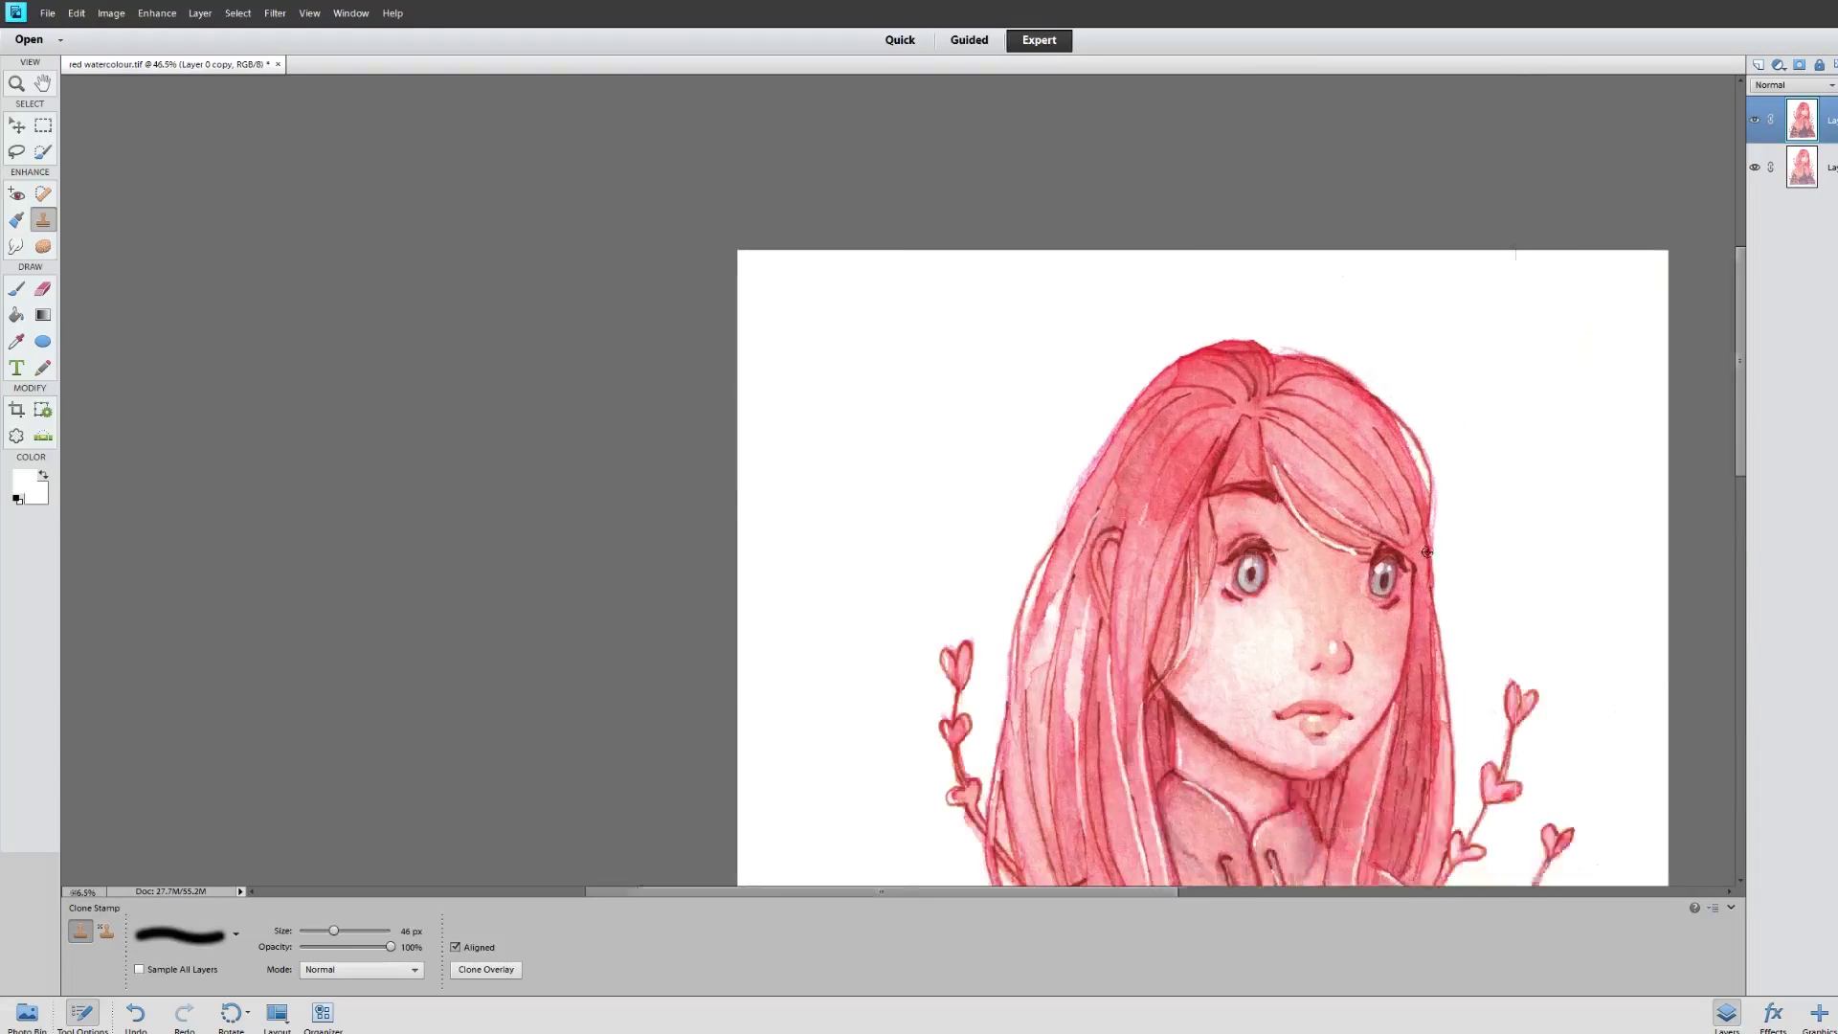
scroll(1402, 587, "down", 3)
scroll(1402, 587, "down", 2)
scroll(848, 346, "up", 2)
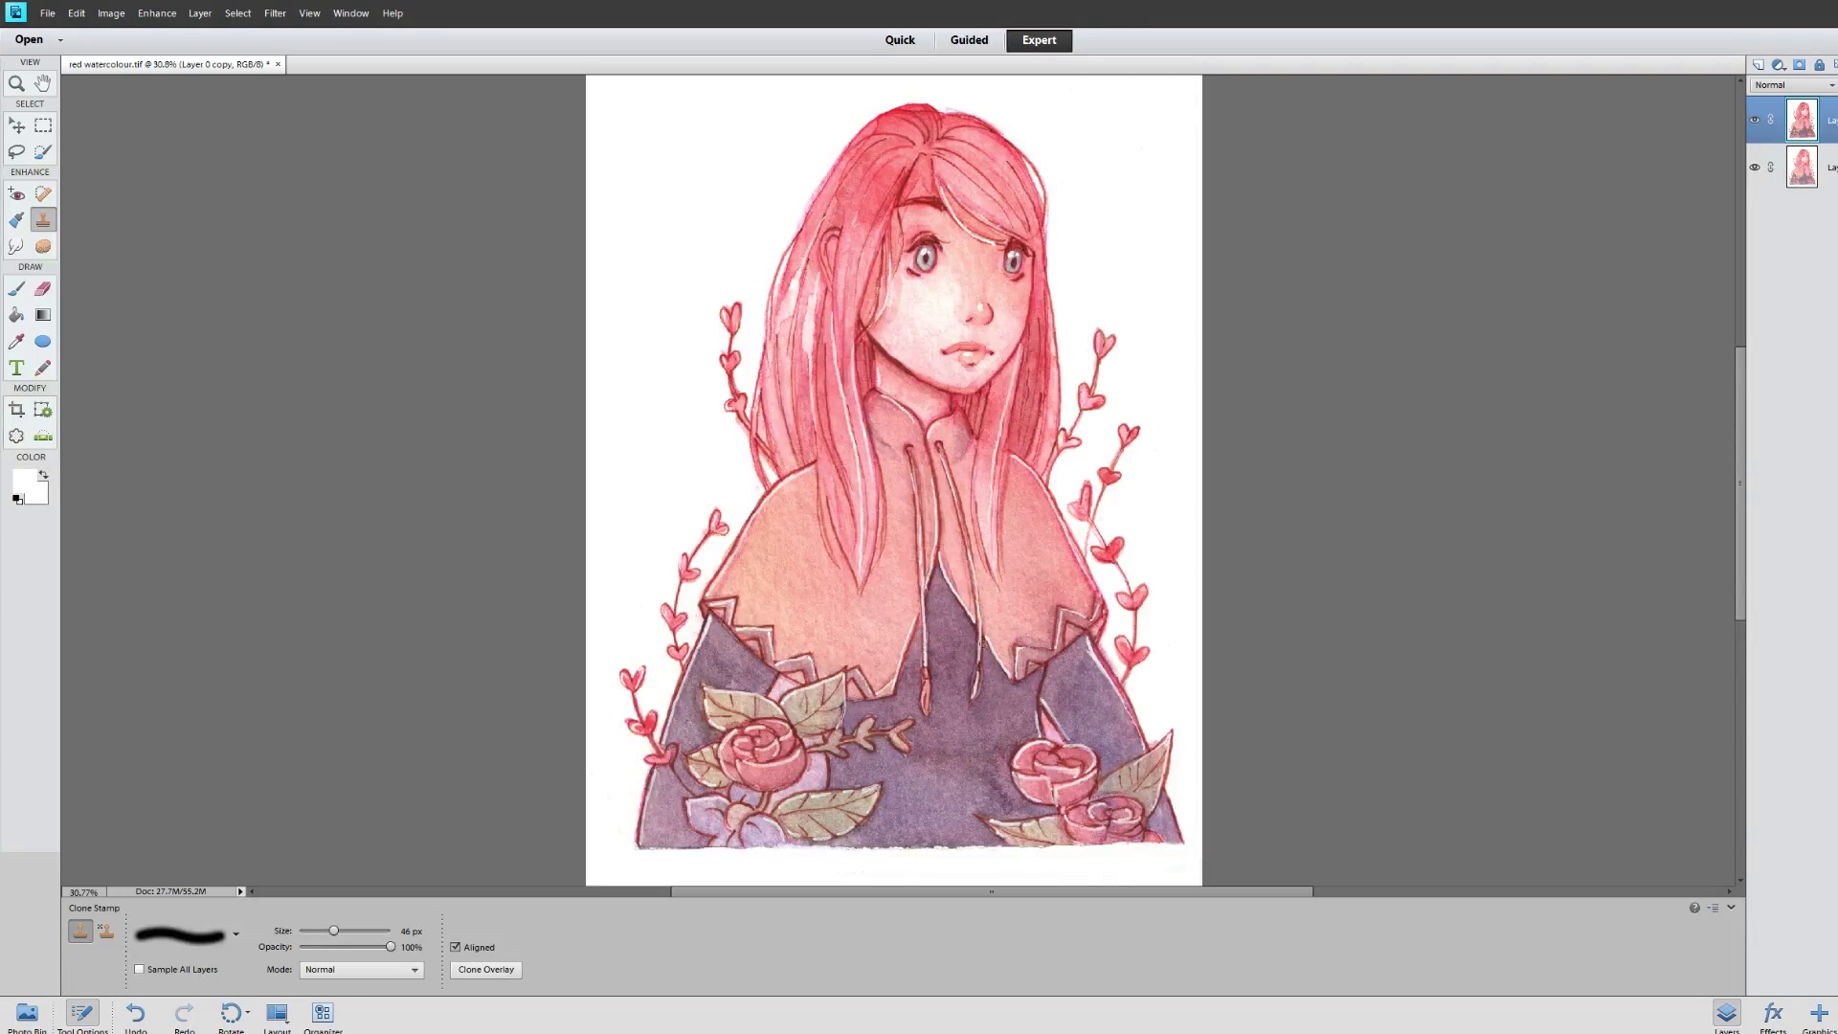
scroll(983, 643, "up", 4)
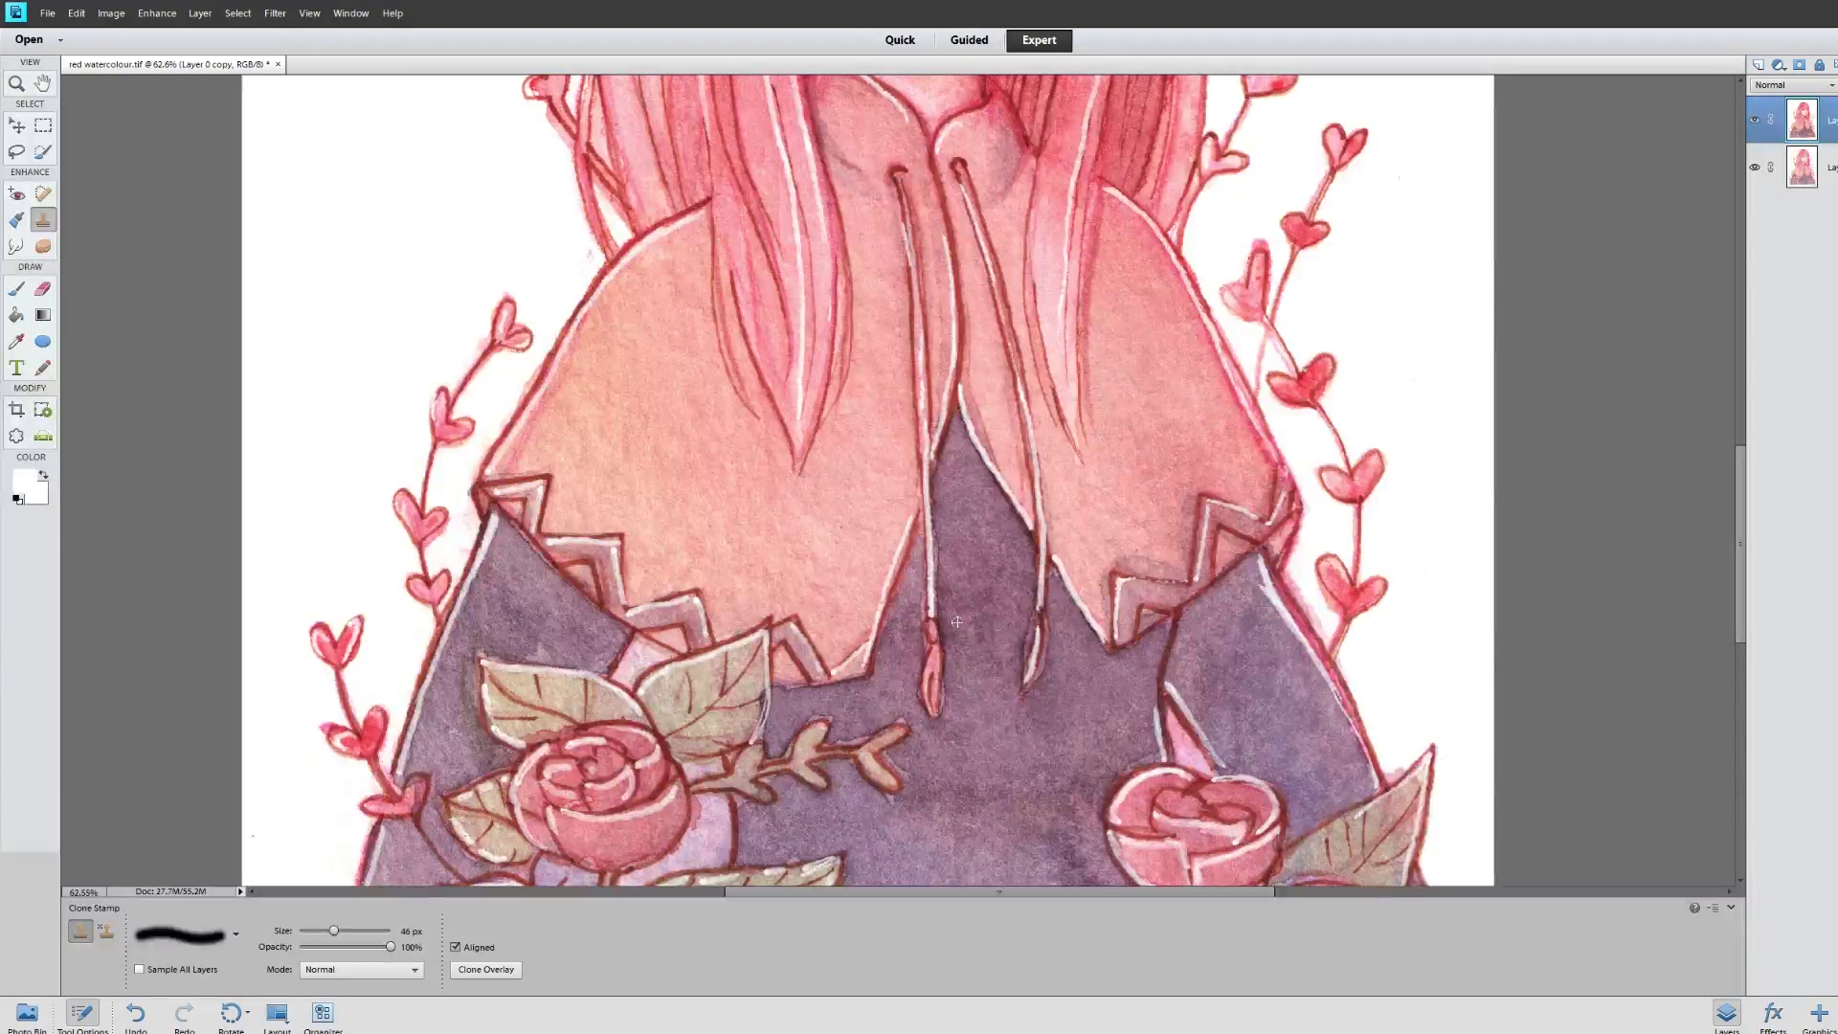
scroll(948, 457, "down", 4)
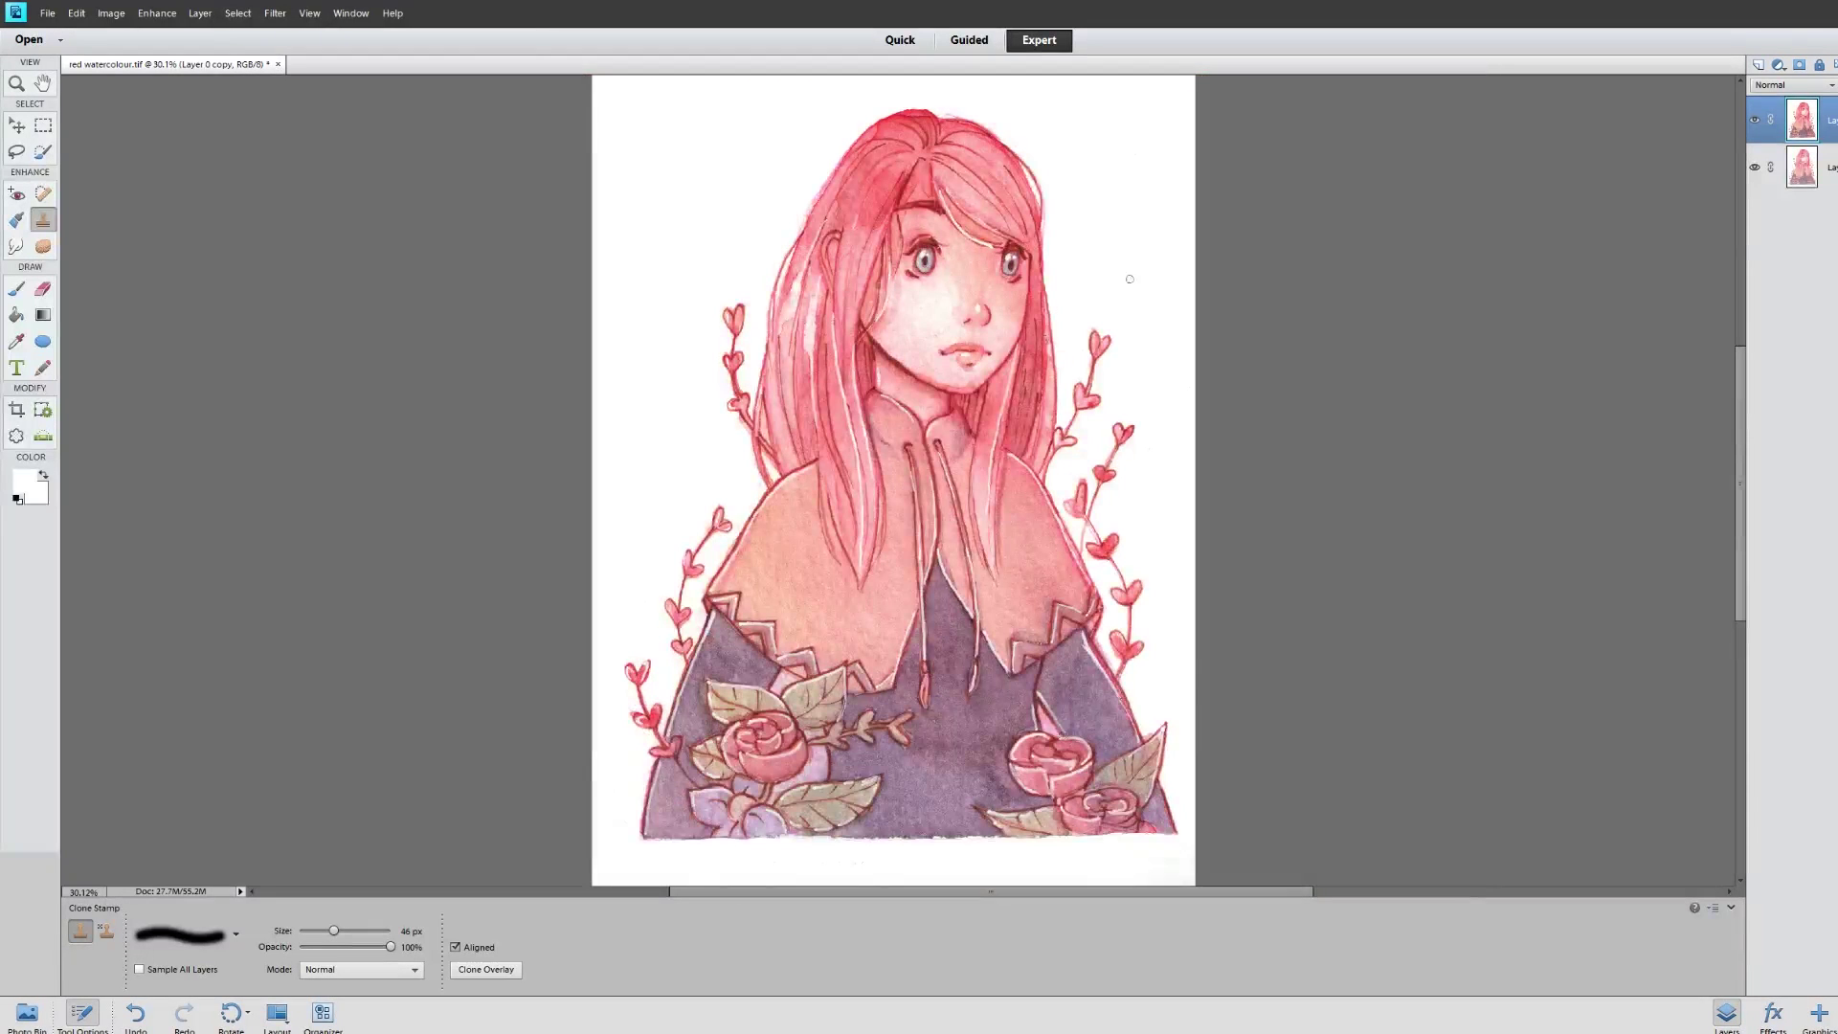
scroll(1022, 251, "up", 4)
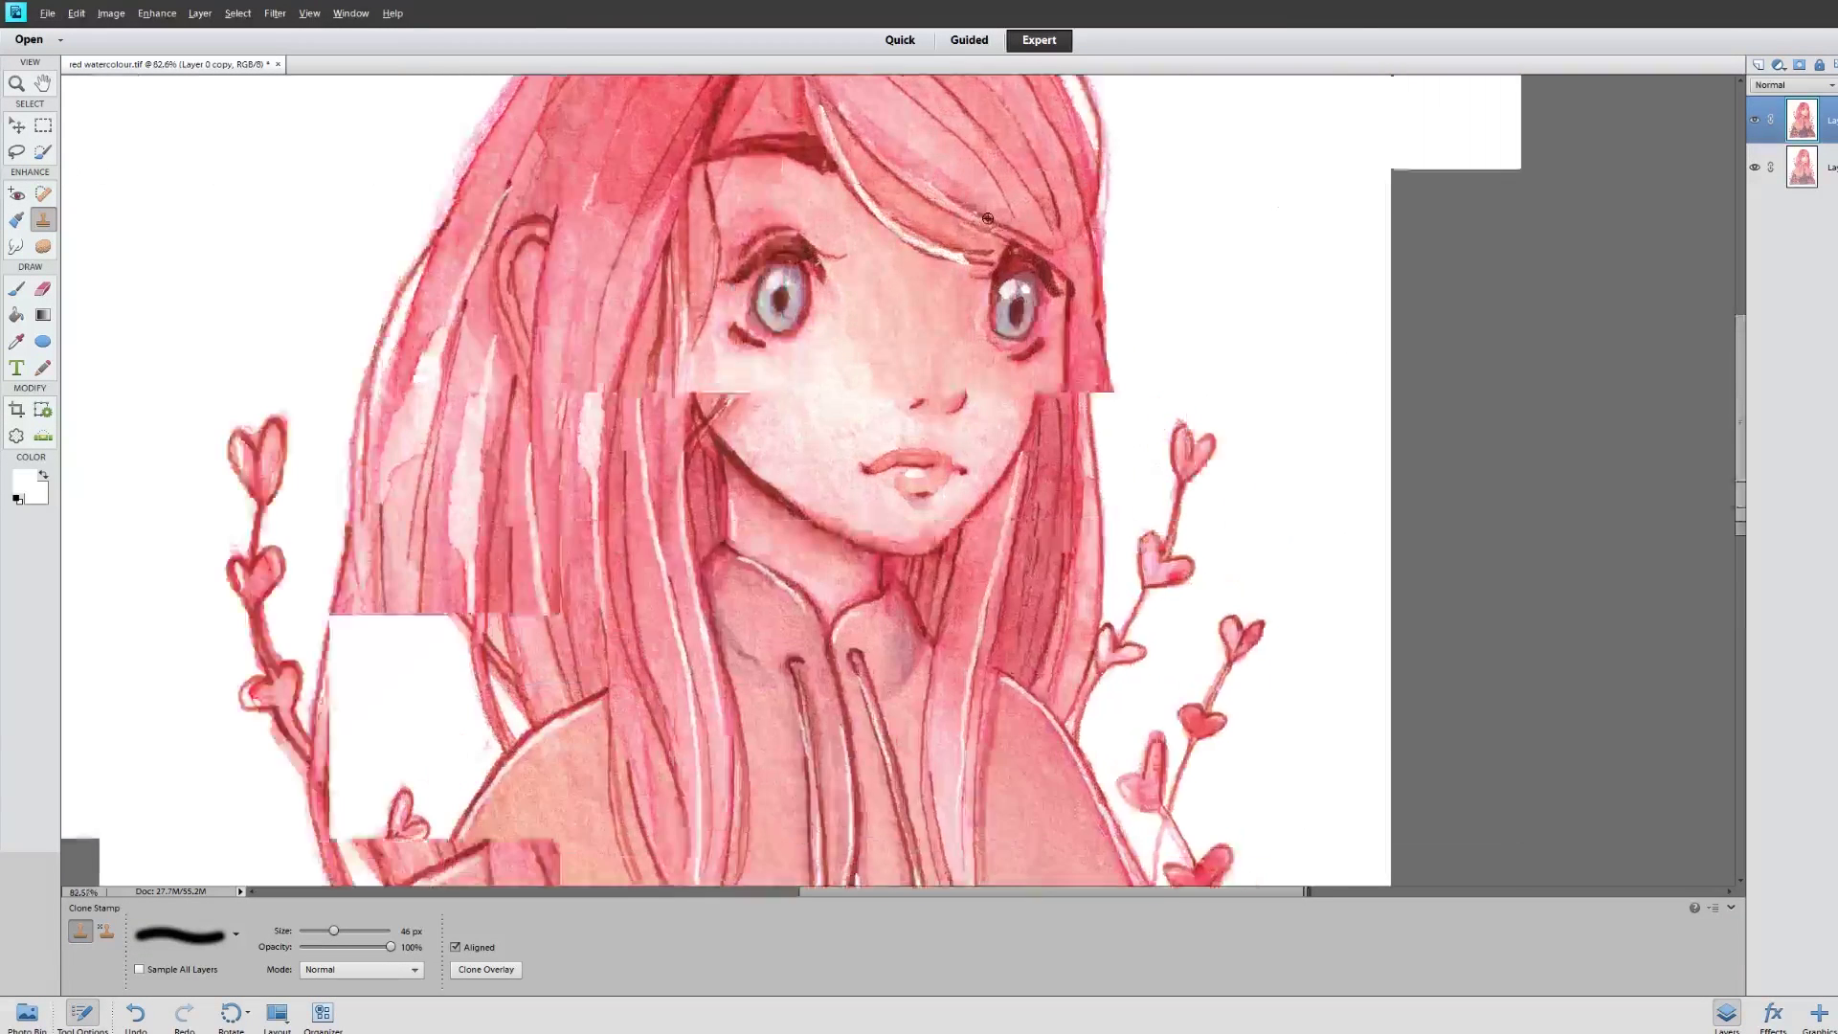
scroll(1036, 716, "down", 5)
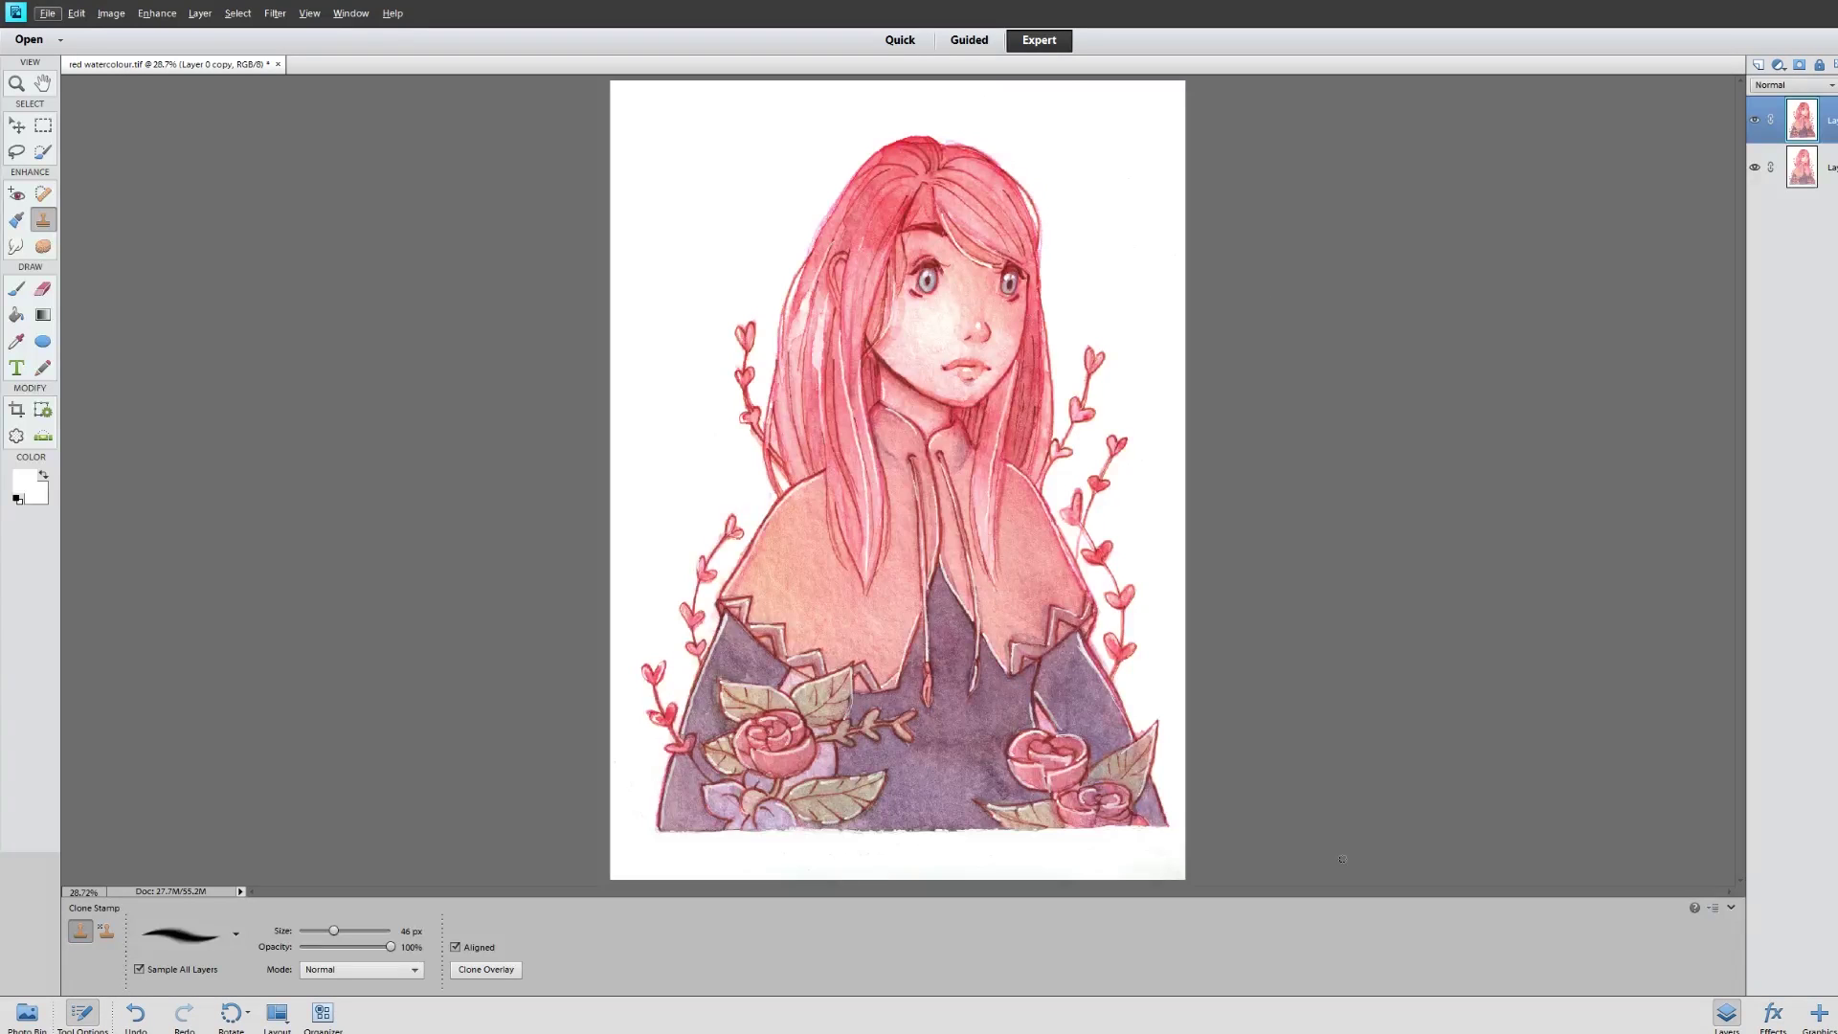
scroll(1115, 729, "up", 5)
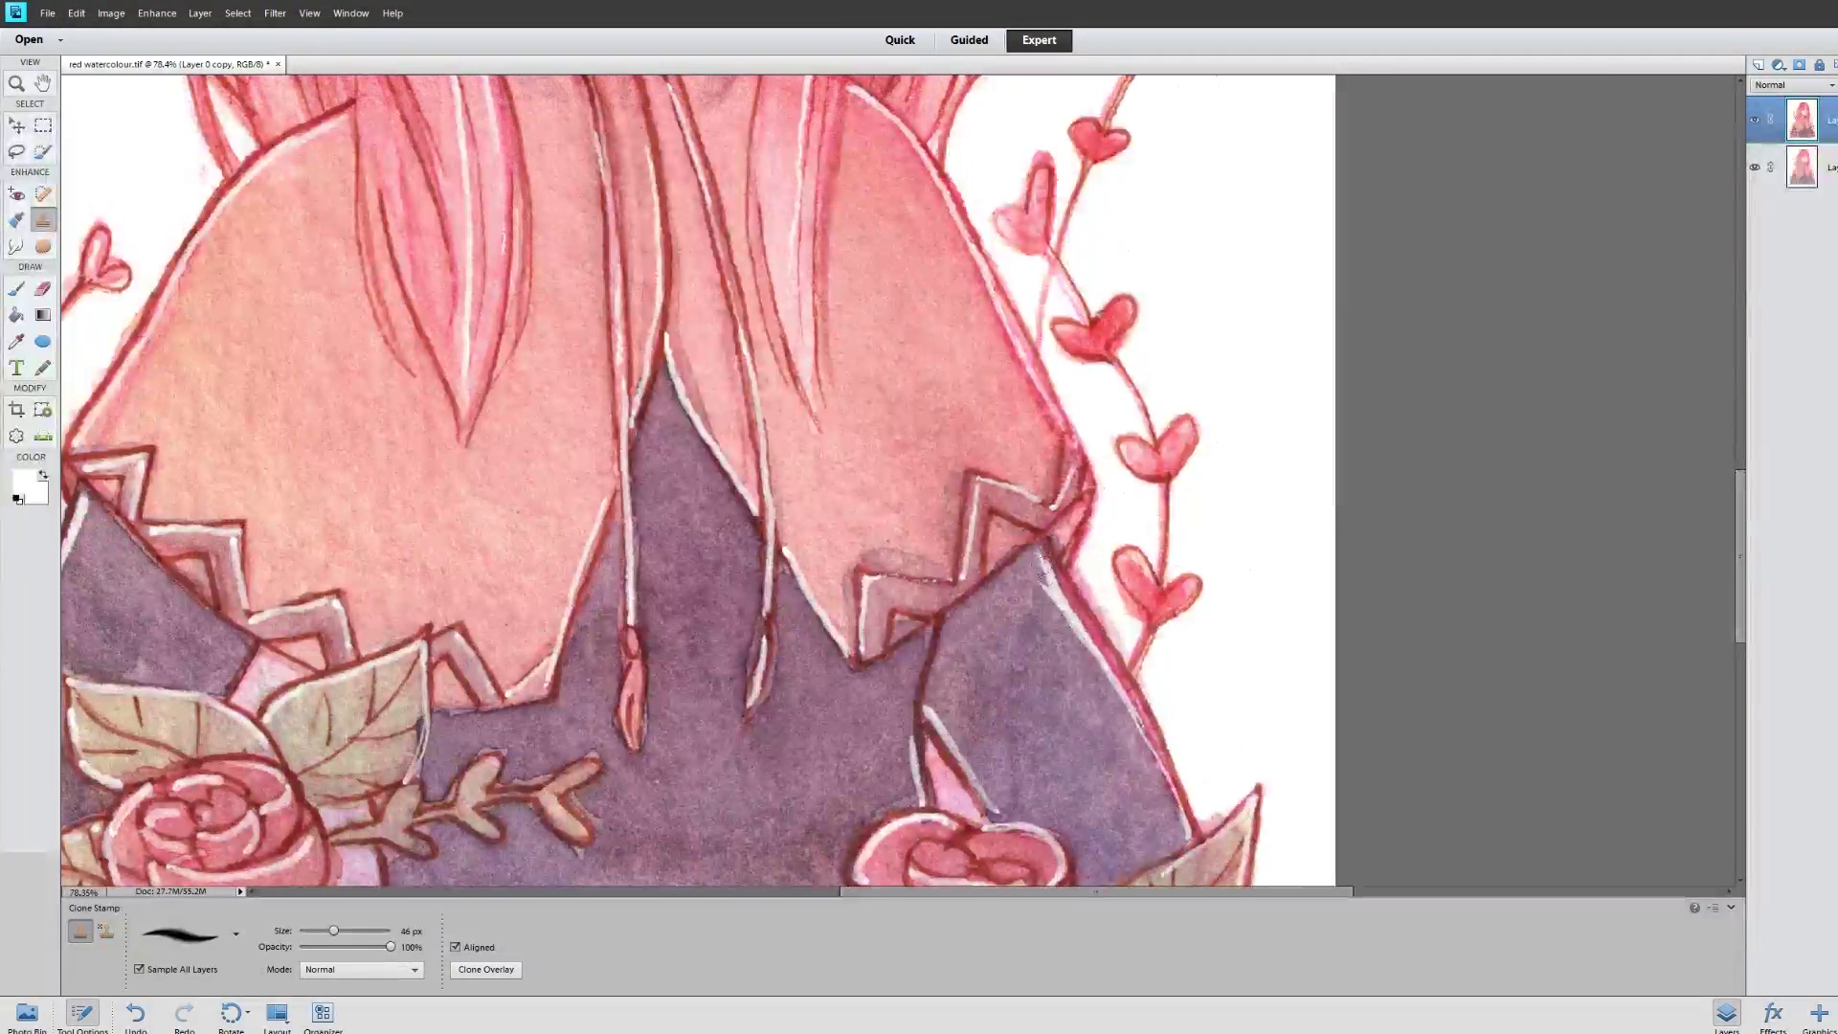
scroll(1077, 628, "up", 2)
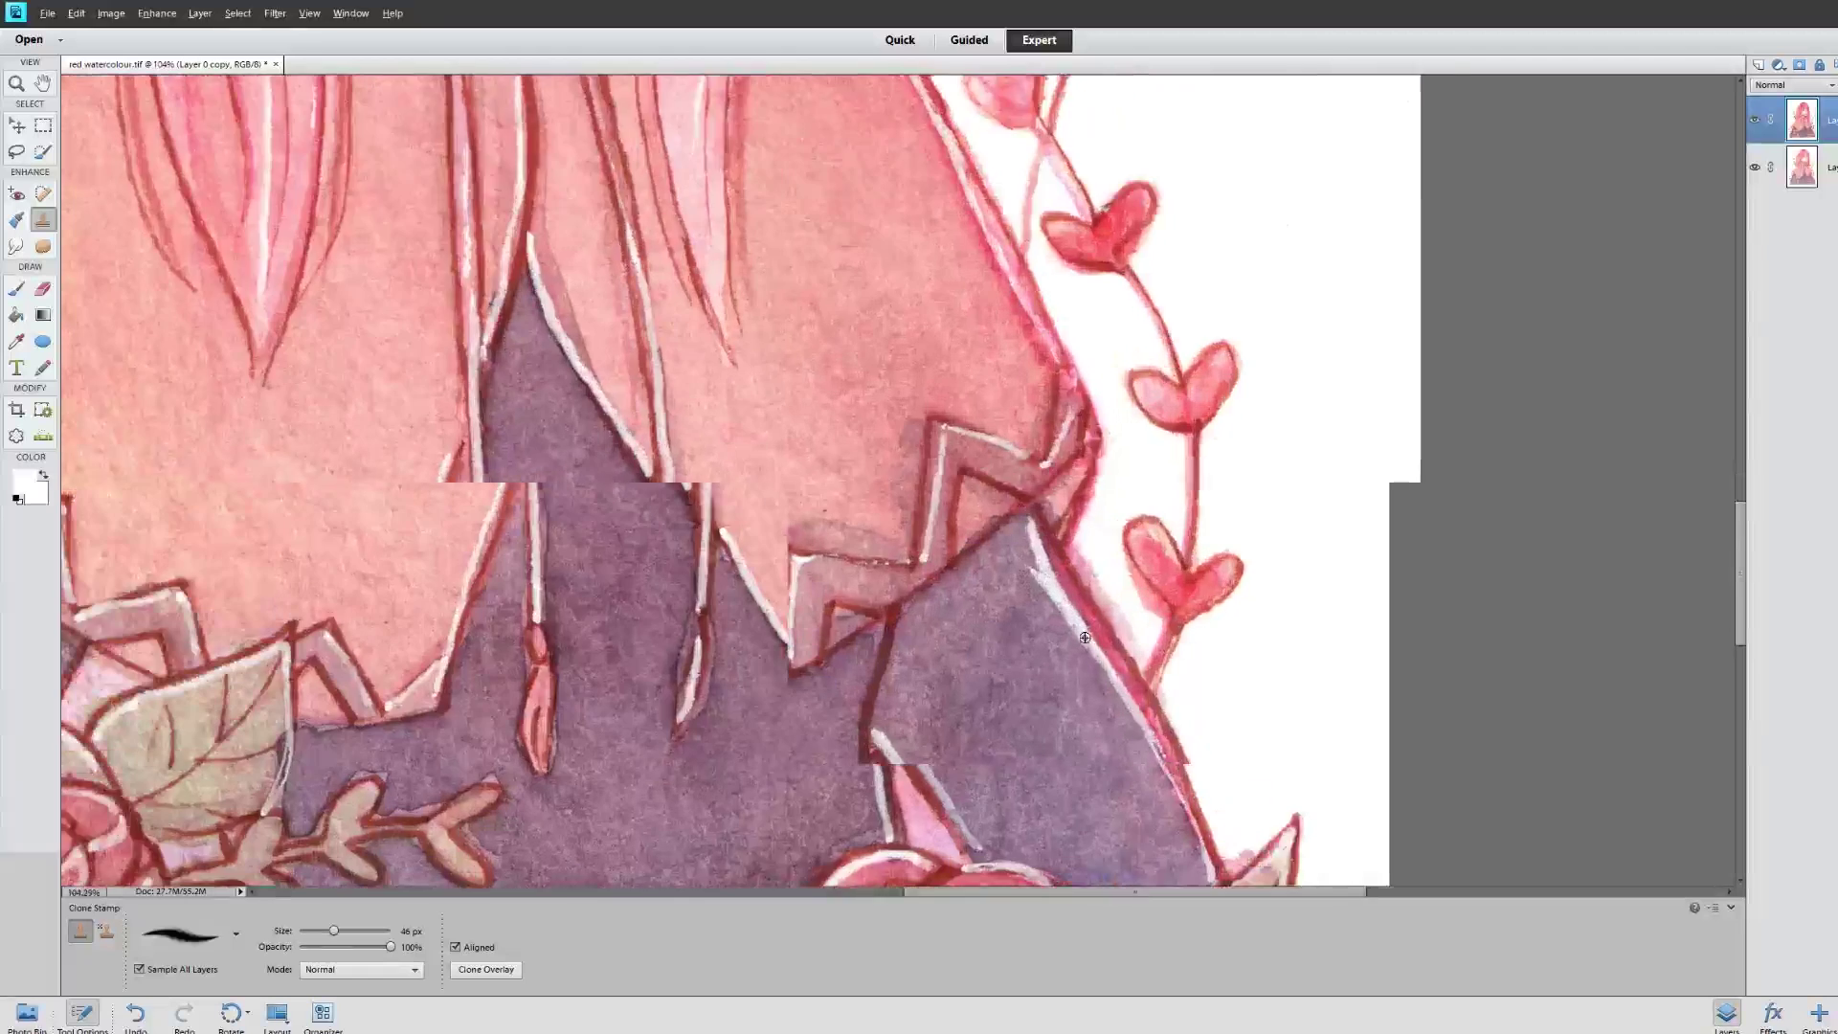
scroll(1085, 638, "down", 4)
scroll(438, 546, "up", 3)
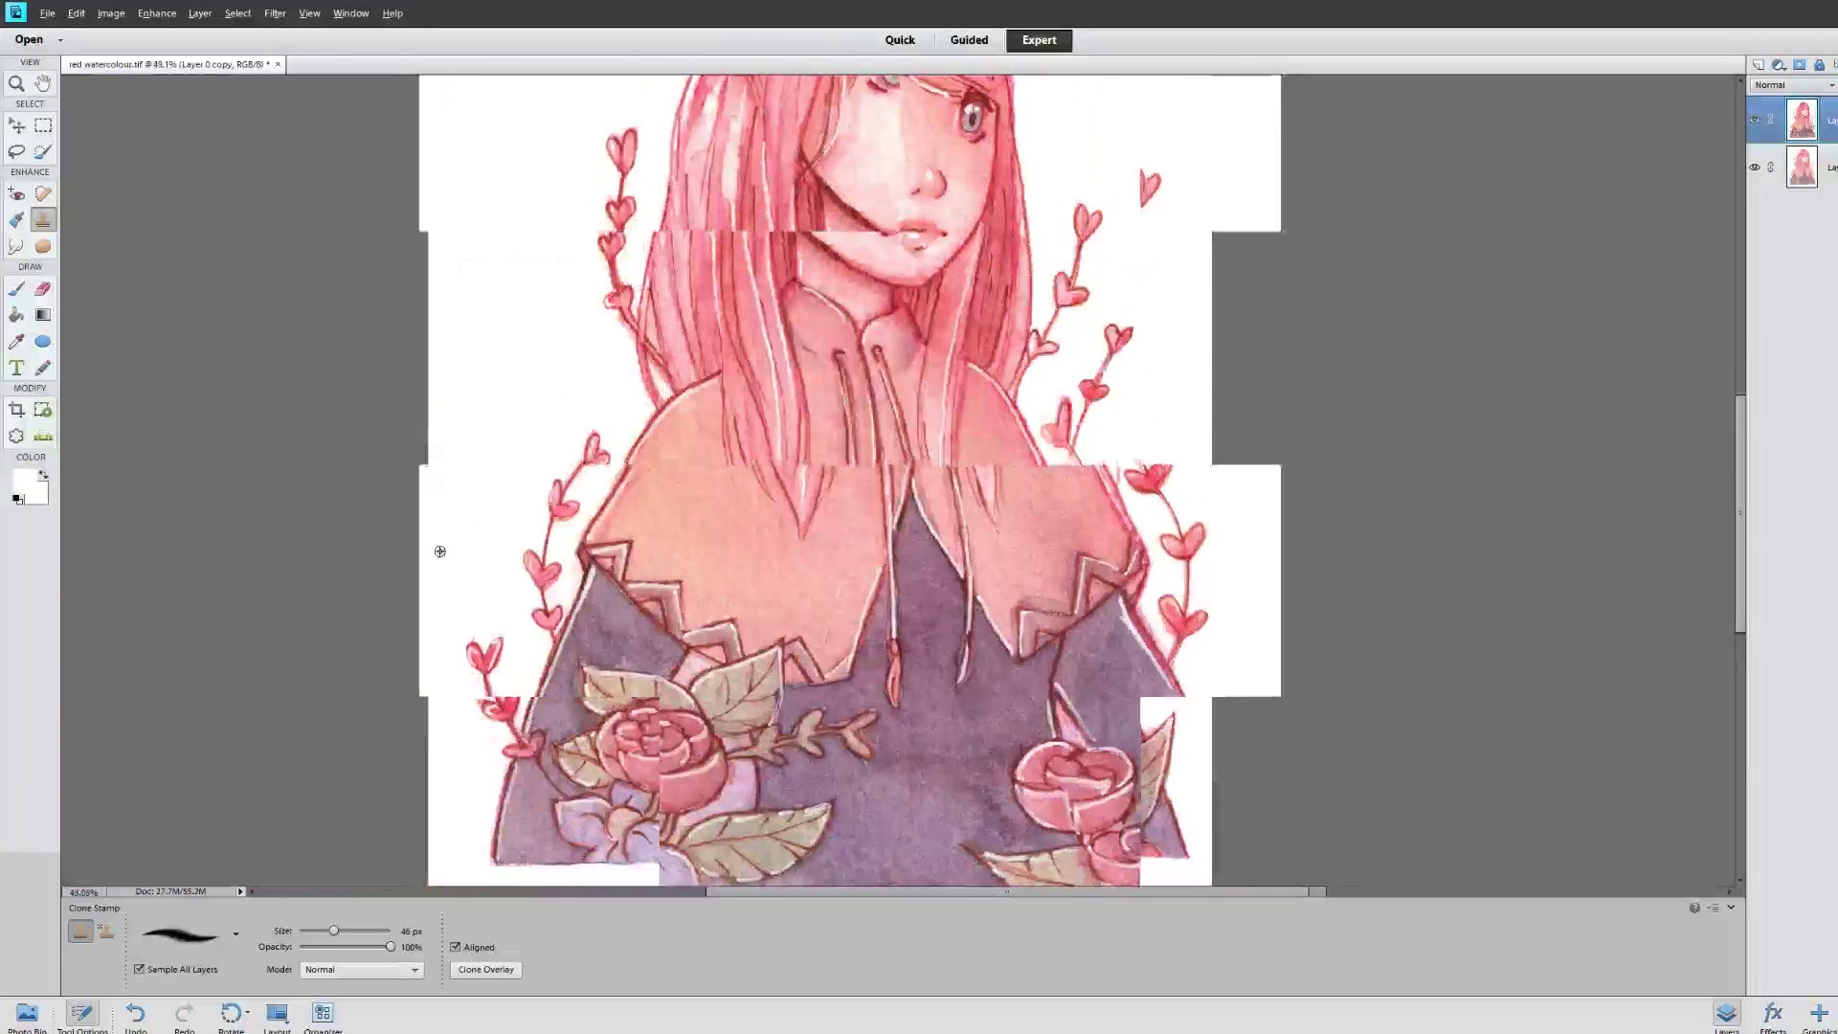
scroll(1052, 633, "down", 3)
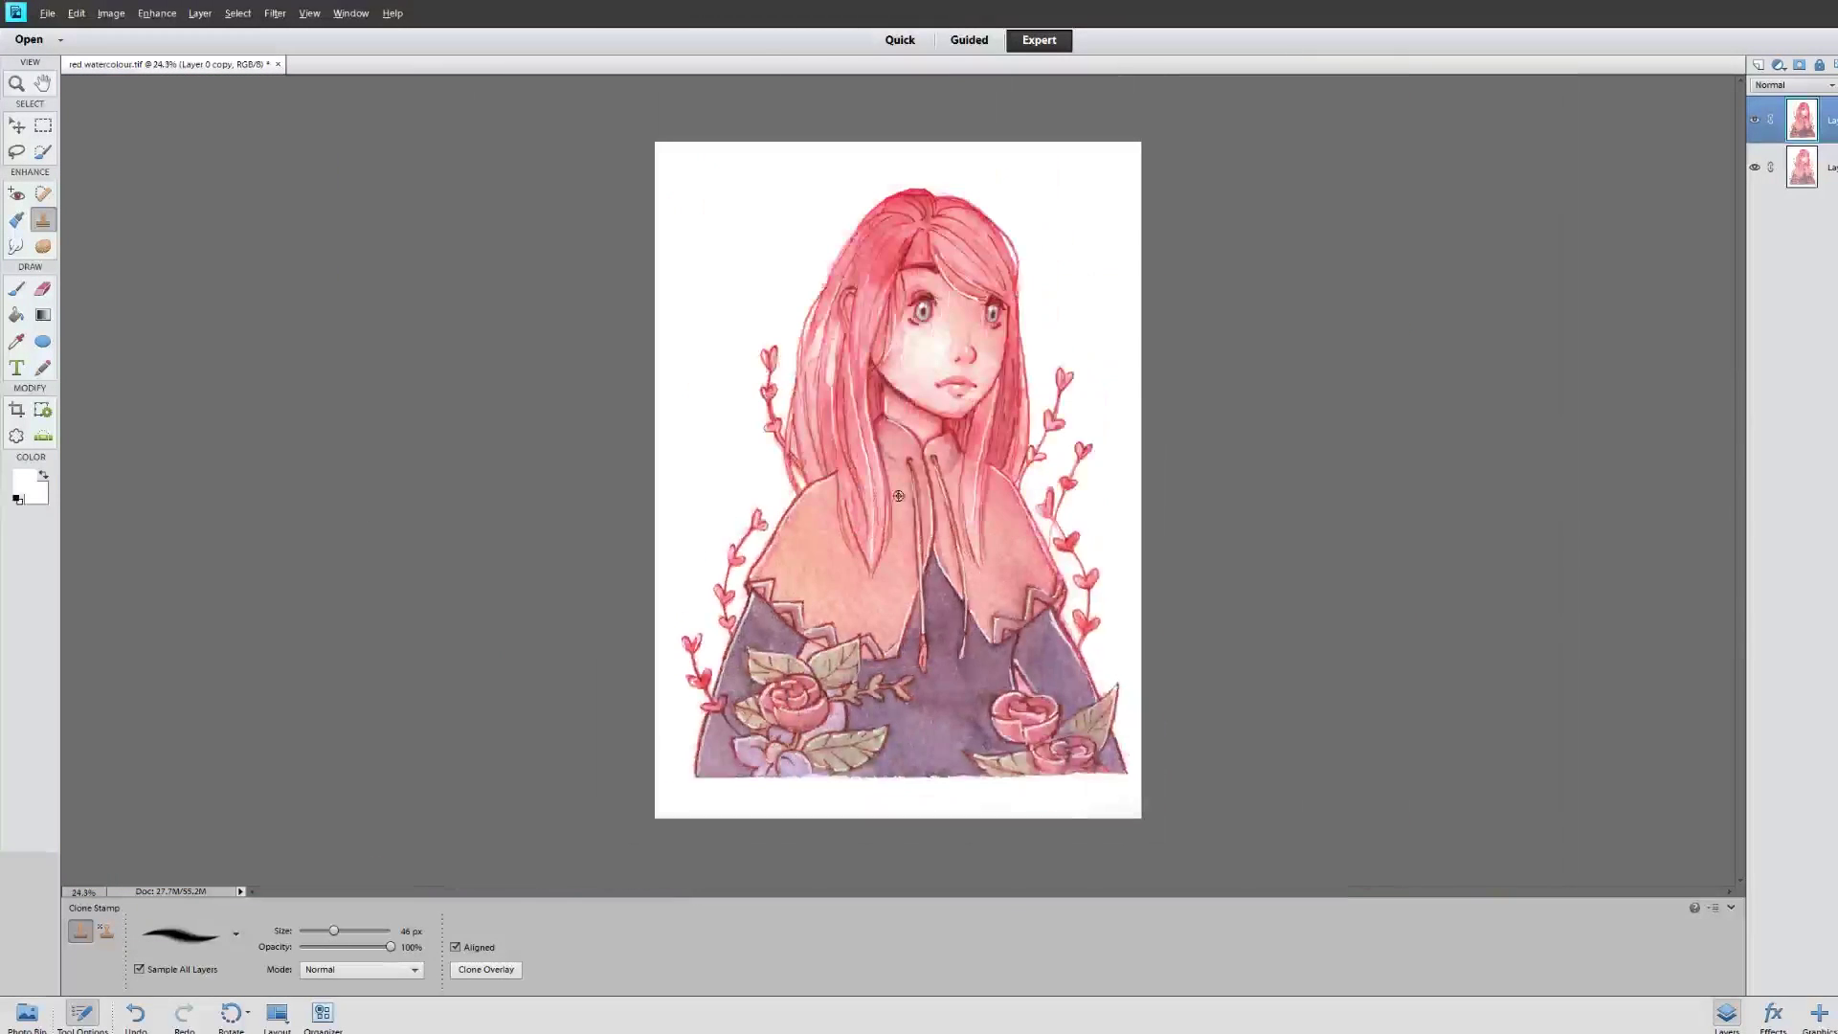
scroll(1052, 633, "up", 1)
scroll(1063, 638, "down", 1)
scroll(1114, 678, "up", 2)
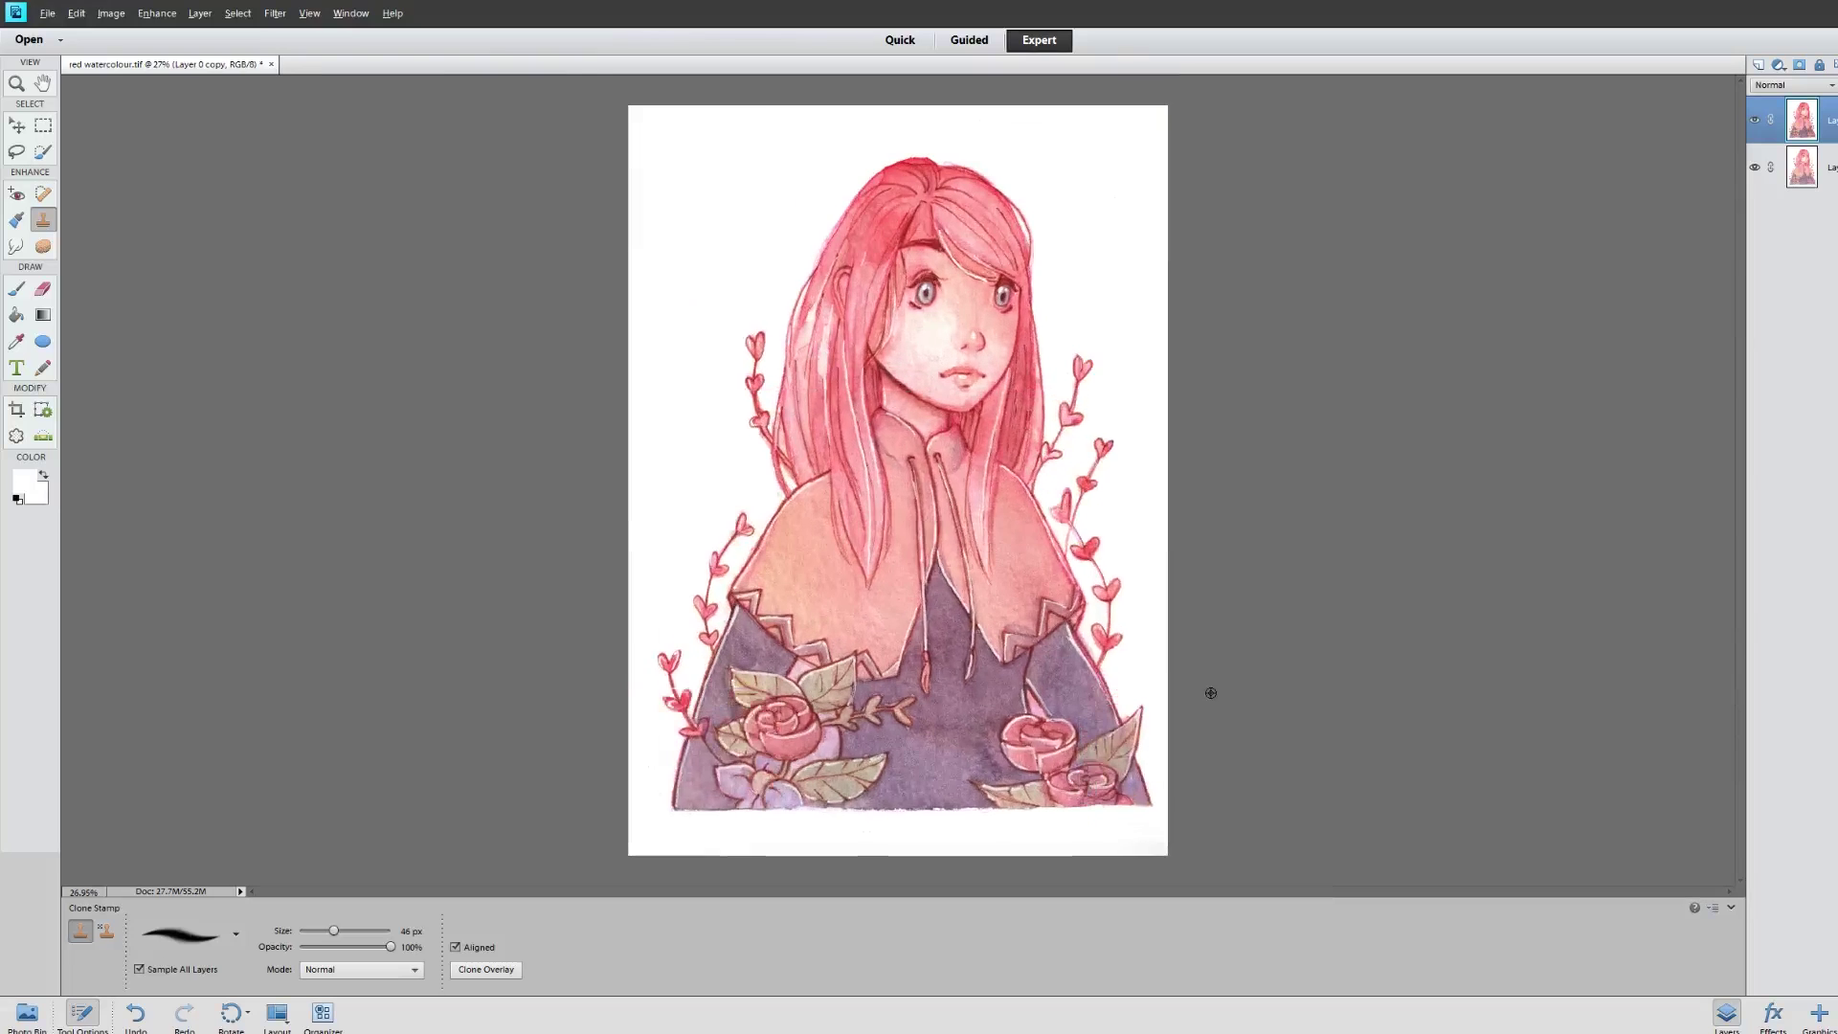
left_click_drag(910, 890, 997, 903)
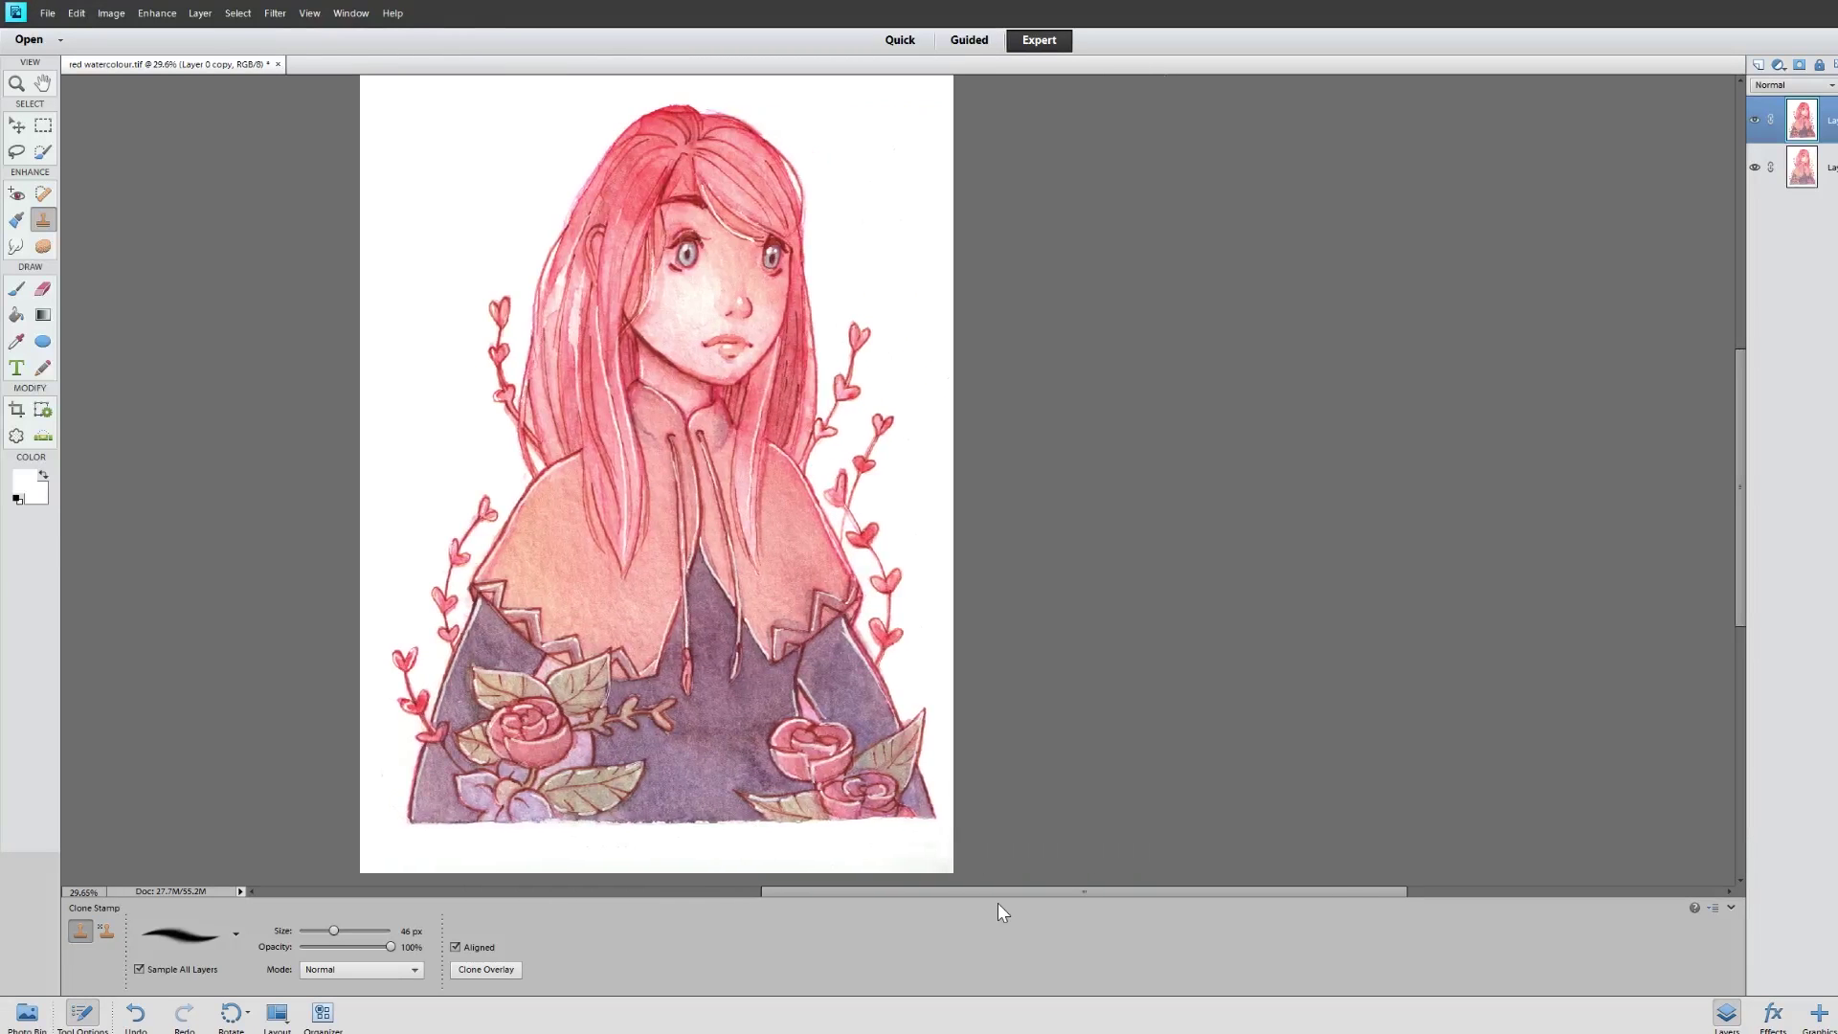
scroll(919, 746, "down", 1)
scroll(919, 745, "up", 1)
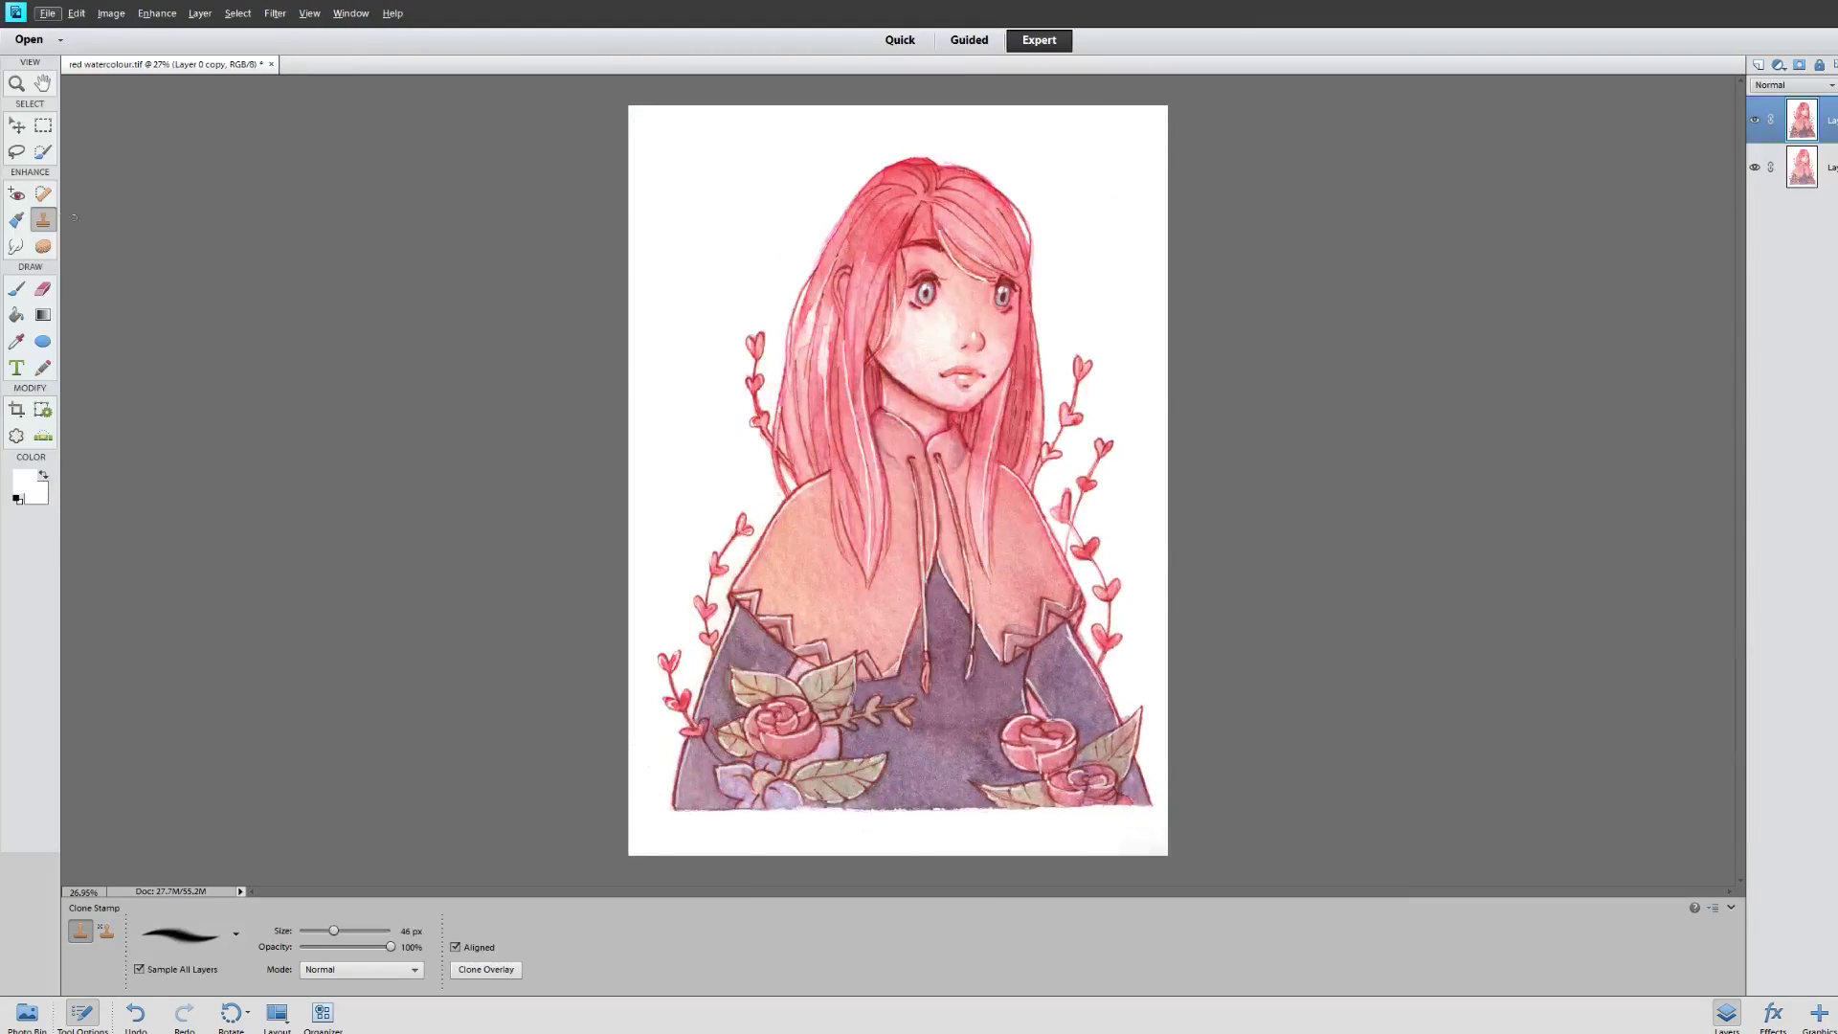
Widen the canvas to 13 cm with the anchor at middle left, so the extra space is added on the right side
left_click(46, 127)
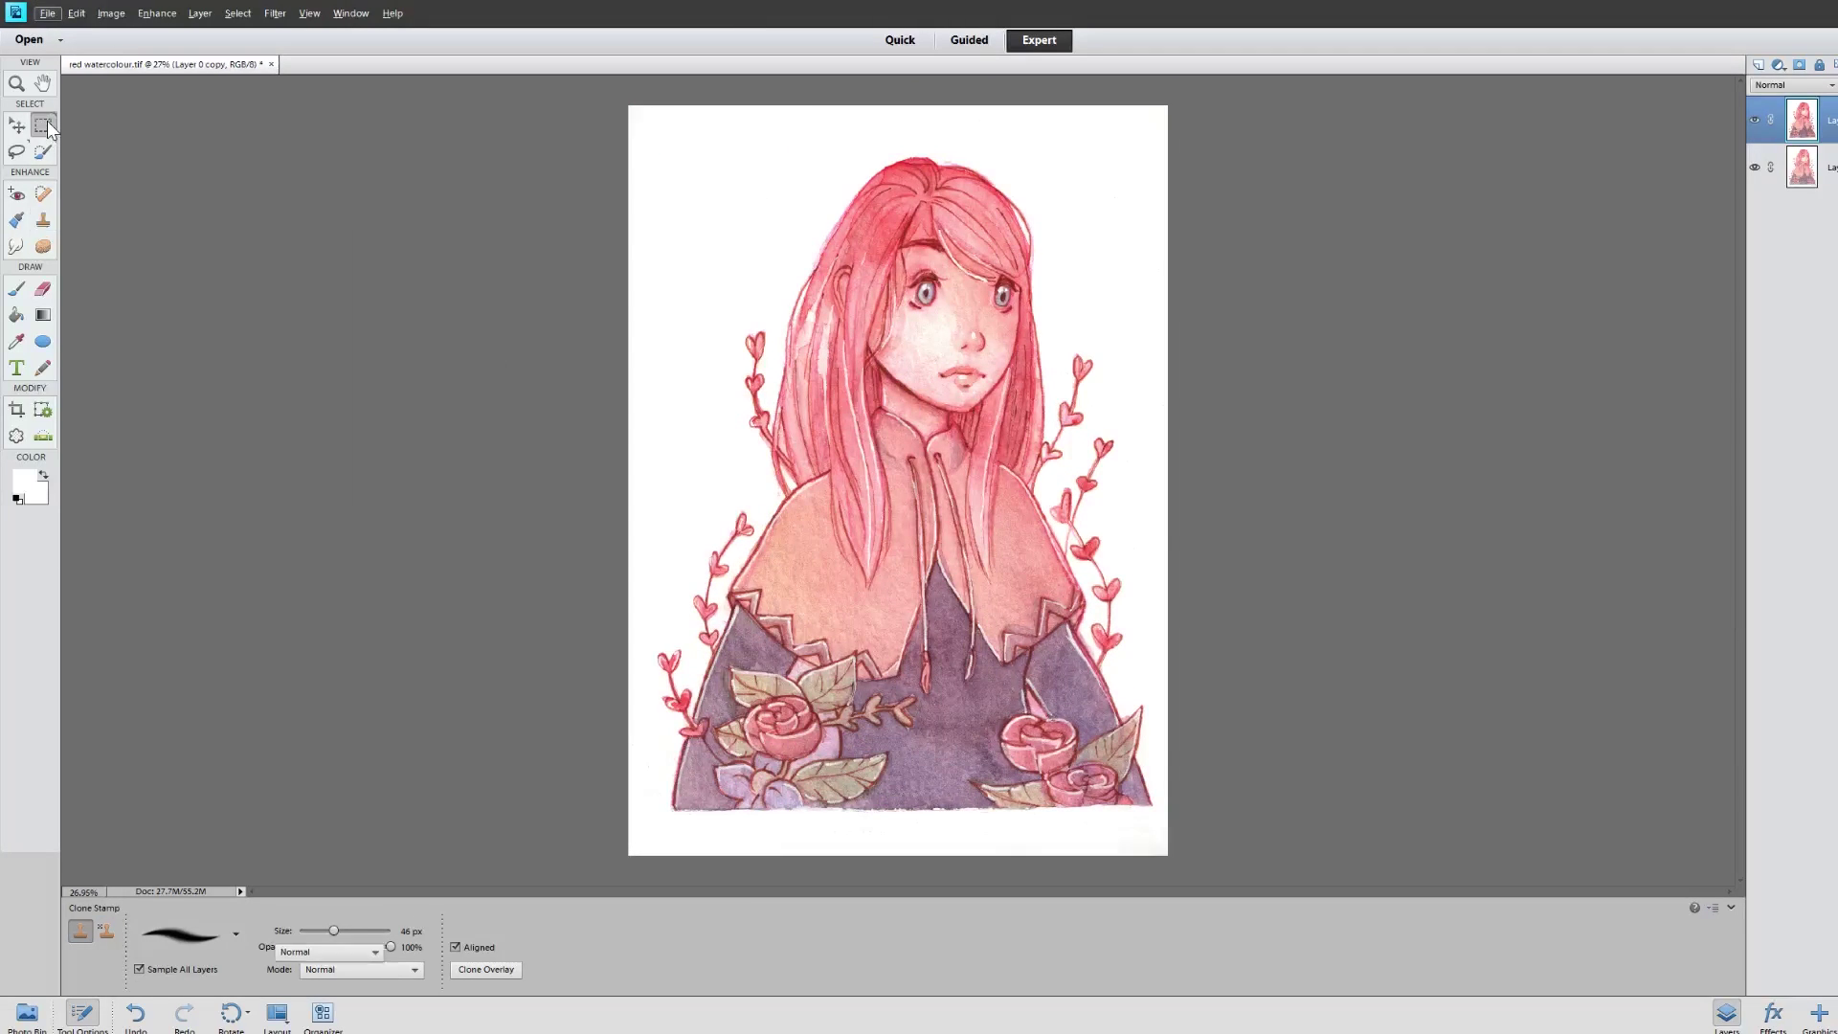
left_click(122, 12)
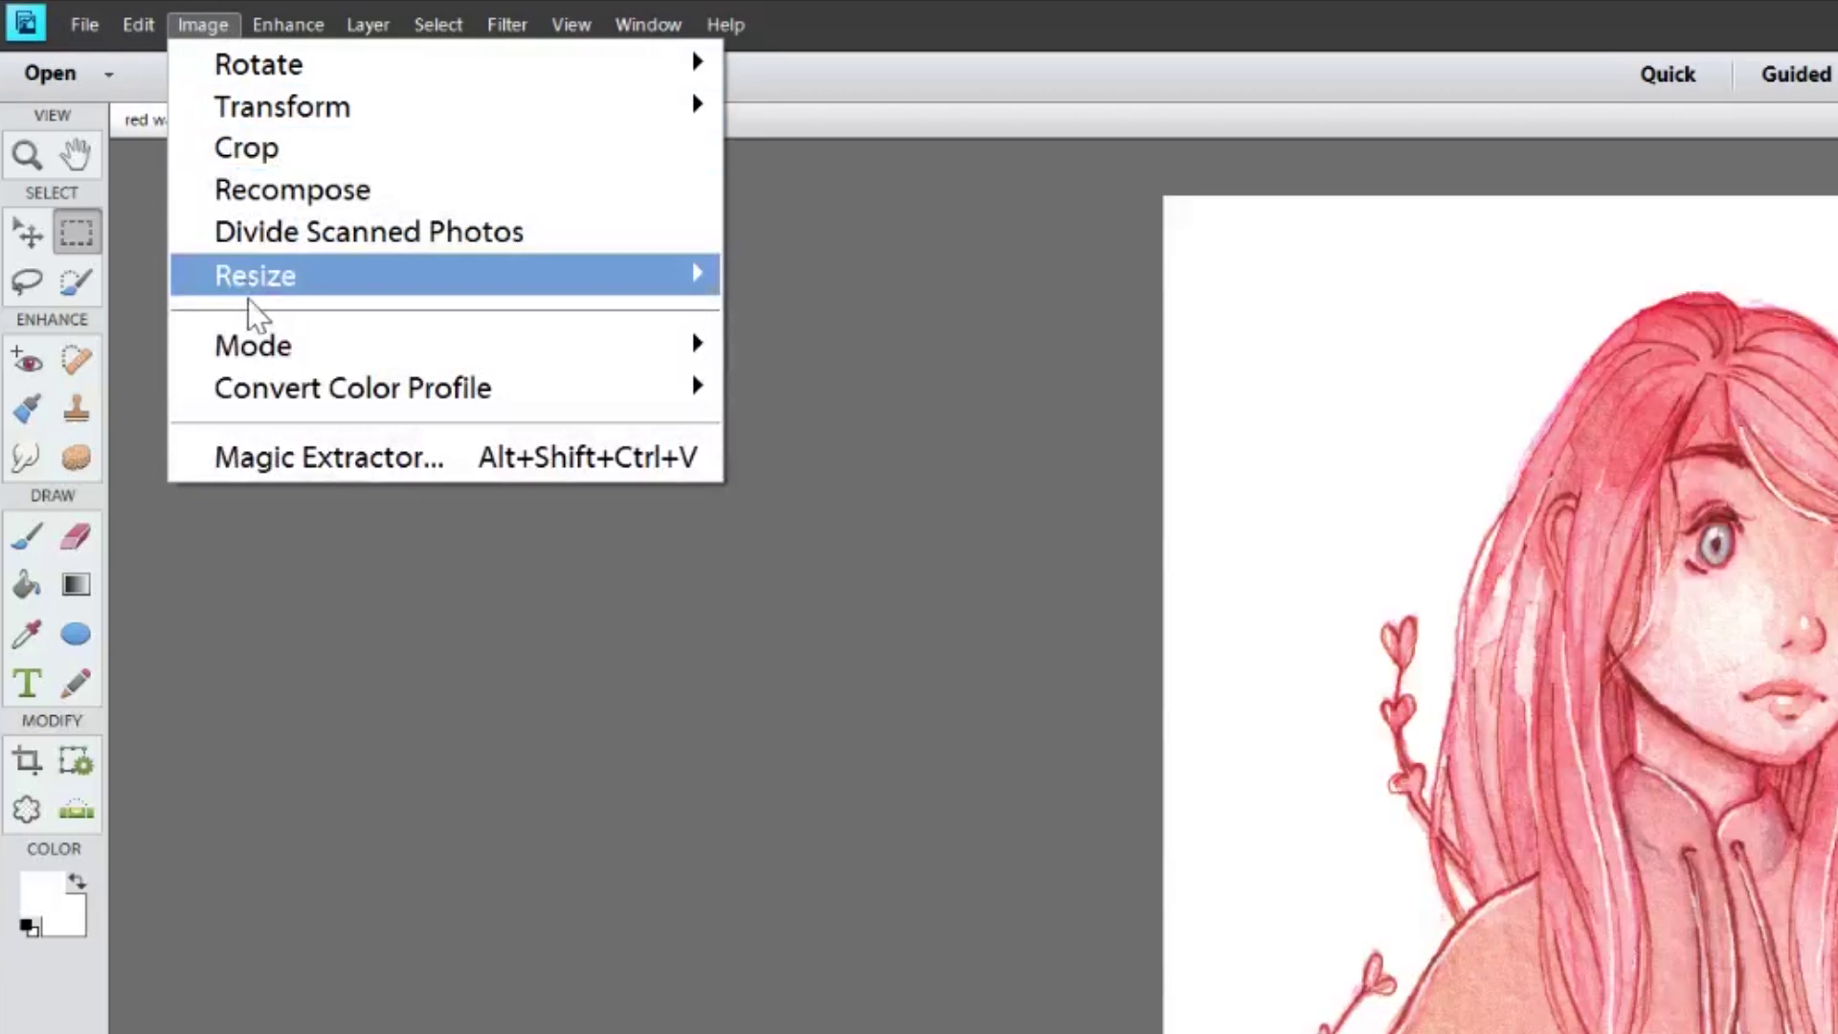
mouse_move(255, 285)
left_click(957, 319)
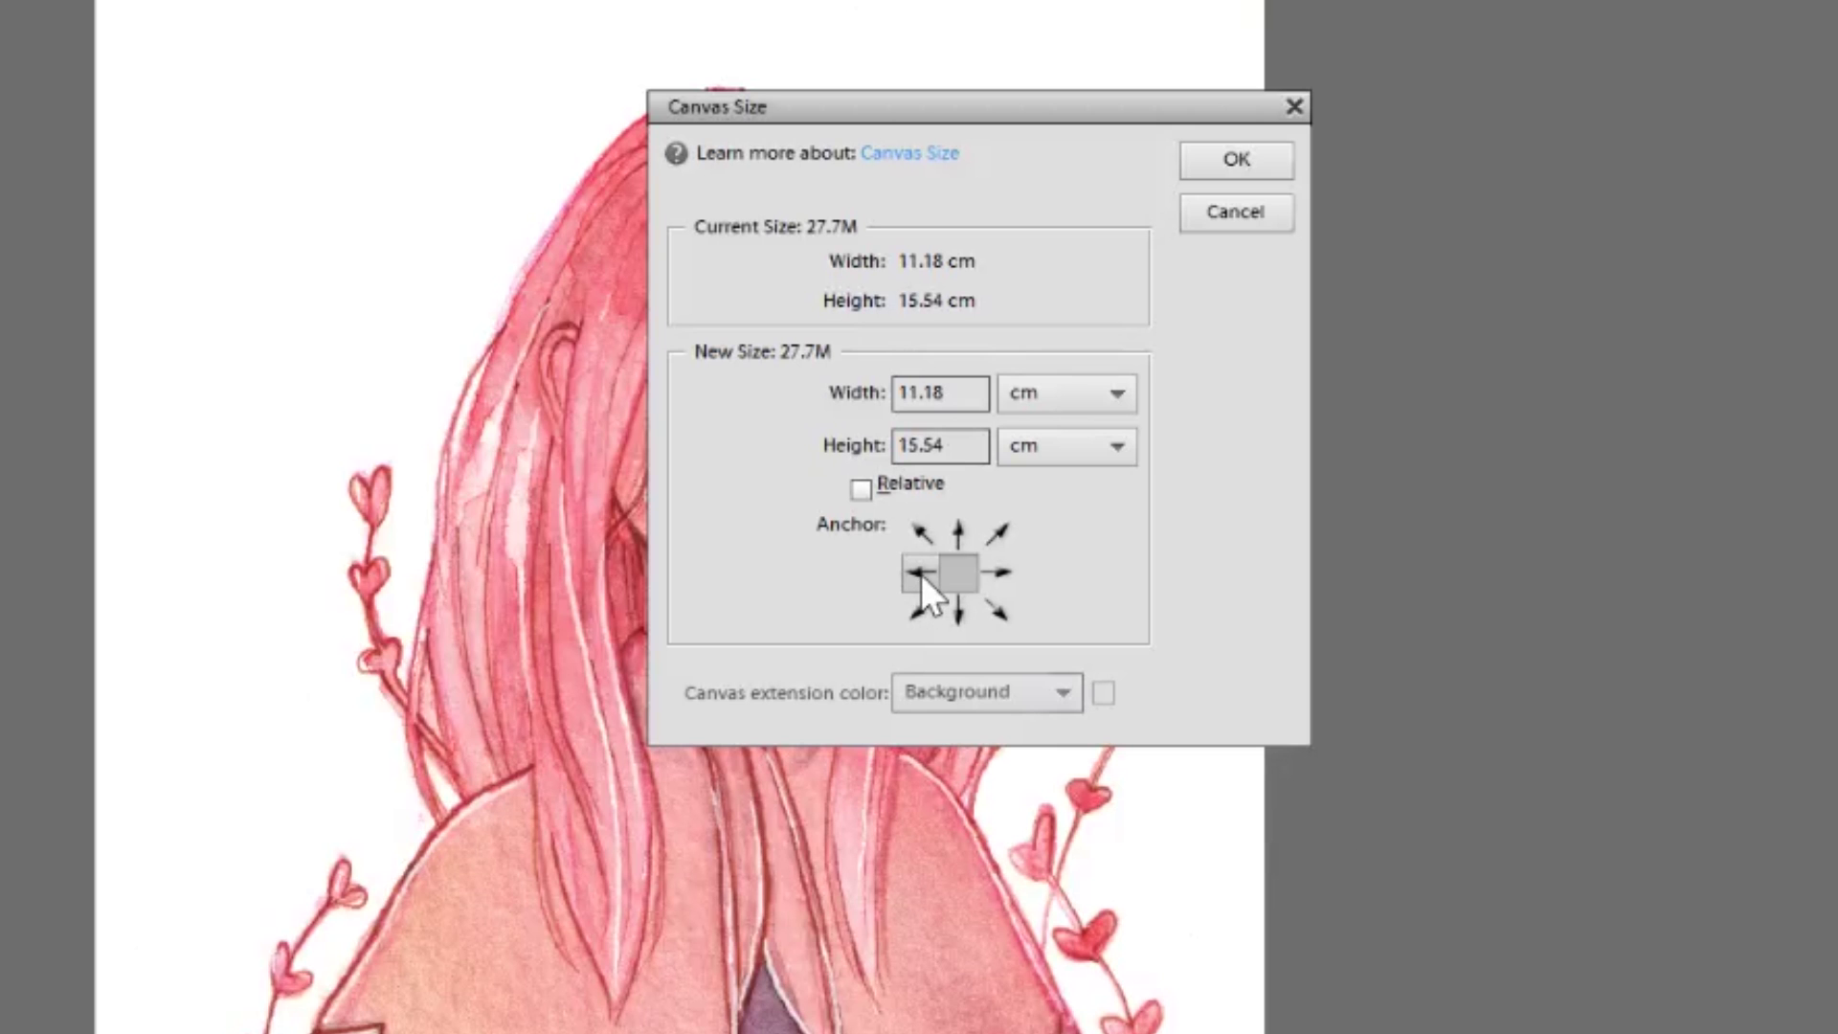
left_click(1009, 382)
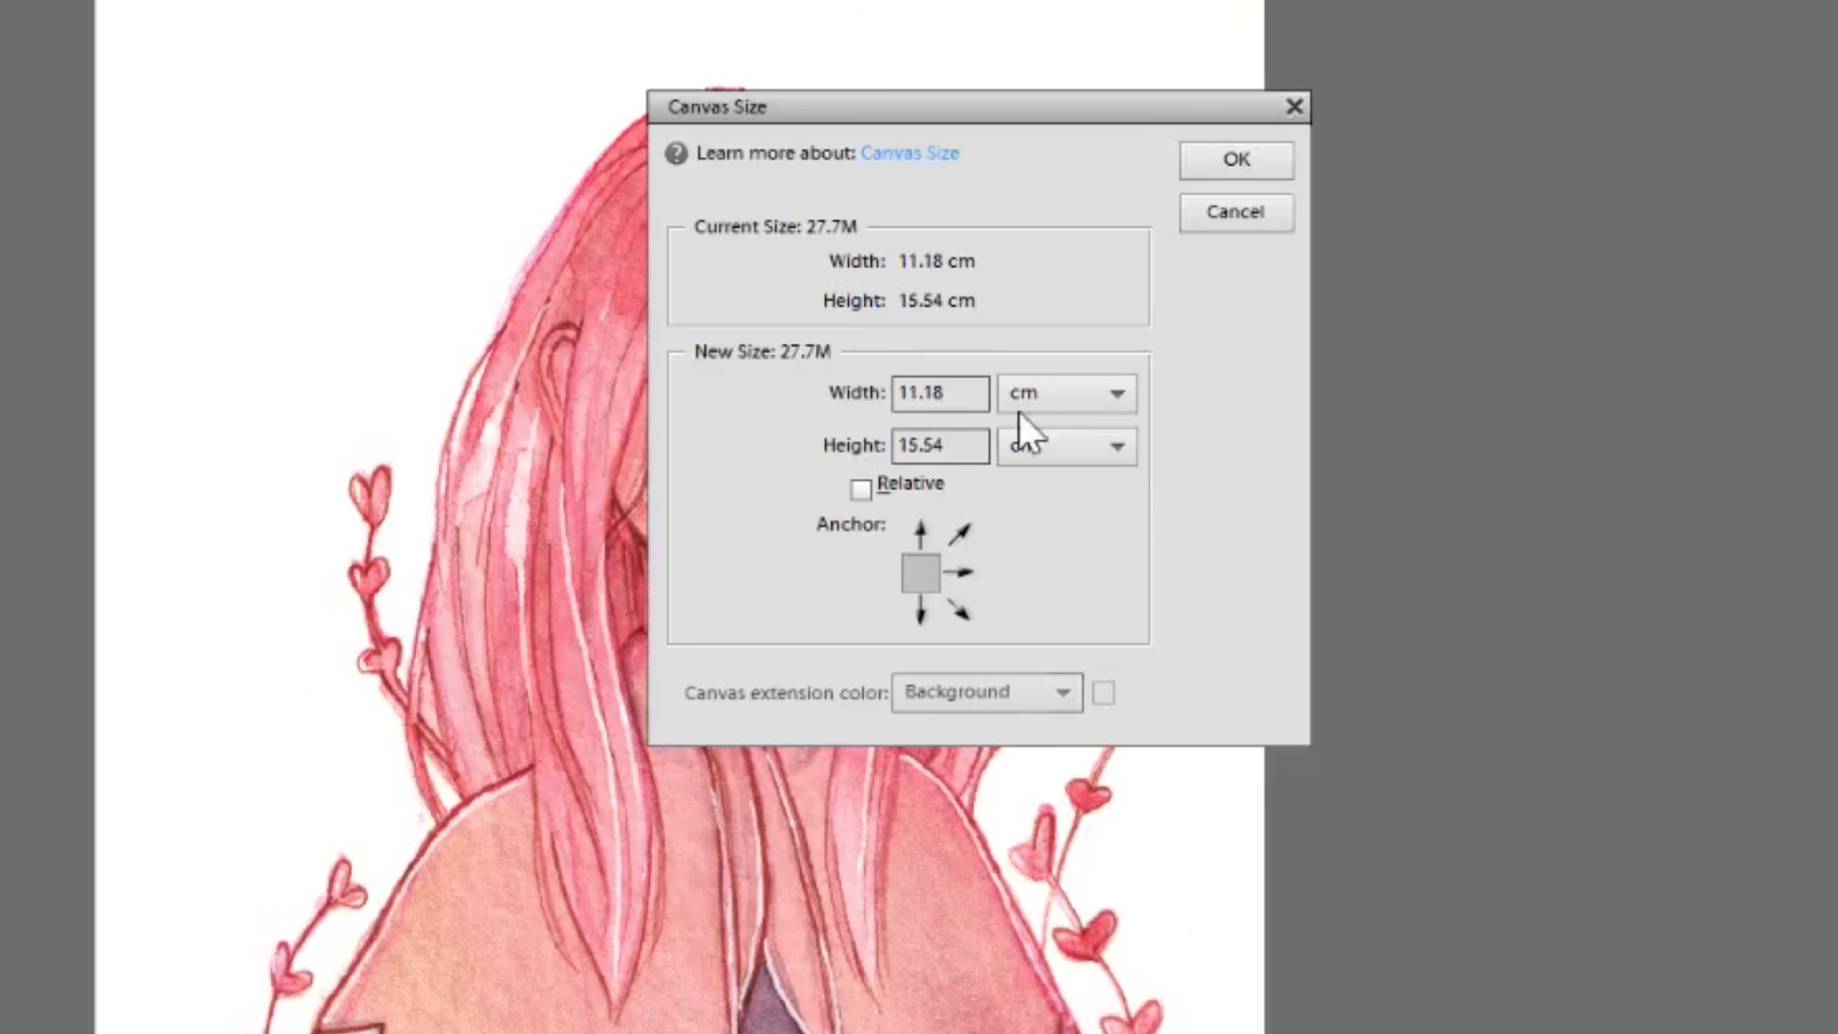
key("Tab")
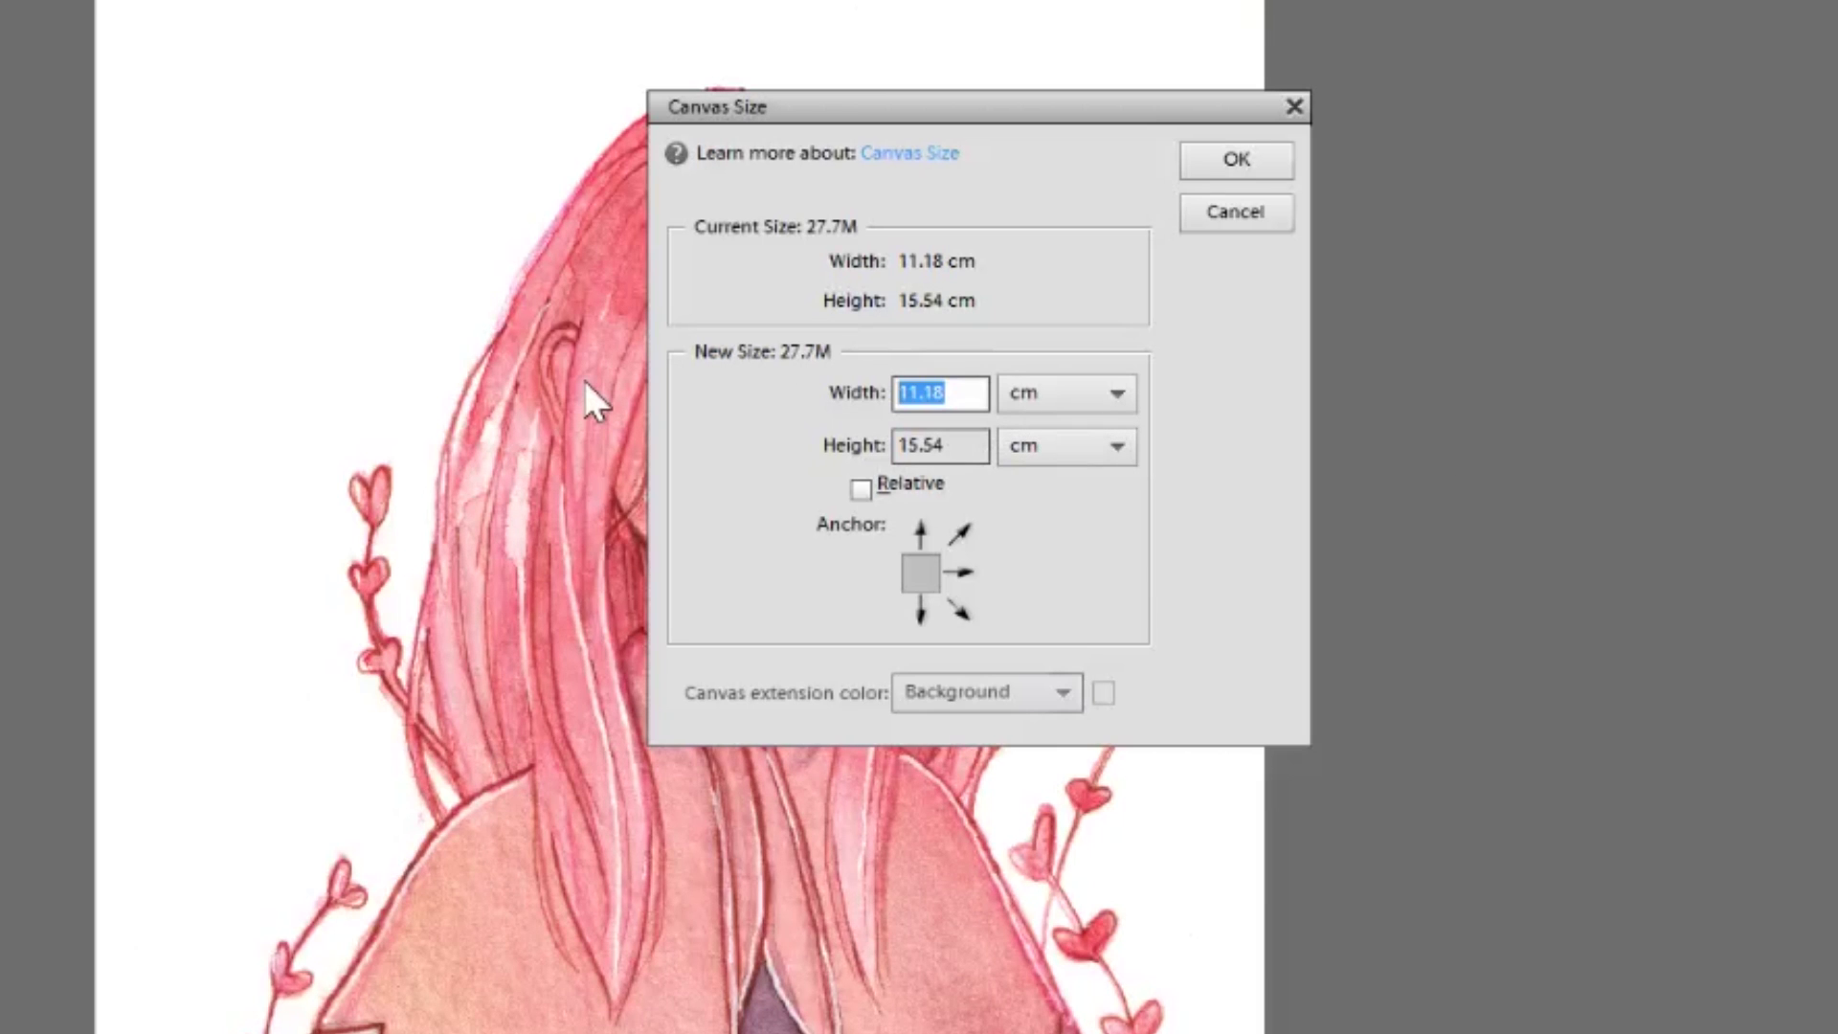
type("13")
key("Return")
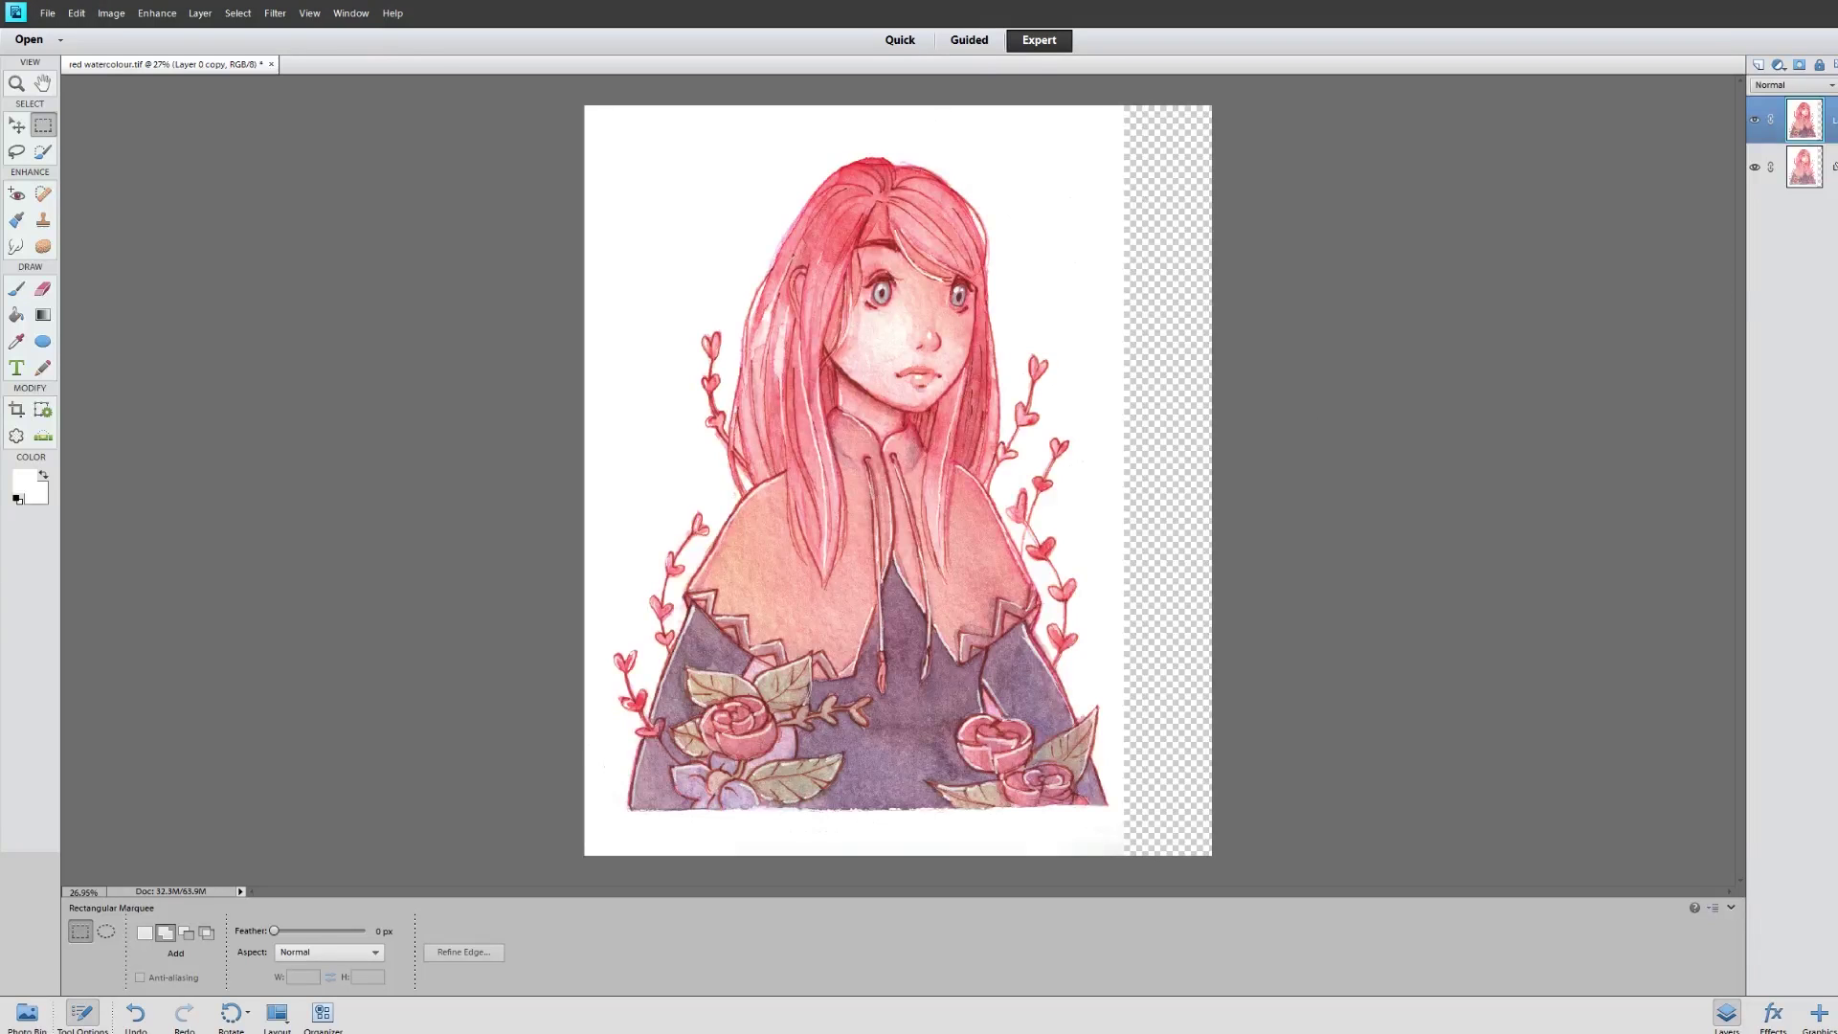
Add a new layer beneath the painting layer and fill it with white to cover the empty canvas strip
left_click(1758, 64)
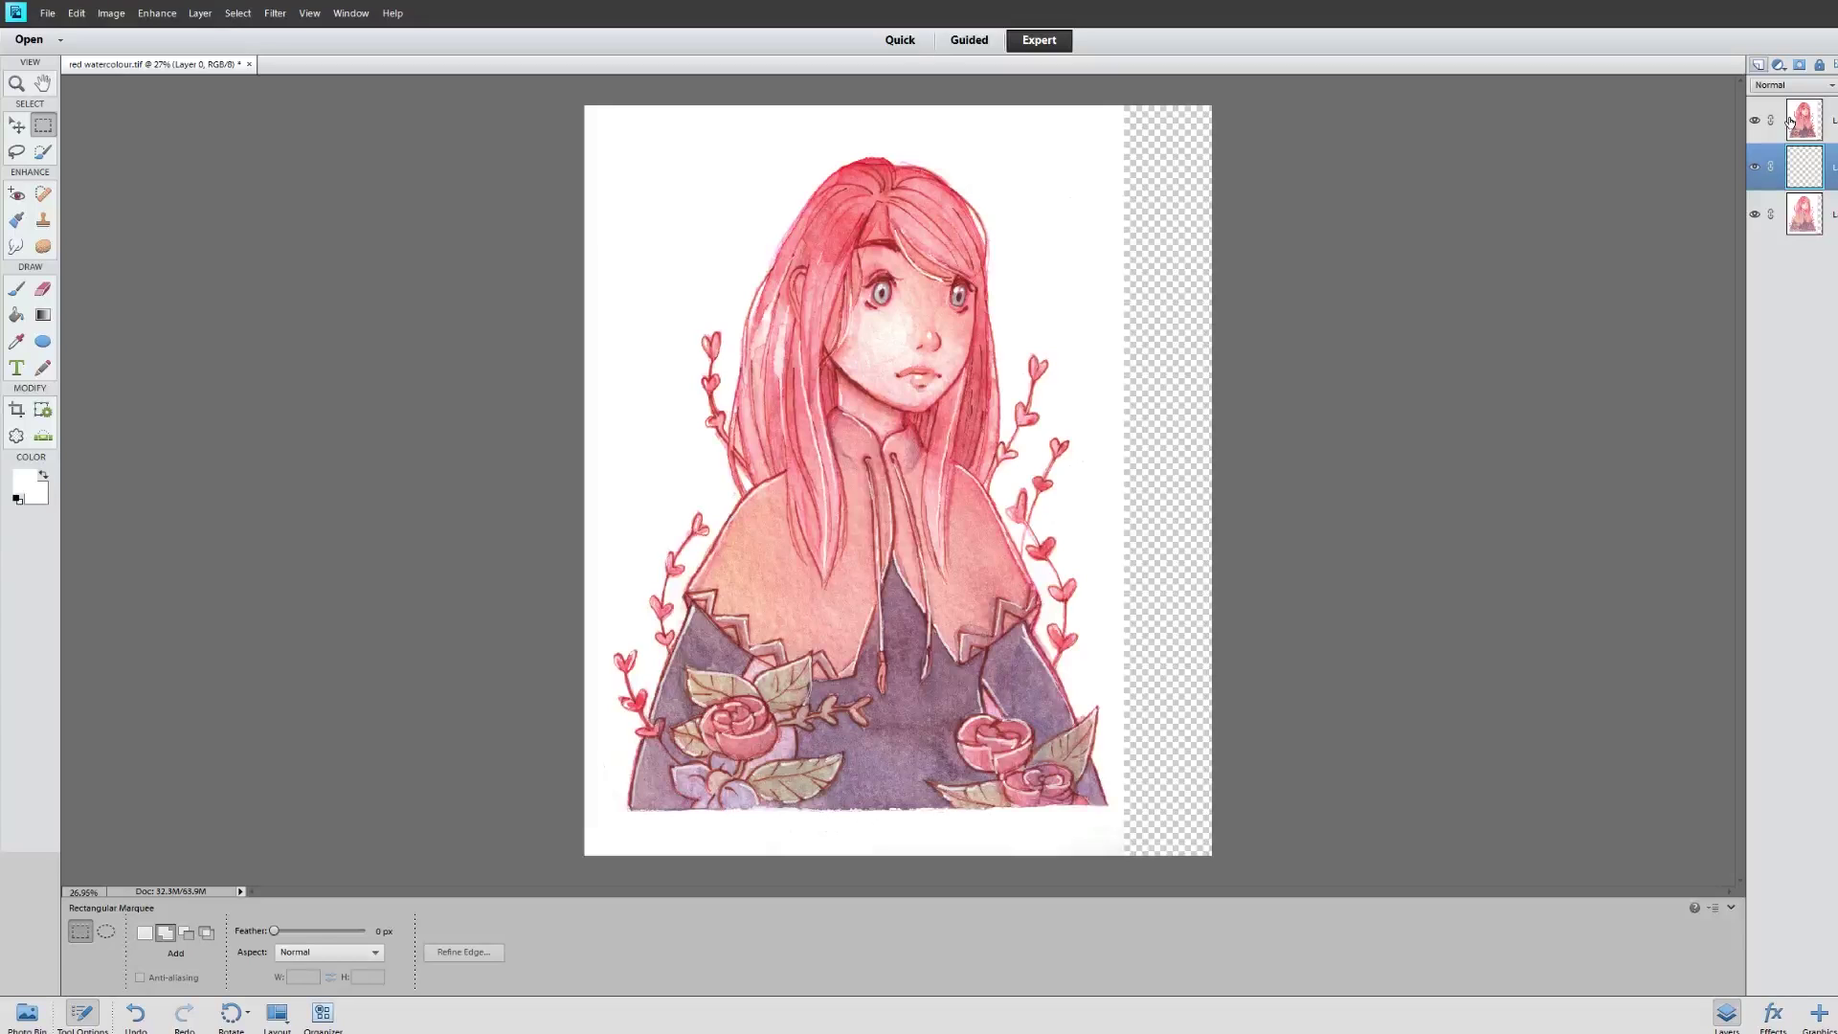
key("k")
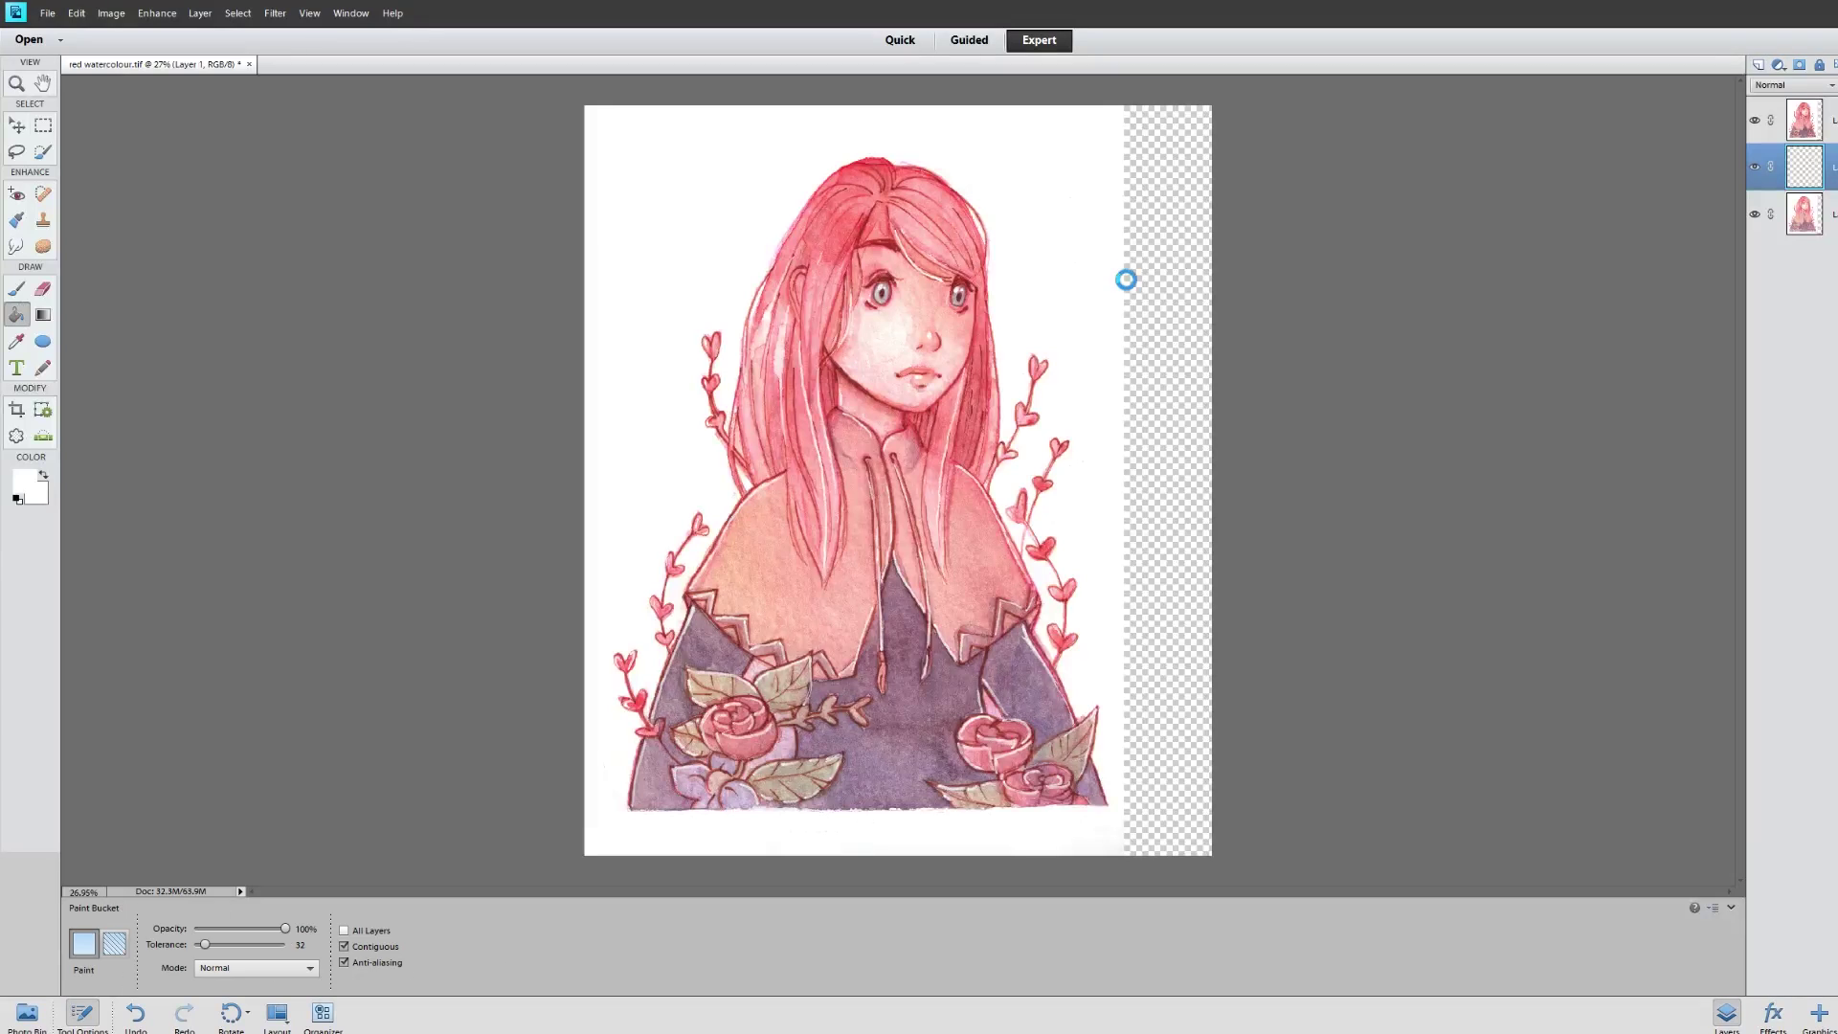
left_click(1125, 280)
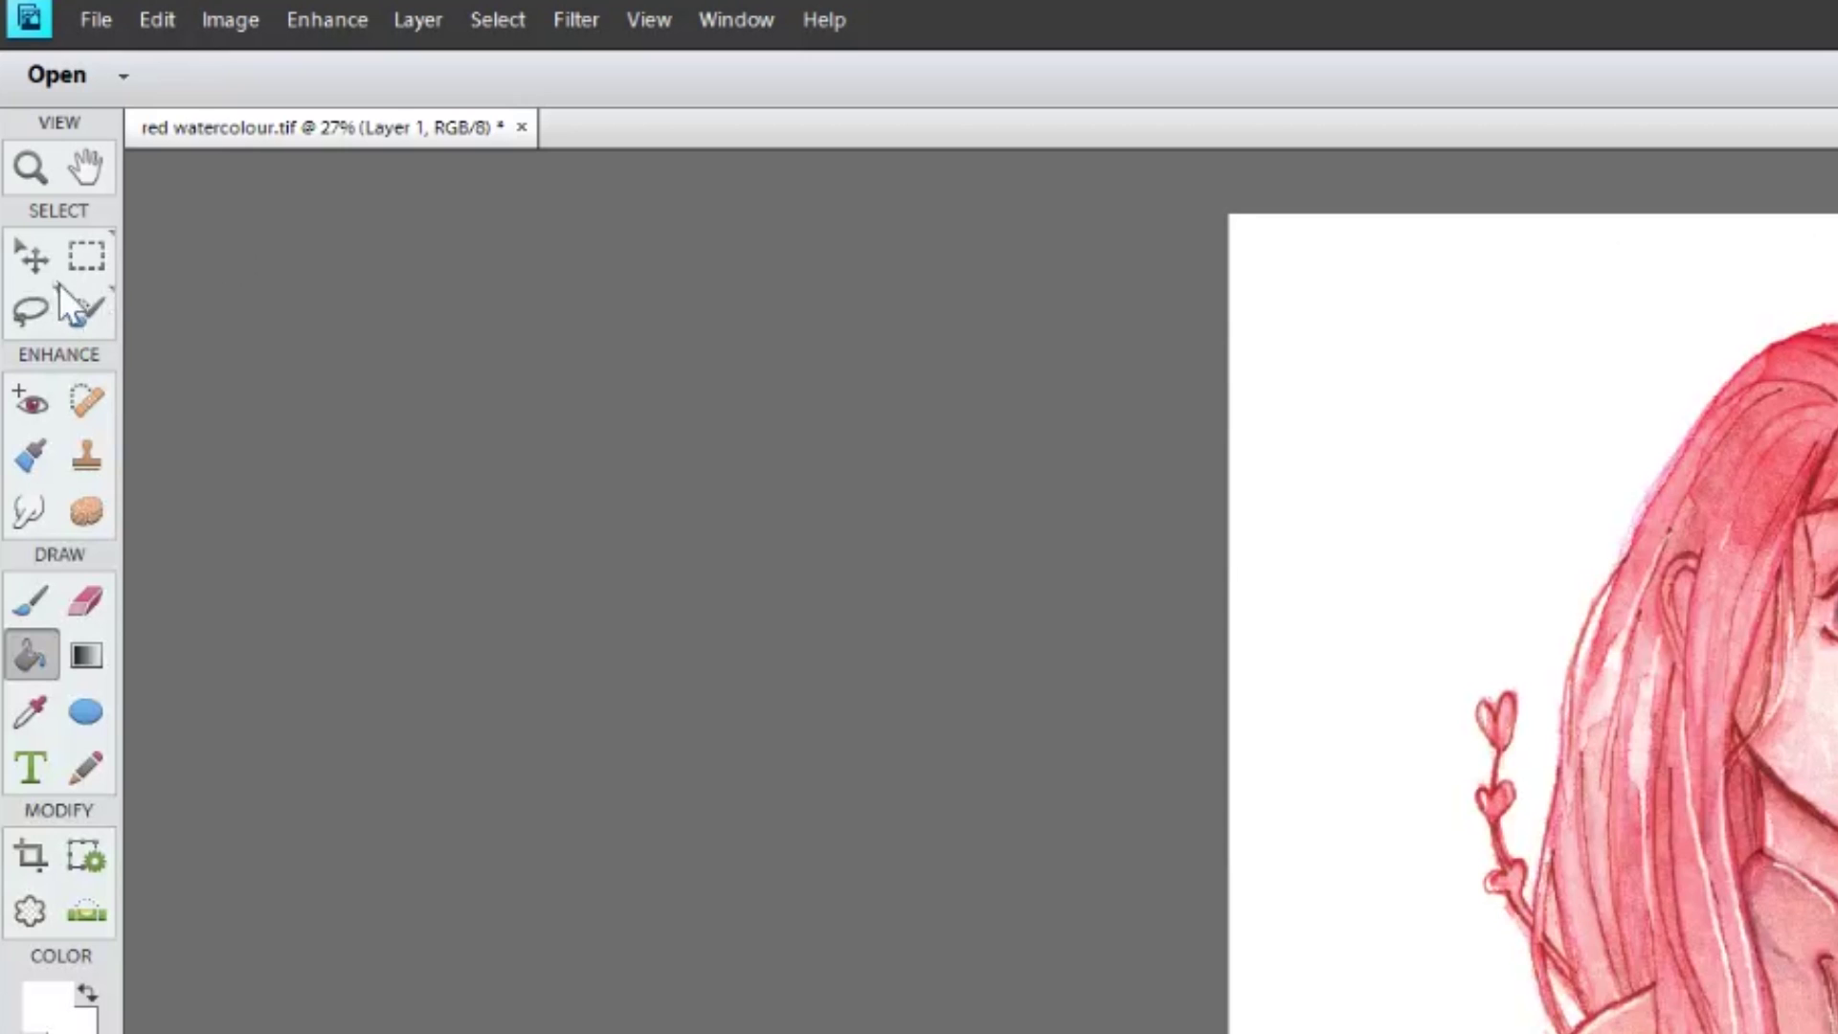
Move the upper painting layer to the right so the figure sits centred on the widened canvas
key("v")
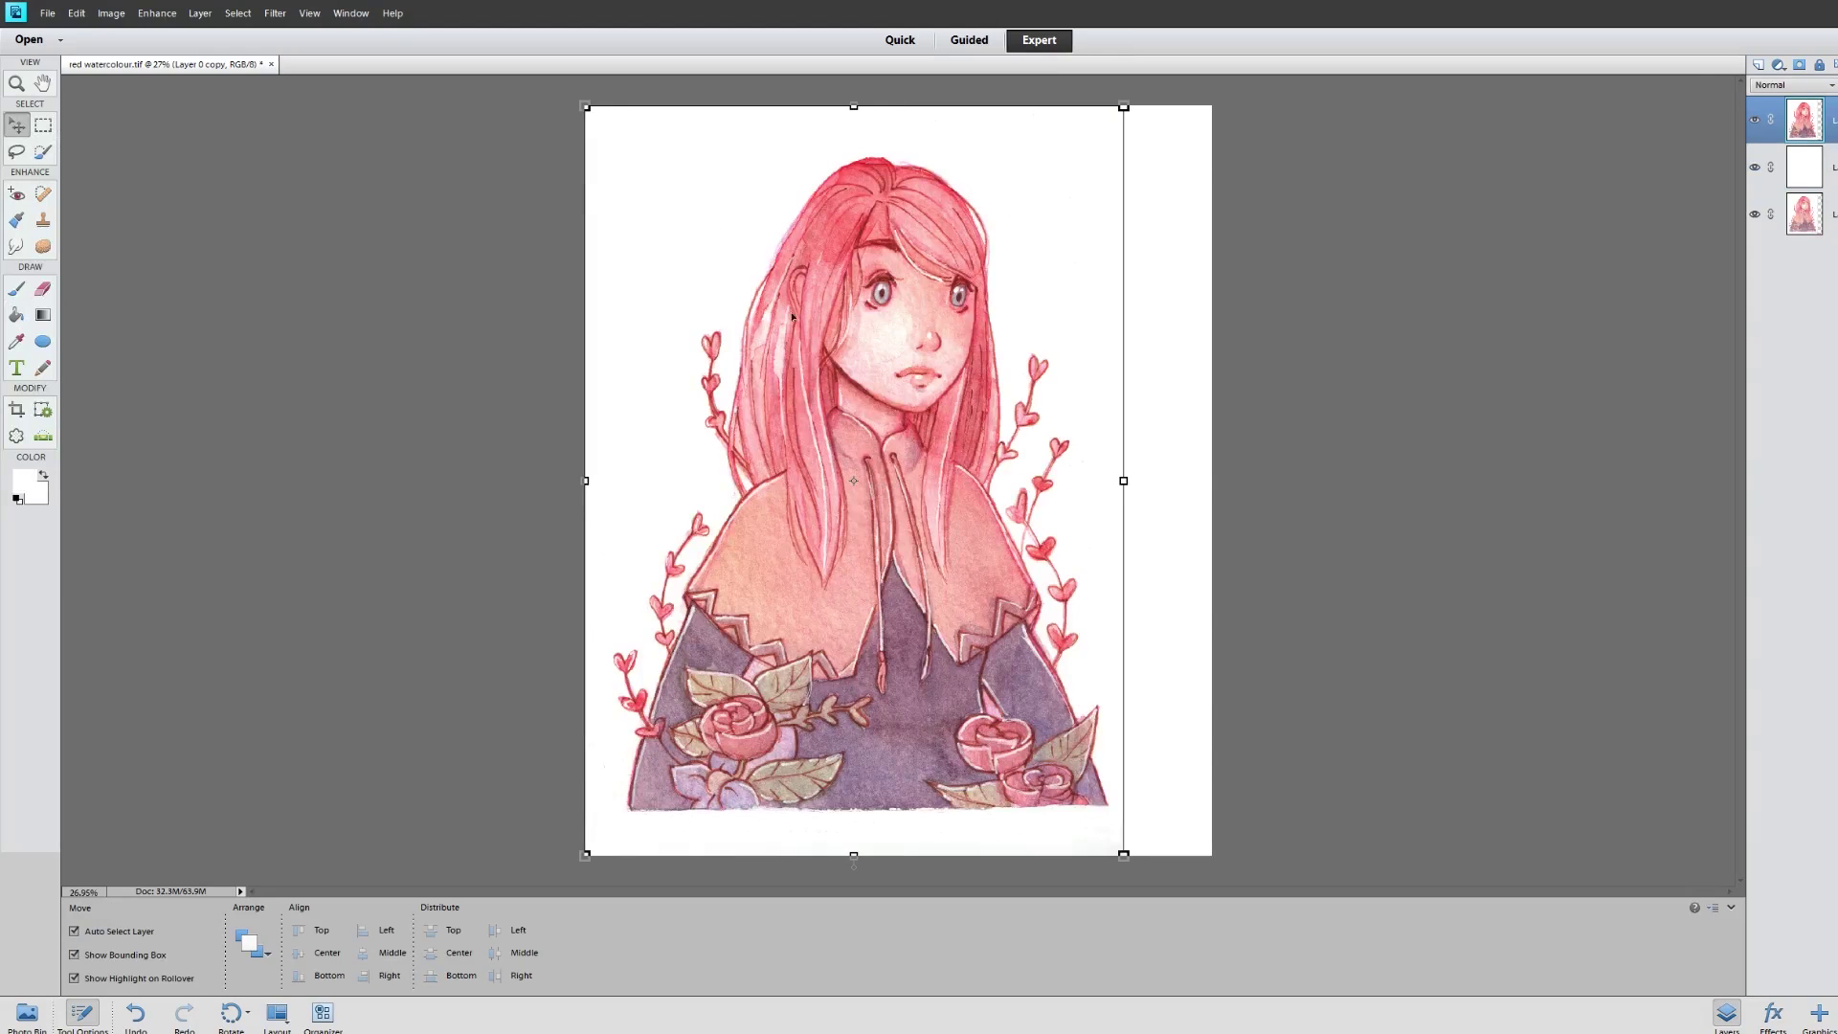
left_click_drag(836, 333, 869, 333)
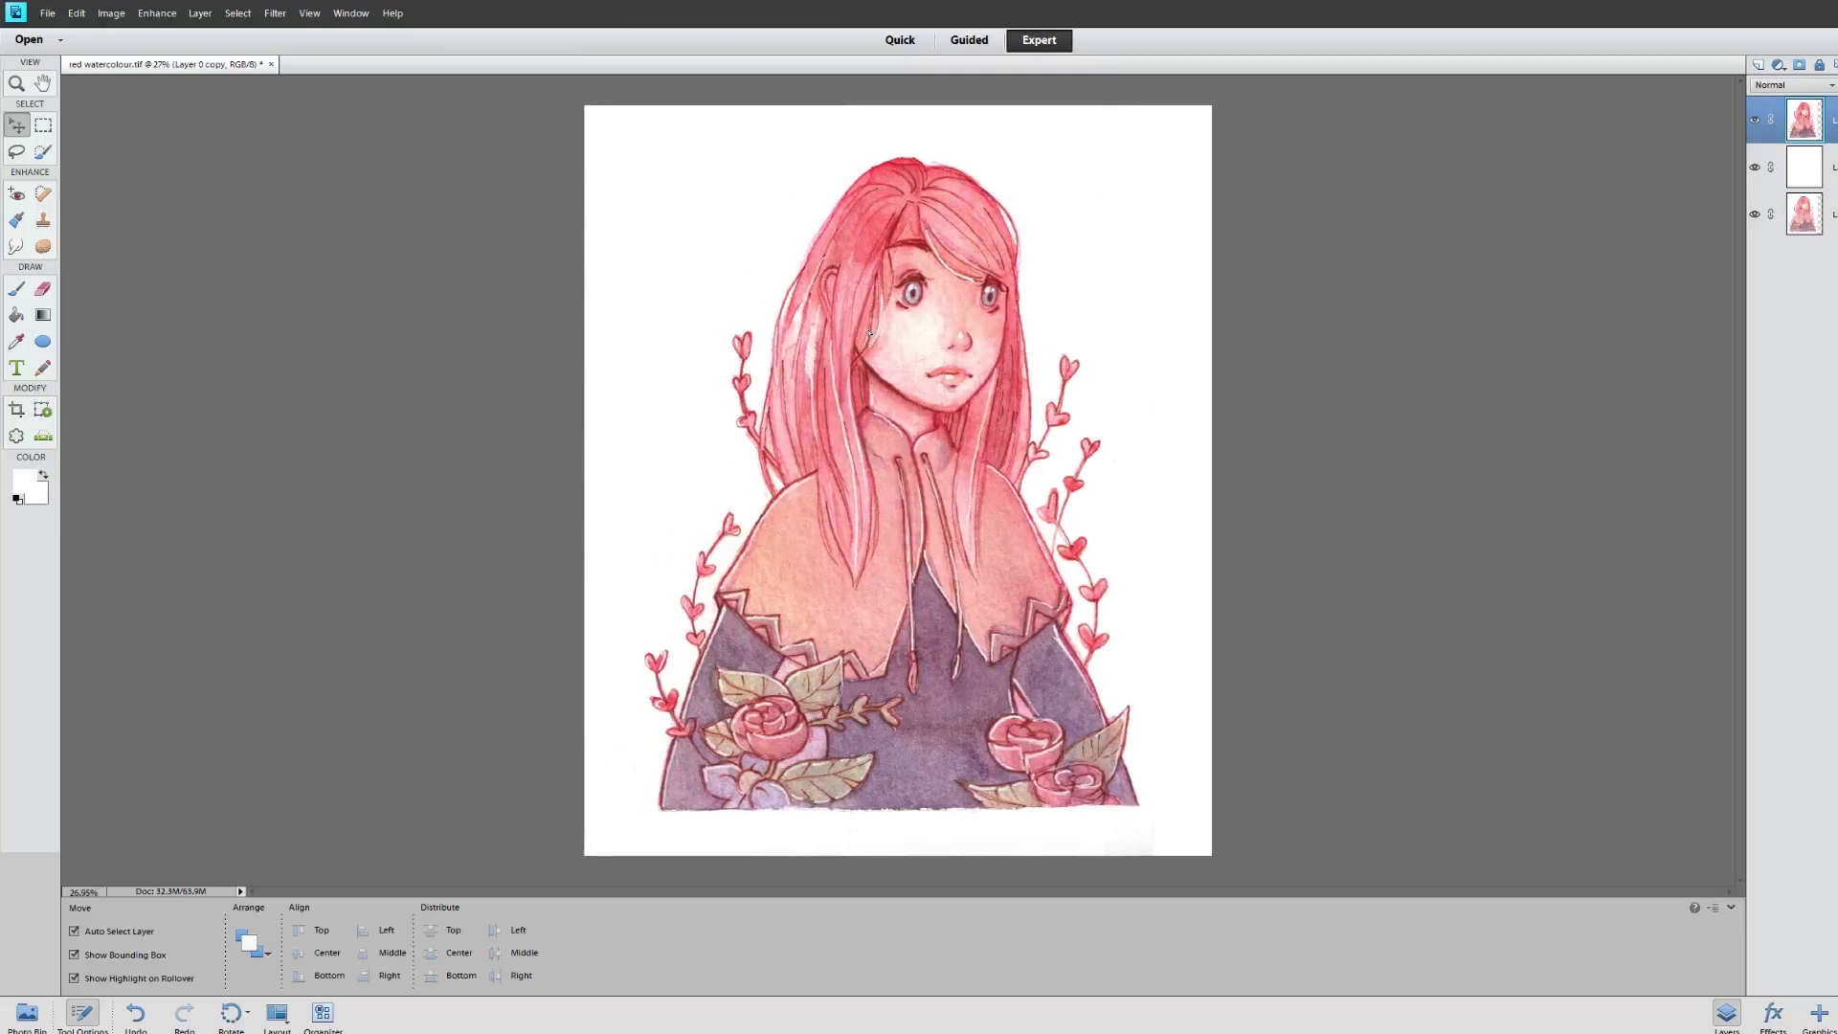
key("Right")
key("Right")
left_click_drag(869, 334, 870, 333)
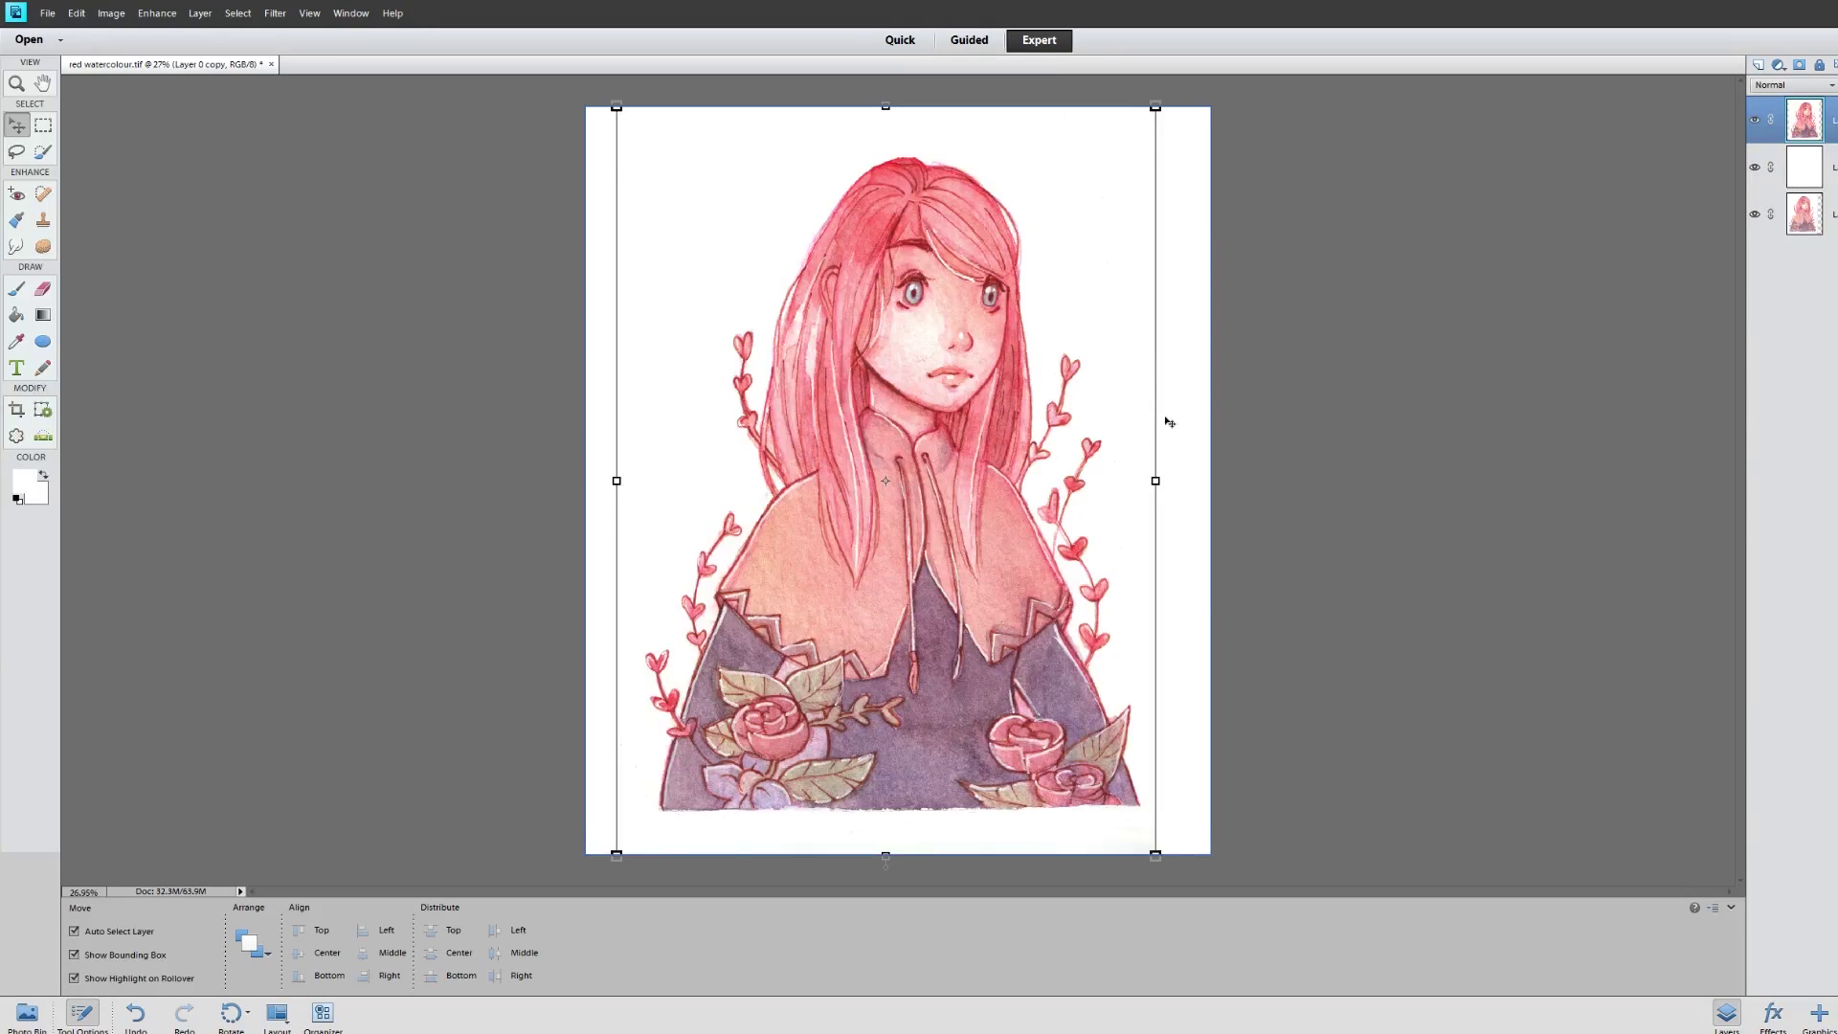
Rotate the painting layer very slightly clockwise to straighten it, and apply the transformation
left_click_drag(1159, 418, 1157, 419)
left_click(1099, 867)
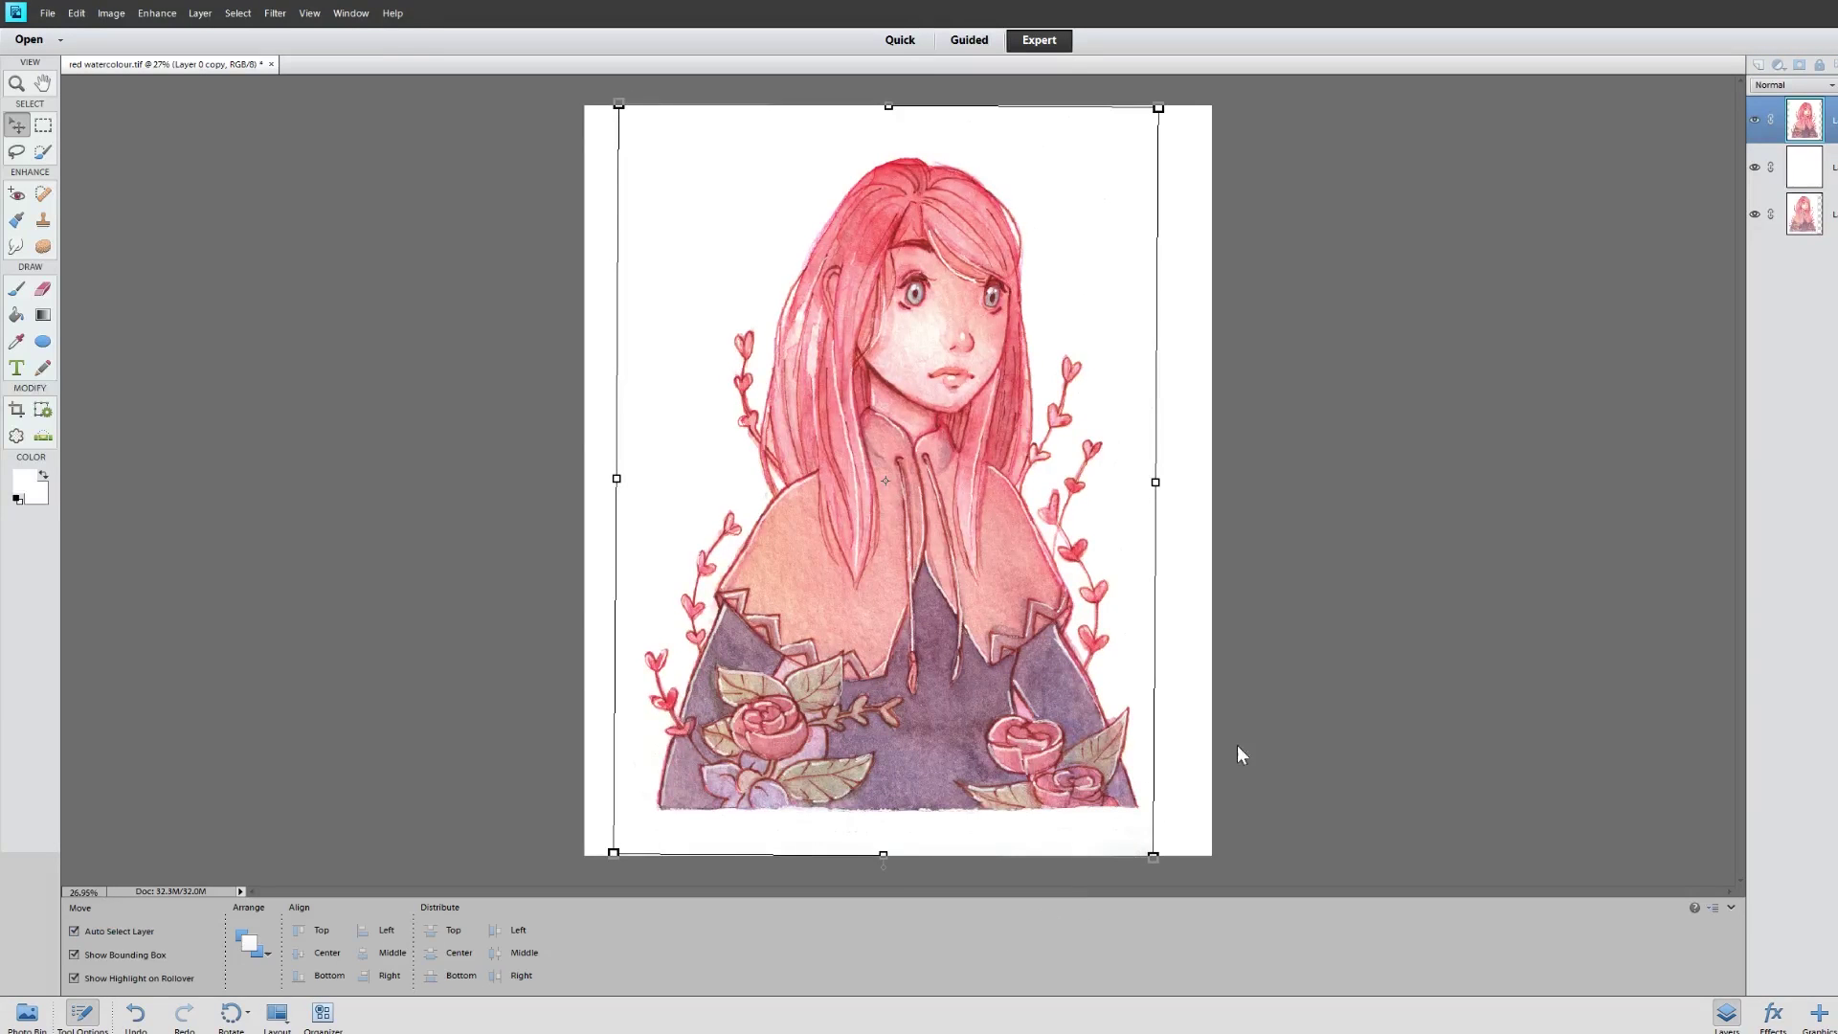
left_click(1344, 651)
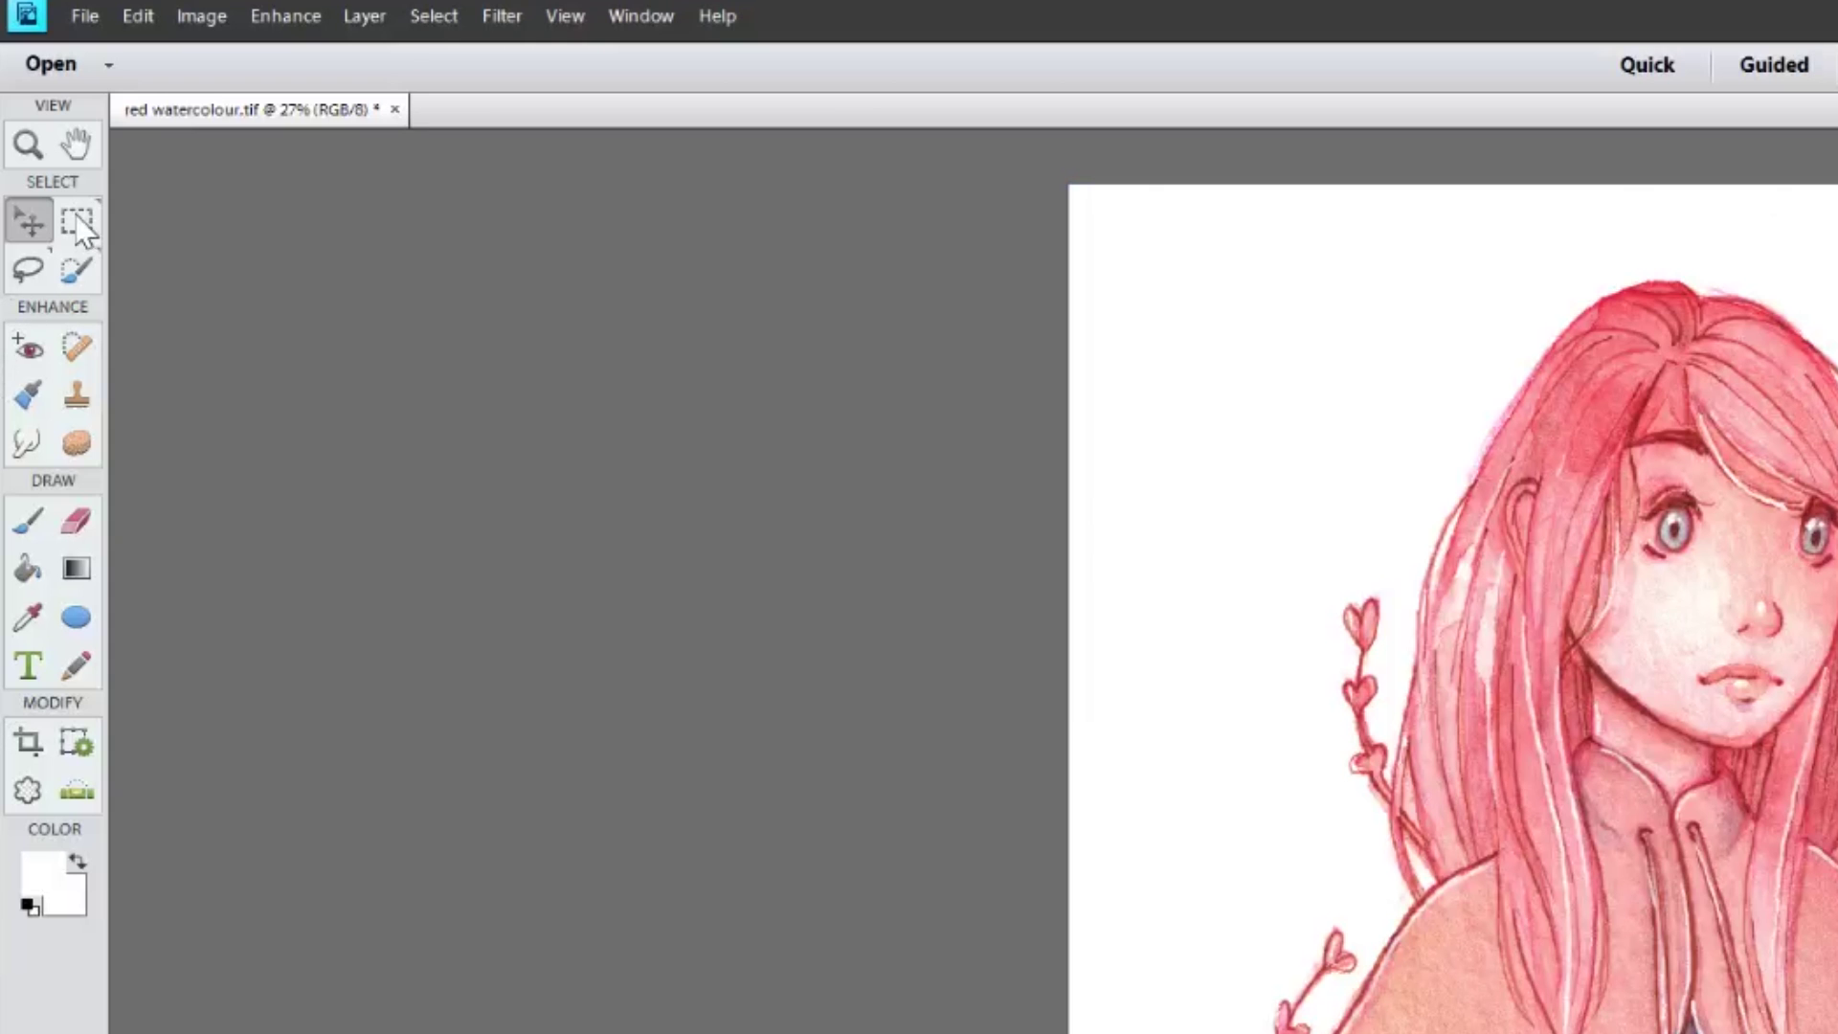
Crop the image to a rectangle that trims the outer margins evenly around the figure, and clear the selection
left_click(43, 126)
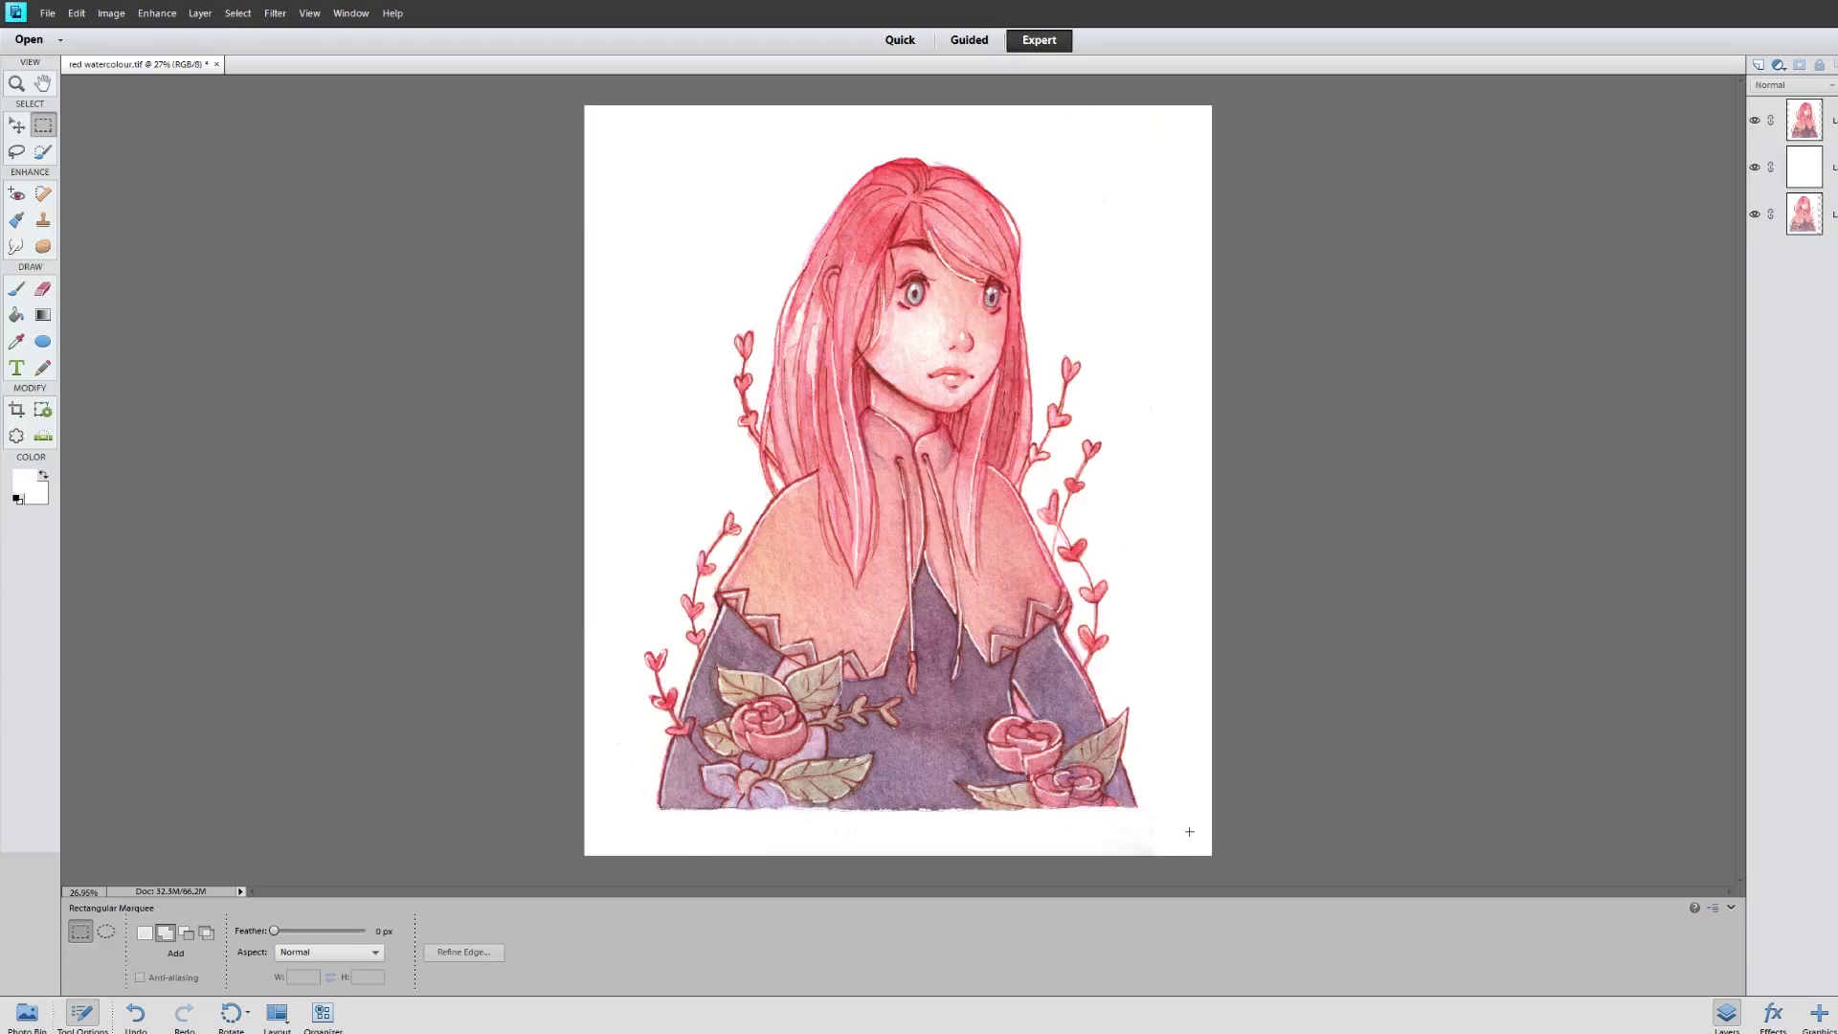
left_click_drag(1189, 831, 608, 96)
left_click(111, 12)
left_click(114, 78)
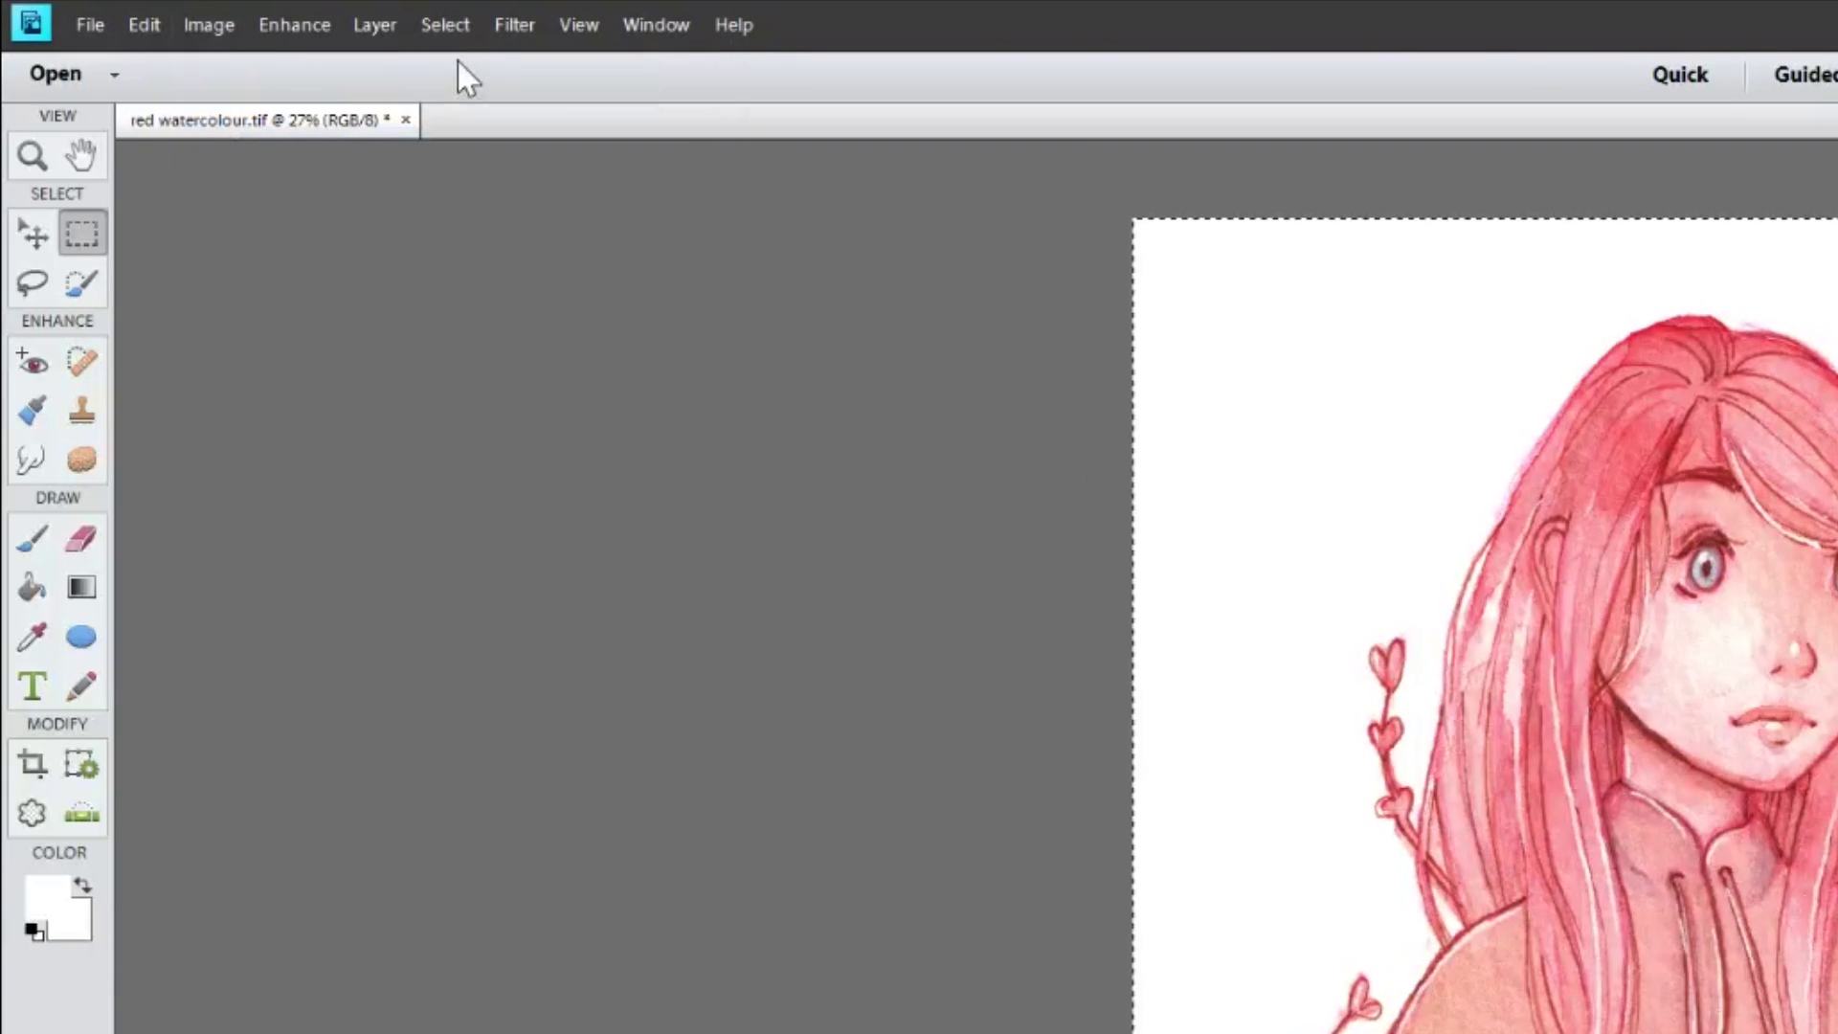
left_click(445, 25)
left_click(415, 107)
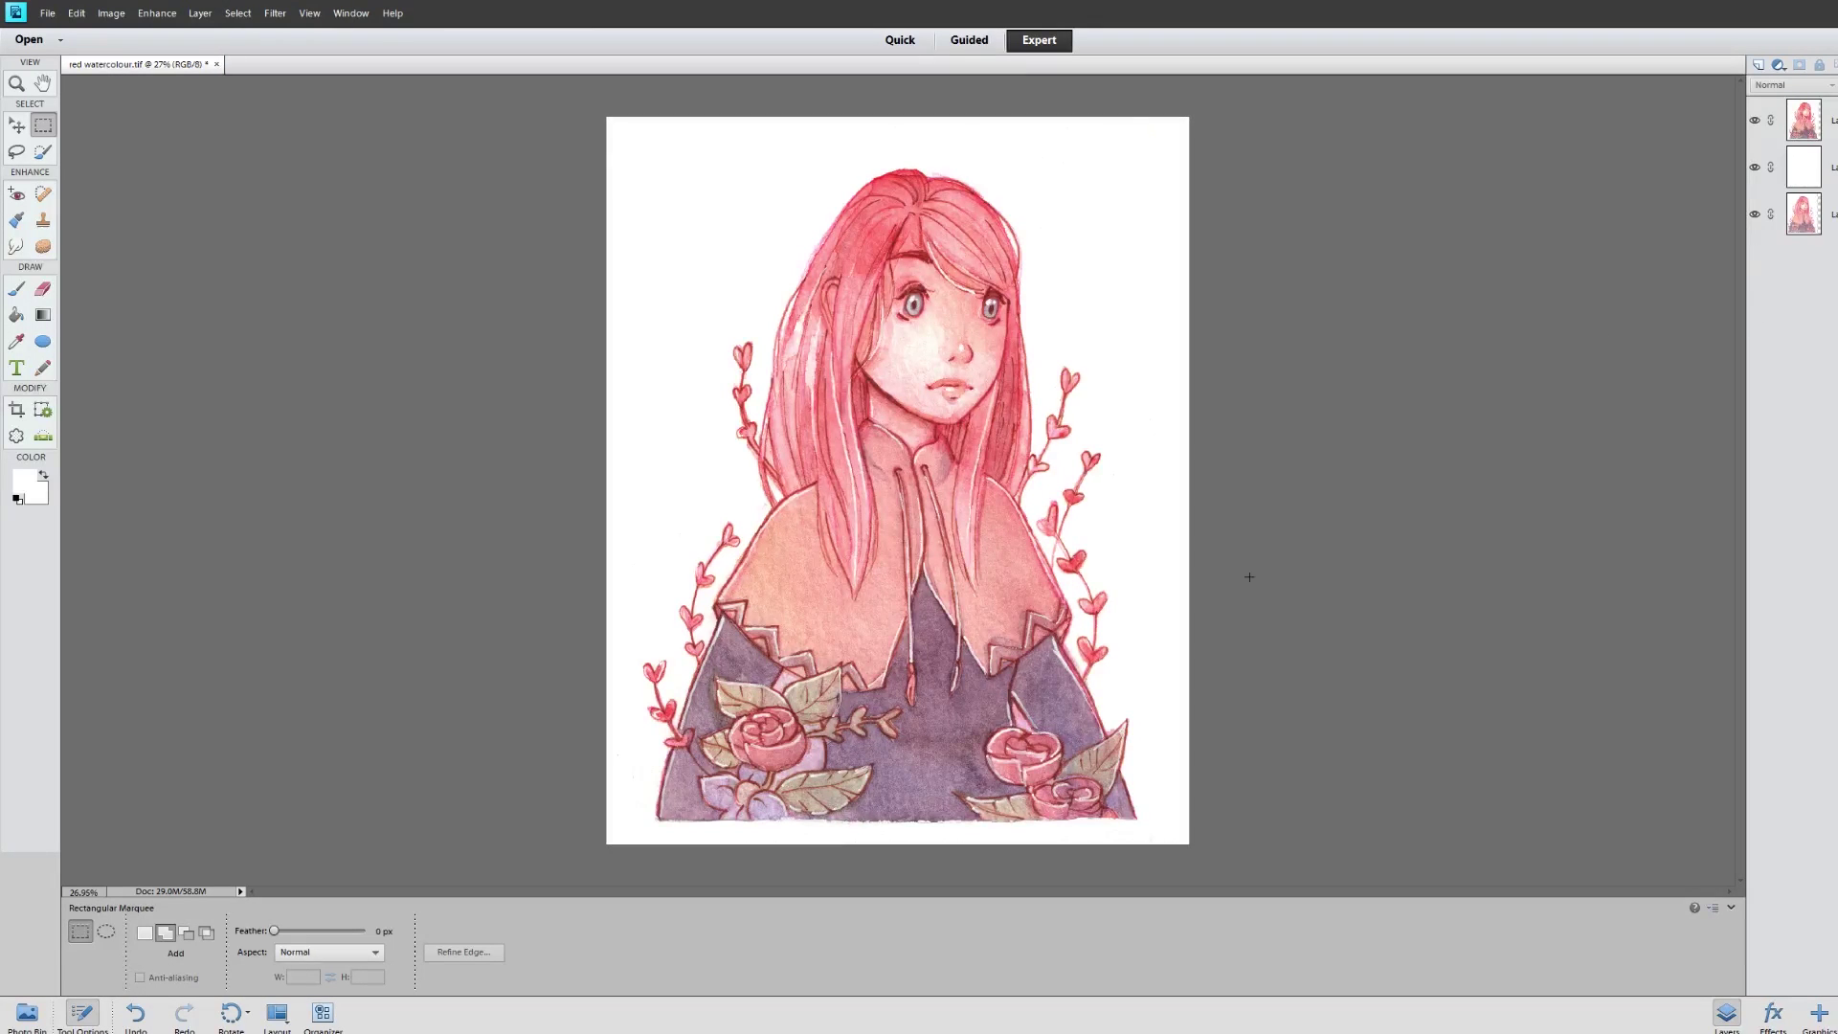
Delete a thin strip of the Layer 0 copy along the cloak's ragged lower edge to leave a straight line
scroll(934, 882, "up", 3)
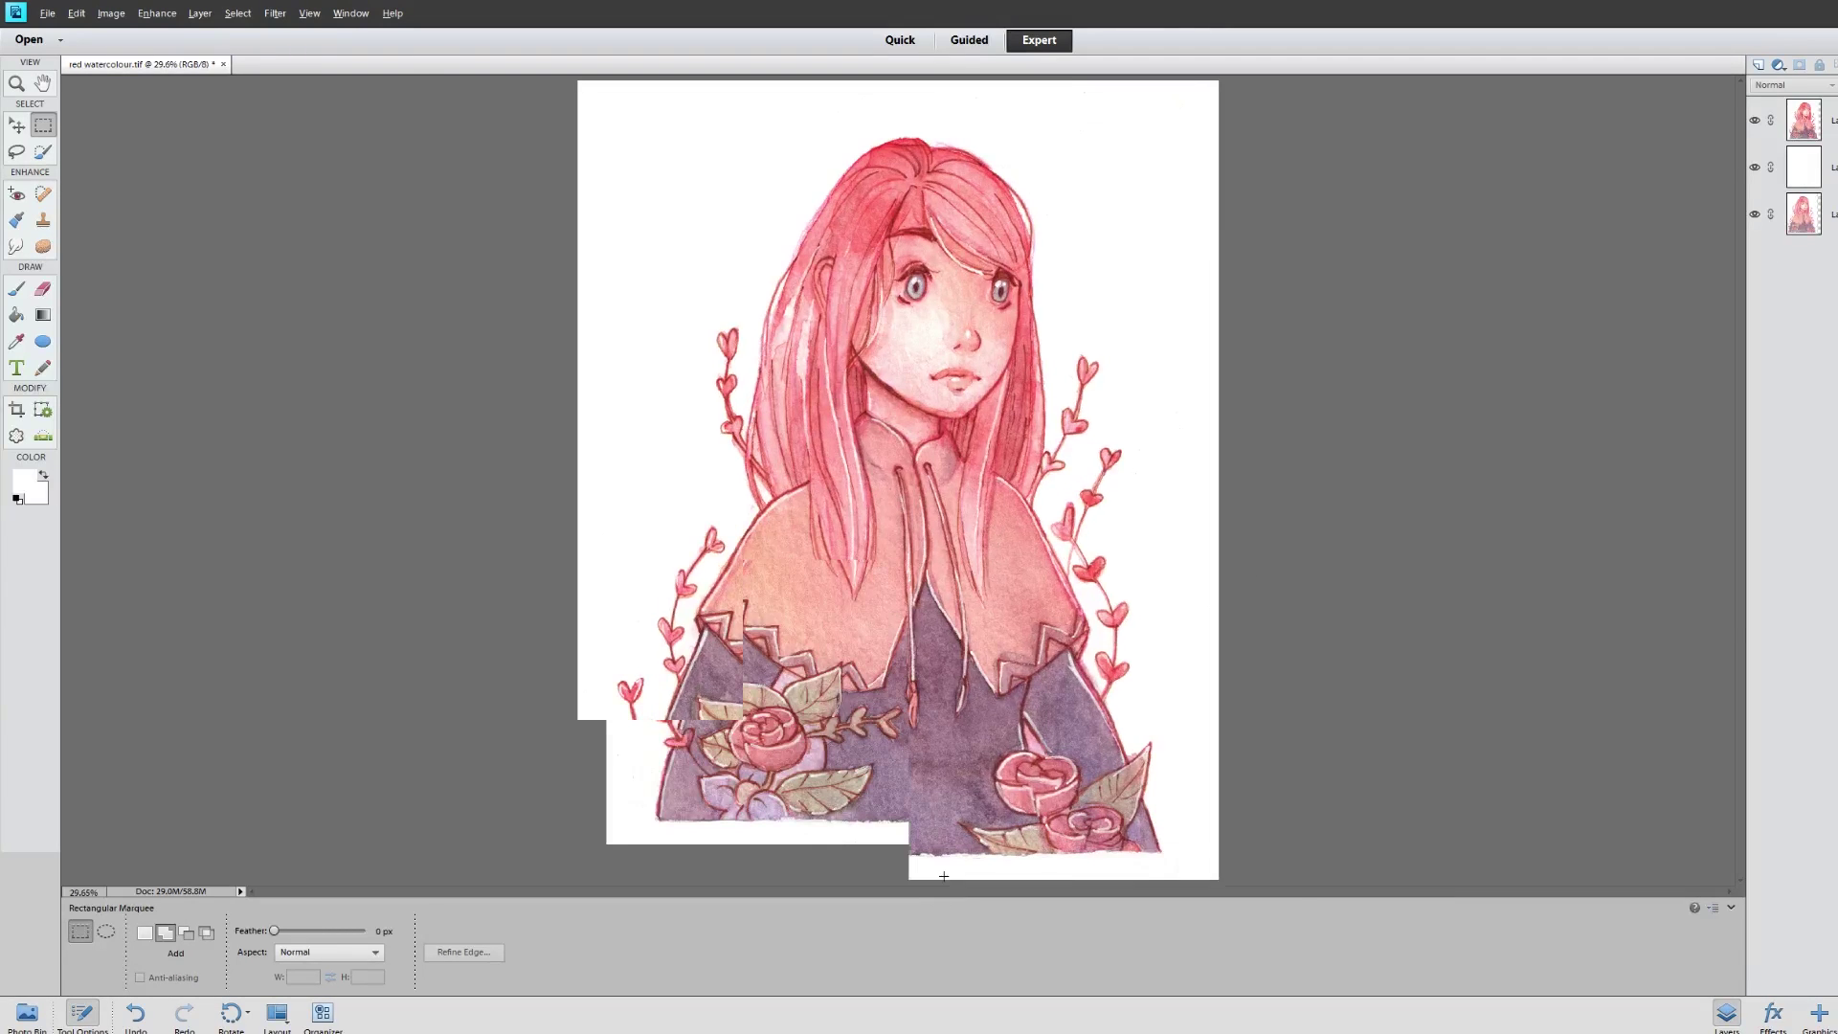
scroll(943, 855, "up", 3)
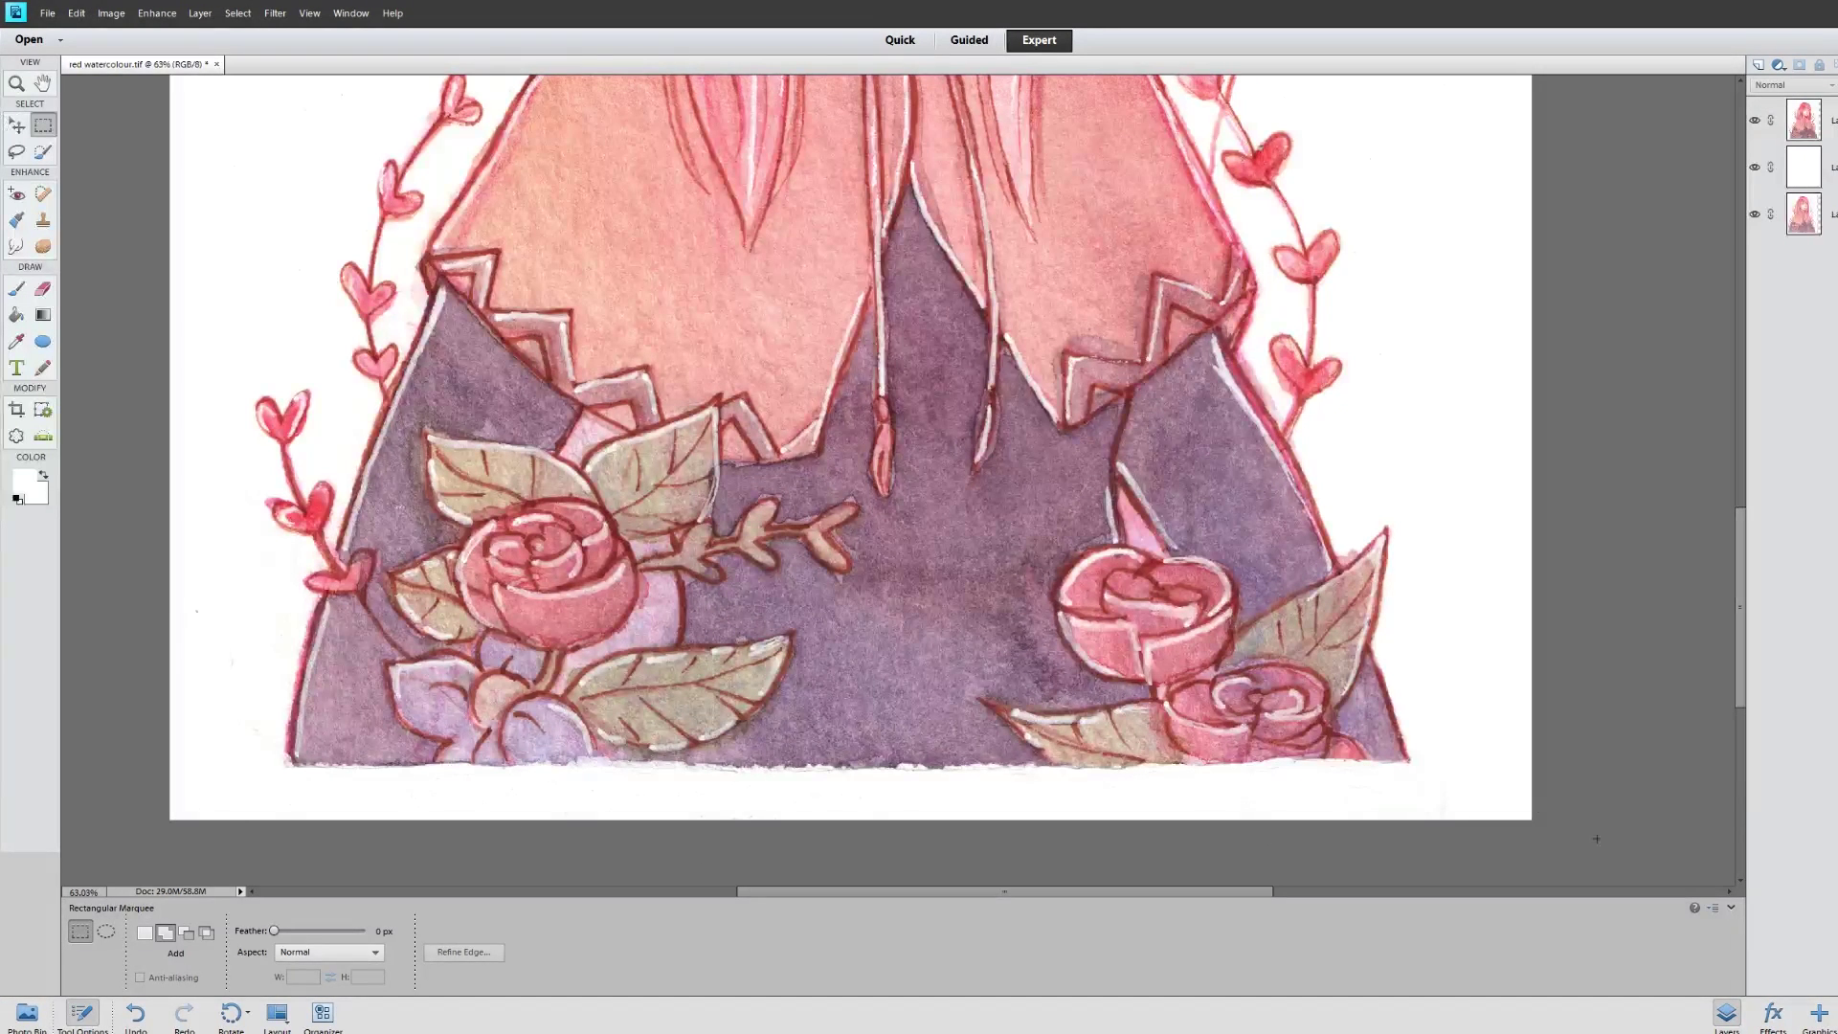
left_click(1830, 121)
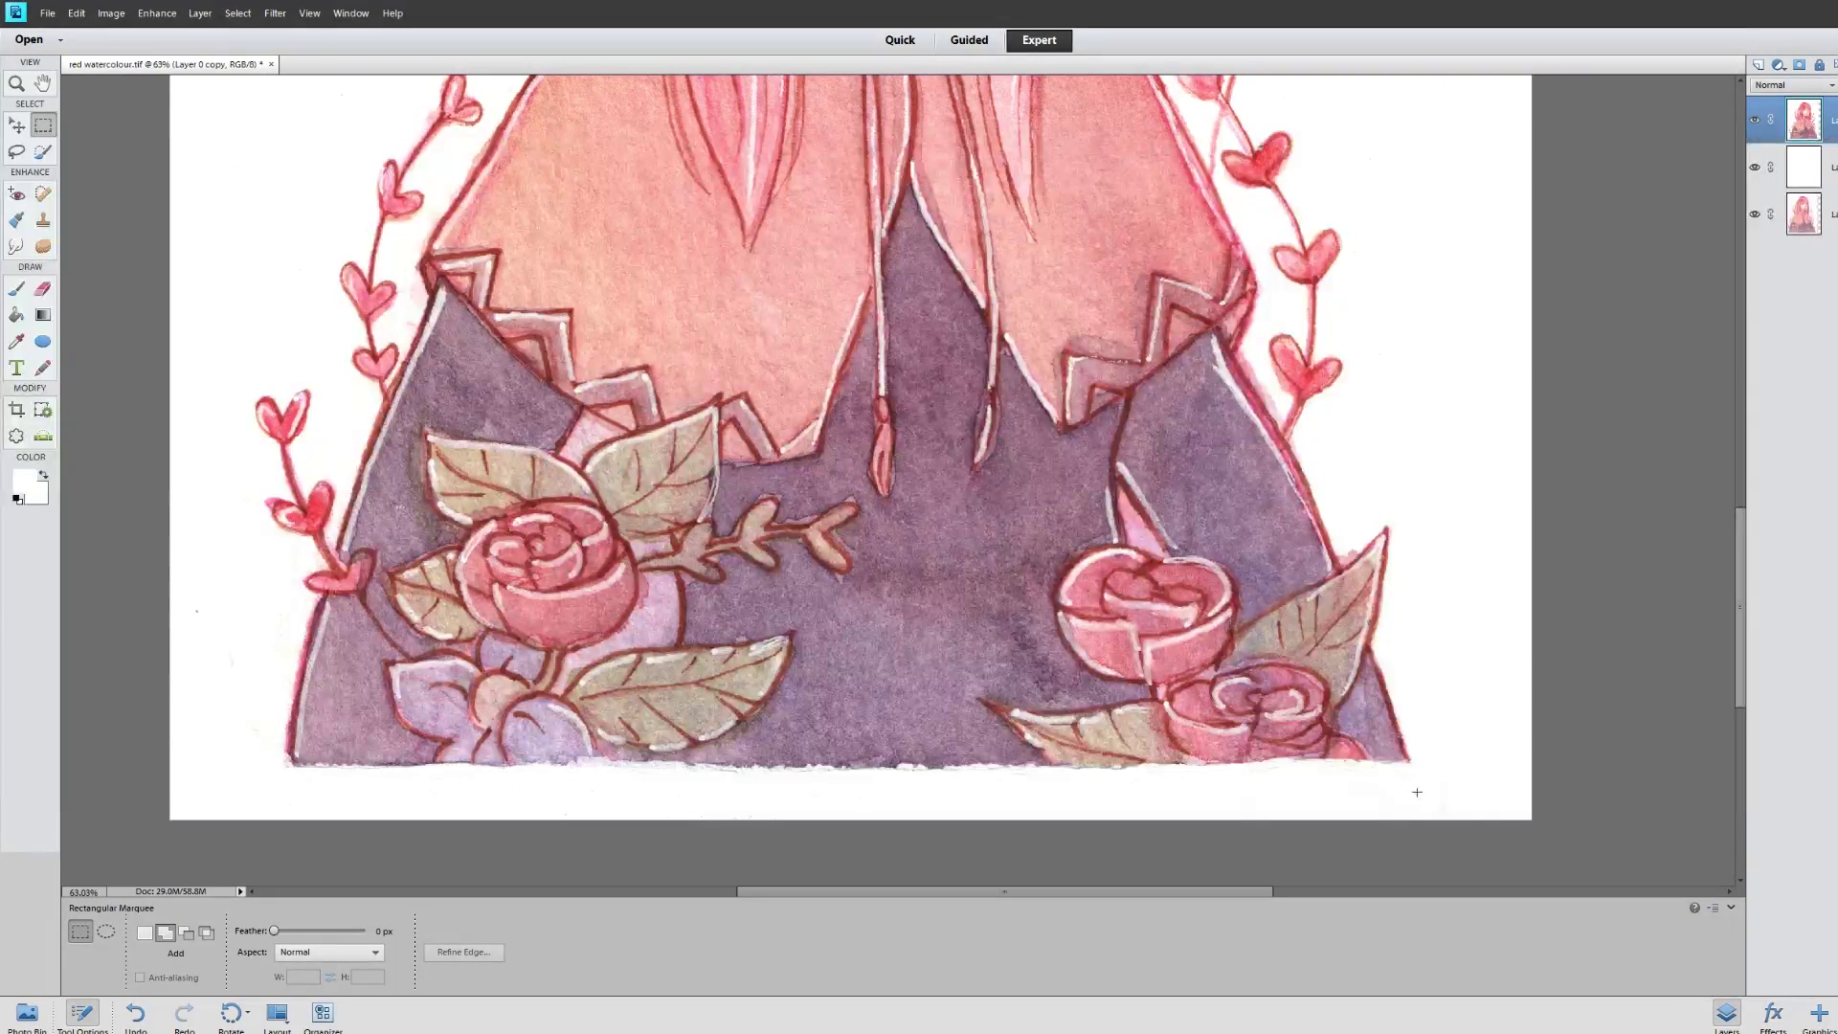
left_click_drag(1428, 797, 217, 760)
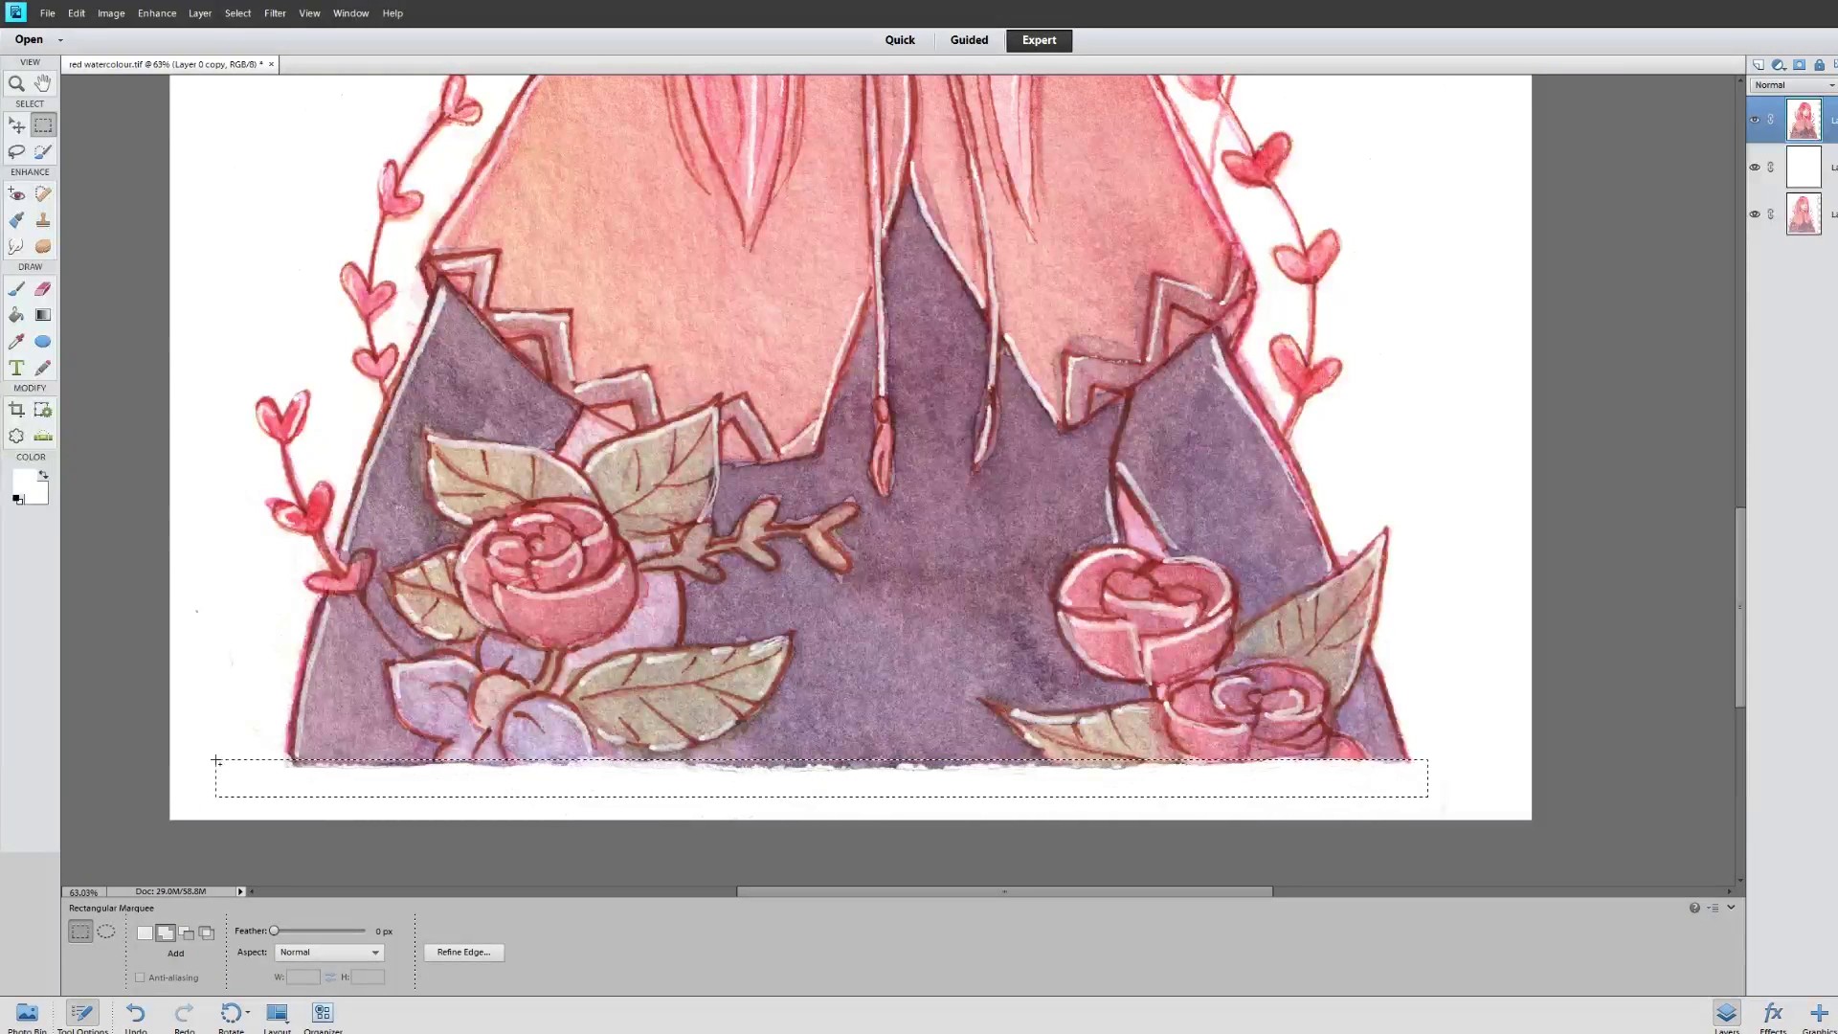
key("Delete")
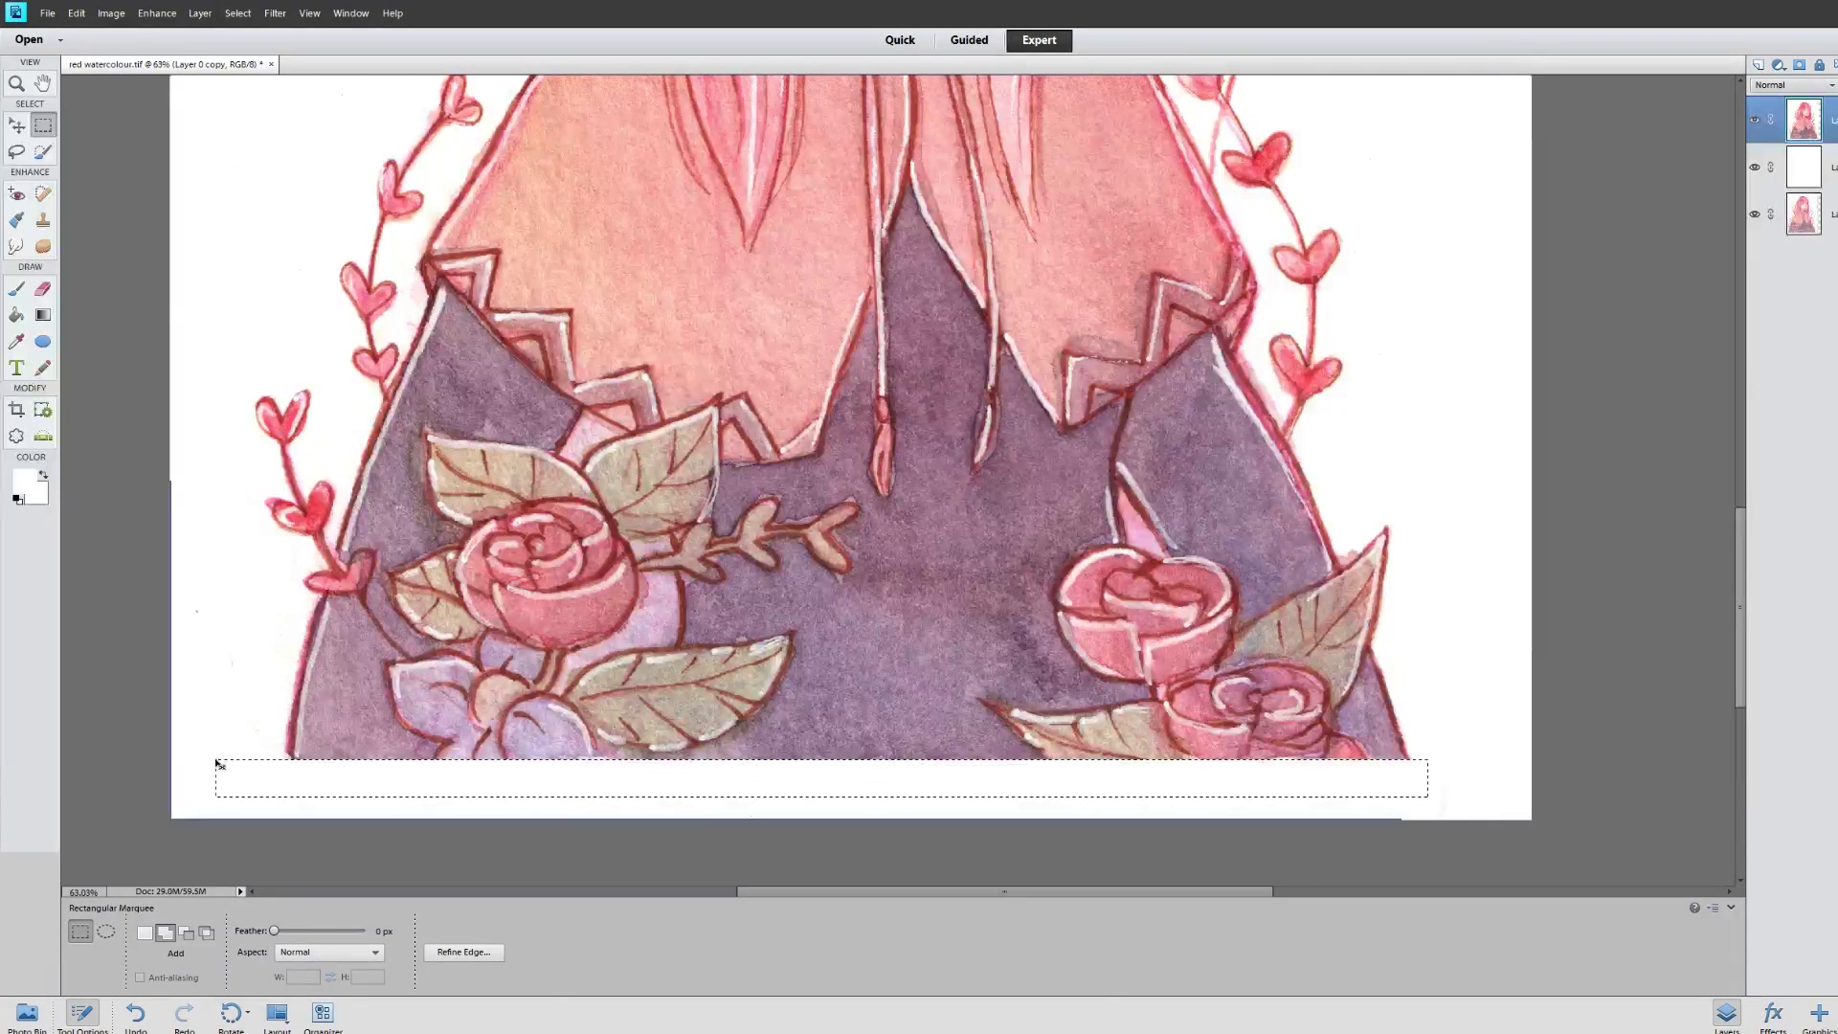
key("ctrl+d")
Save the edited painting under the name watercolour edit in Photoshop PSD format
scroll(1108, 646, "down", 6)
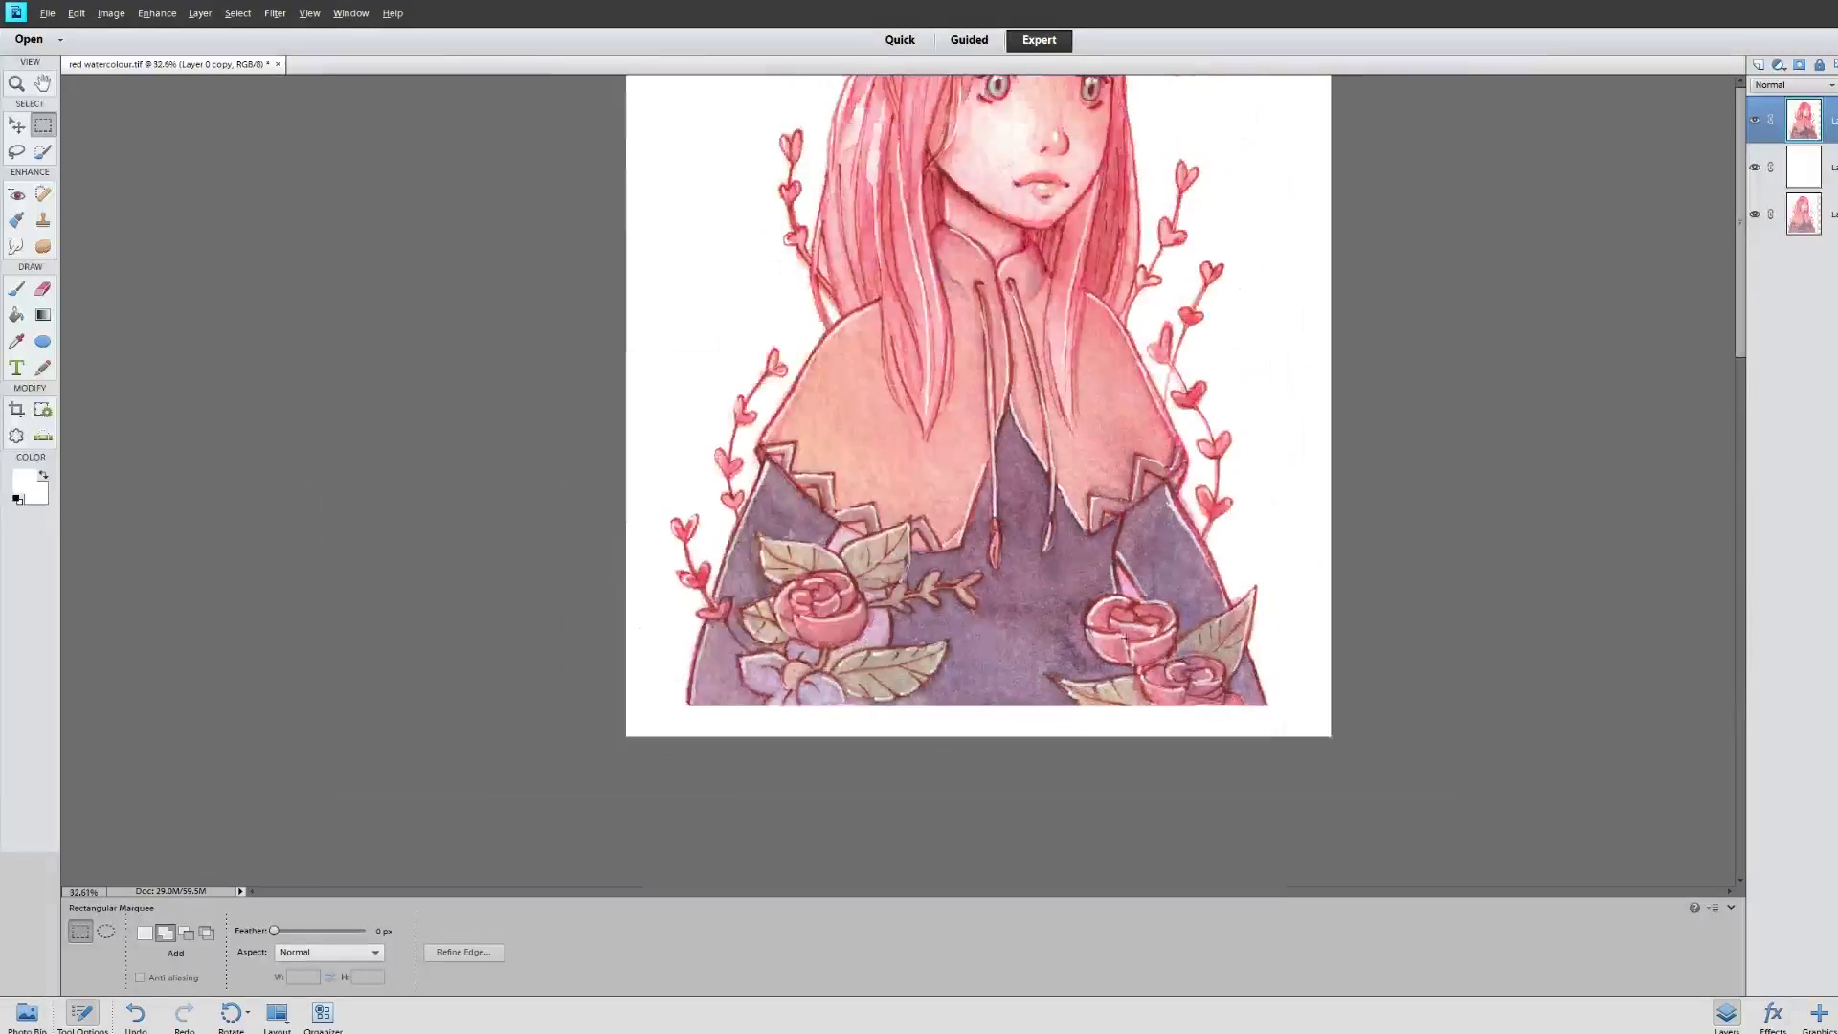
scroll(931, 682, "up", 1)
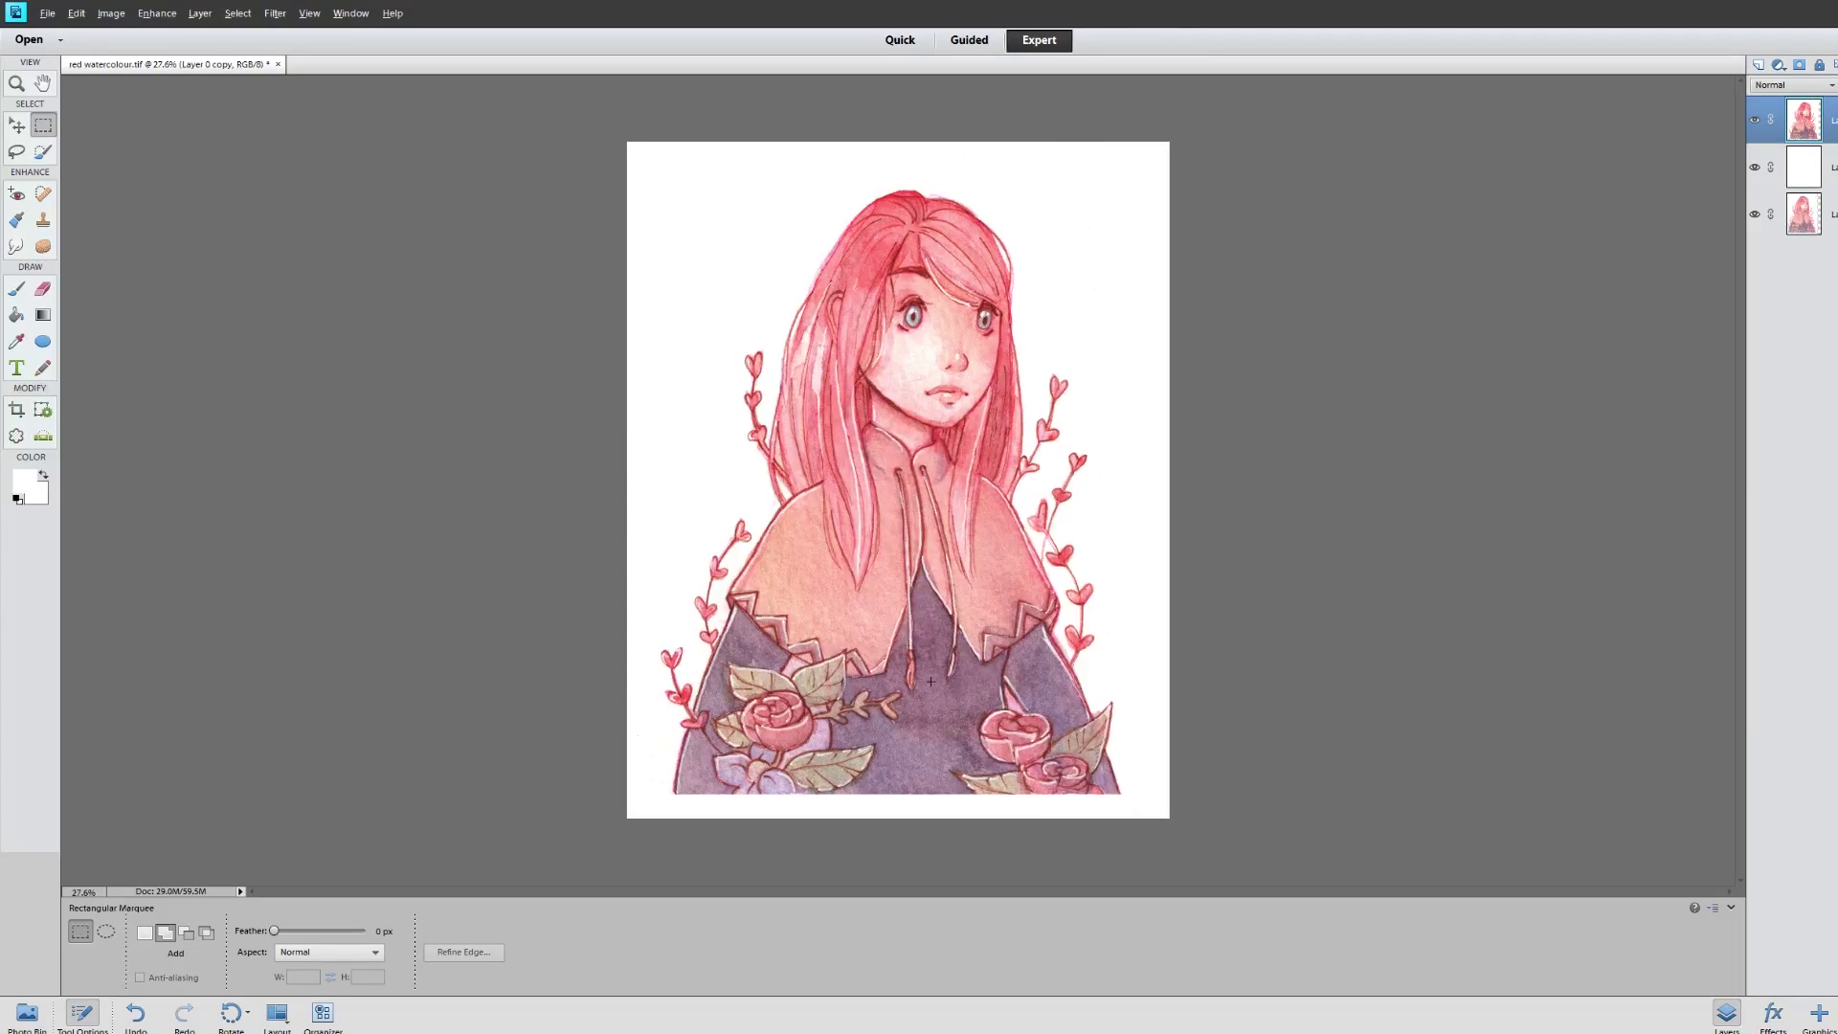
scroll(931, 682, "up", 1)
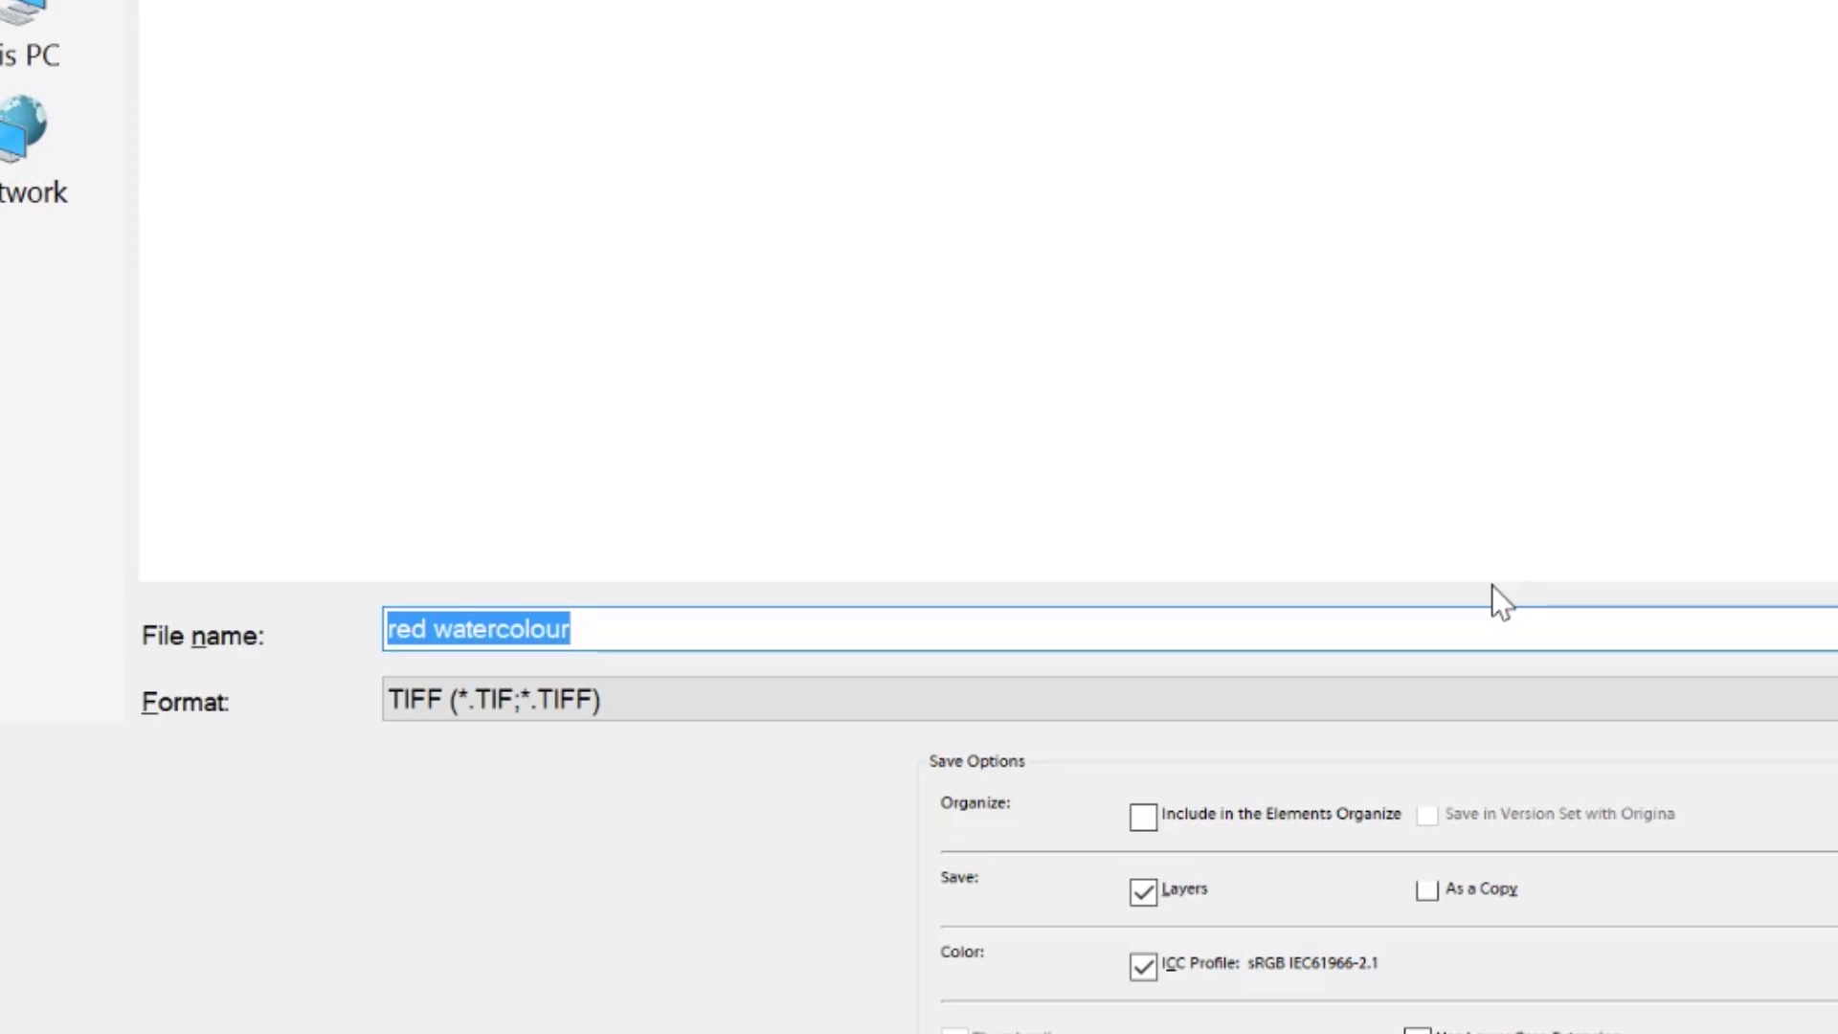
type("watercol")
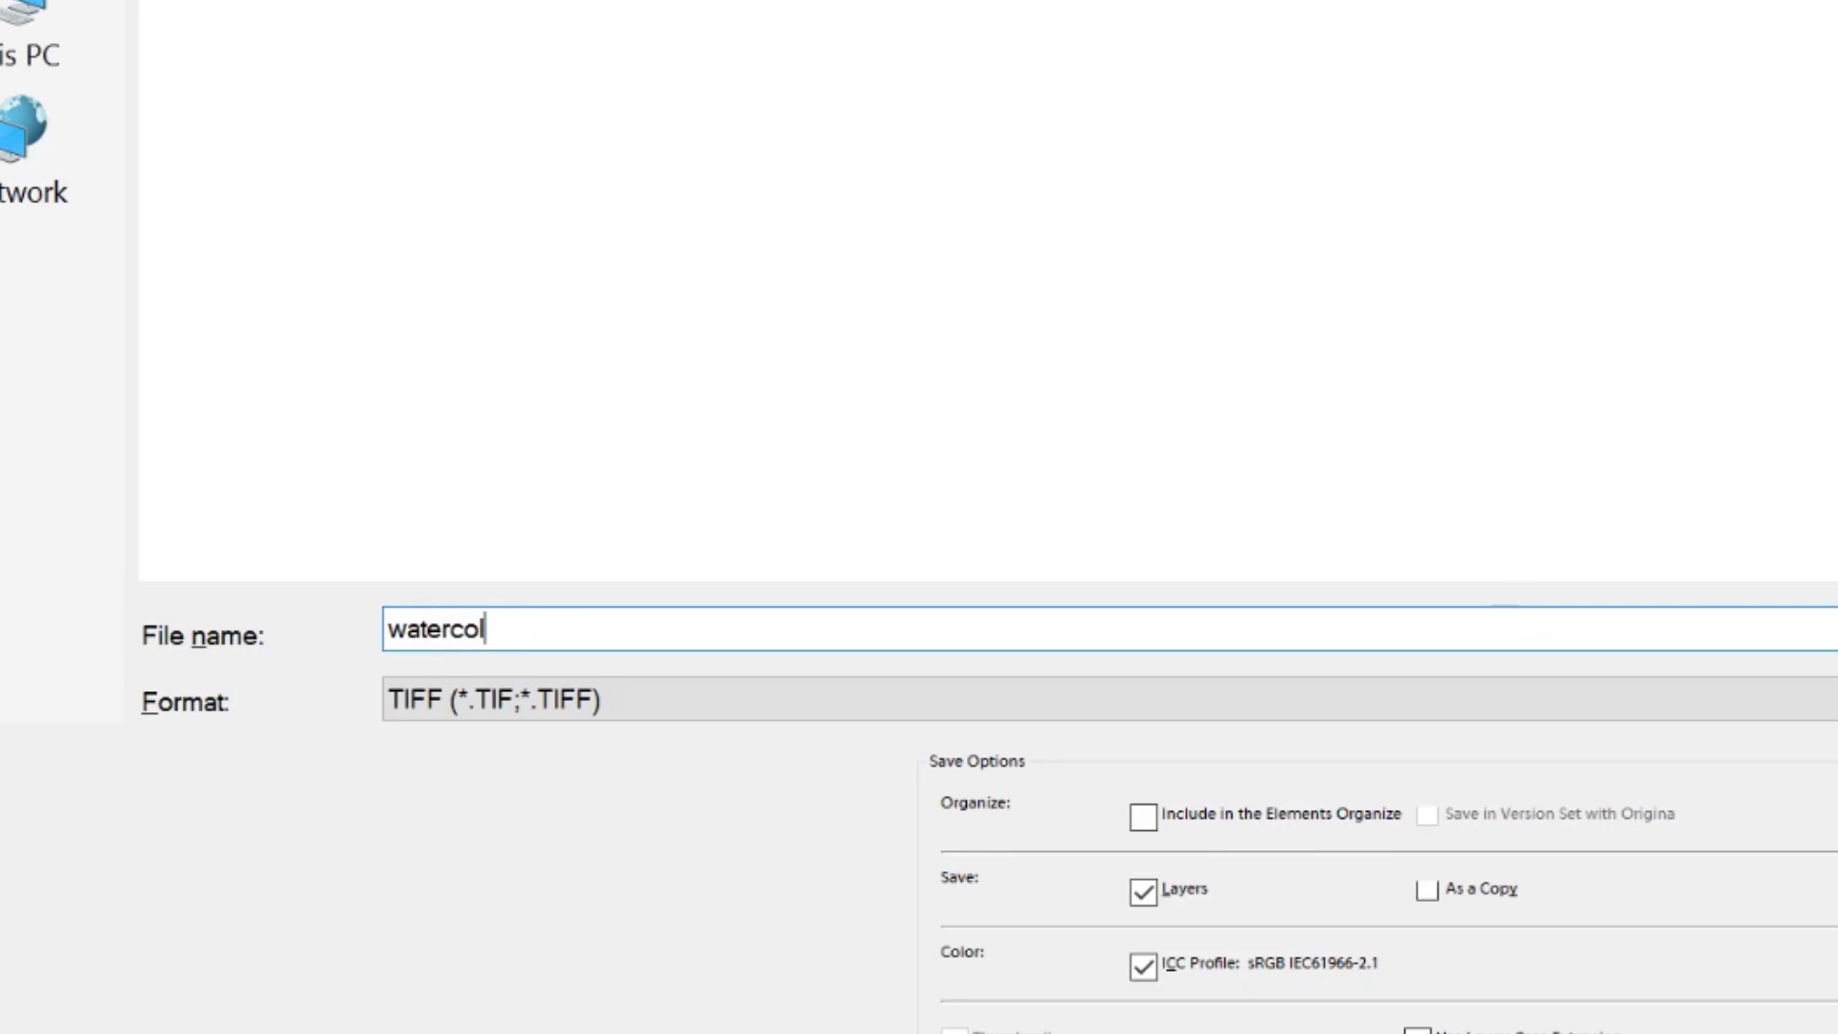
type("our edit")
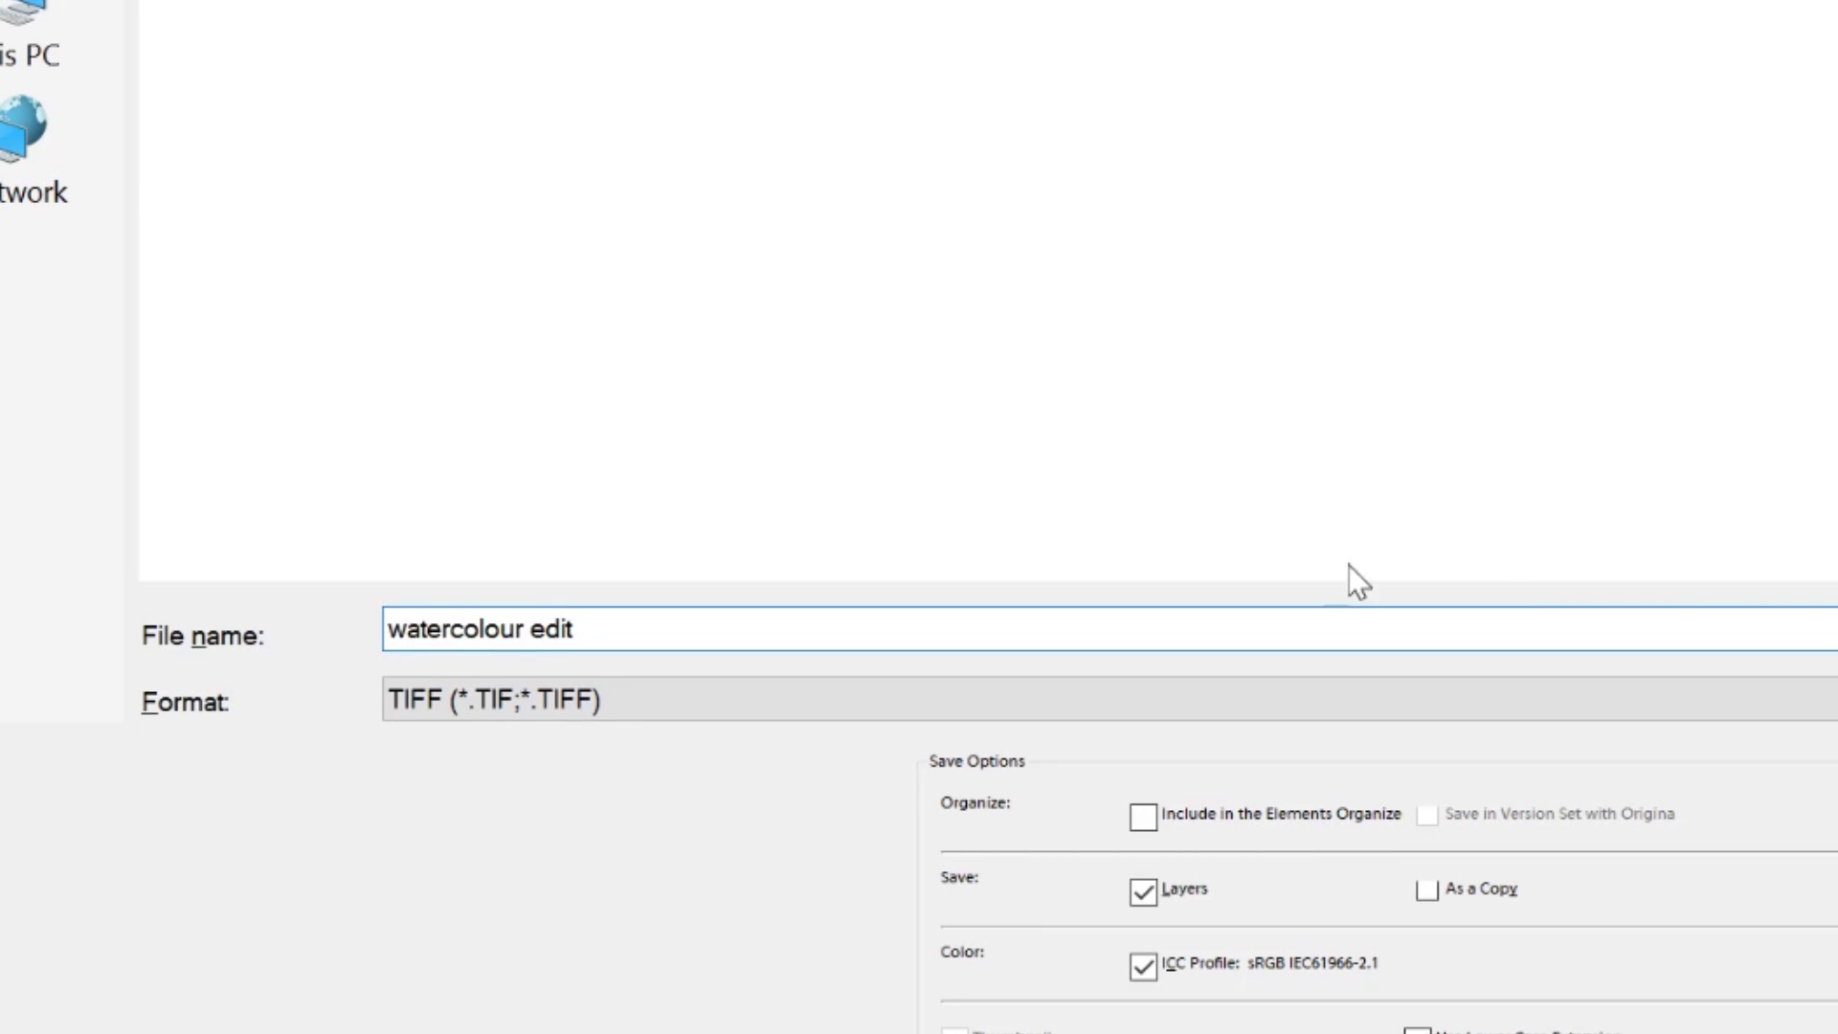
left_click(389, 697)
left_click(411, 738)
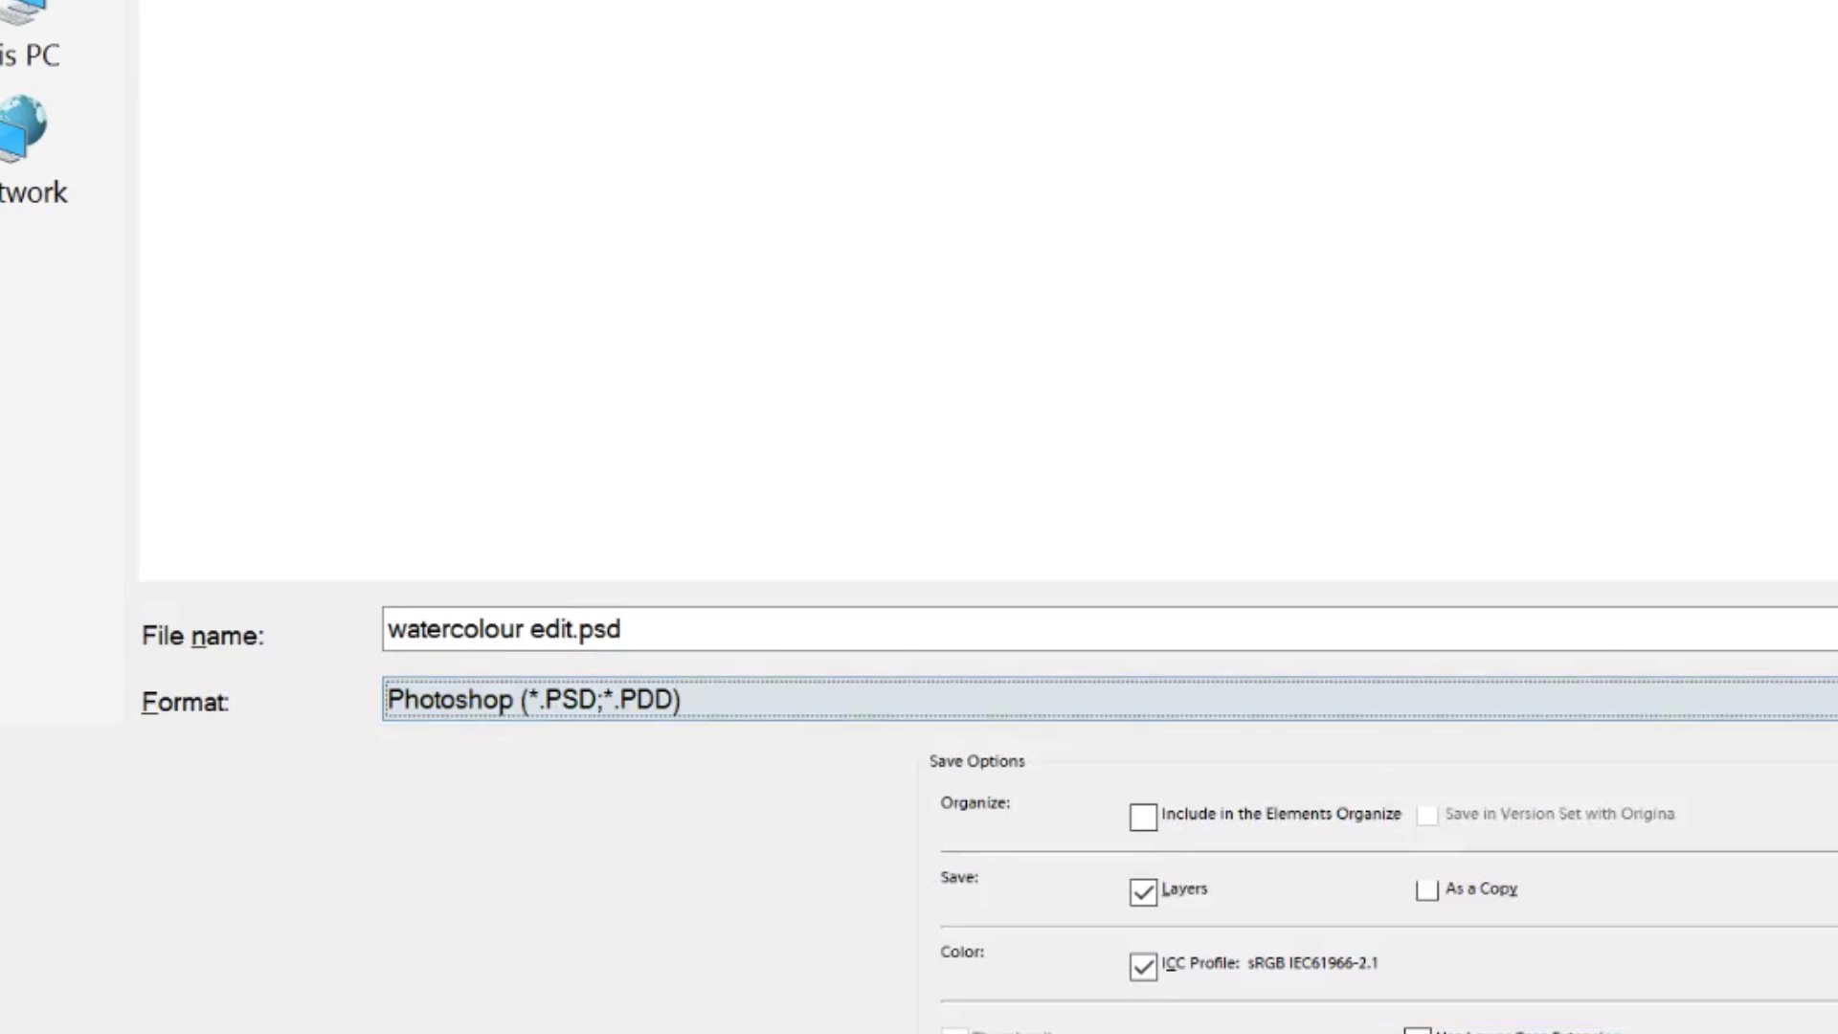
key("shift+Tab")
key("Return")
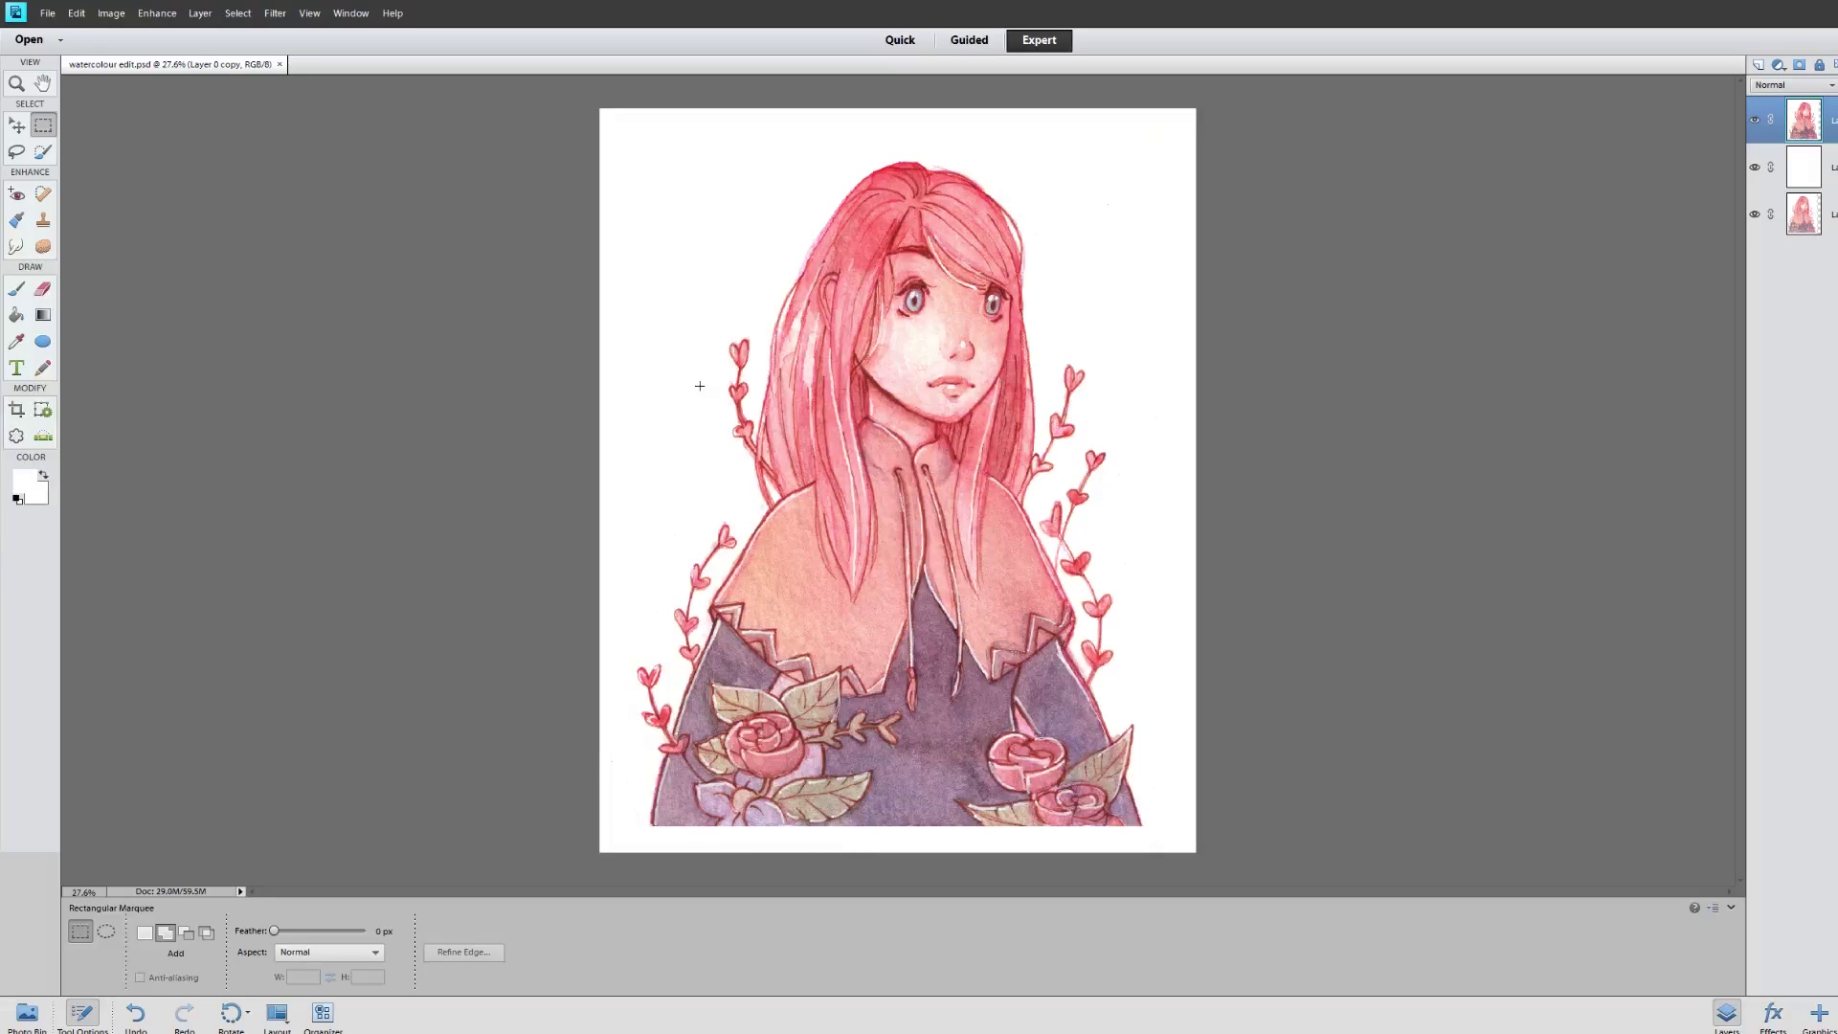
Examine the cape hem, cords and leaves up close, as well as the whole painting, for leftover blemishes
scroll(1043, 368, "up", 6)
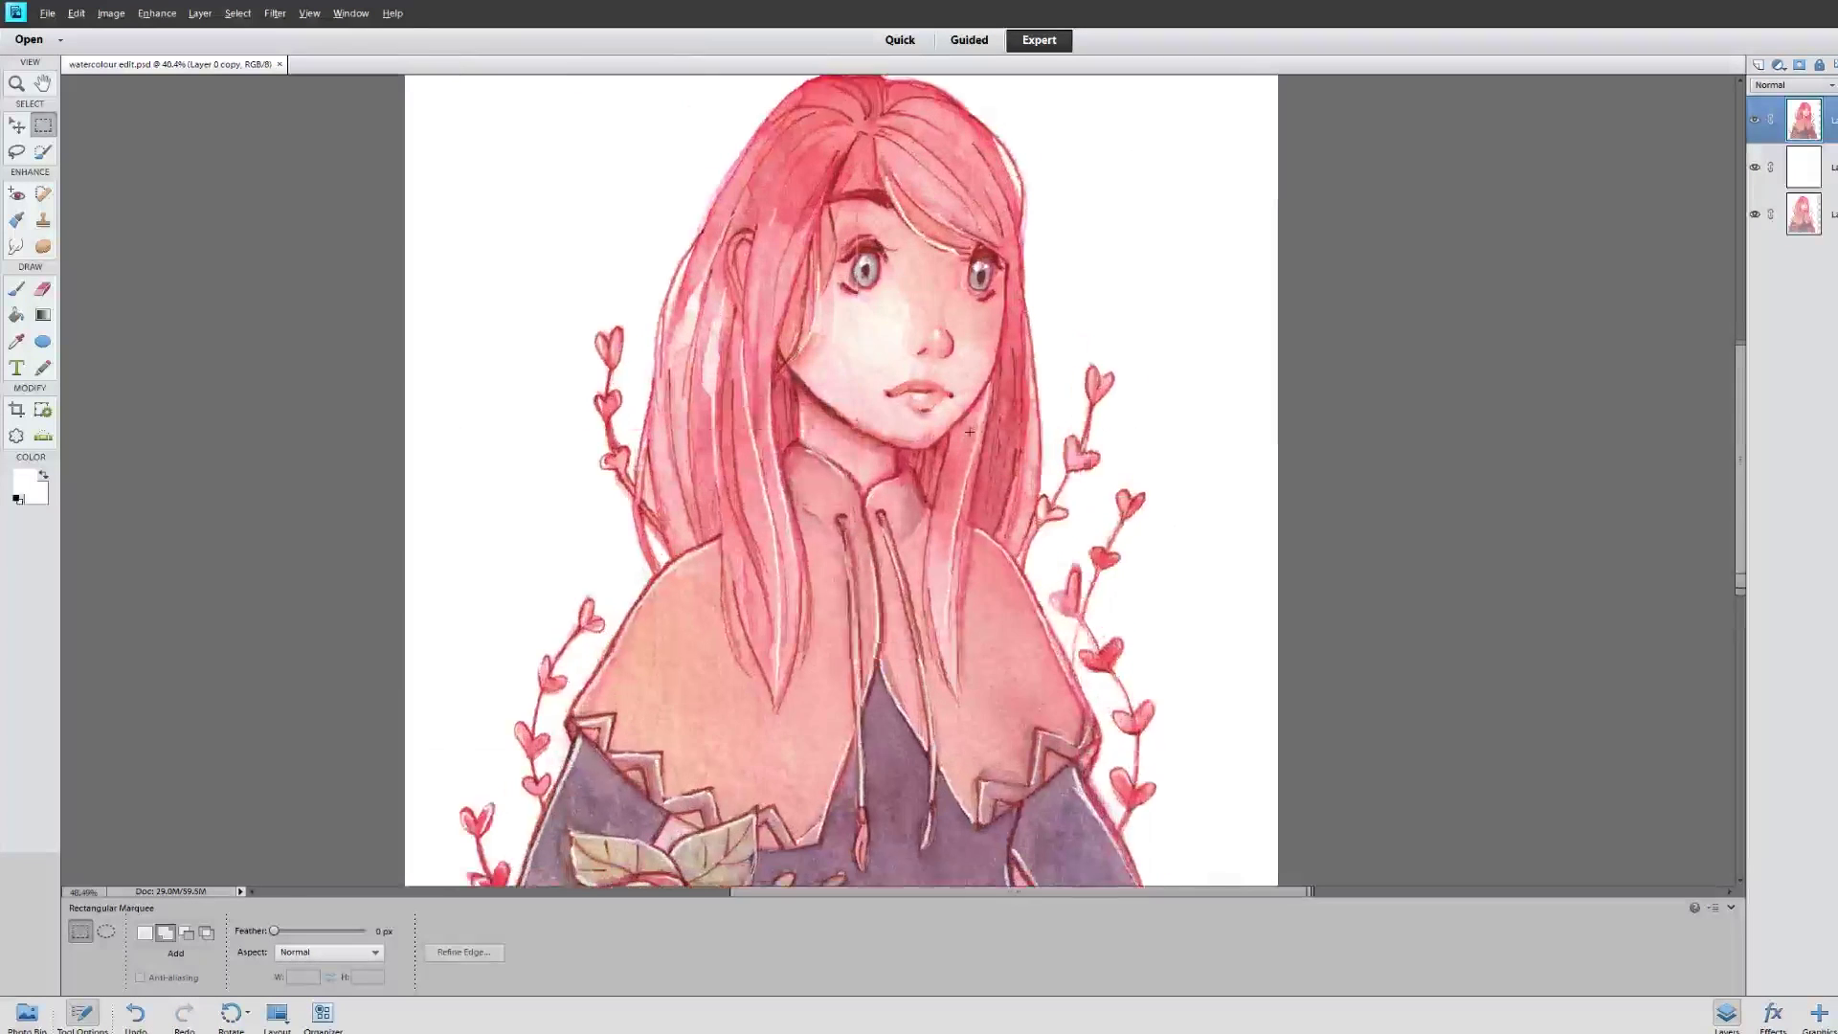
scroll(958, 454, "down", 3)
scroll(955, 460, "down", 3)
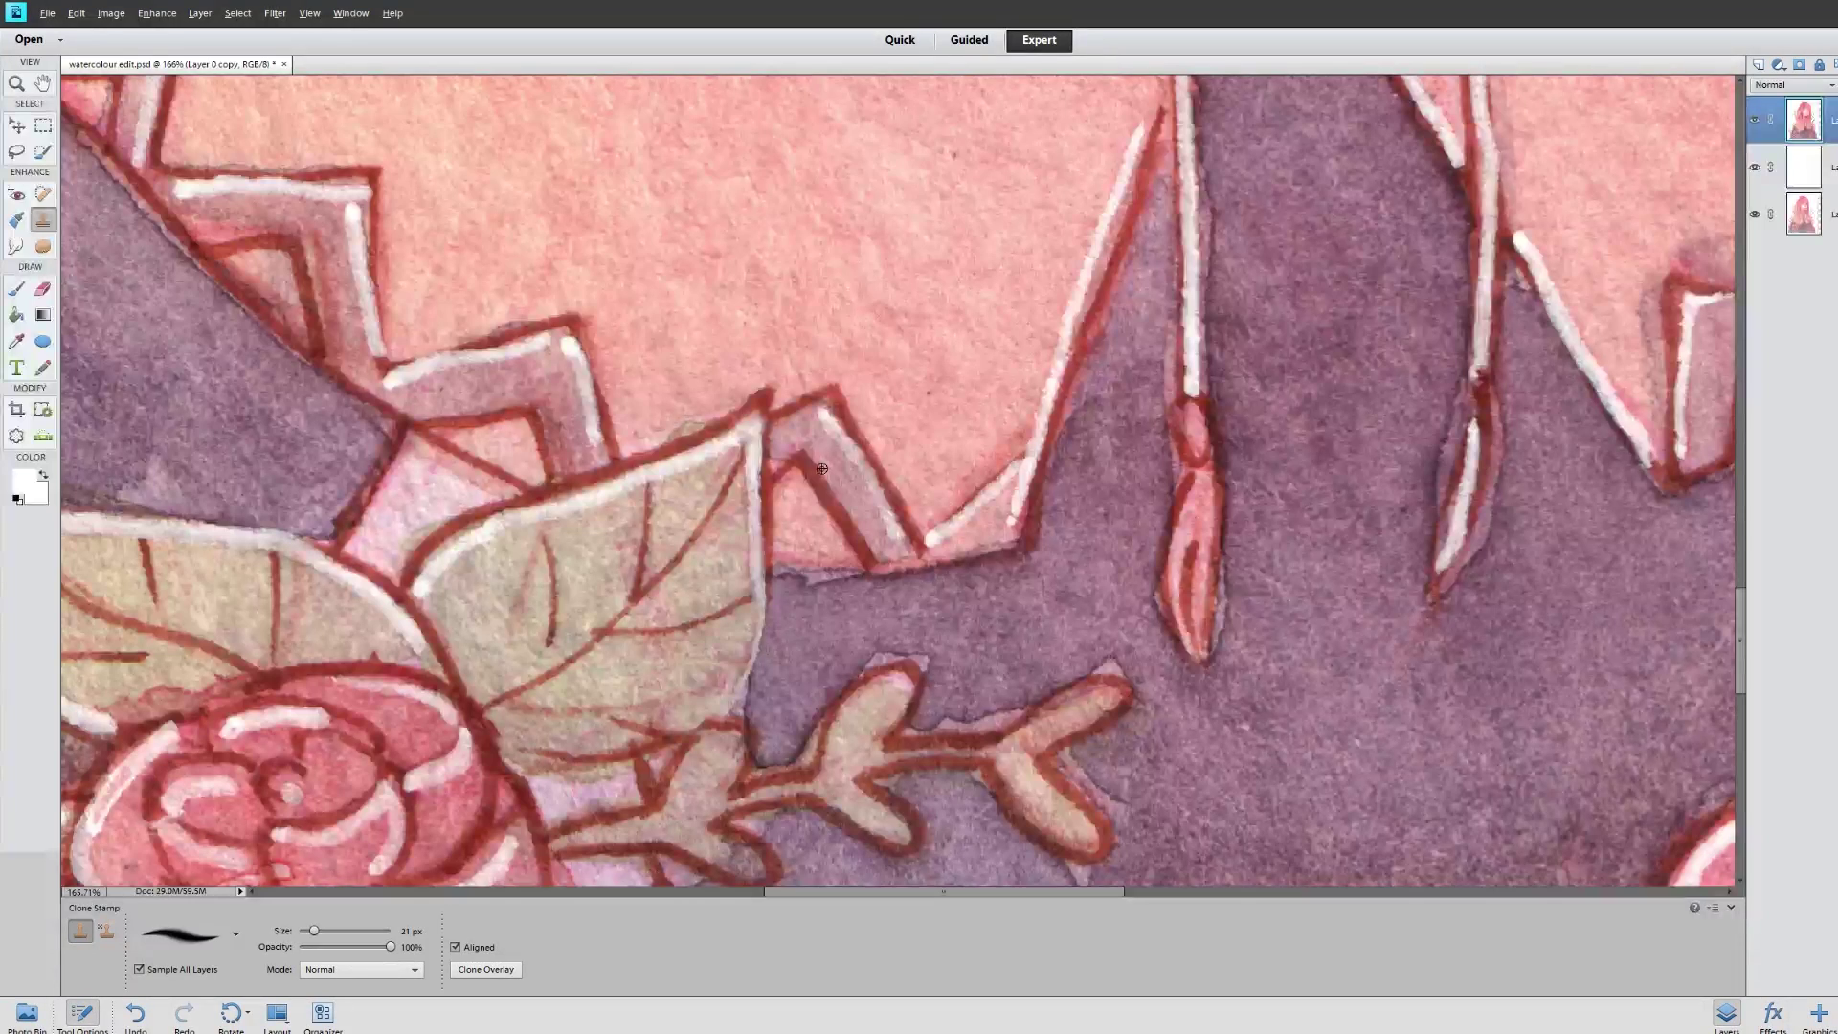
scroll(822, 468, "down", 8)
scroll(1315, 328, "up", 6)
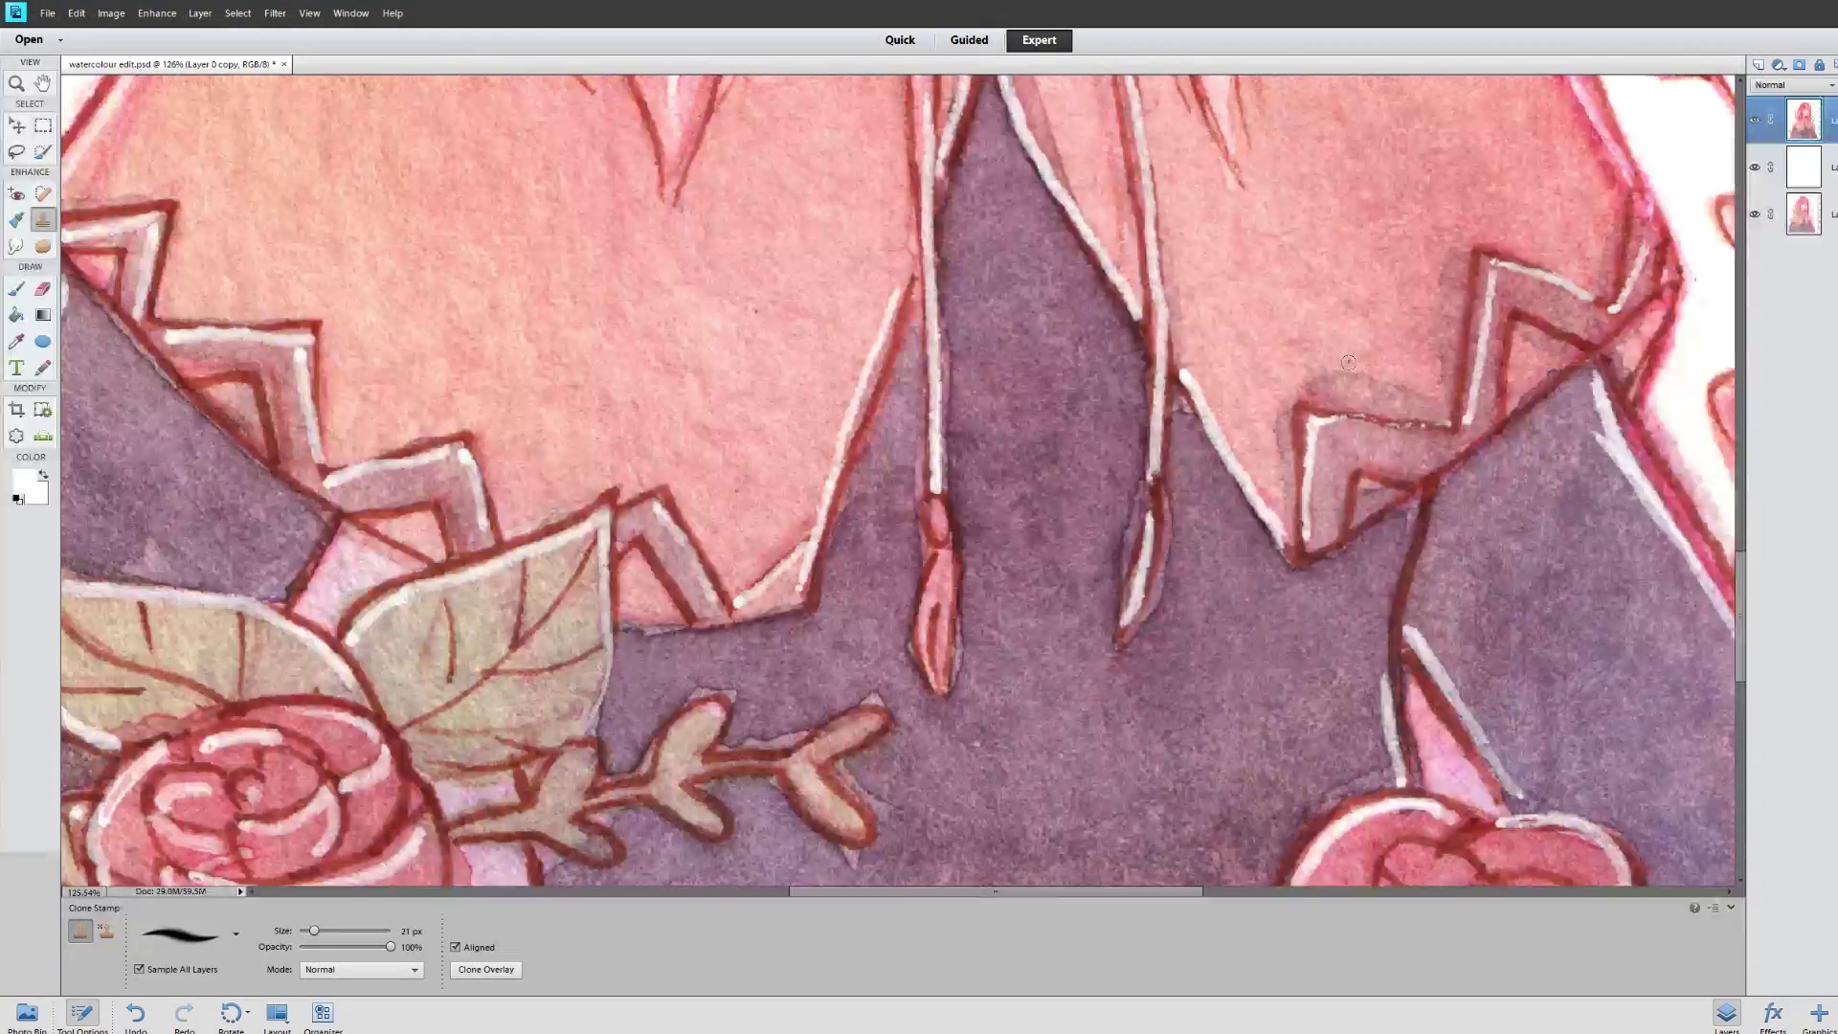
scroll(795, 447, "down", 3)
scroll(795, 447, "down", 5)
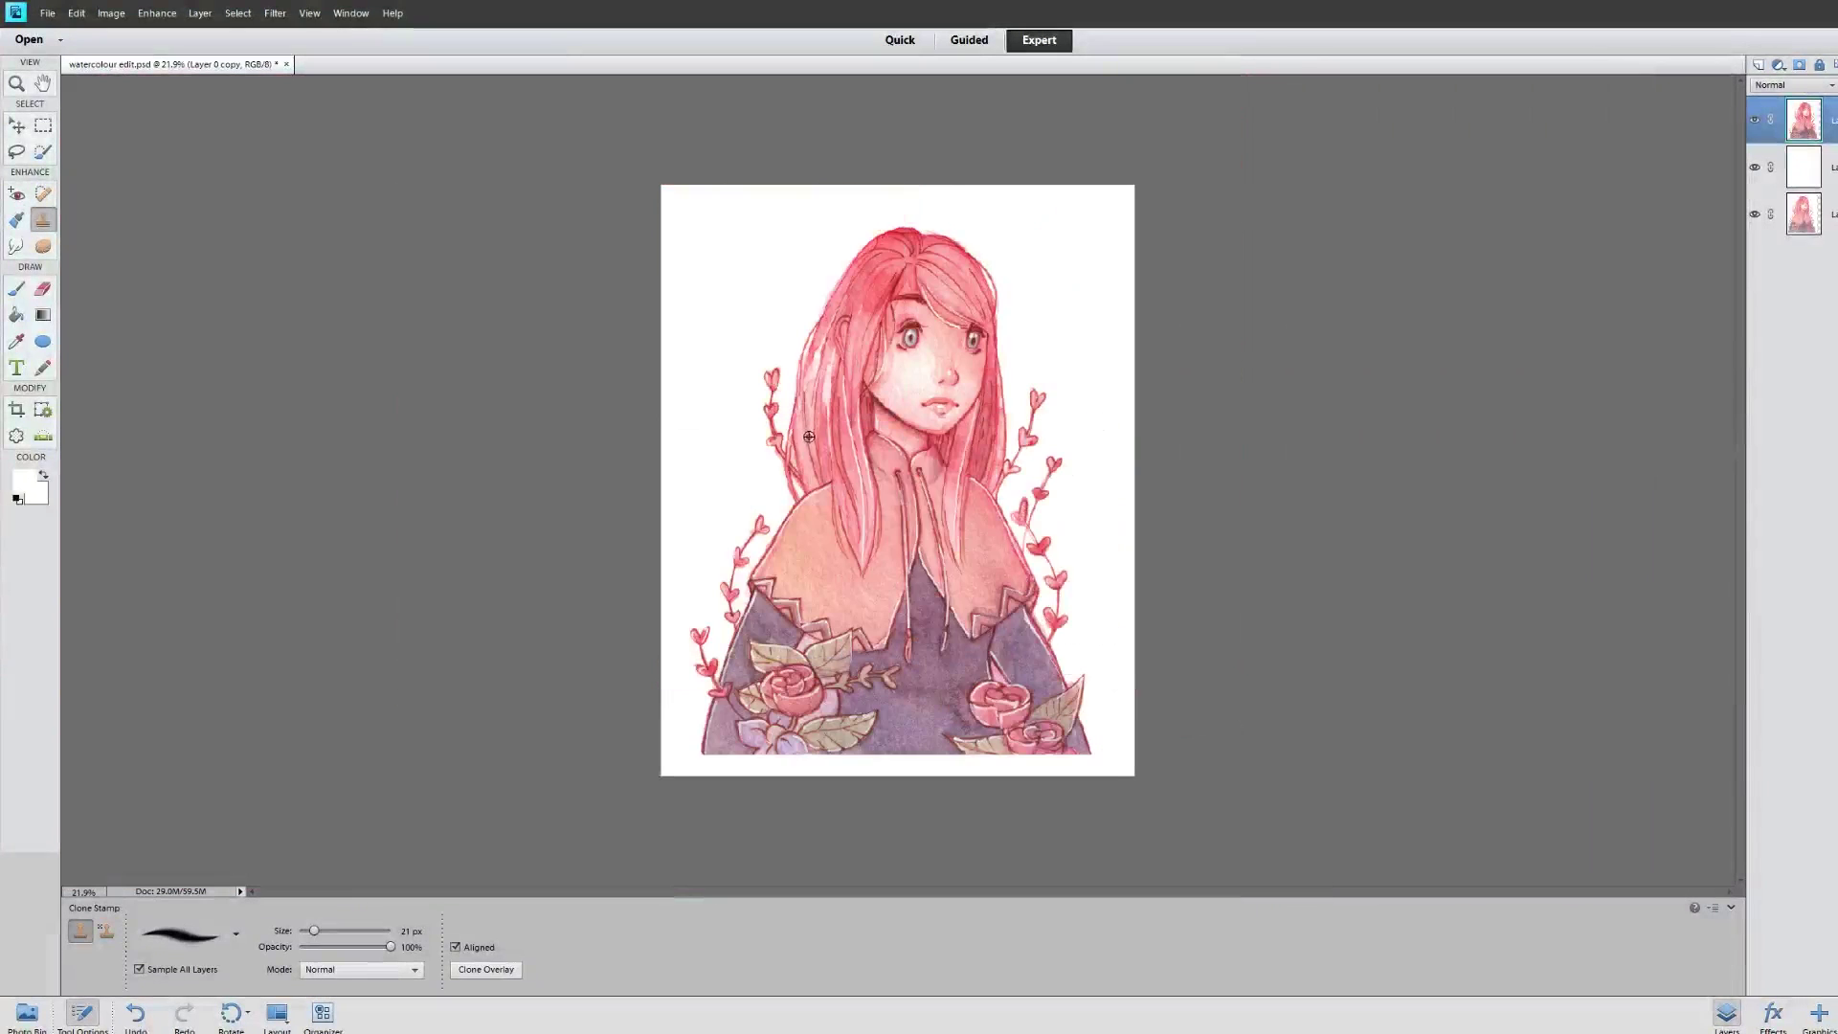
scroll(1073, 571, "up", 3)
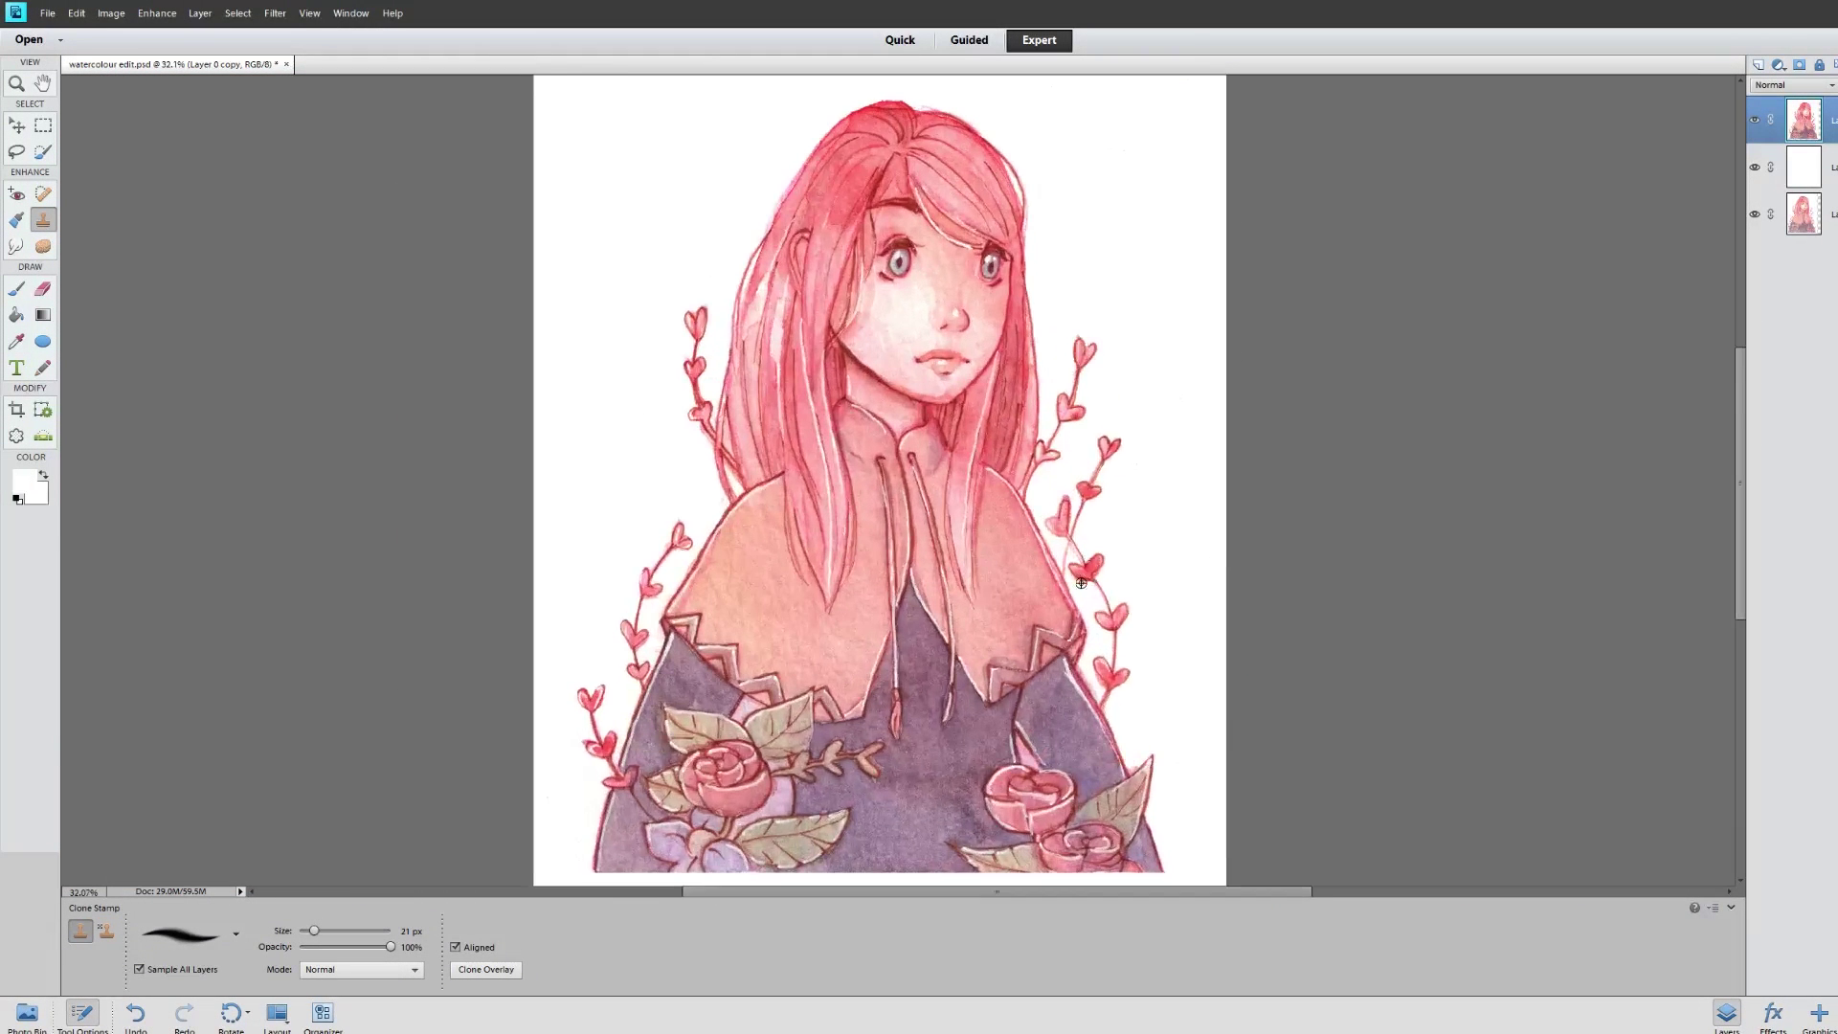
scroll(1080, 582, "down", 1)
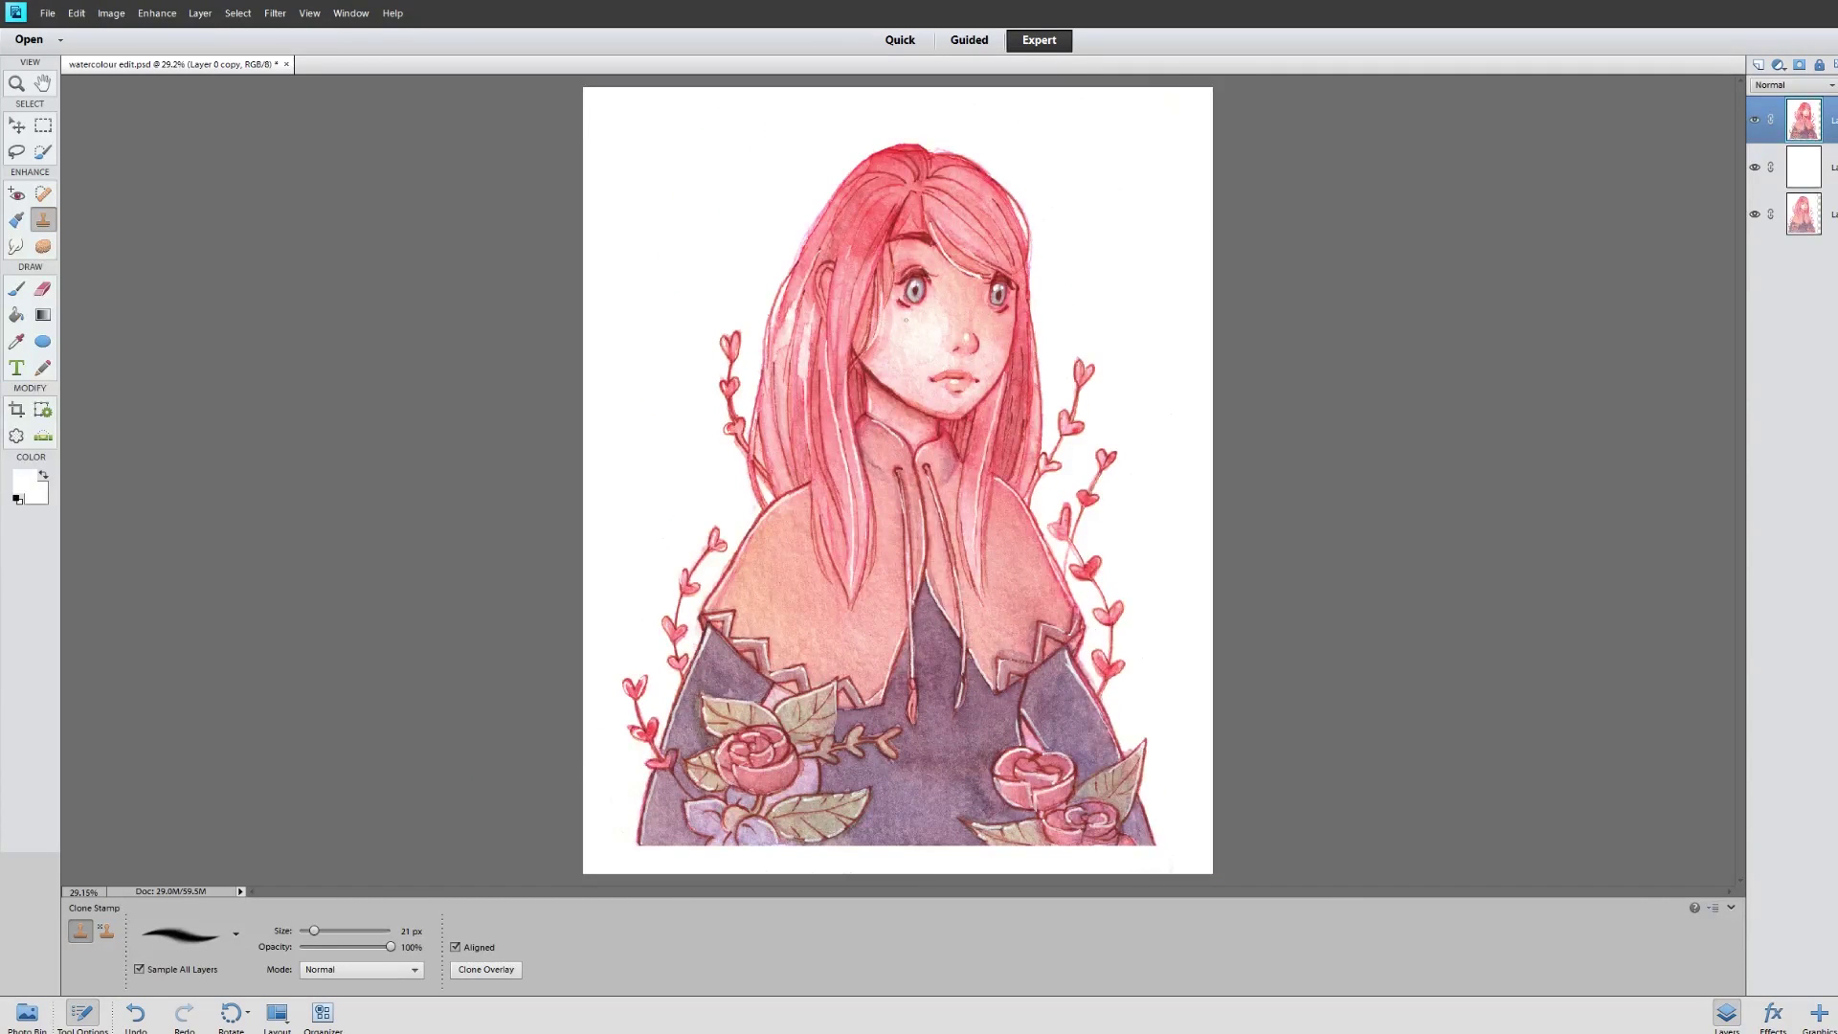
Open RED WATERCOLOUR.png and compare its face and hair up close with those in watercolour edit.psd
left_click(46, 17)
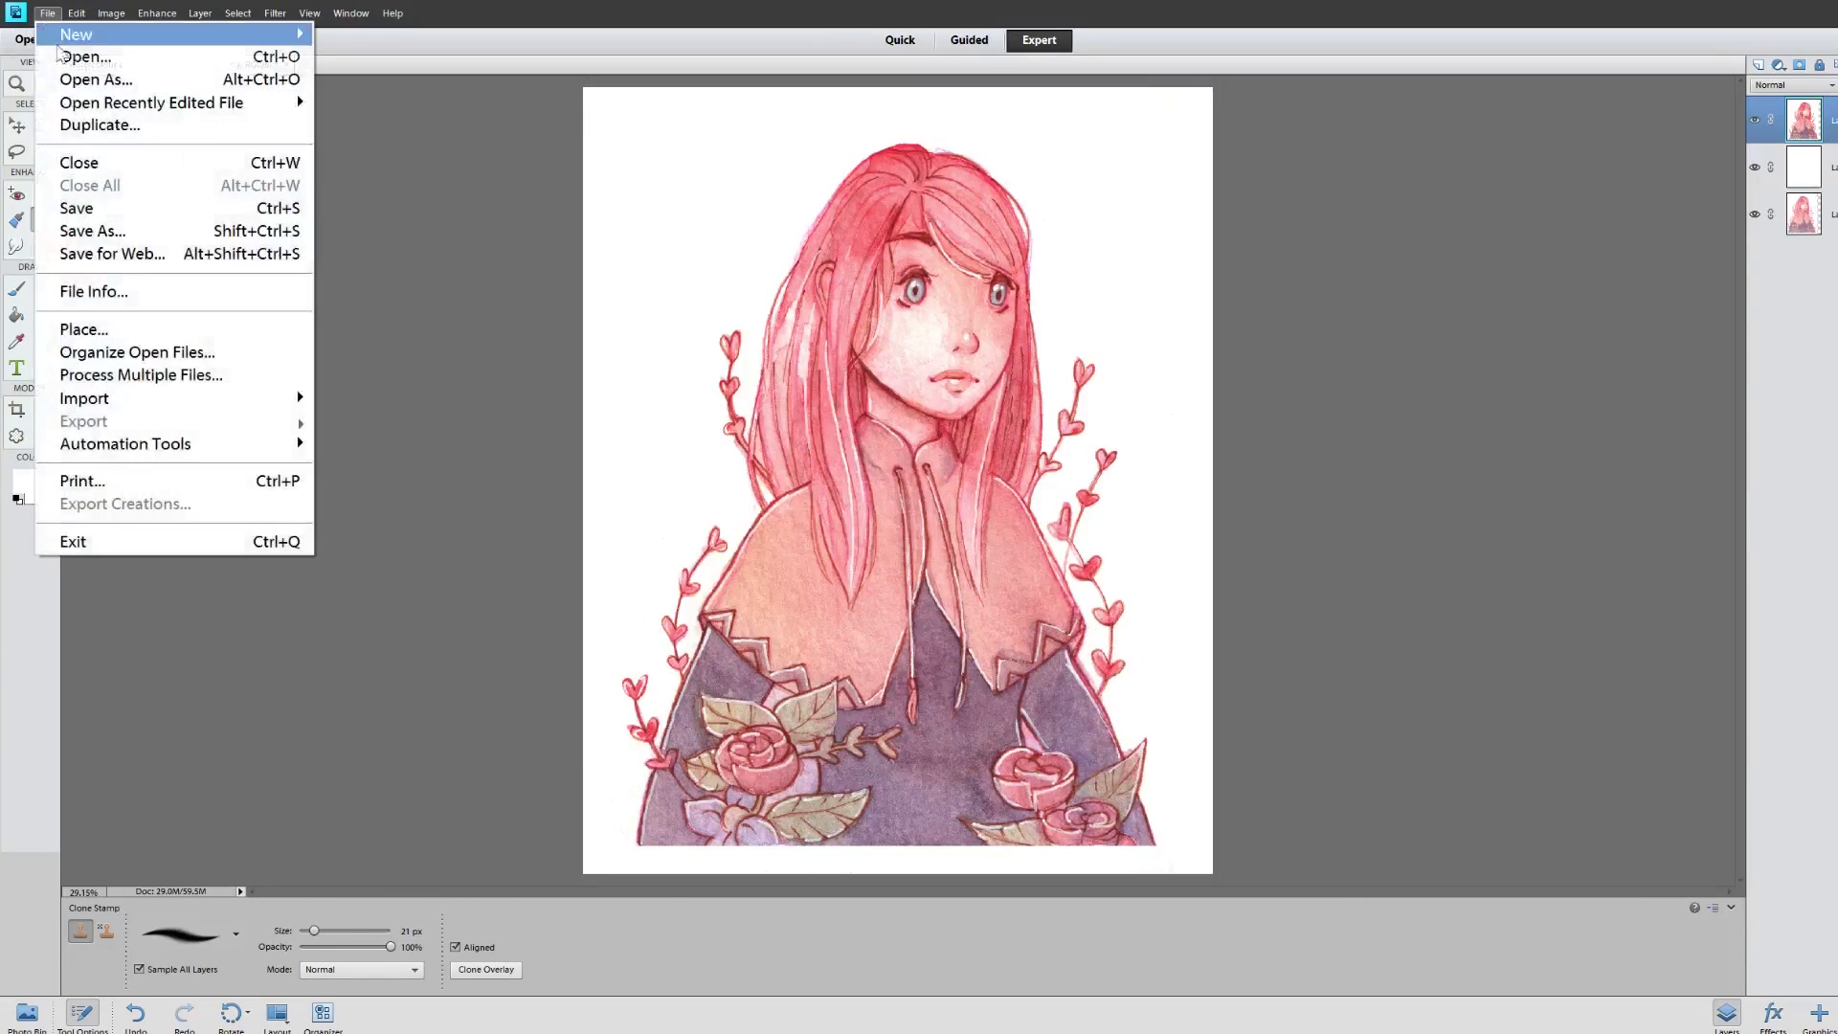
left_click(57, 53)
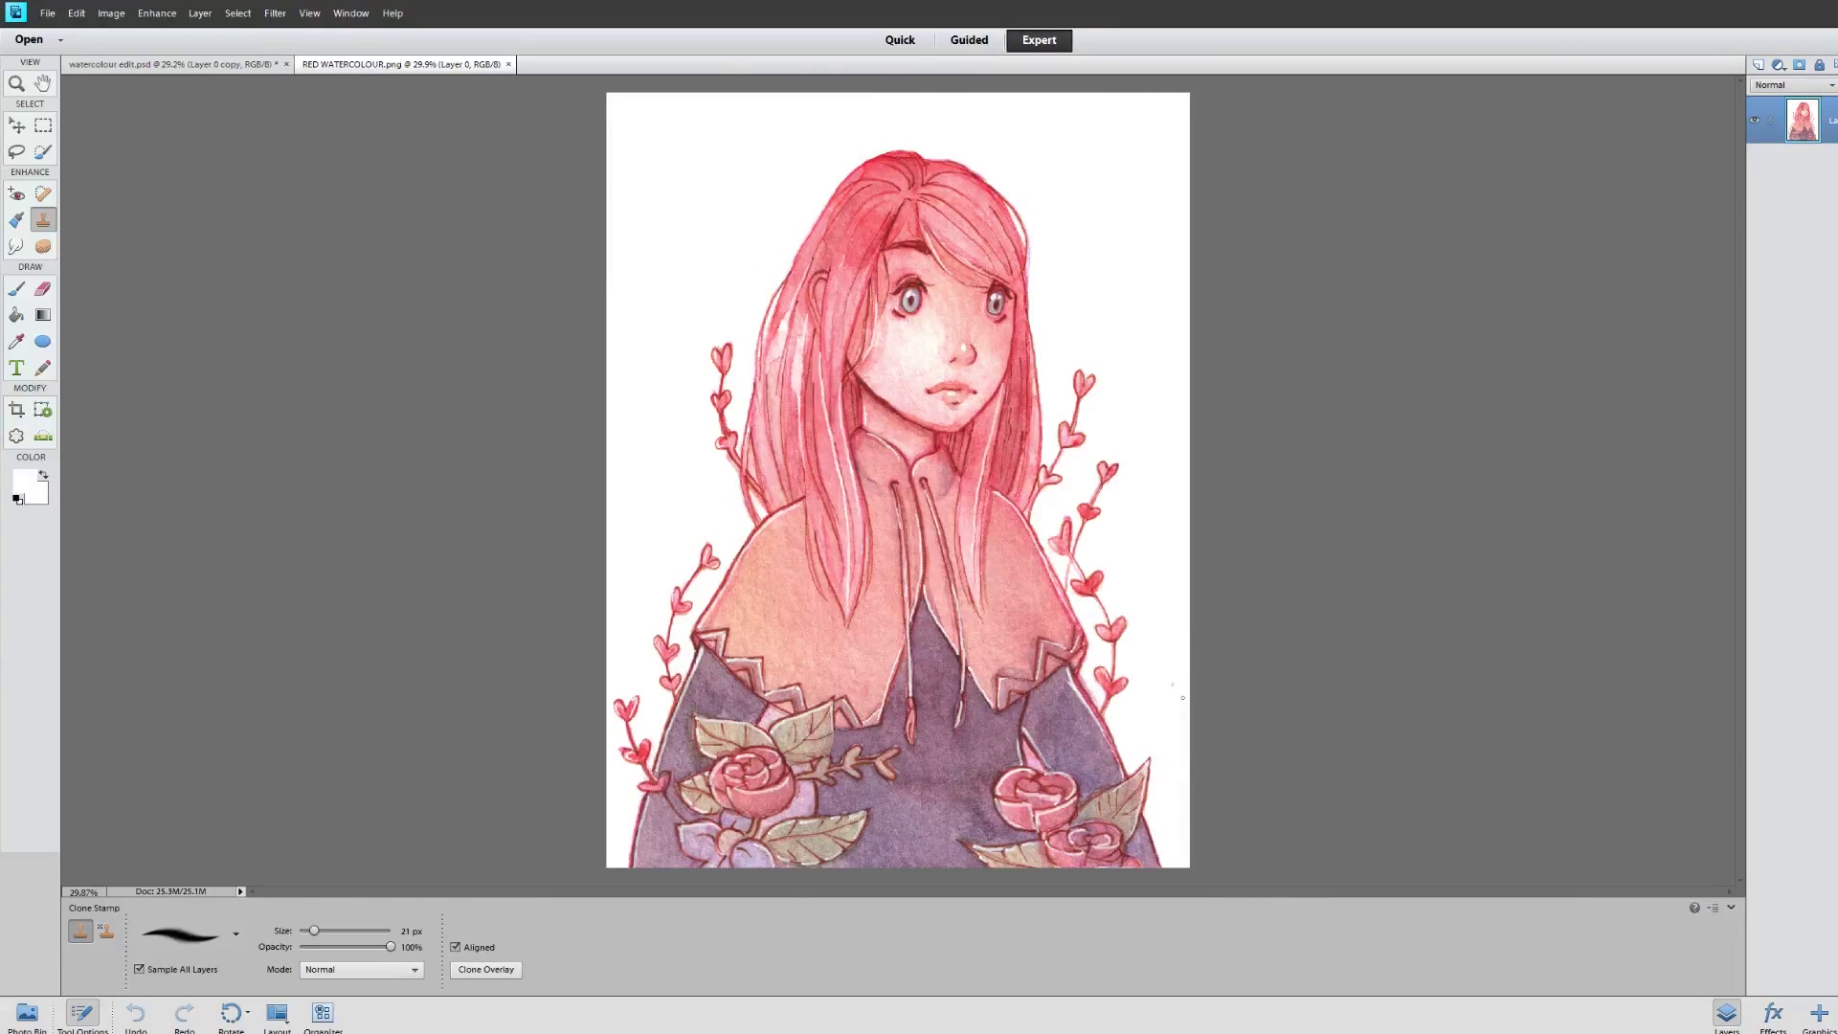
scroll(952, 232, "up", 3)
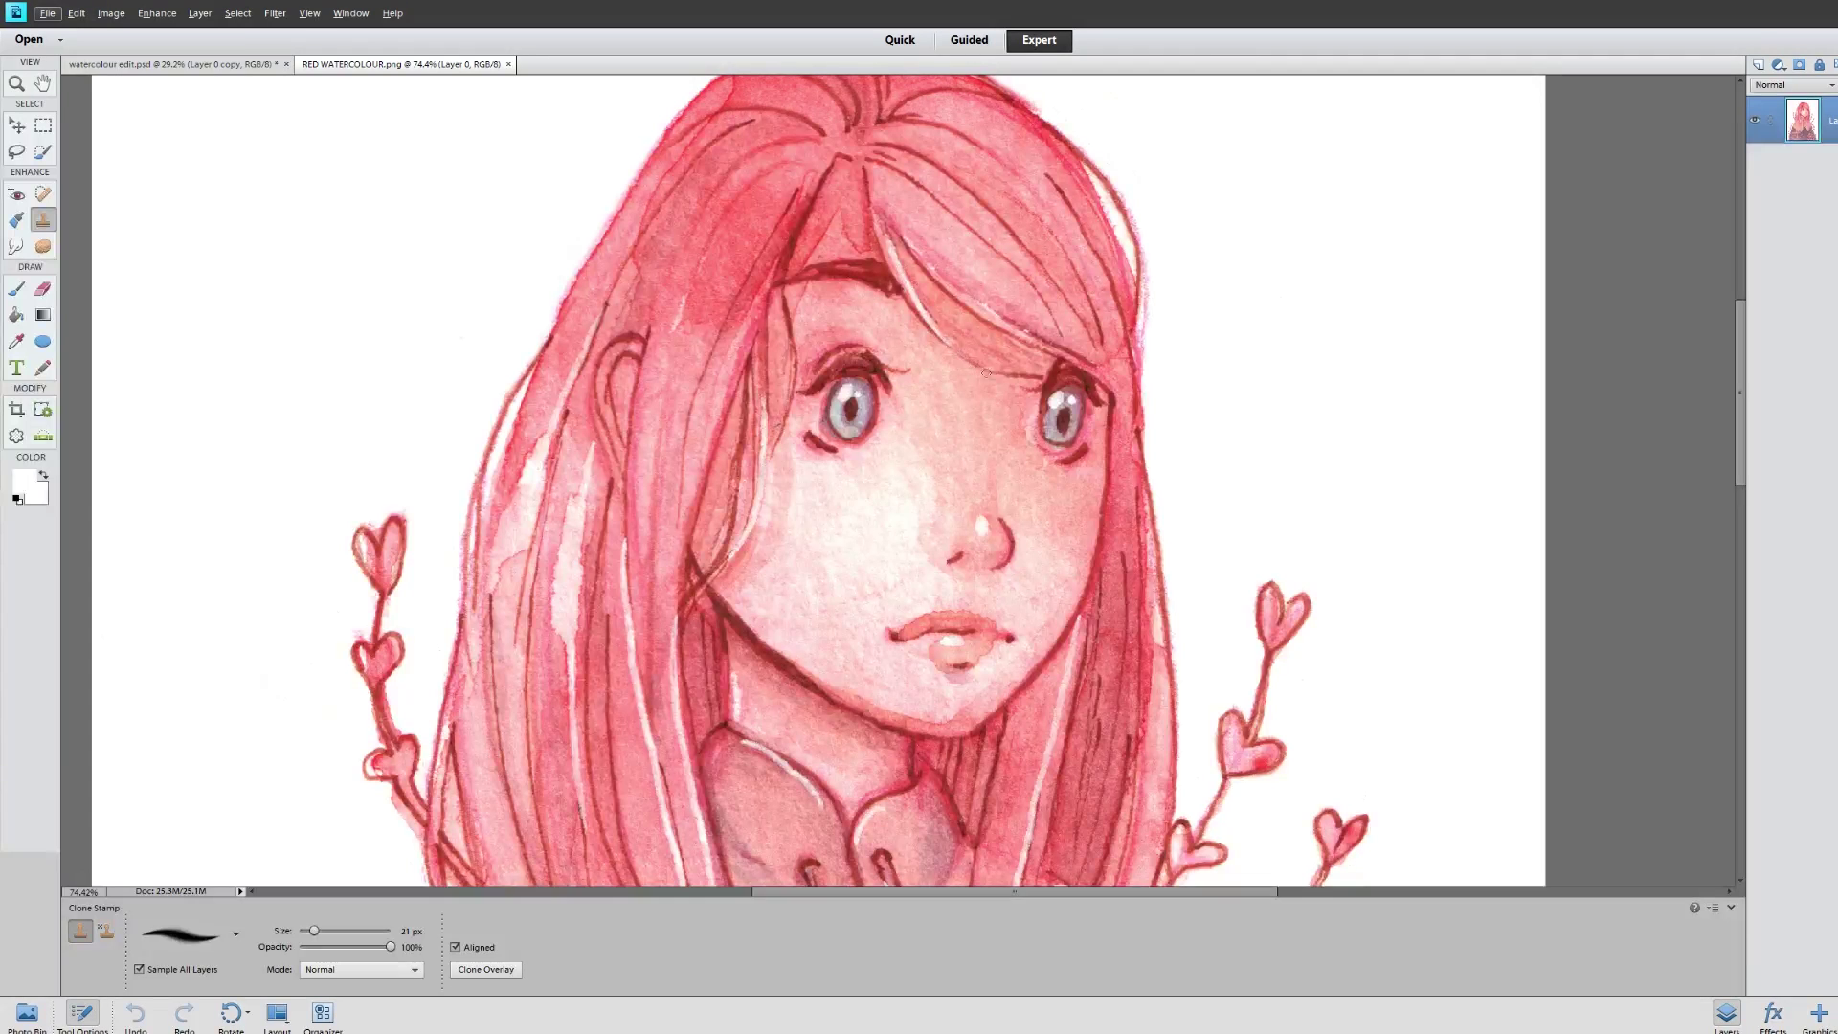
left_click(231, 126)
left_click(123, 63)
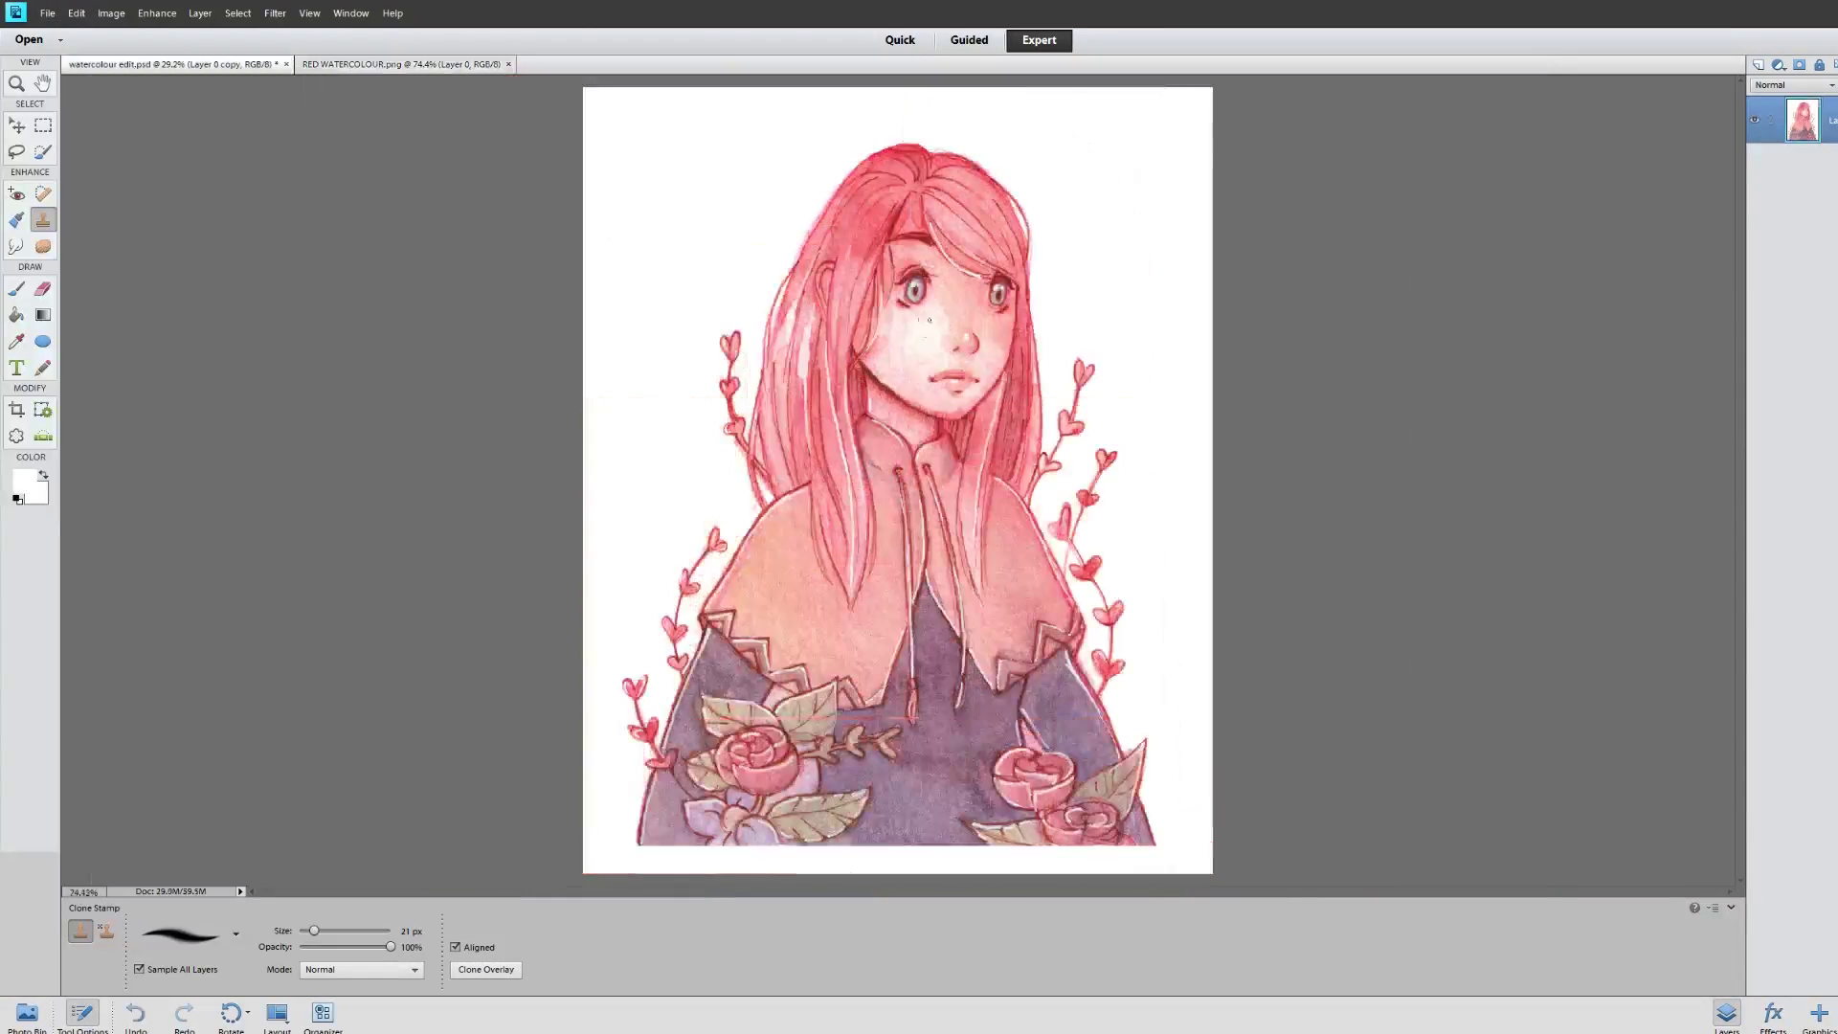
scroll(994, 211, "up", 2)
scroll(995, 210, "up", 1)
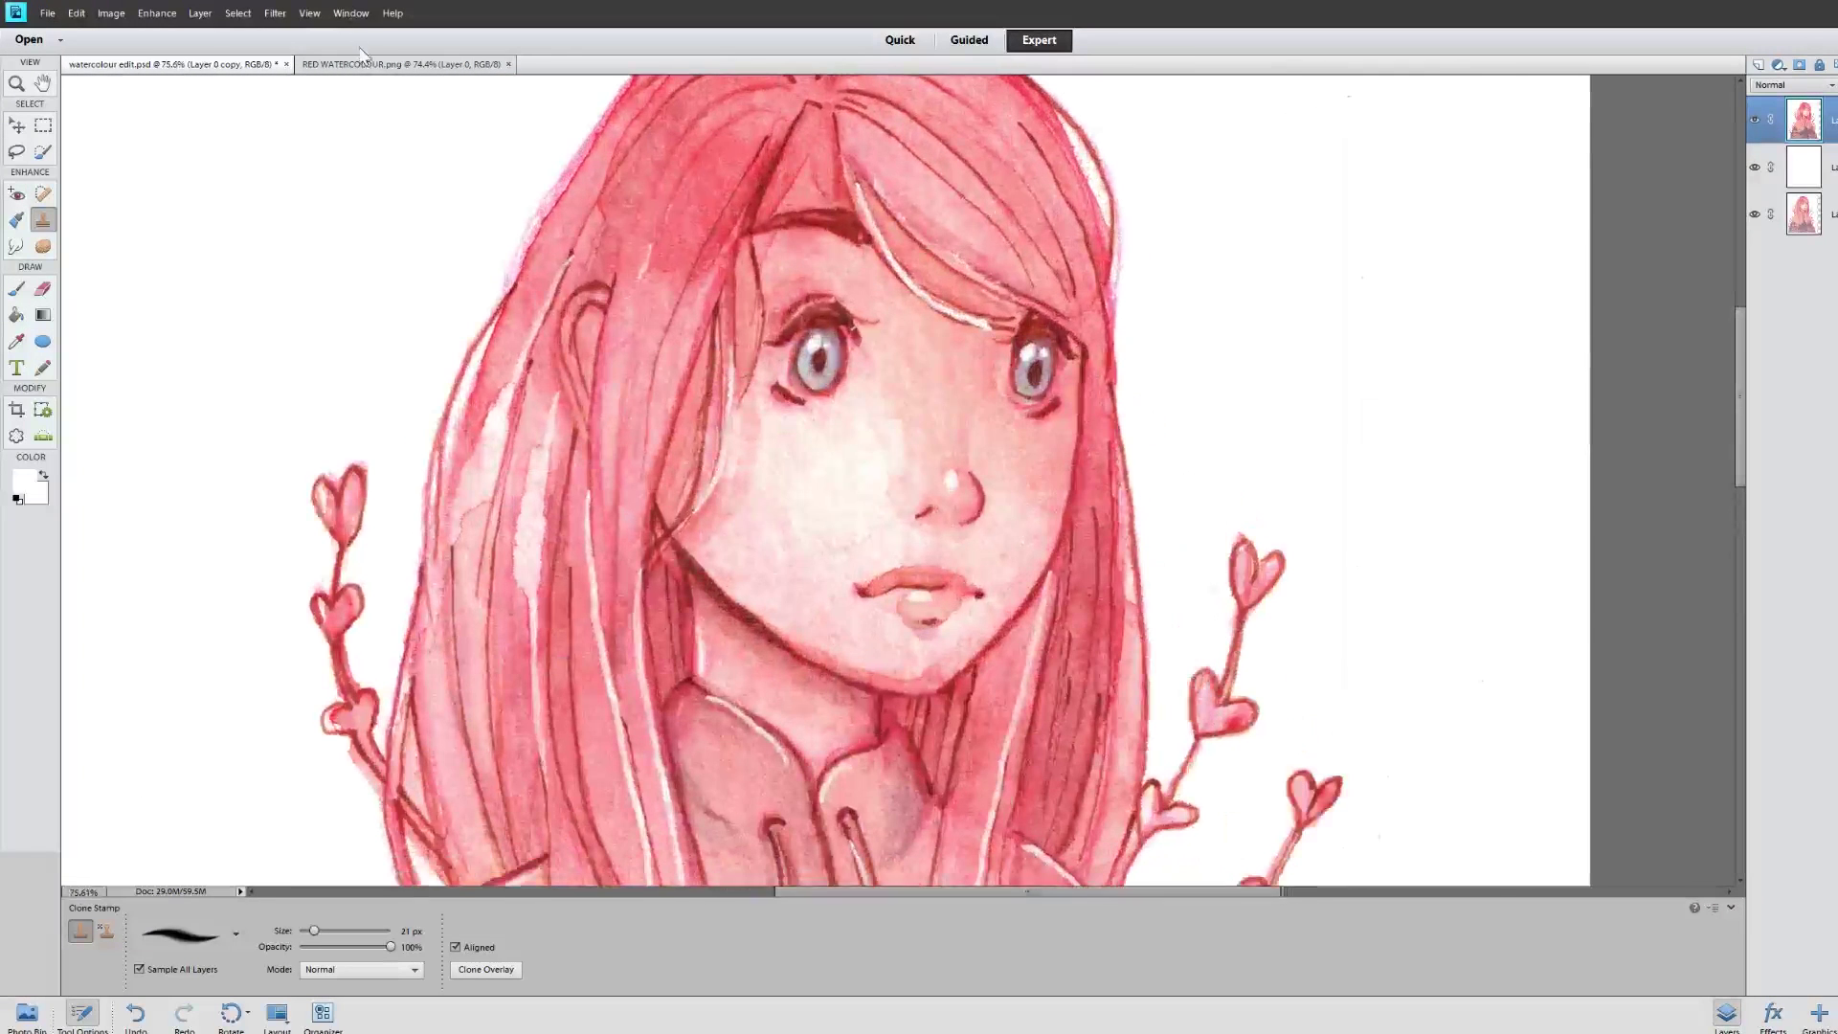
left_click(362, 64)
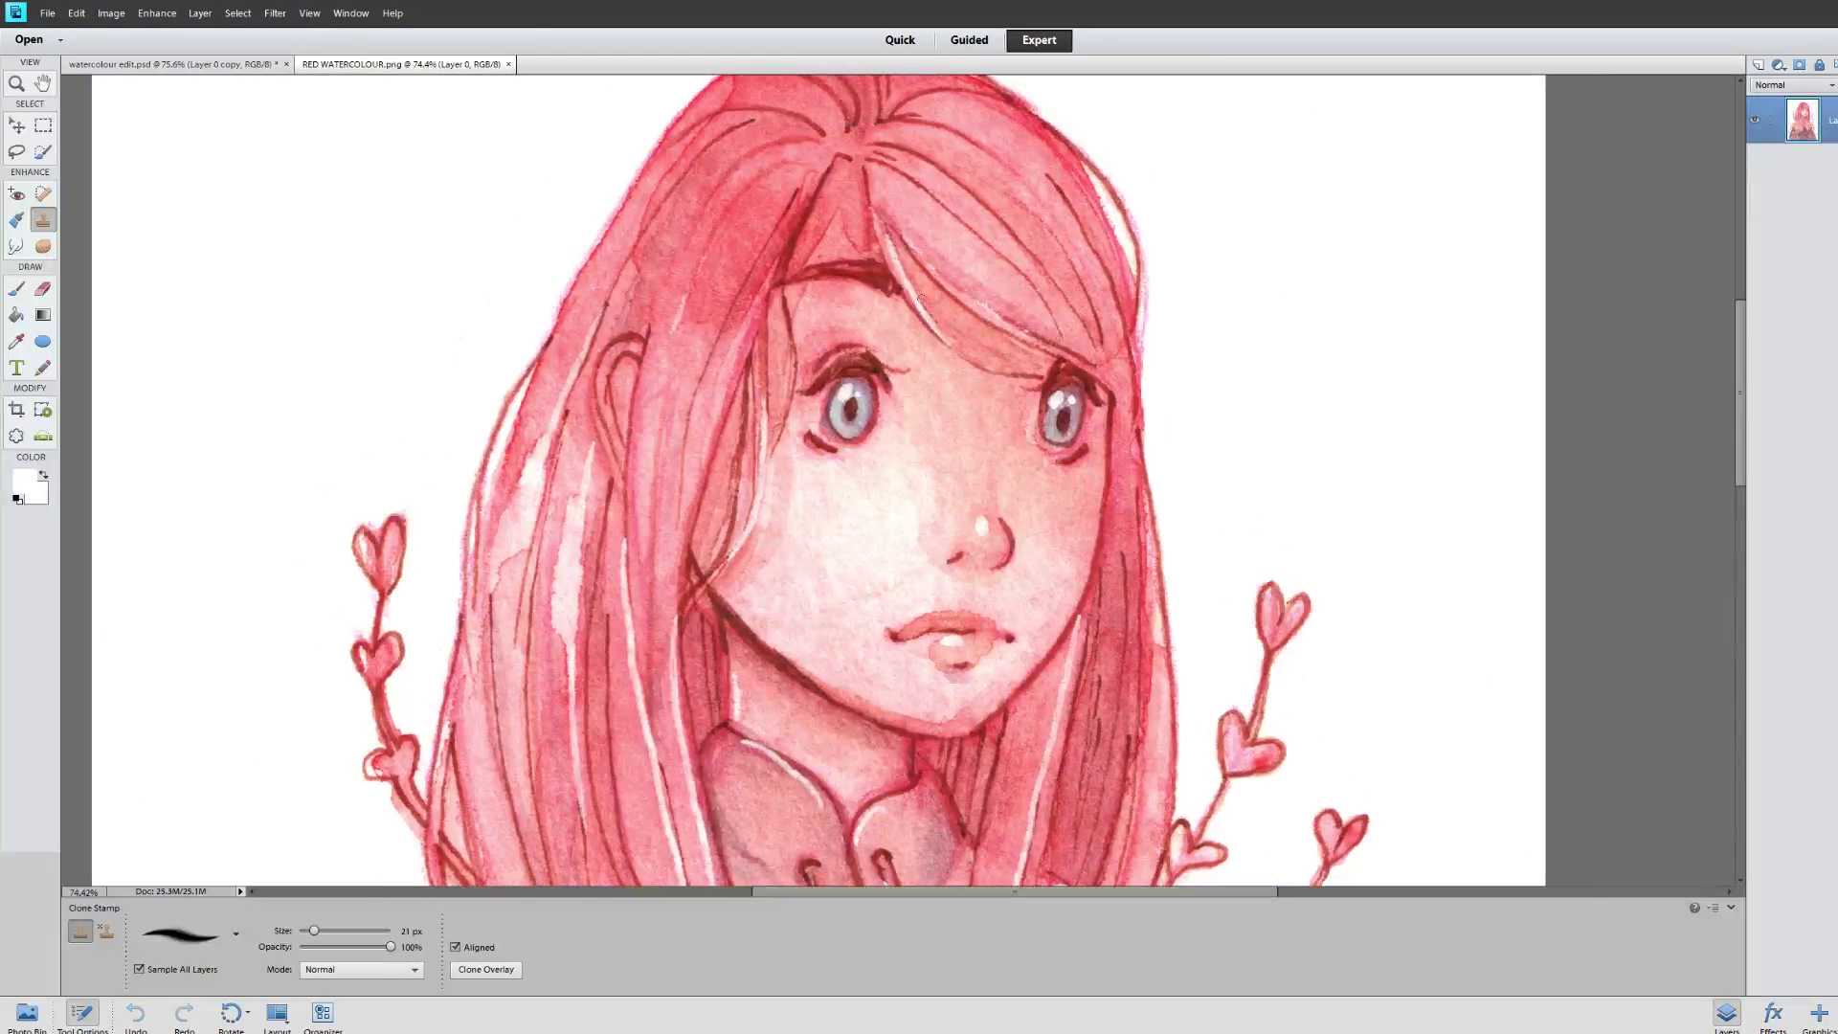
Return to watercolour edit.psd, view the whole painting and close the RED WATERCOLOUR.png comparison document
left_click(123, 64)
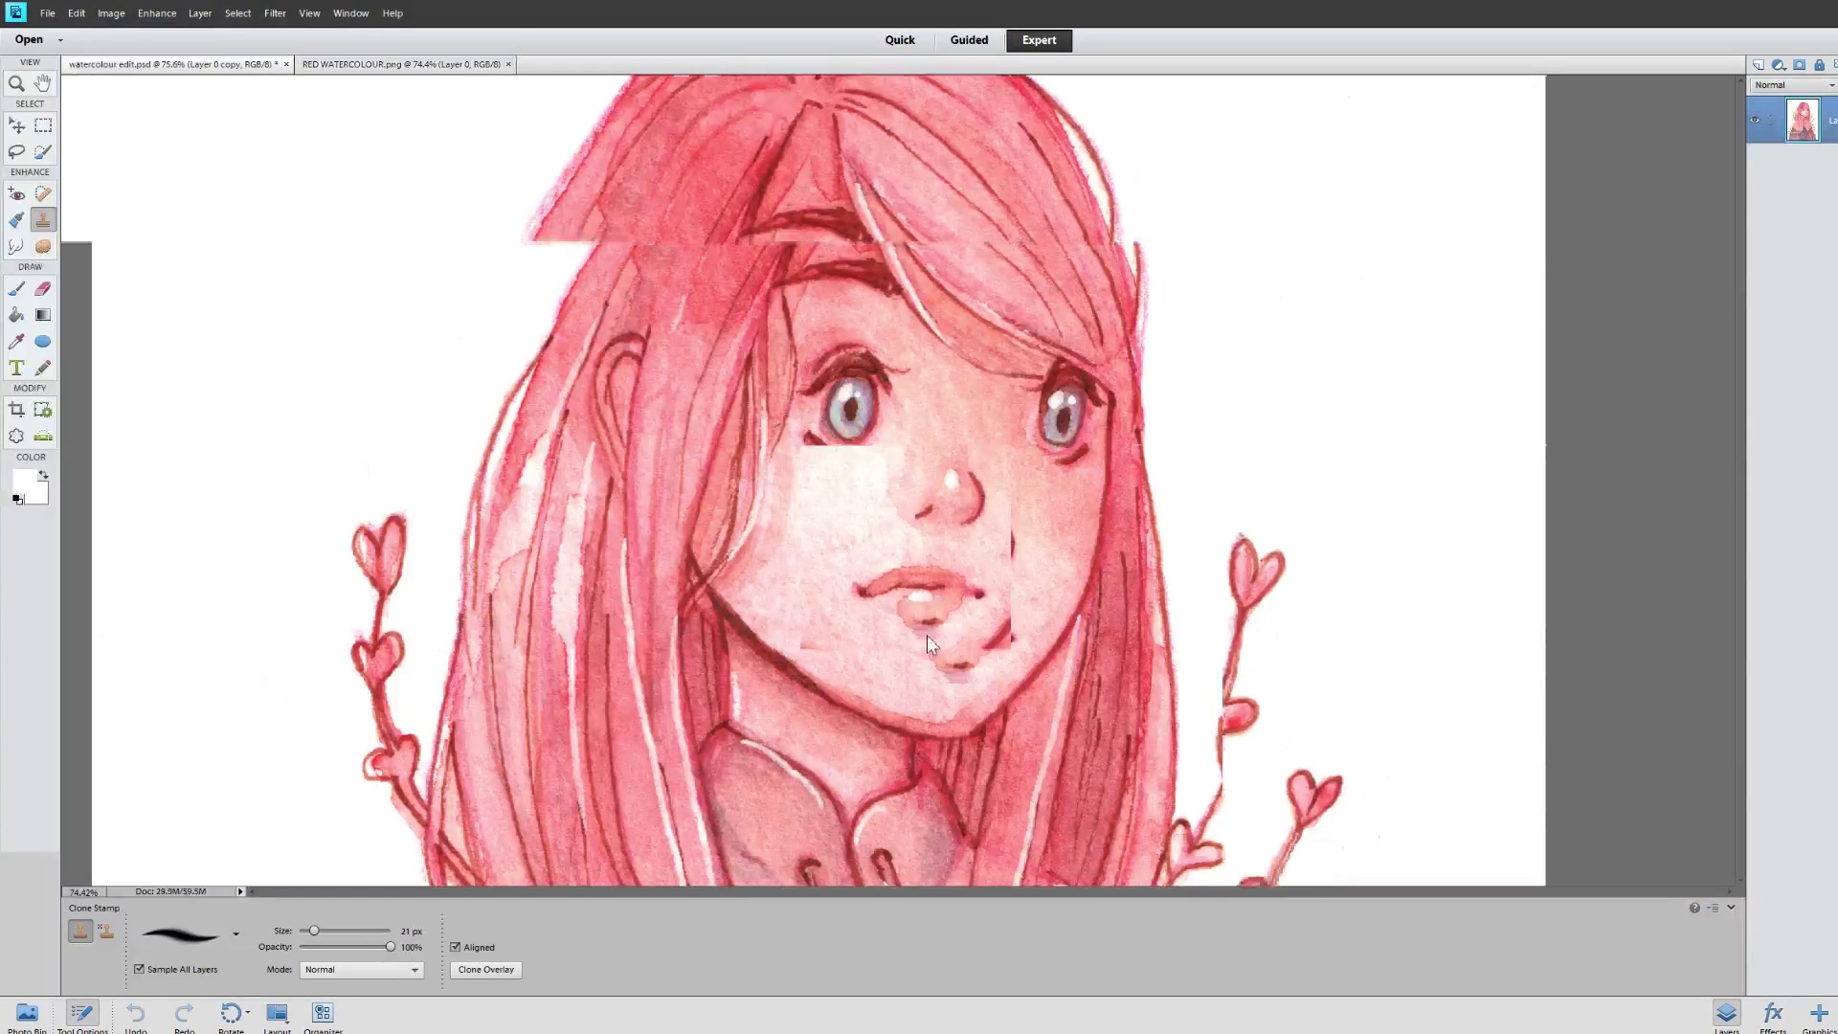
scroll(927, 635, "down", 5)
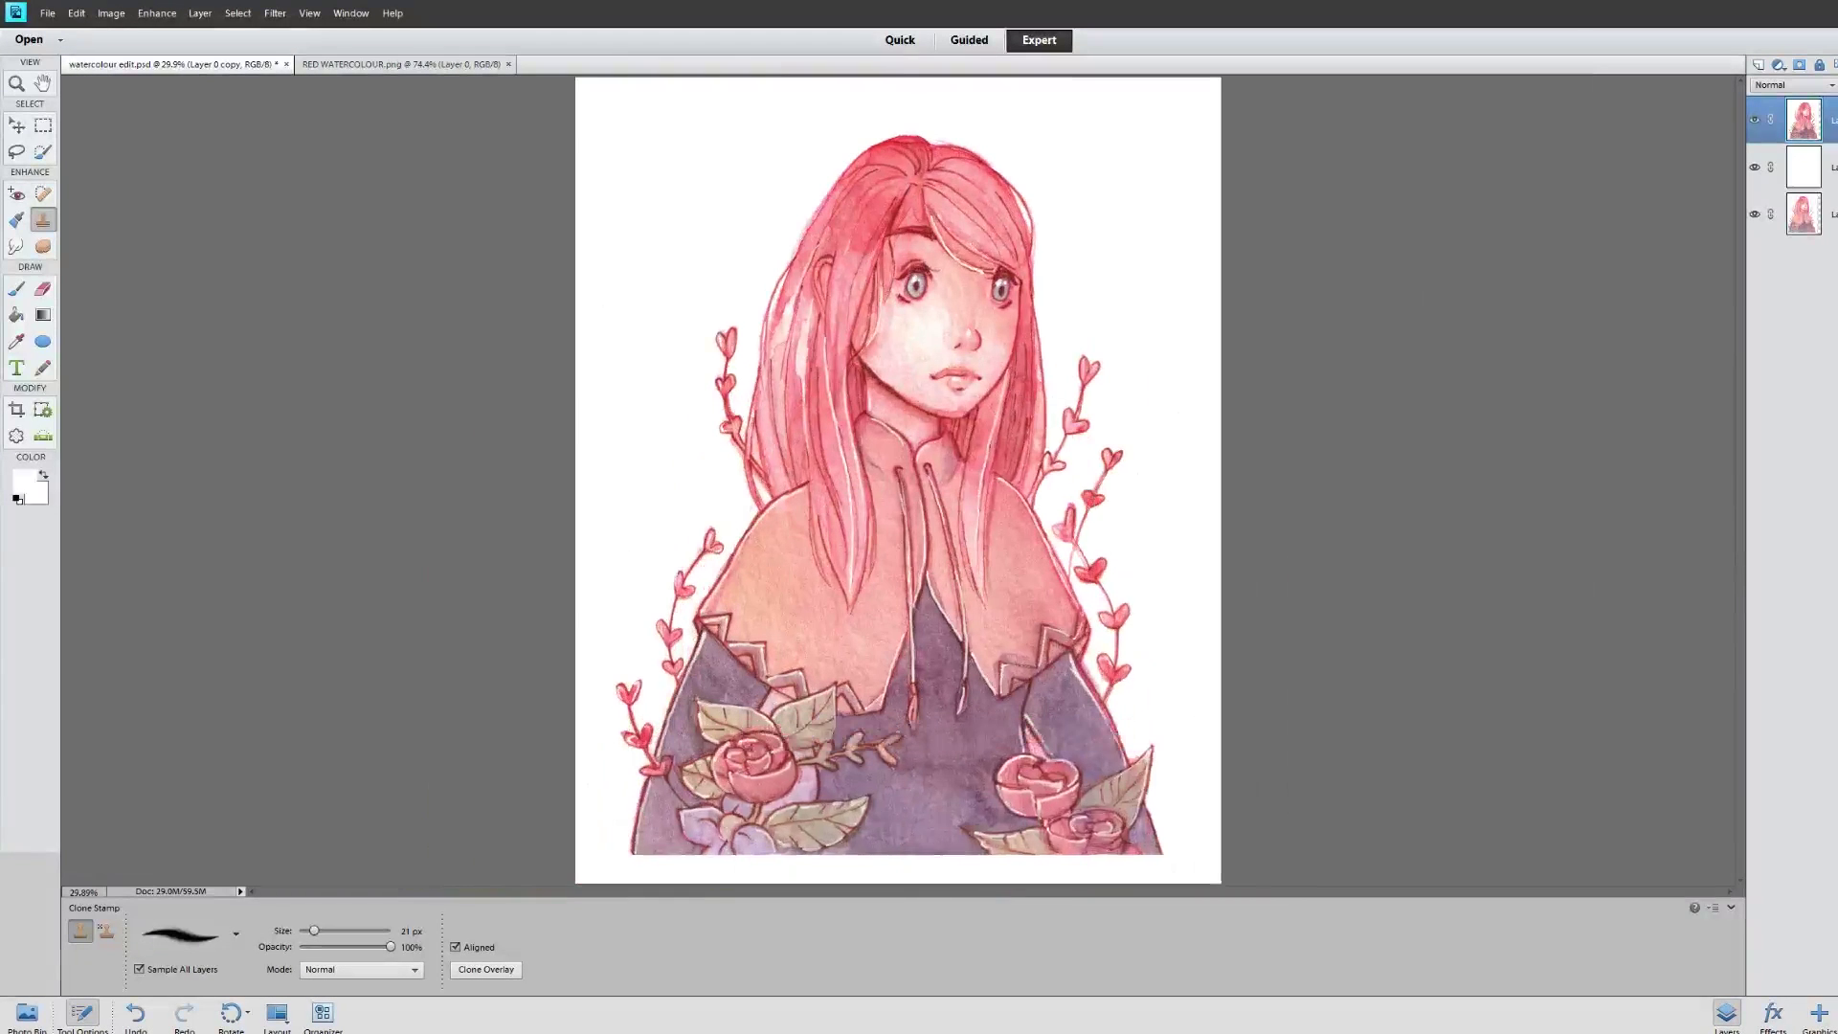
left_click(508, 64)
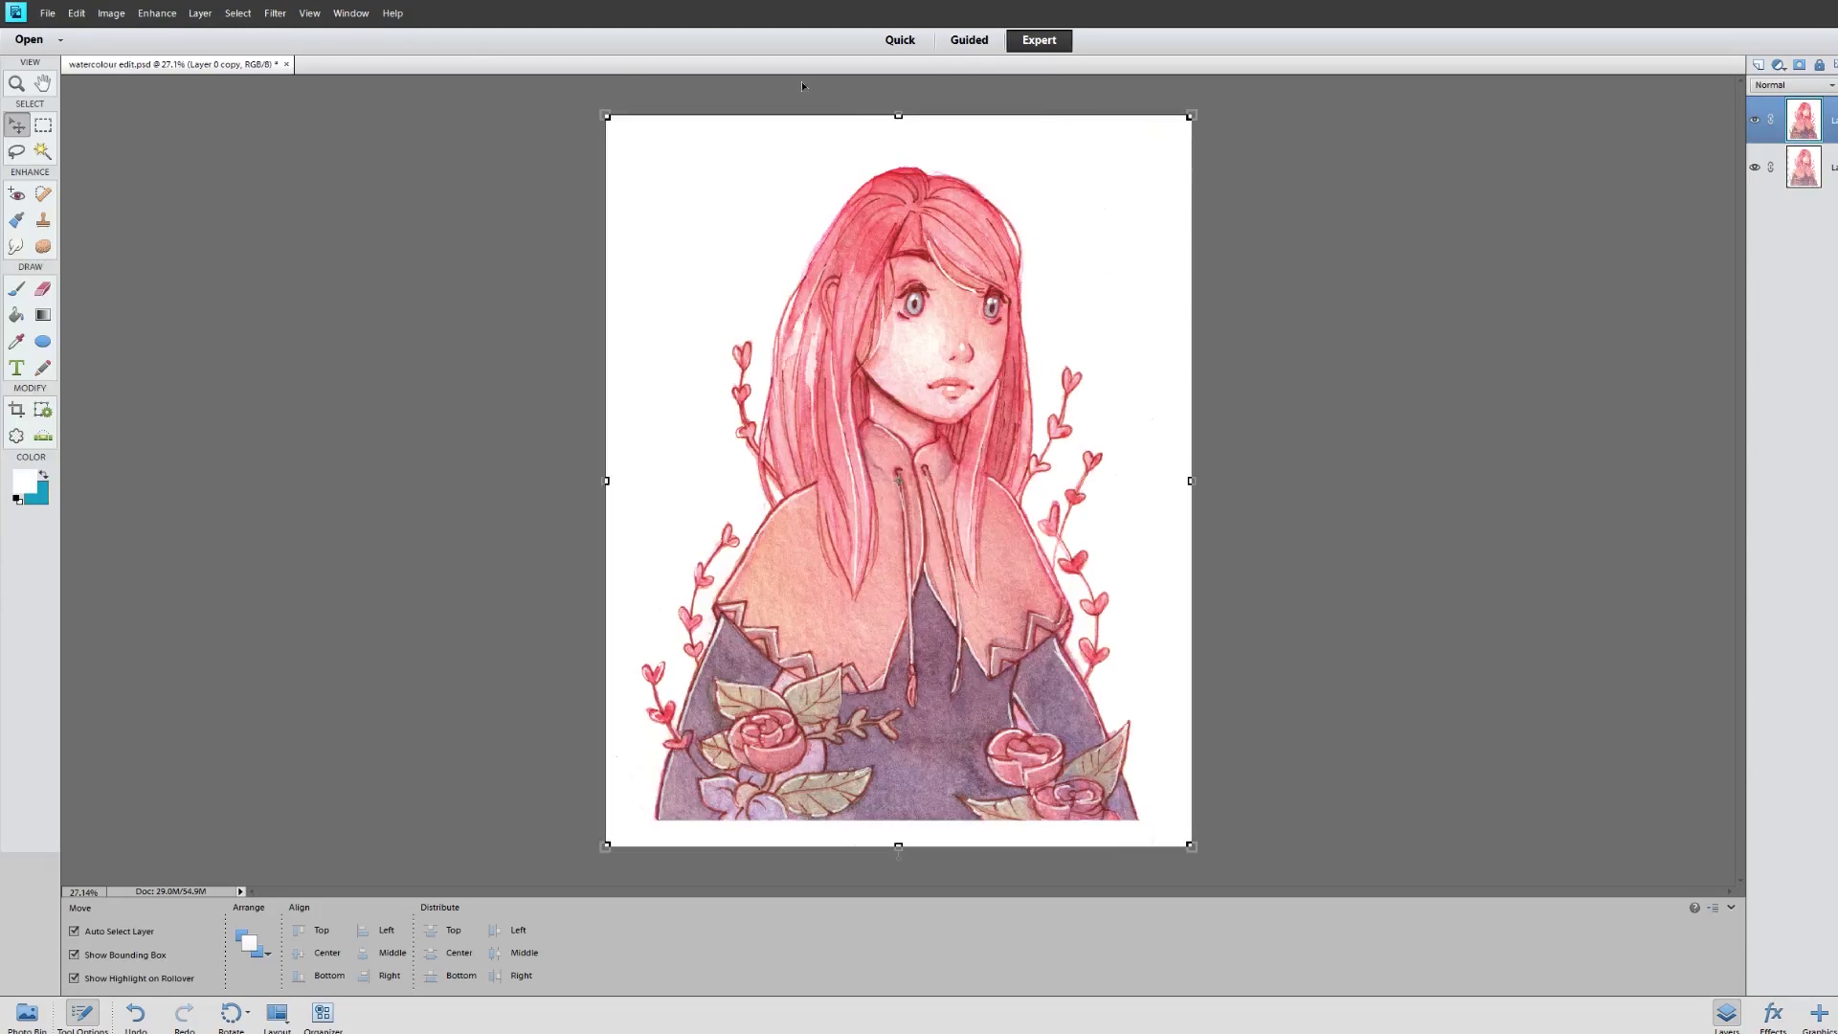
Save a copy of the finished painting as Watercolour in PNG format, with interlacing set to None
left_click(47, 13)
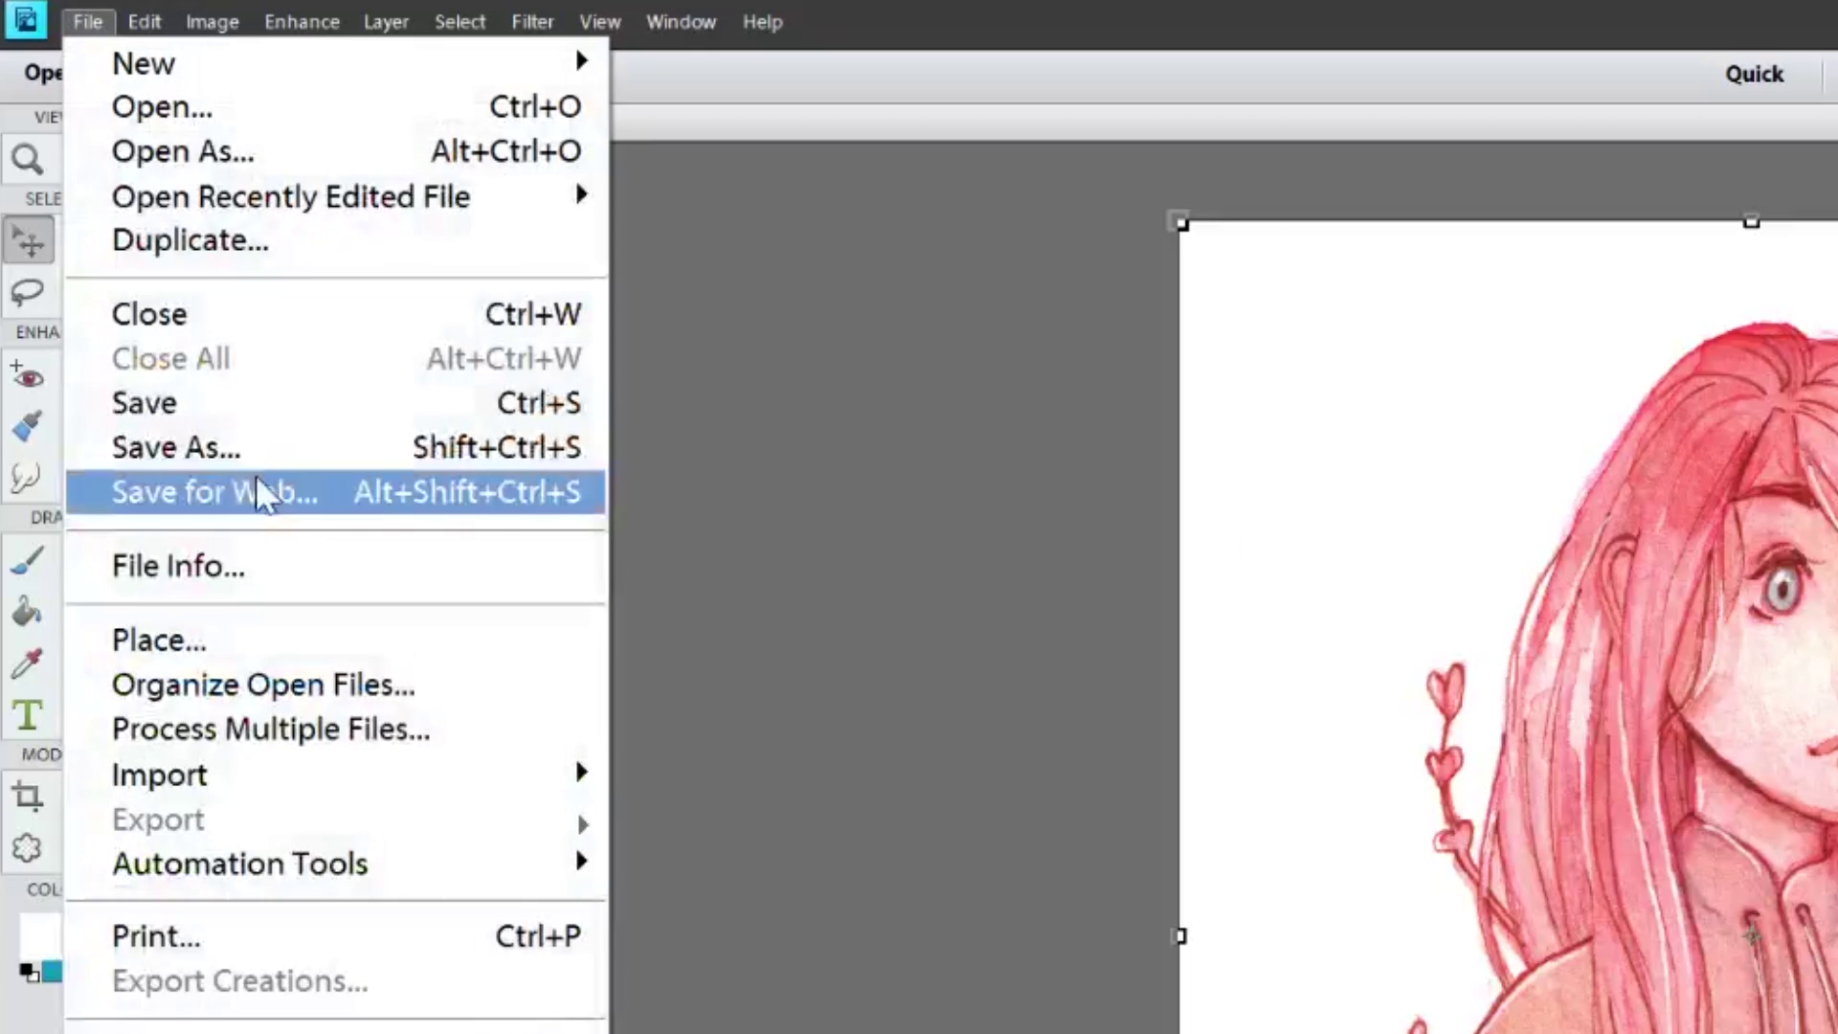
left_click(233, 445)
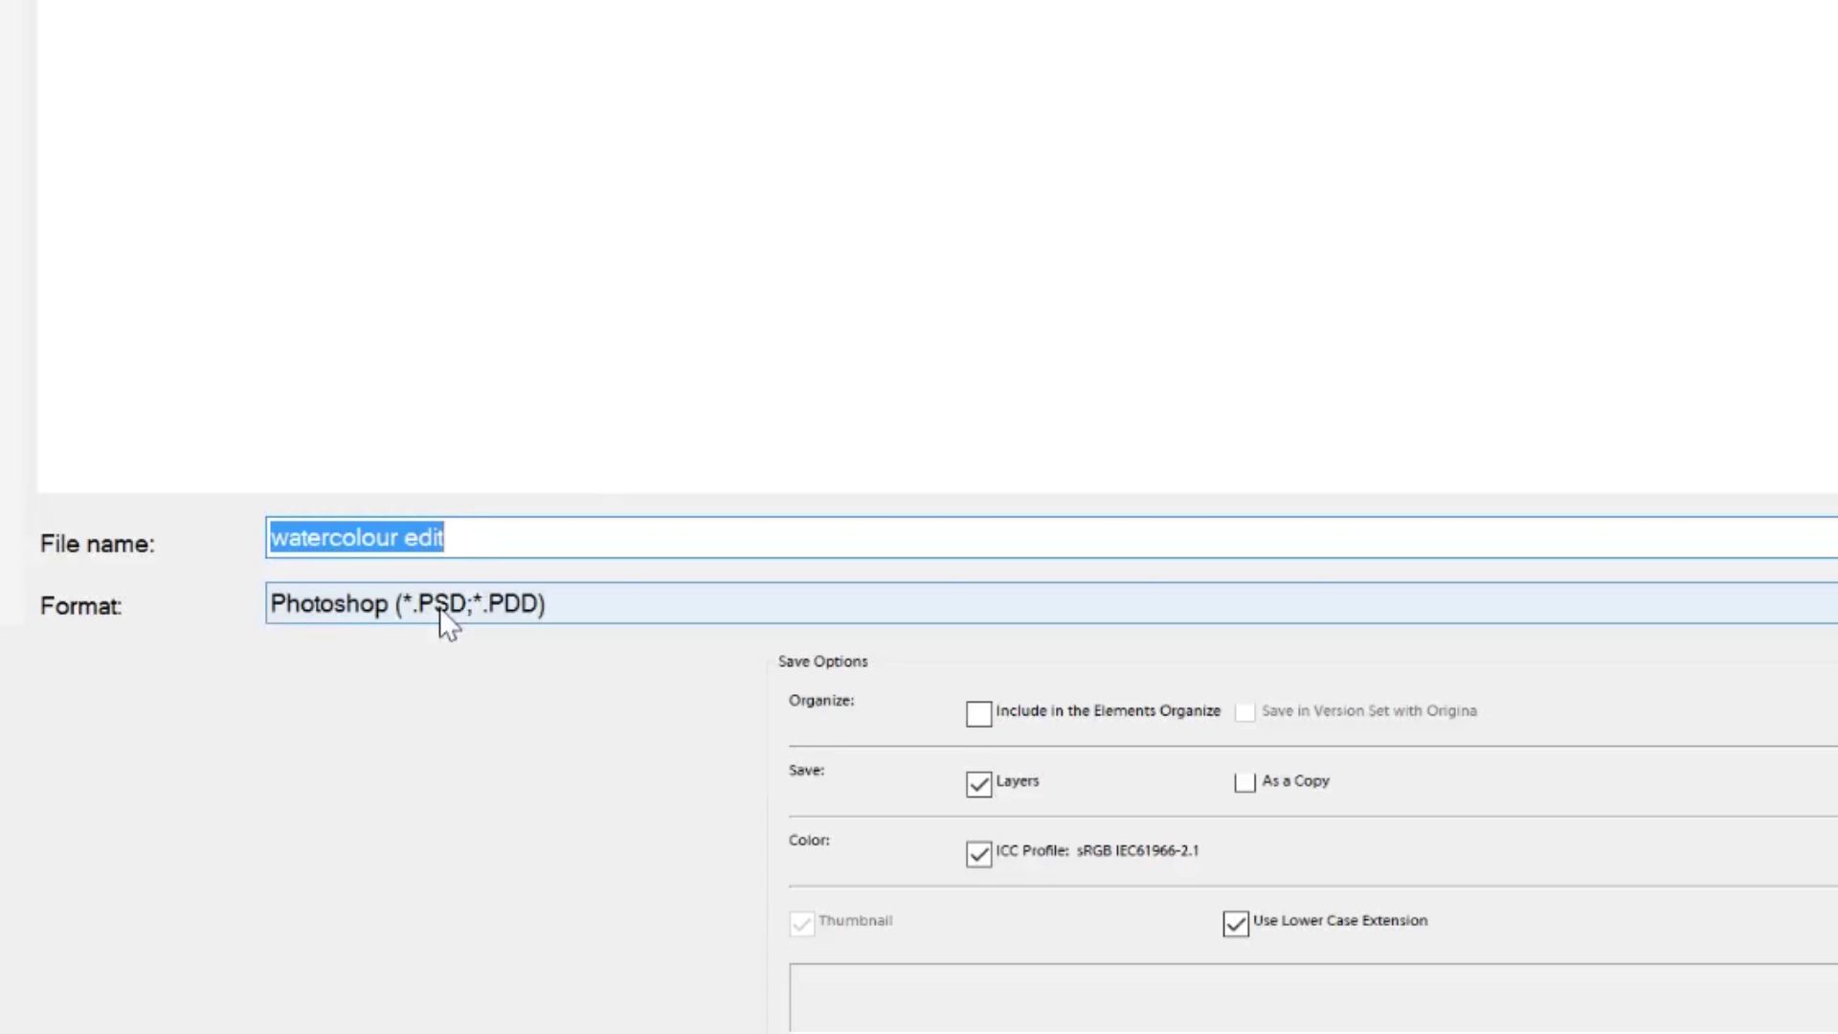
left_click(439, 607)
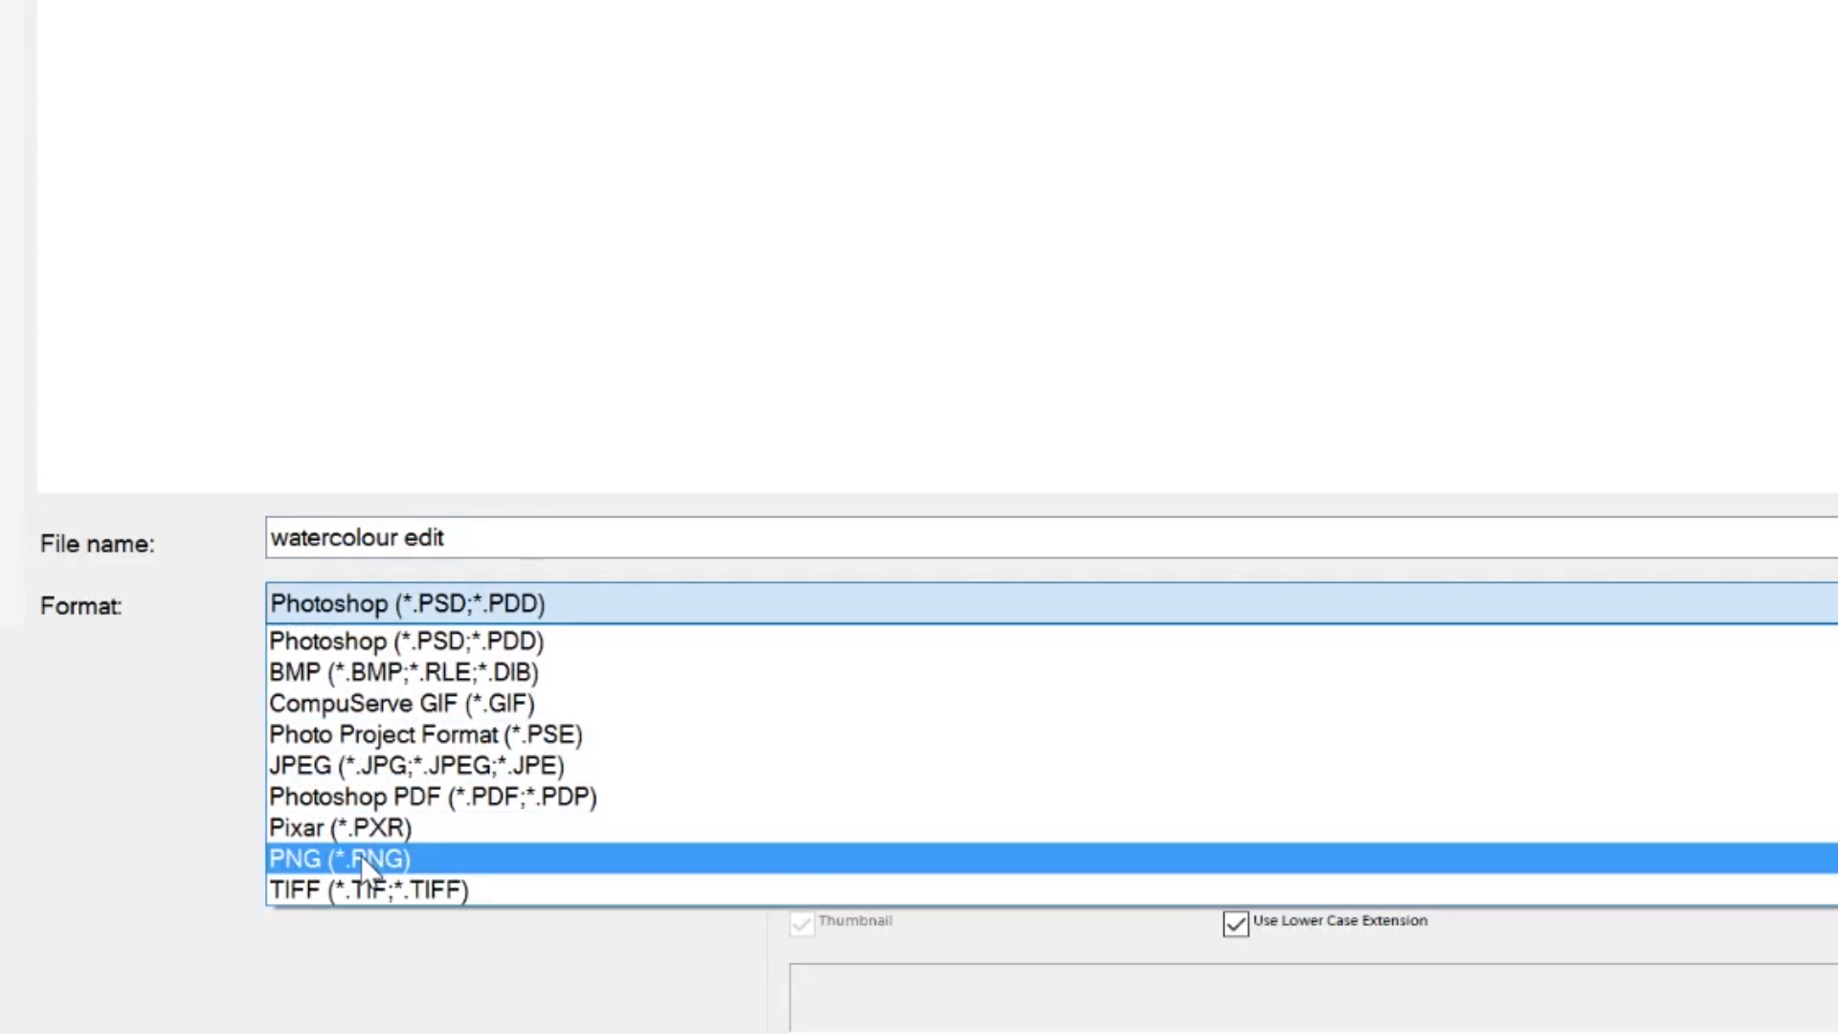
left_click(460, 858)
key("shift+Tab")
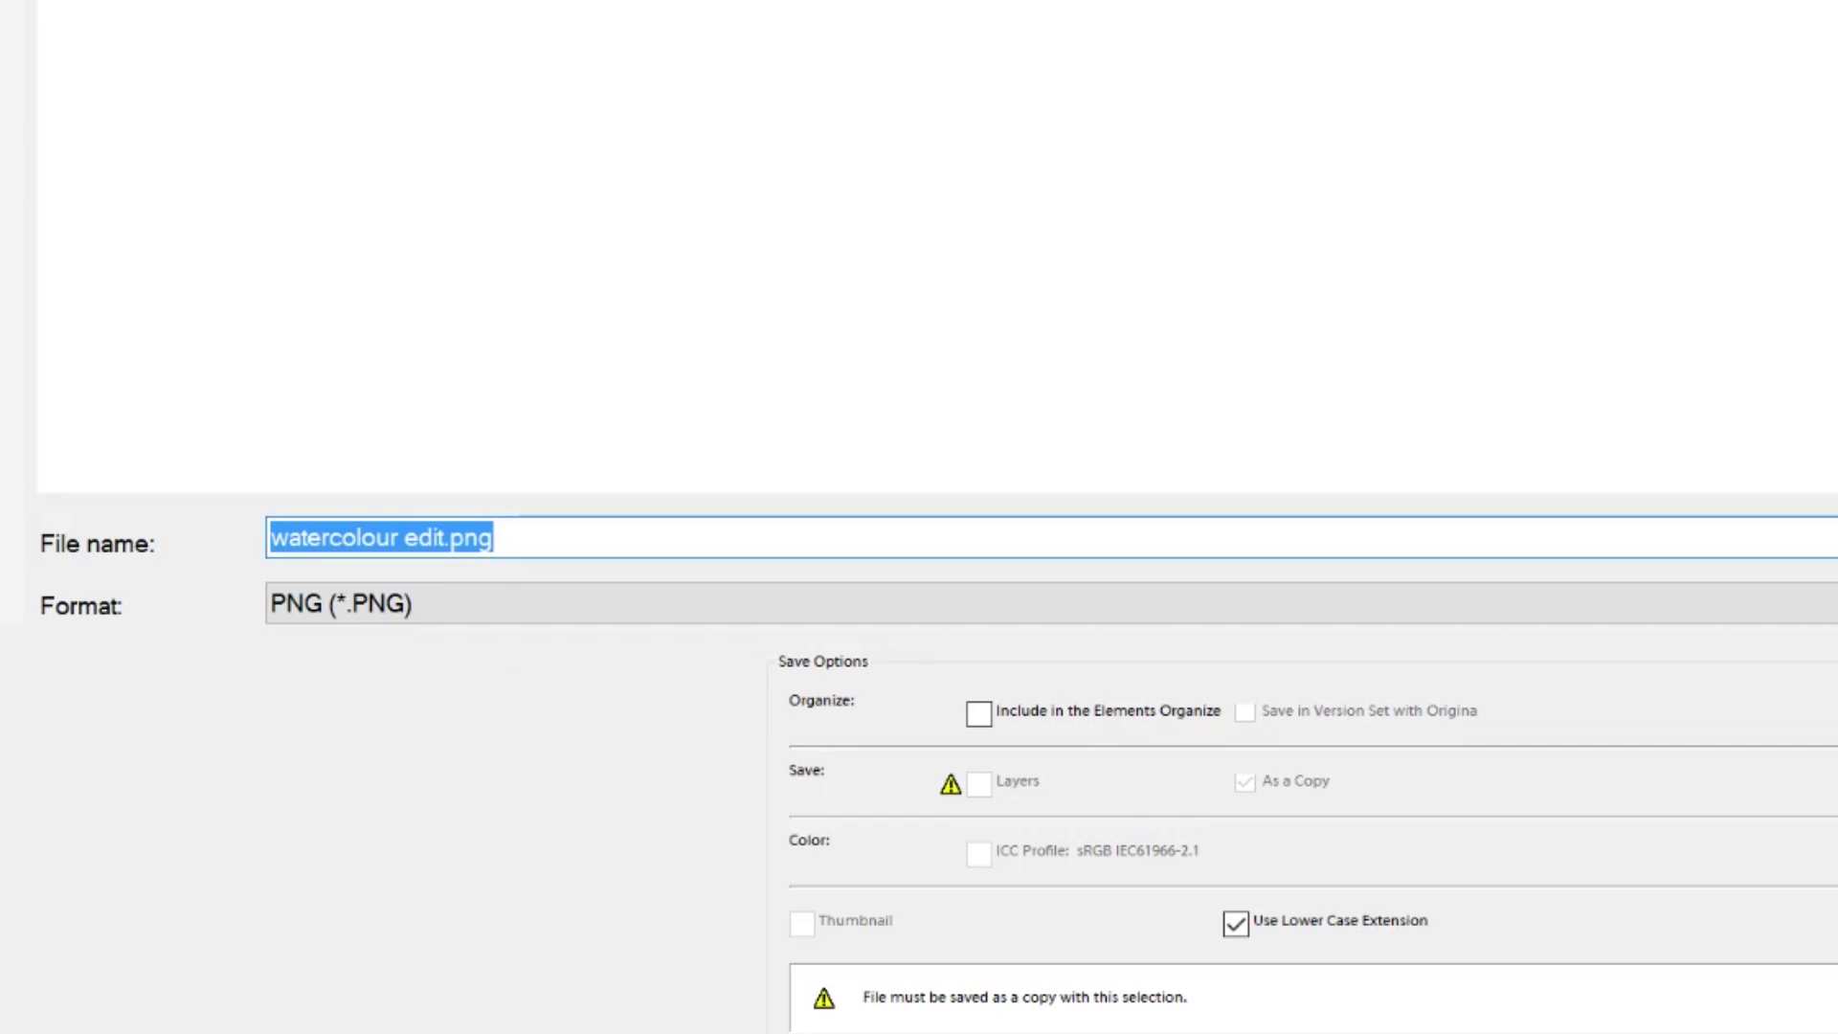
type("Watercolour")
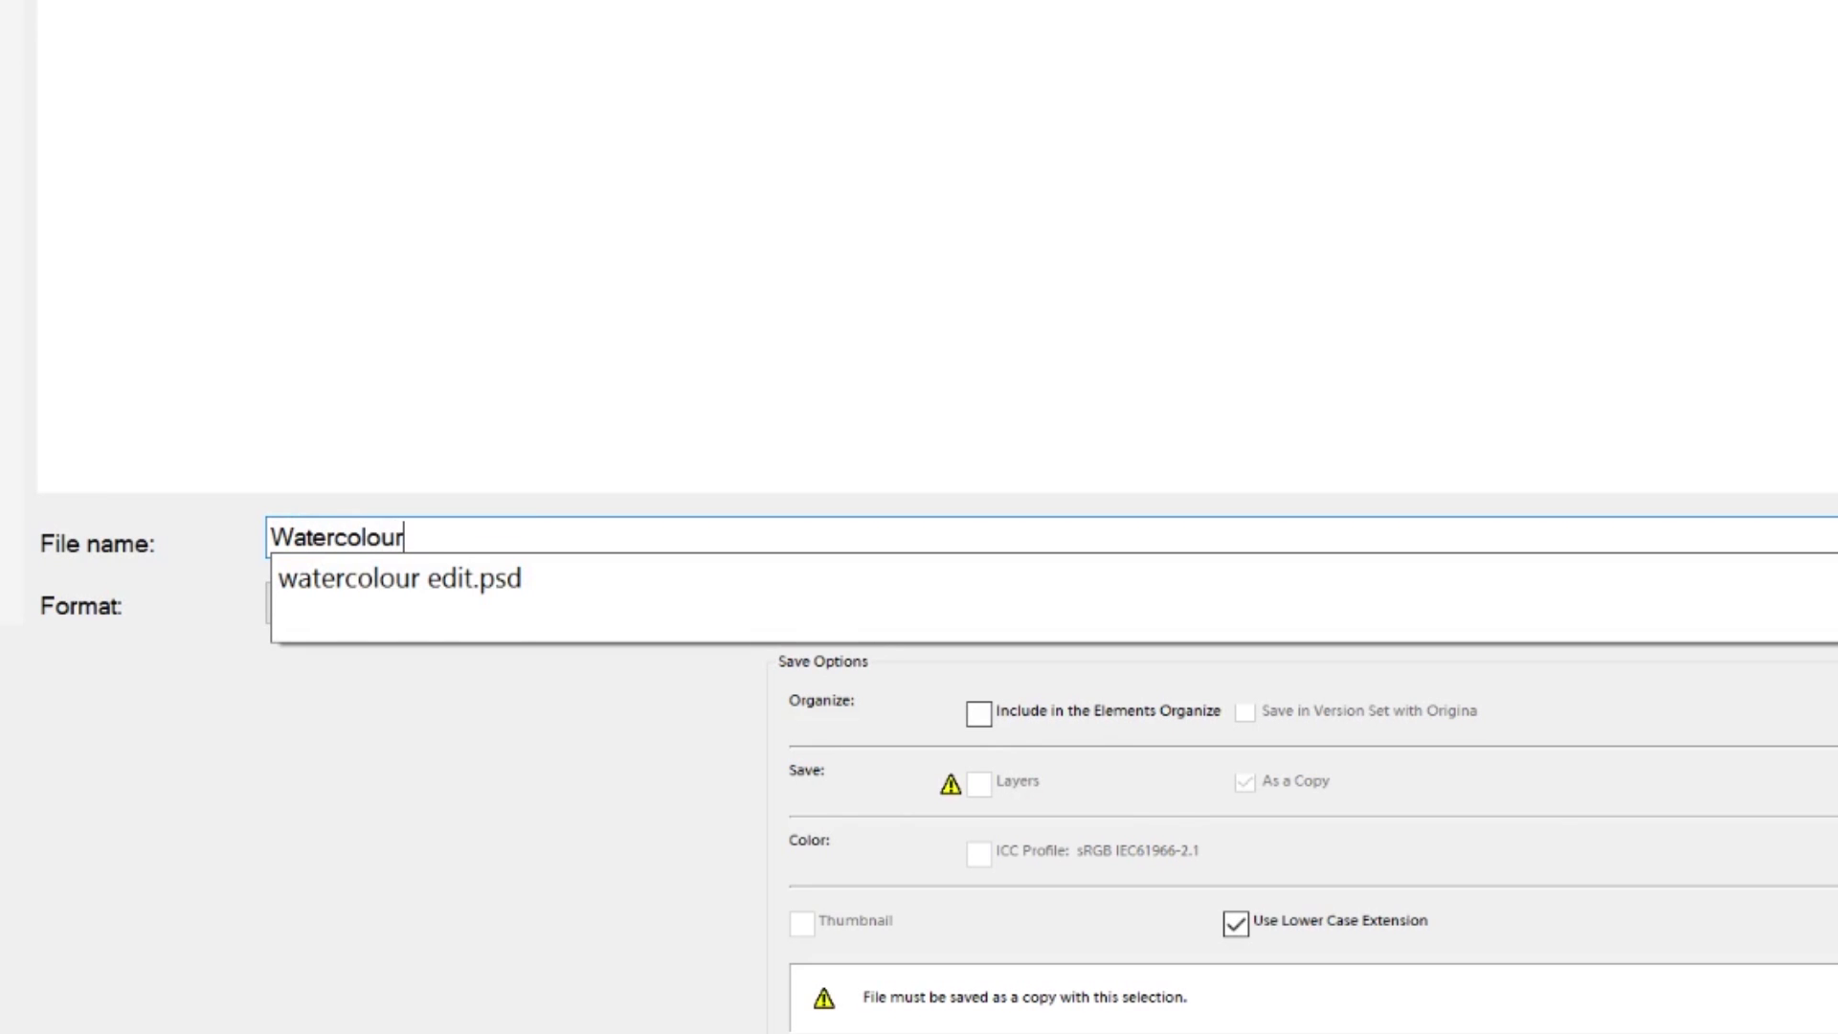
left_click(505, 856)
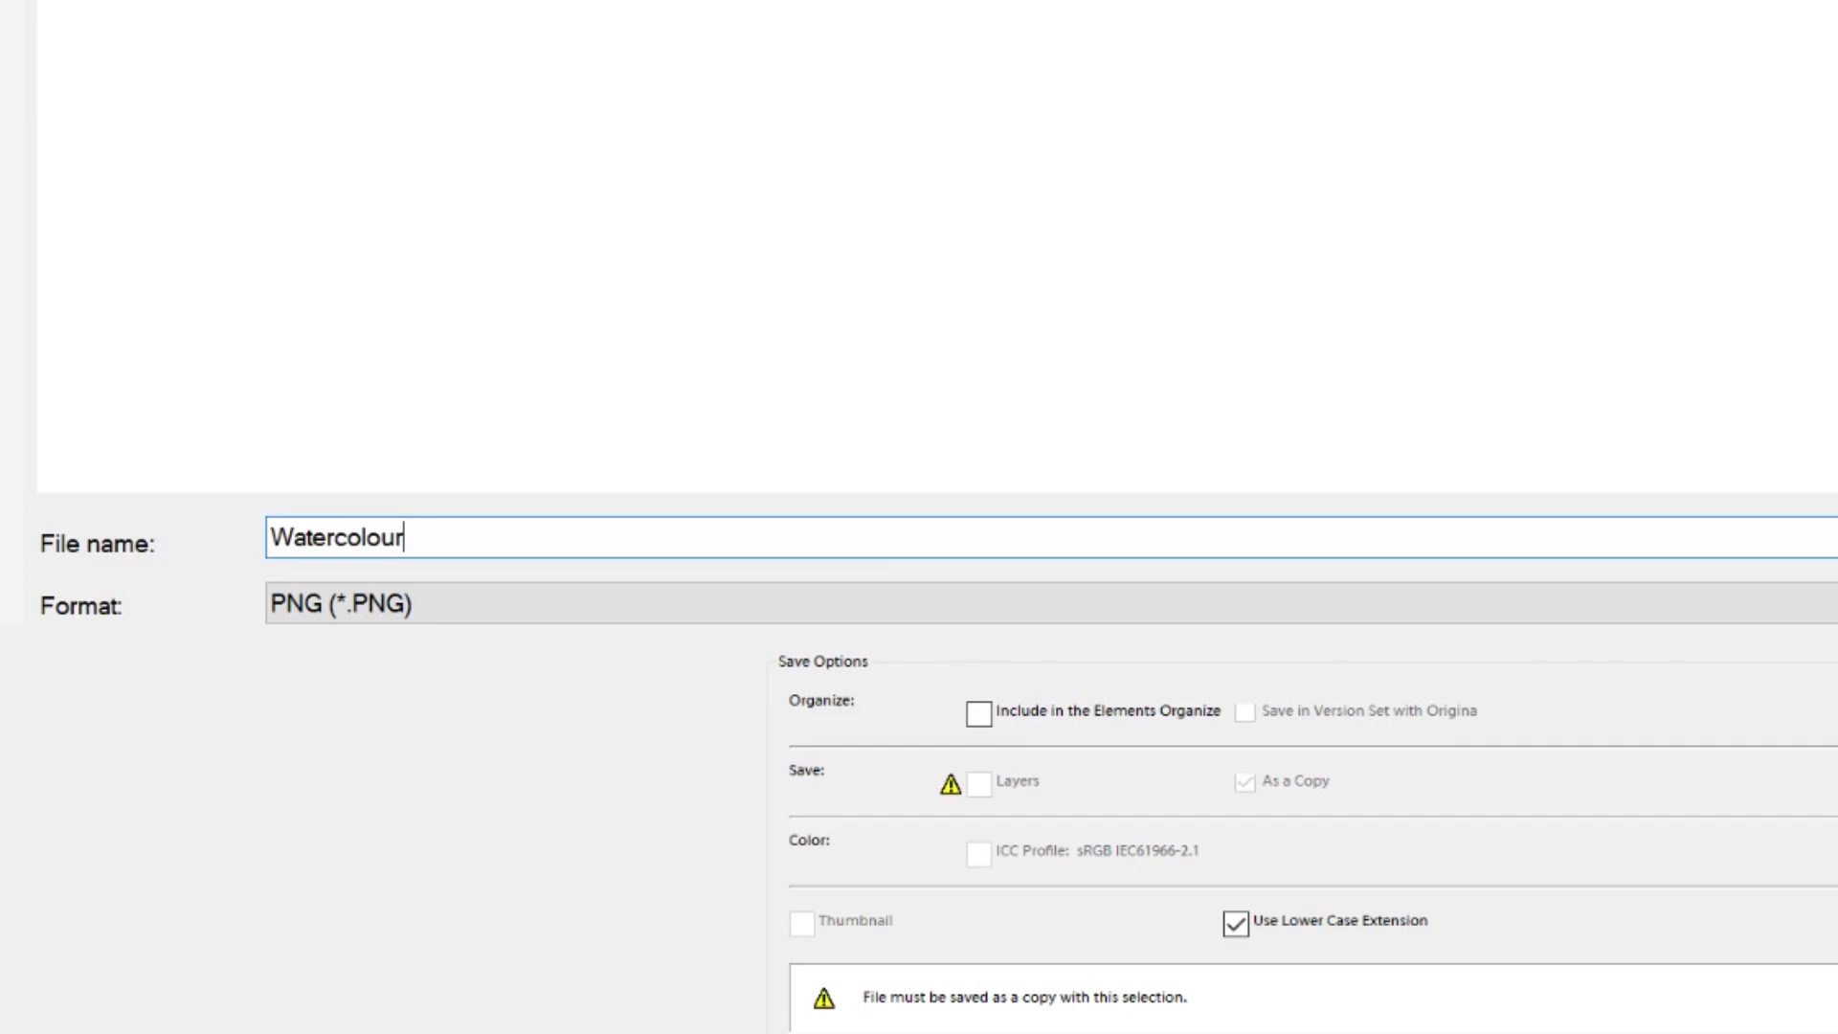
key("Return")
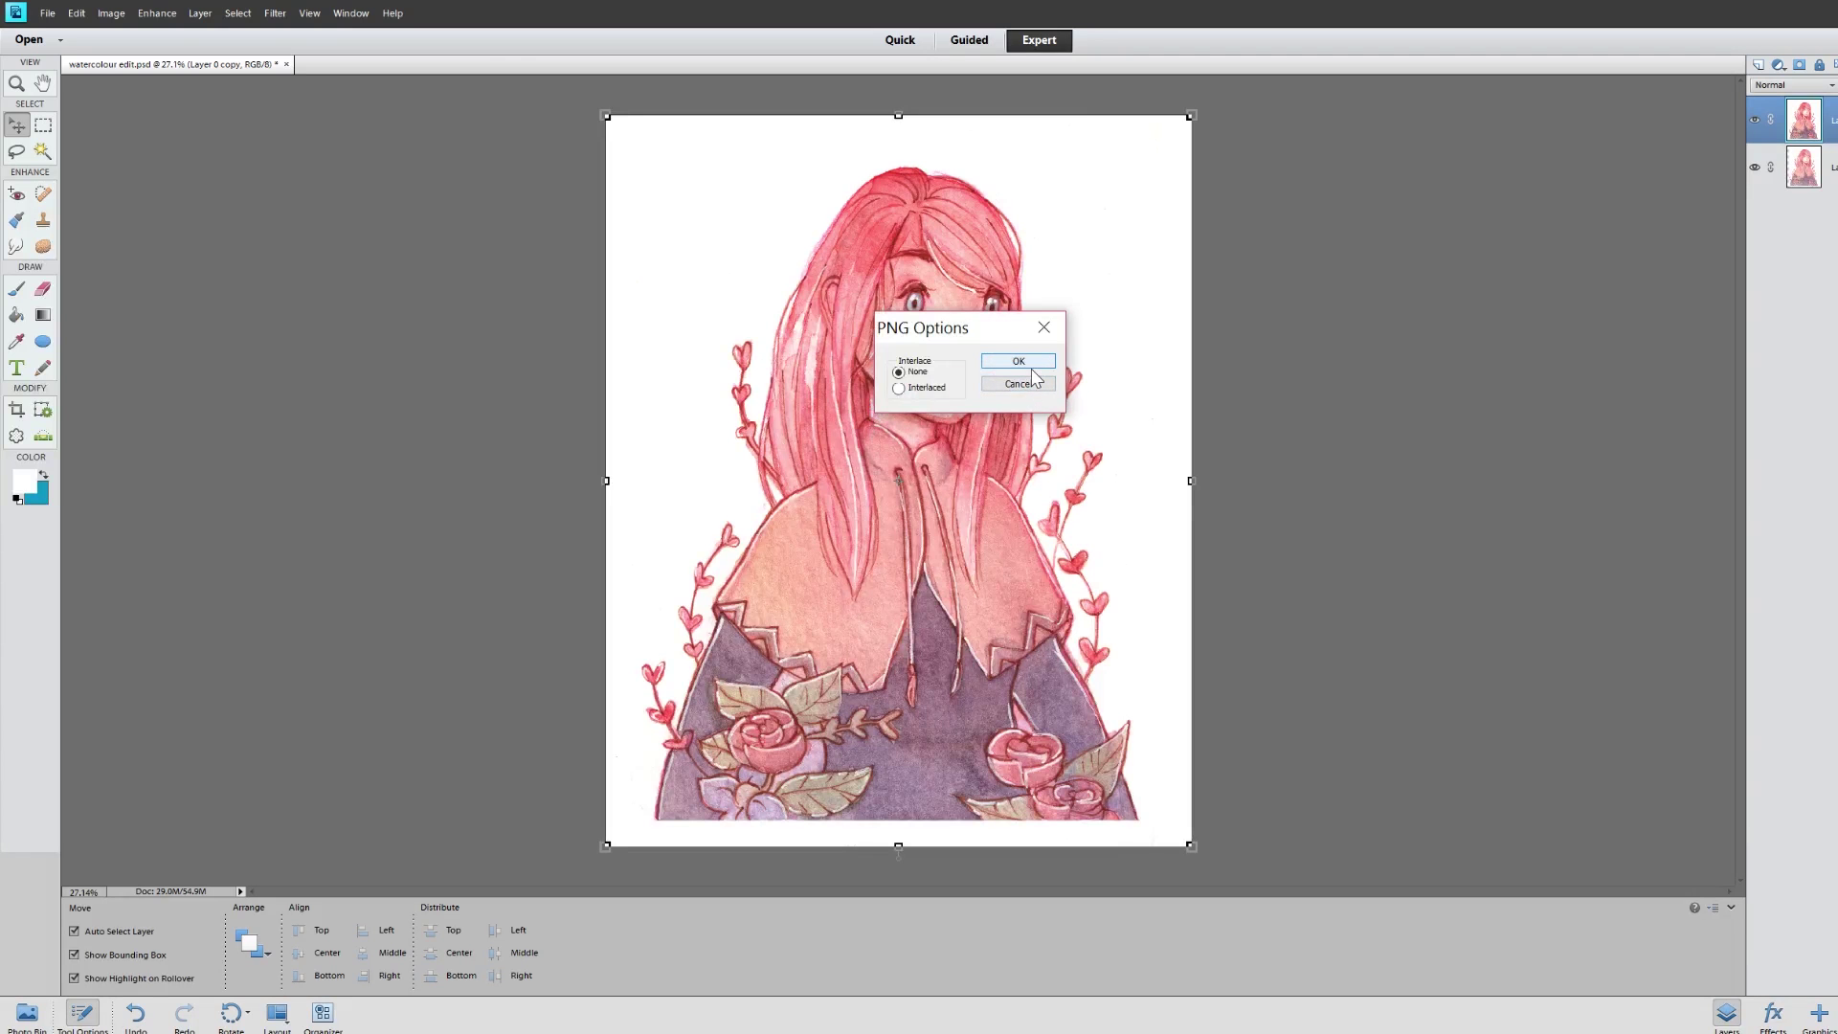
left_click(1031, 367)
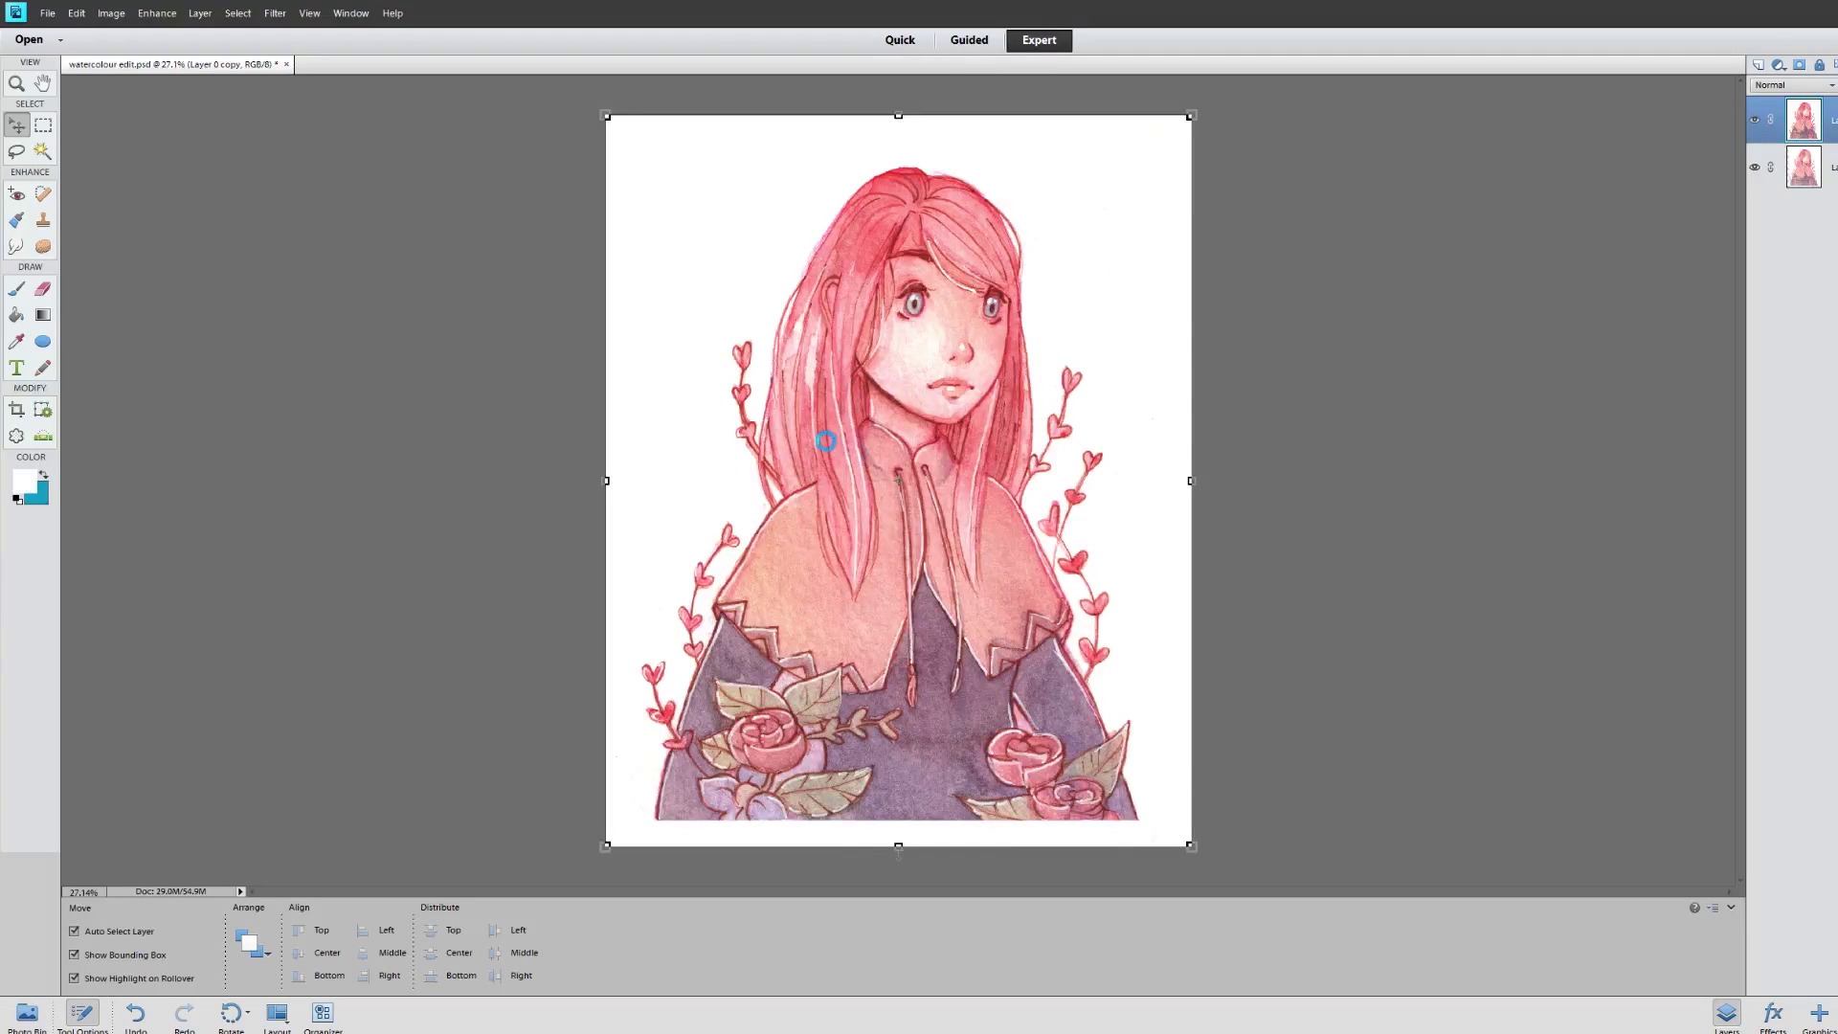